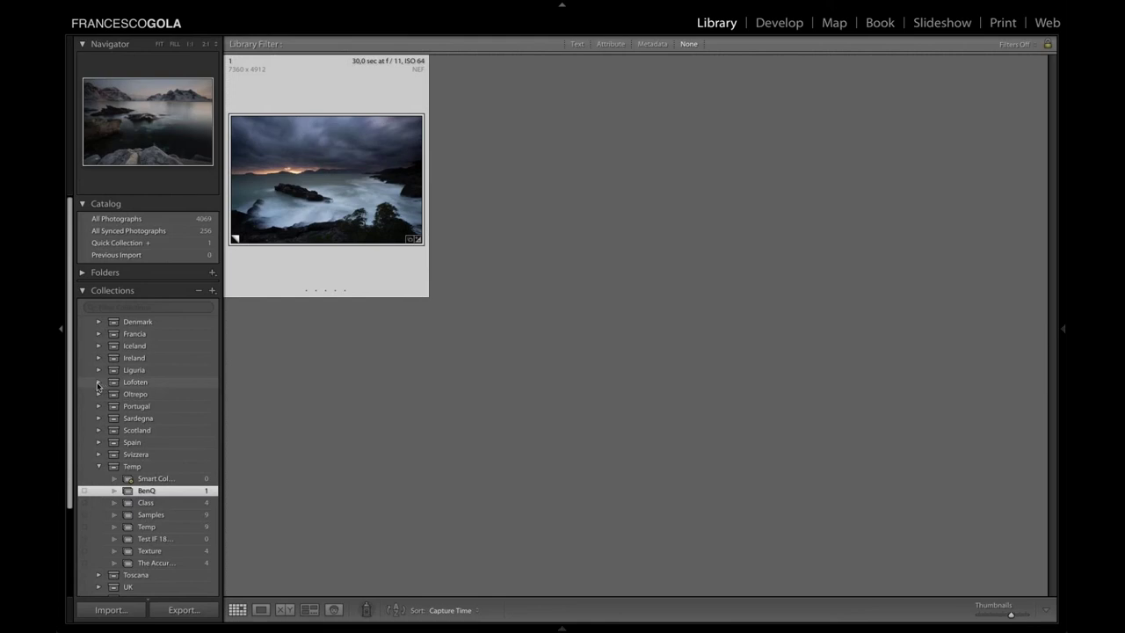
- Look through the Myrland, Reine, Unstad and Unstad Alto collections in the Lofoten set, and collapse the set
left_click(98, 383)
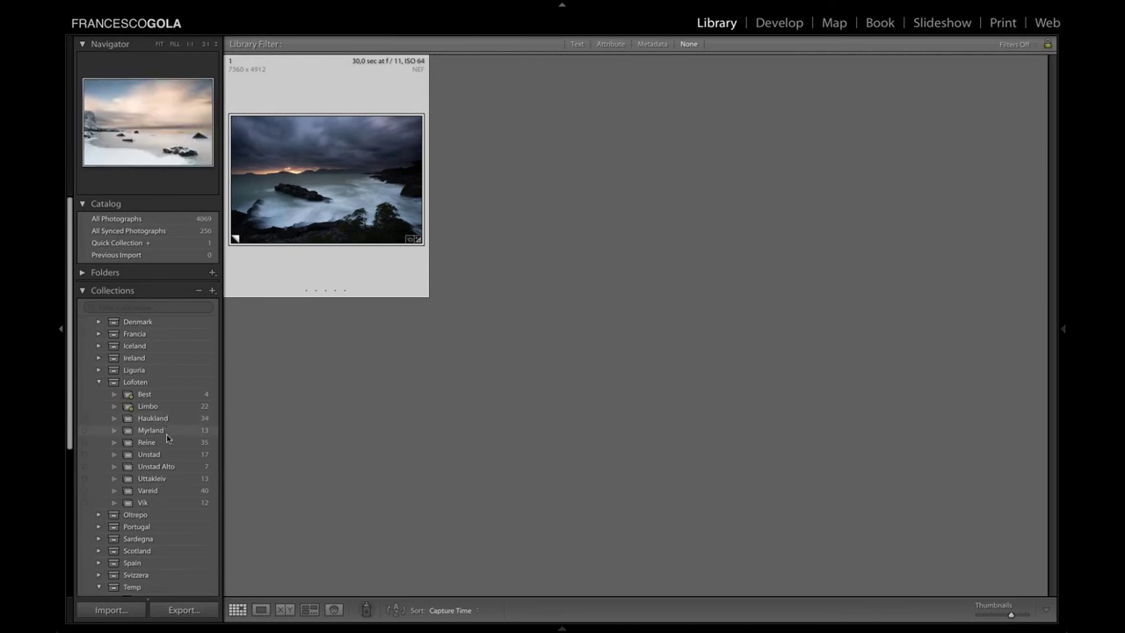
left_click(166, 430)
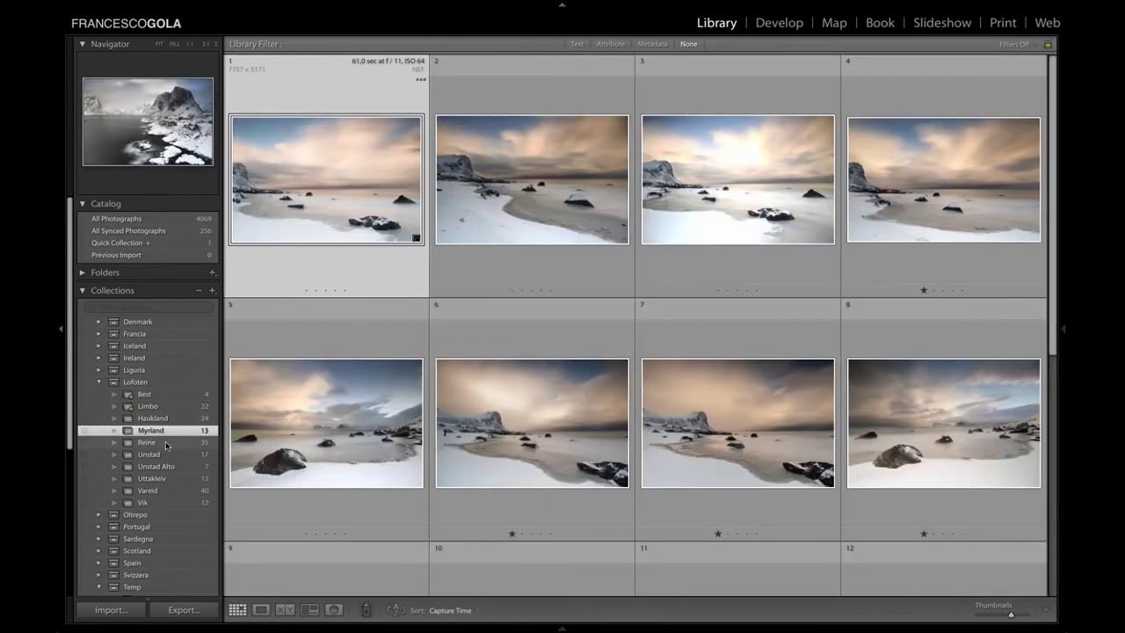
left_click(166, 441)
left_click(166, 456)
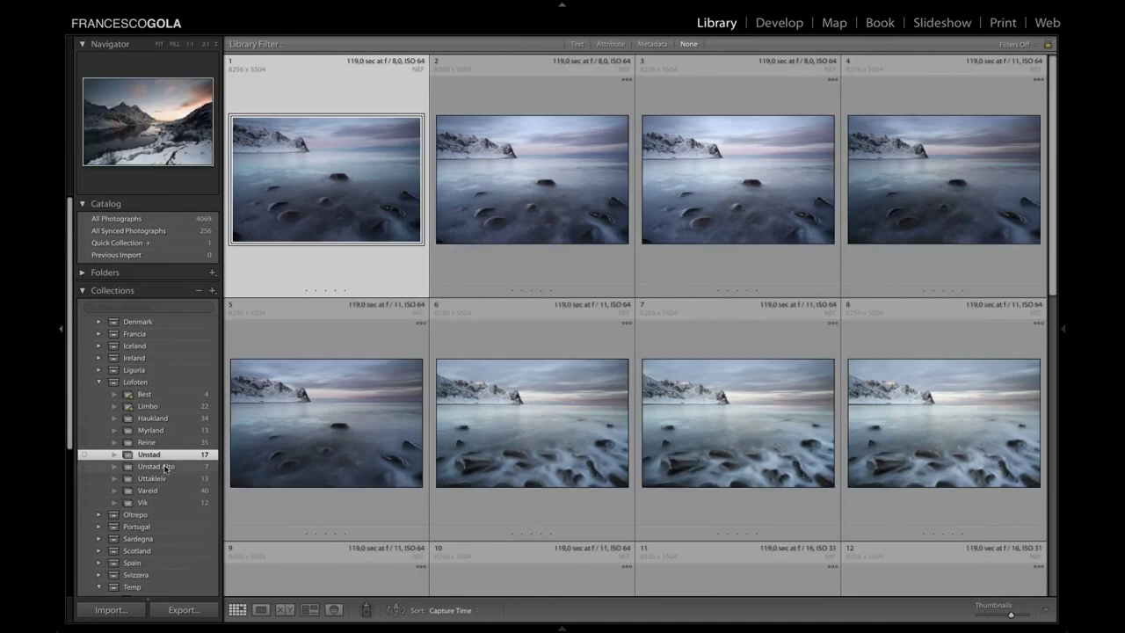
left_click(166, 466)
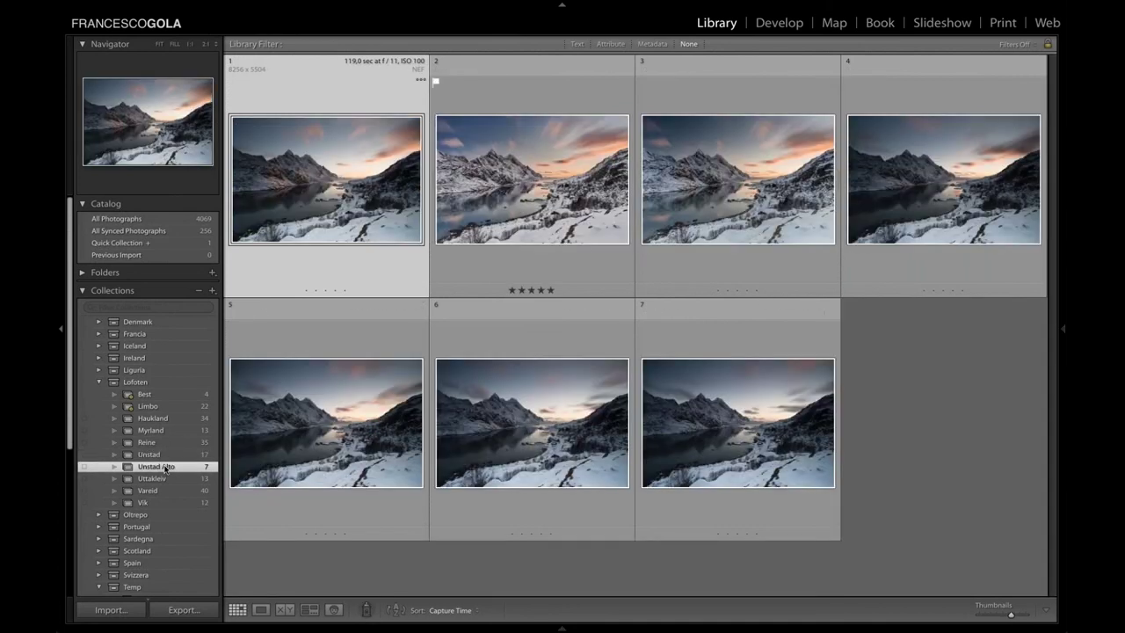
left_click(99, 385)
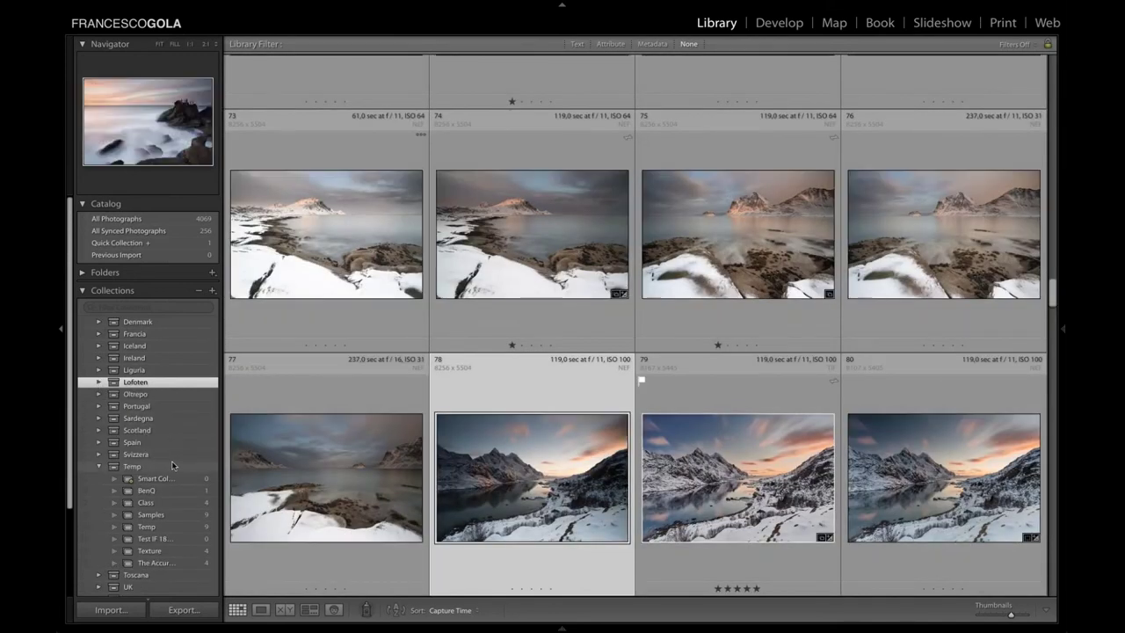
- Open the BenQ collection's seascape photo in the Develop module and review its file and exposure info overlays, leaving the overlay hidden
left_click(146, 490)
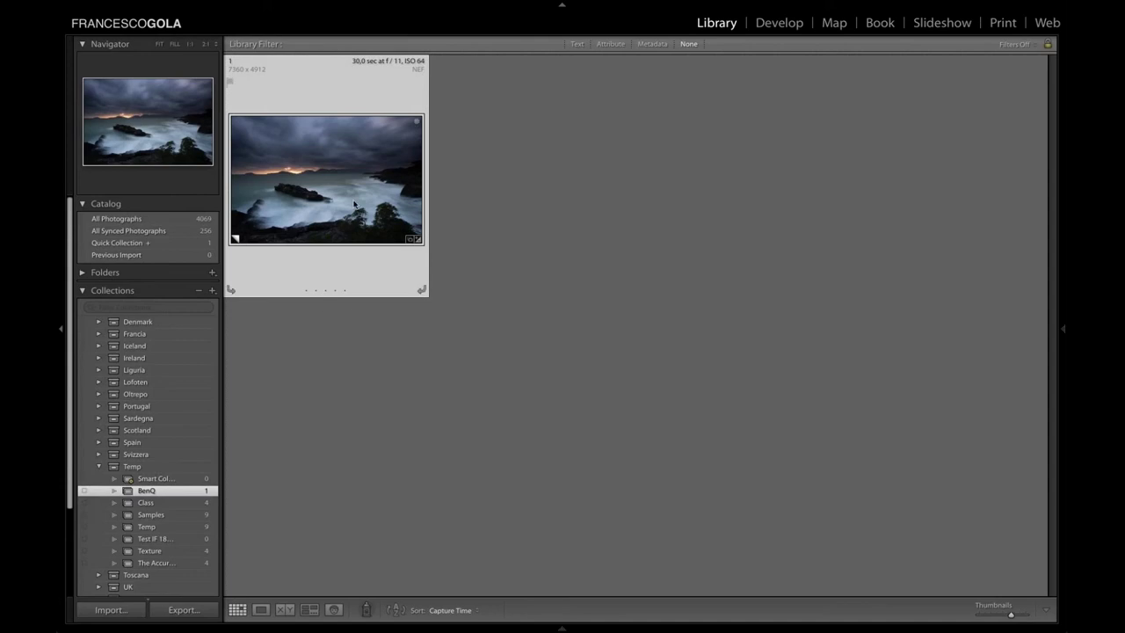
left_click(779, 24)
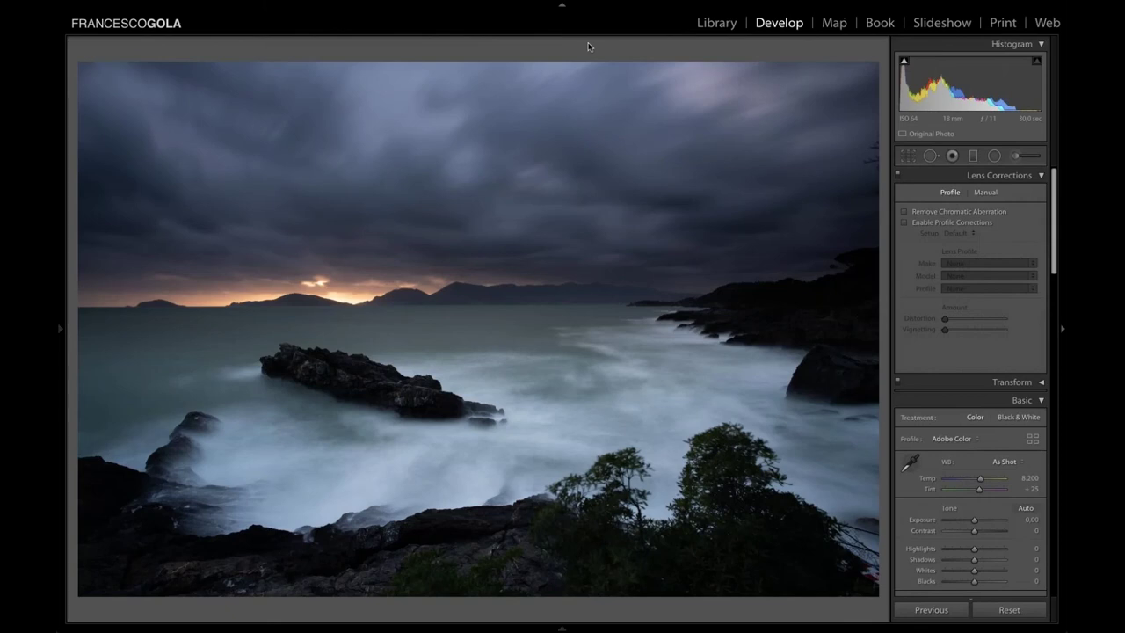
key("i")
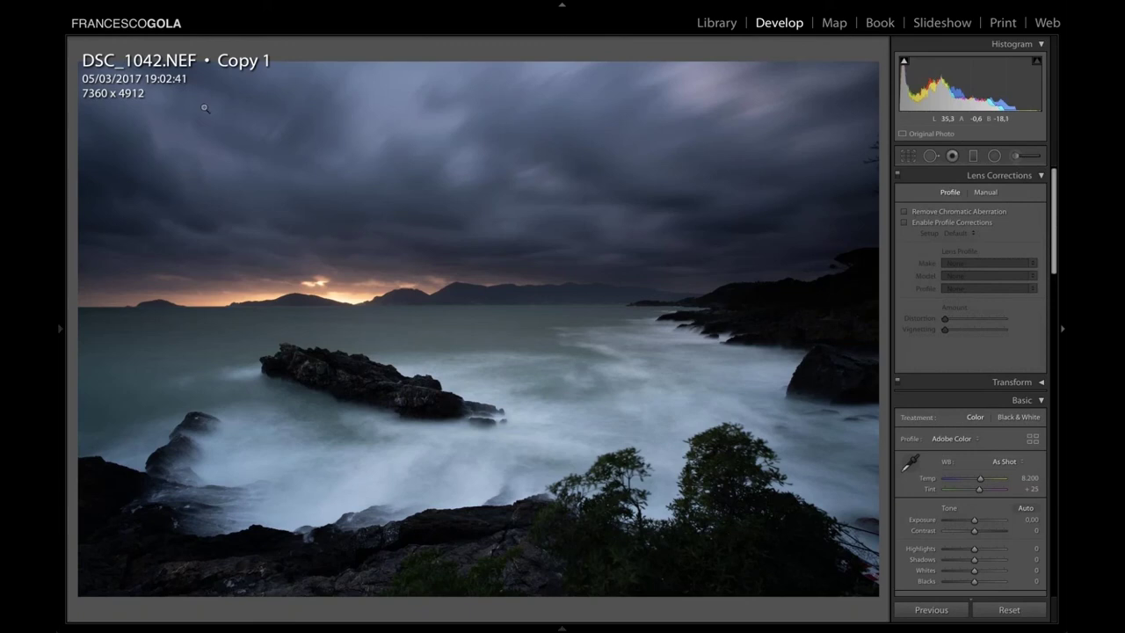
key("i")
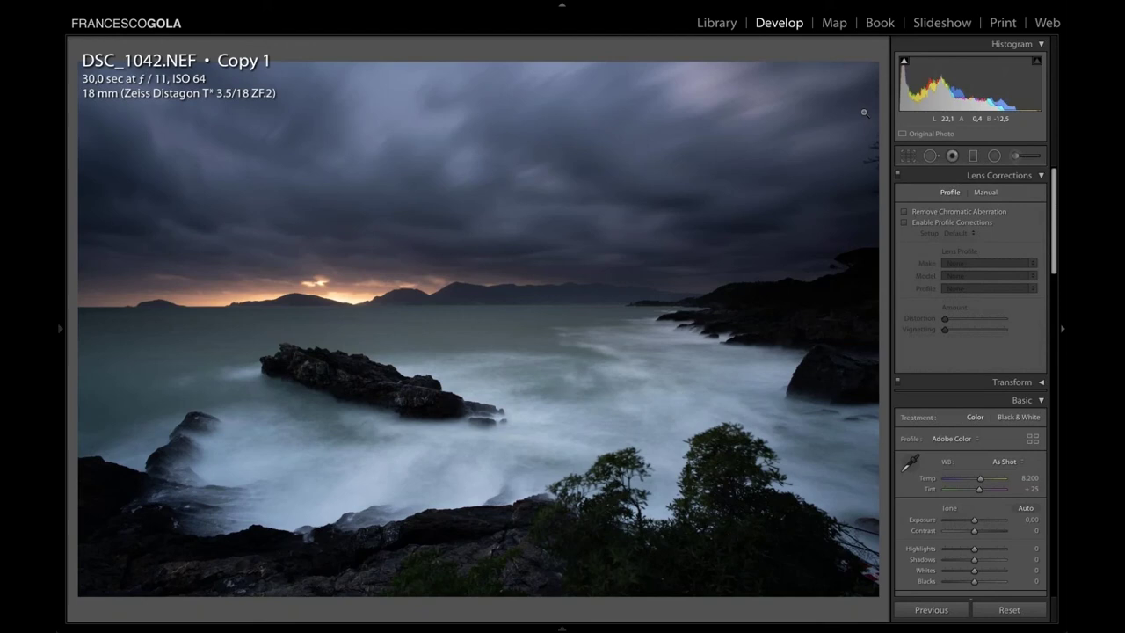
key("i")
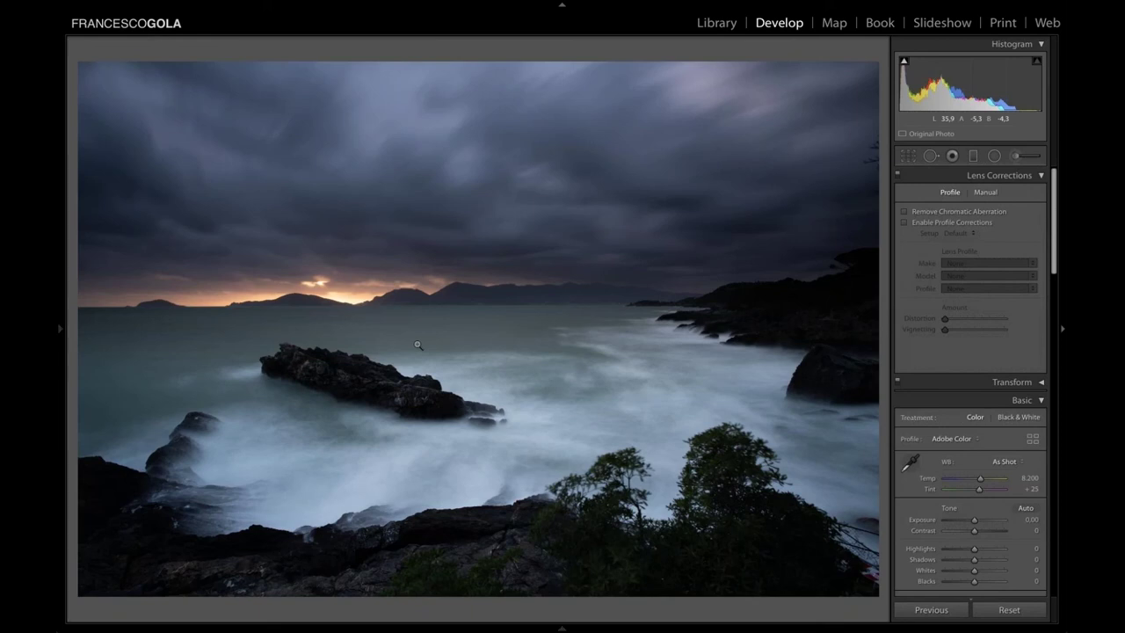
- Show the clipping warnings and inspect the shadows in the foreground rocks and the highlights around the sun up close
key("j")
left_click(144, 588)
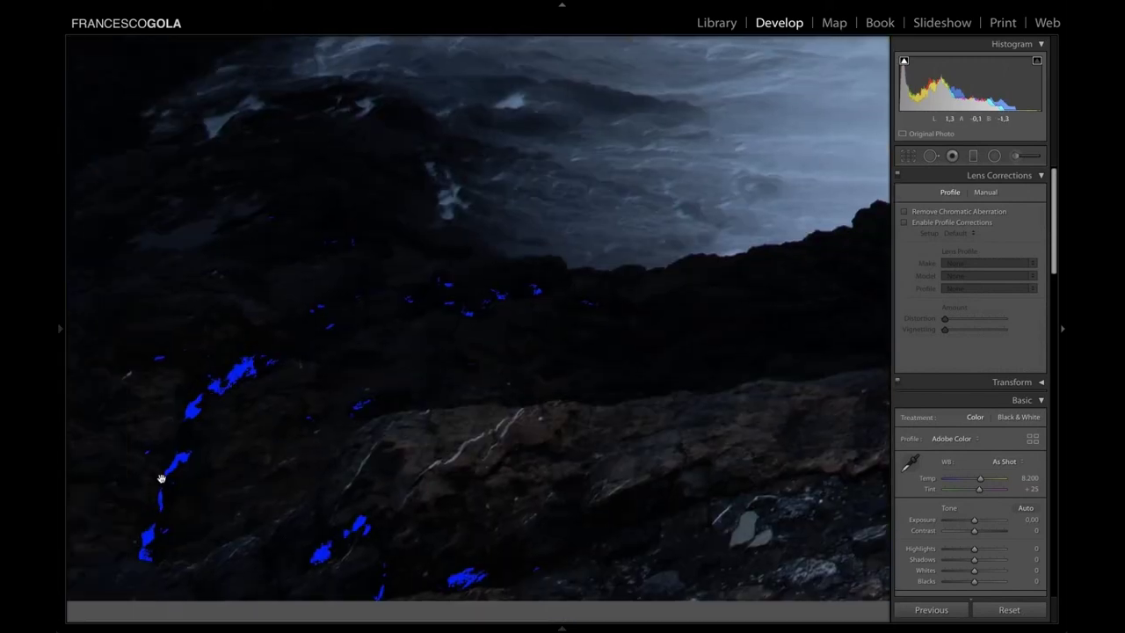
left_click(298, 326)
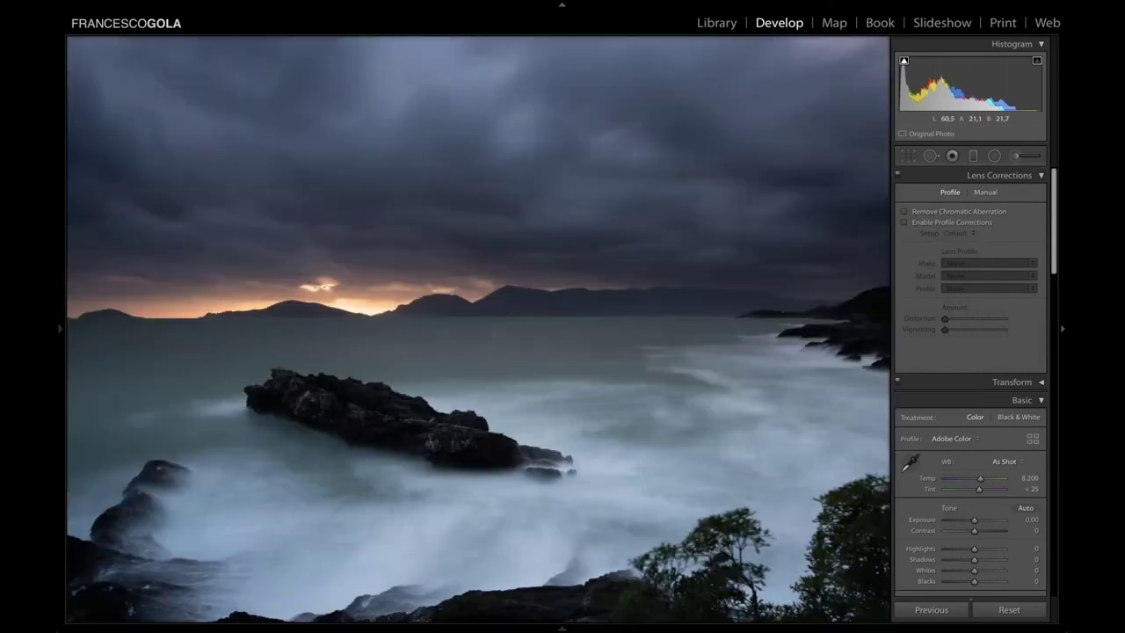
left_click(318, 285)
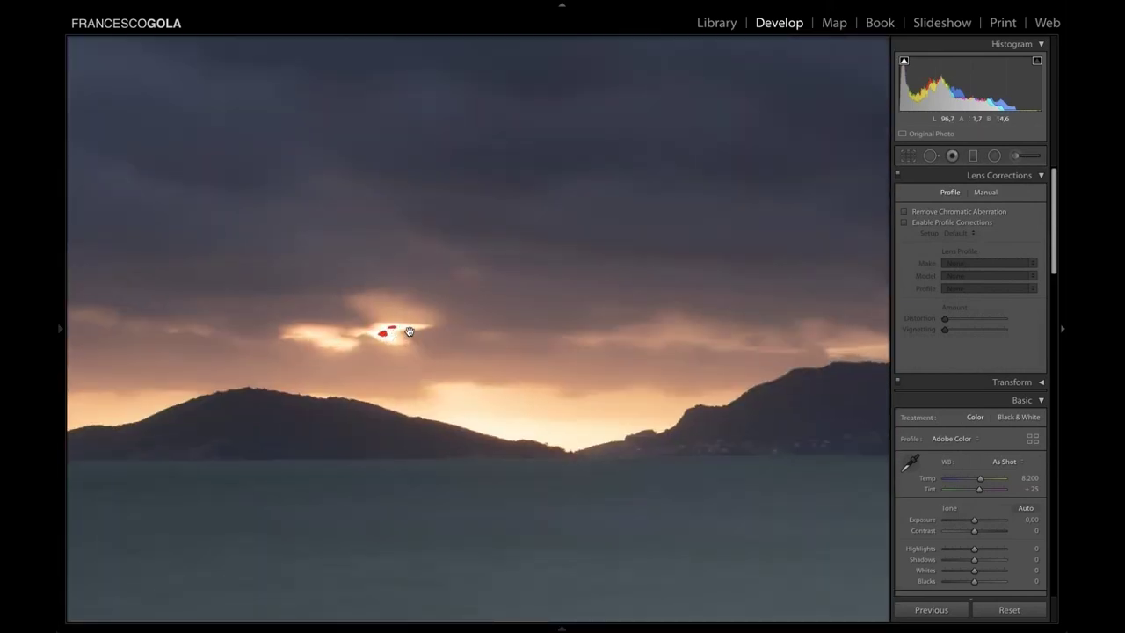
left_click(408, 331)
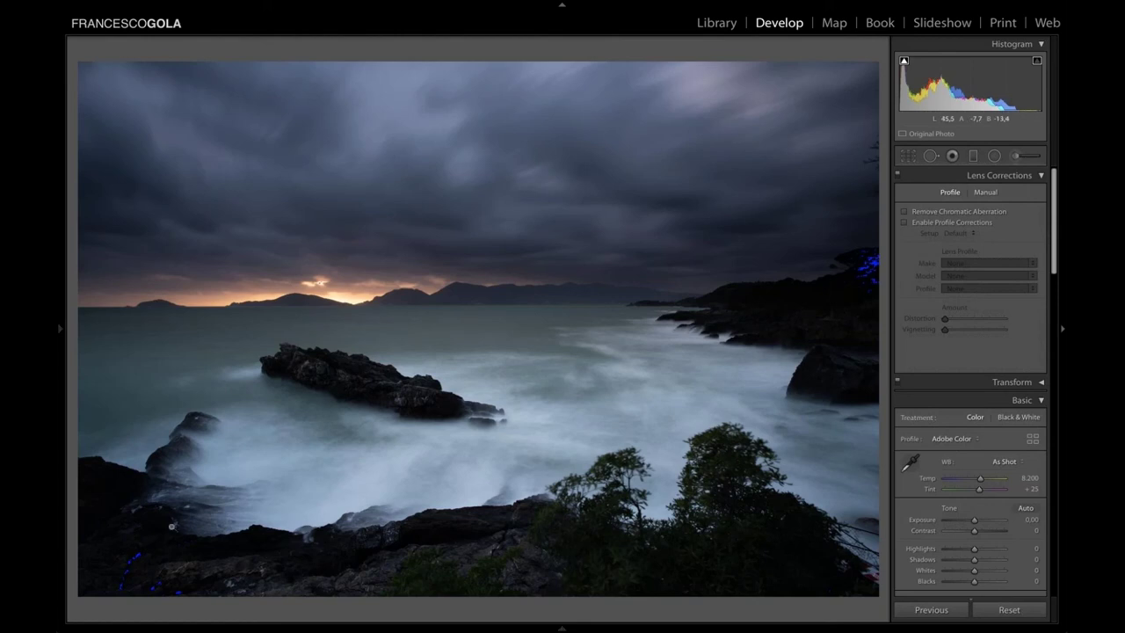
left_click(140, 558)
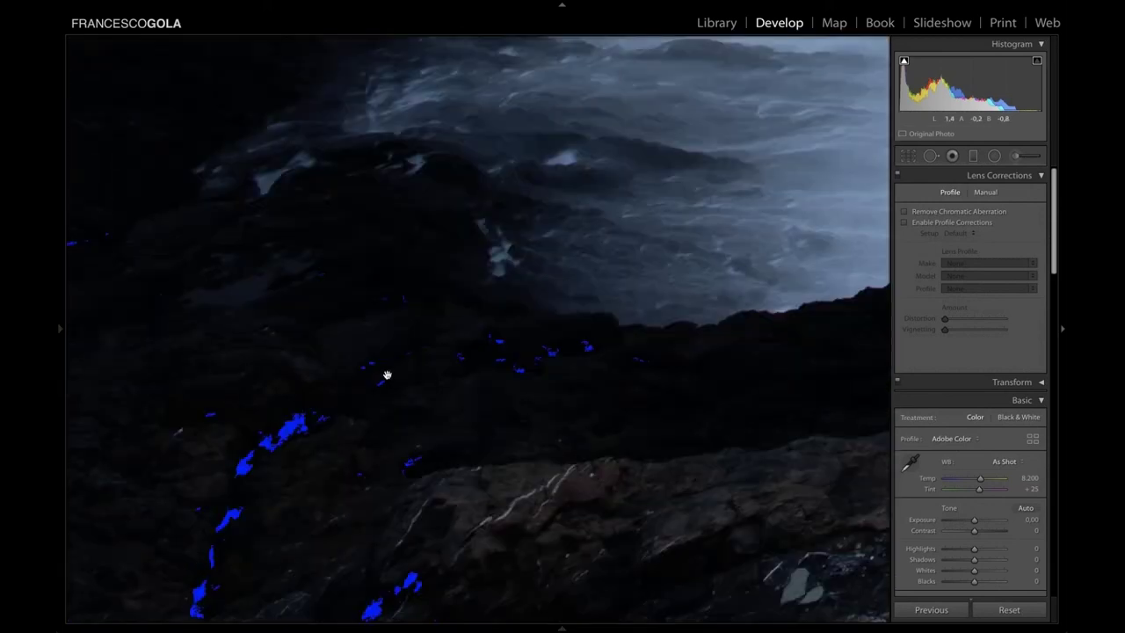
left_click(387, 375)
left_click(334, 266)
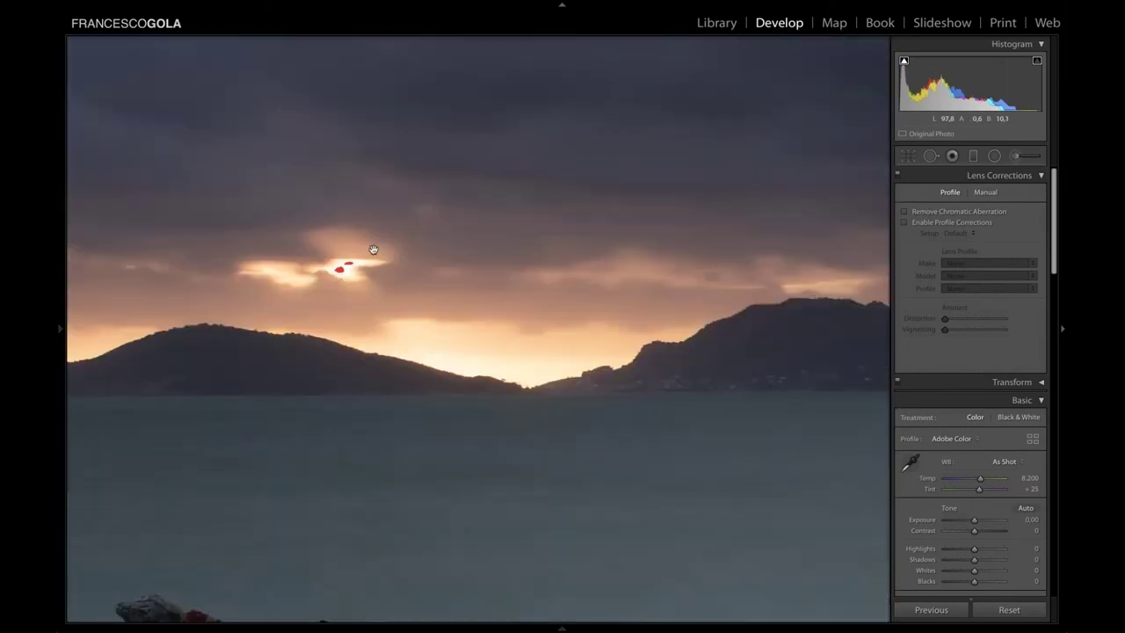
left_click(411, 289)
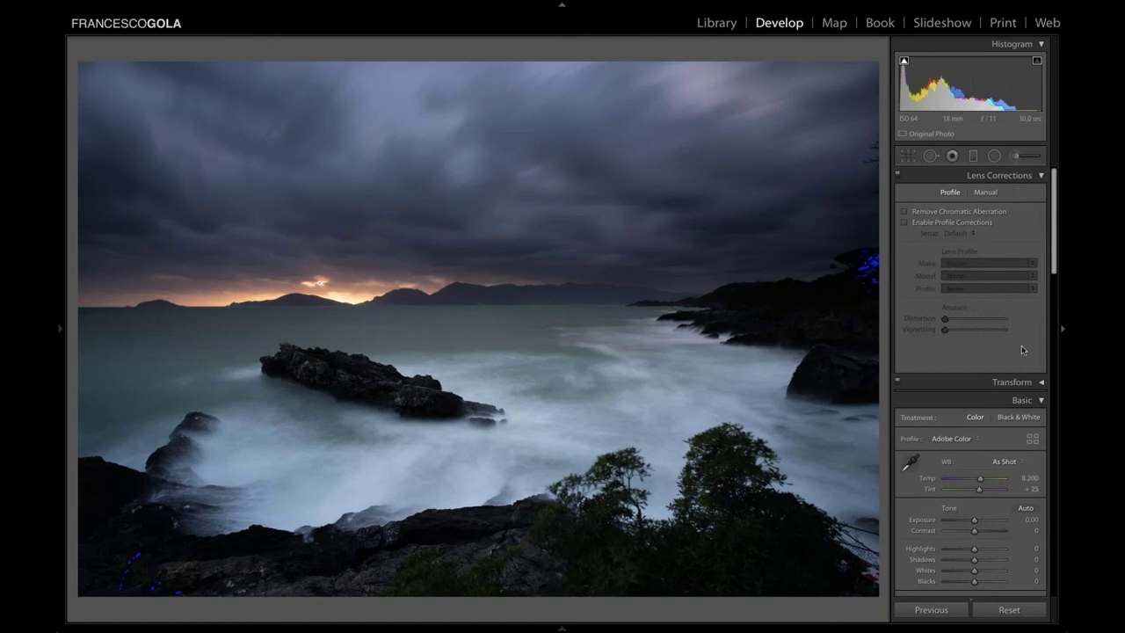
- Look through the Develop adjustment sections down to Effects and check the options for customizing their layout
scroll(1022, 349, "down", 10)
scroll(924, 194, "up", 10)
scroll(966, 465, "down", 10)
scroll(966, 465, "down", 4)
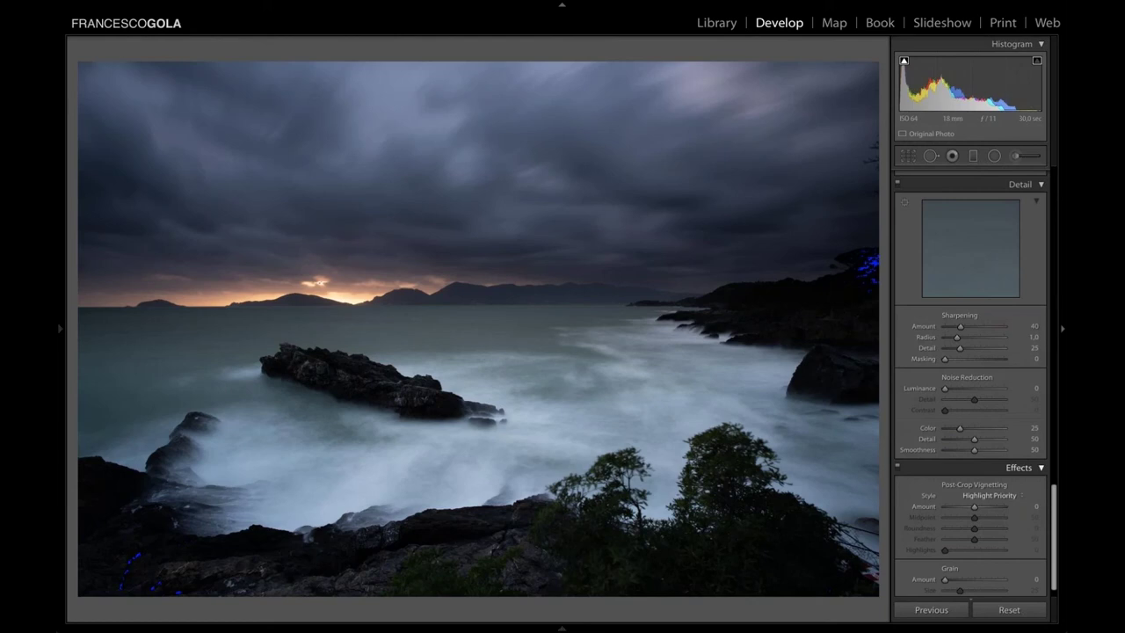
scroll(973, 409, "up", 14)
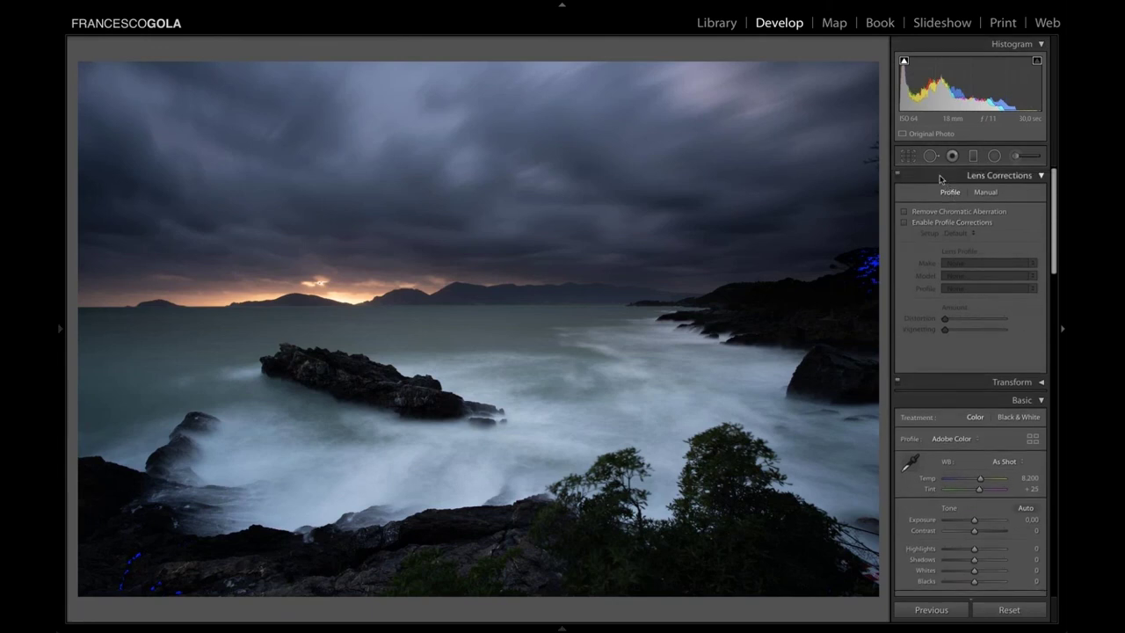
right_click(940, 178)
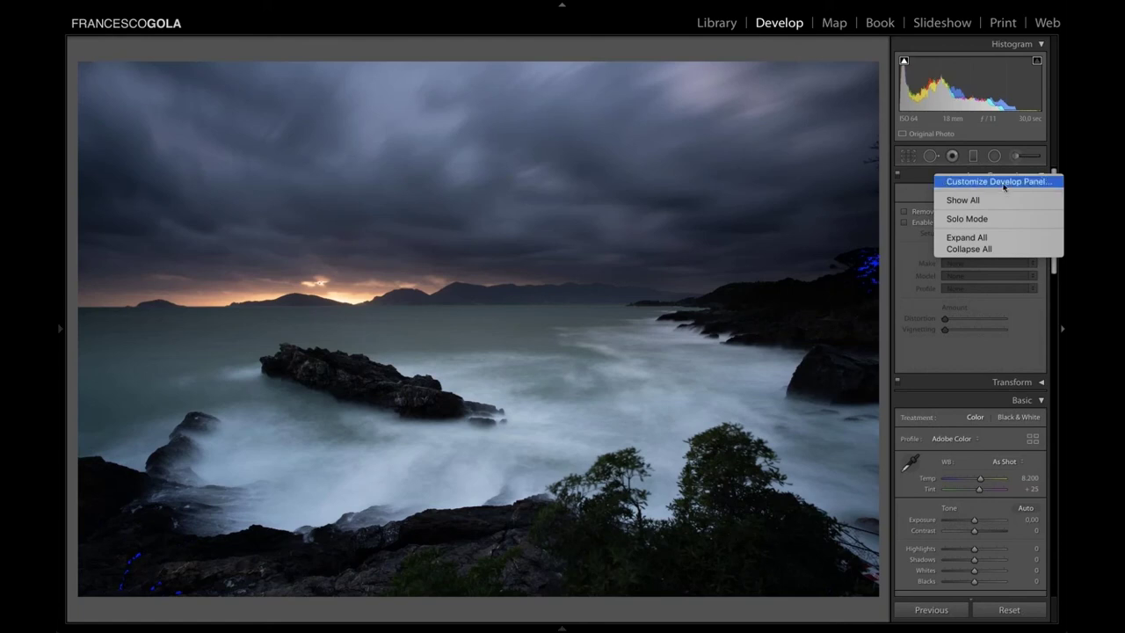
left_click(926, 181)
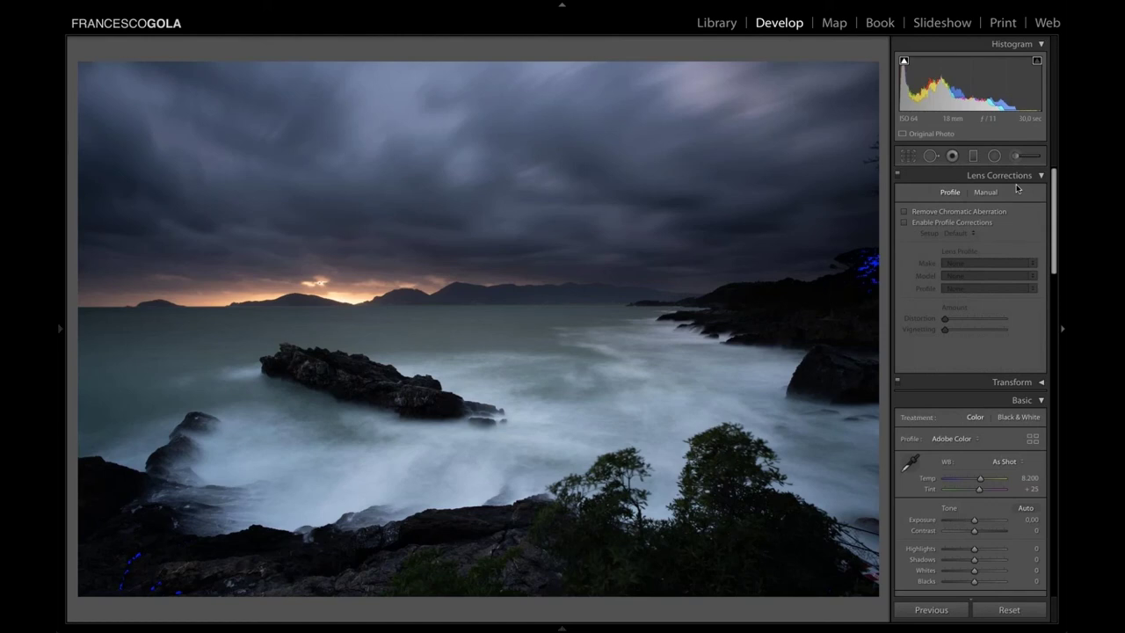
- Remove chromatic aberration and enable lens profile corrections, checking the available lens makes while keeping Zeiss
left_click(905, 213)
left_click(905, 222)
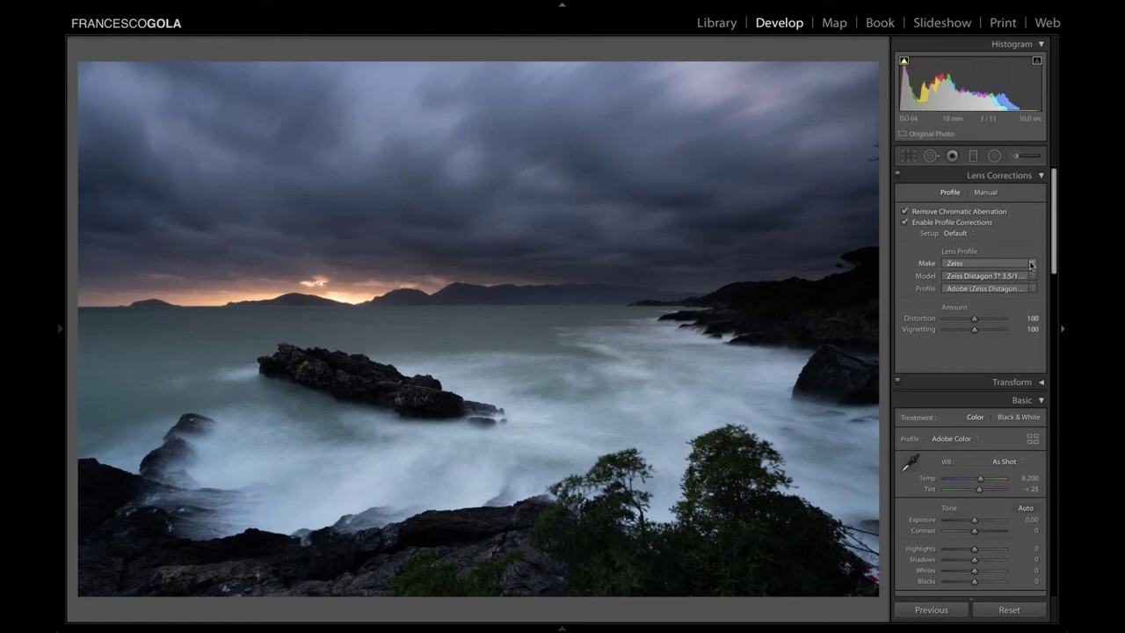
left_click(1030, 263)
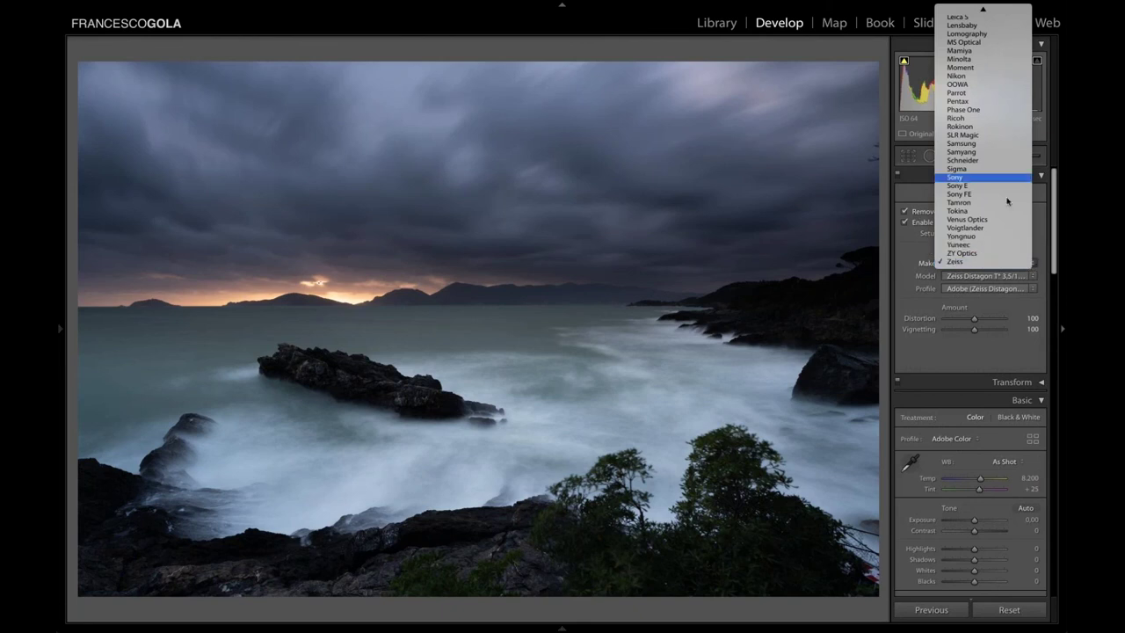
left_click(914, 270)
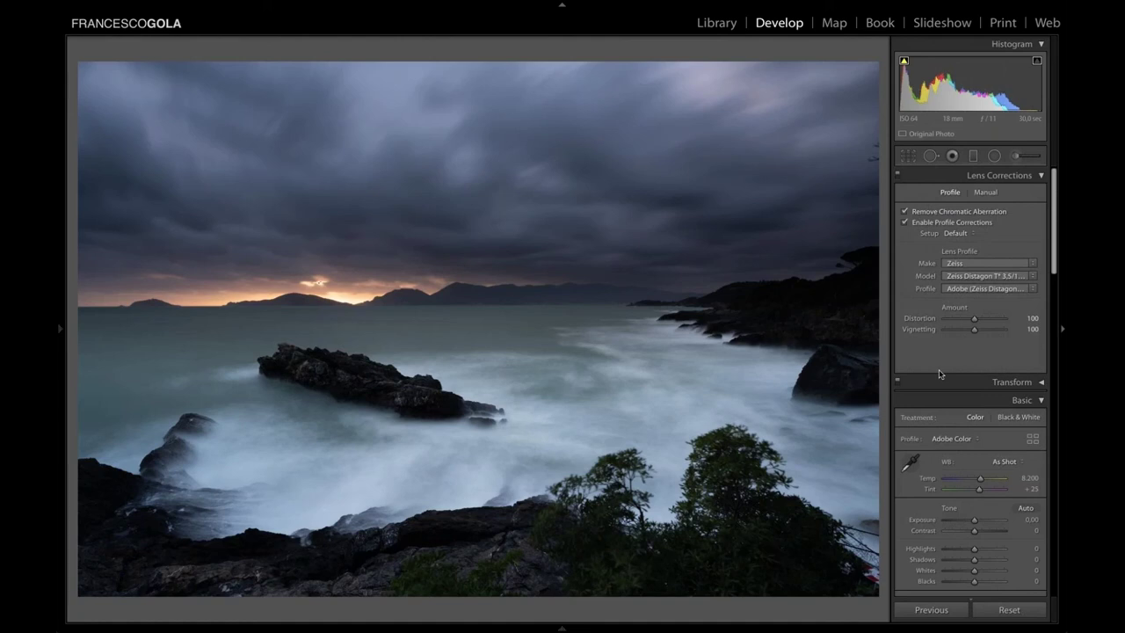
- Try a Vertical perspective transform of +52 on the photo, reset it and collapse the Transform settings
scroll(938, 369, "down", 5)
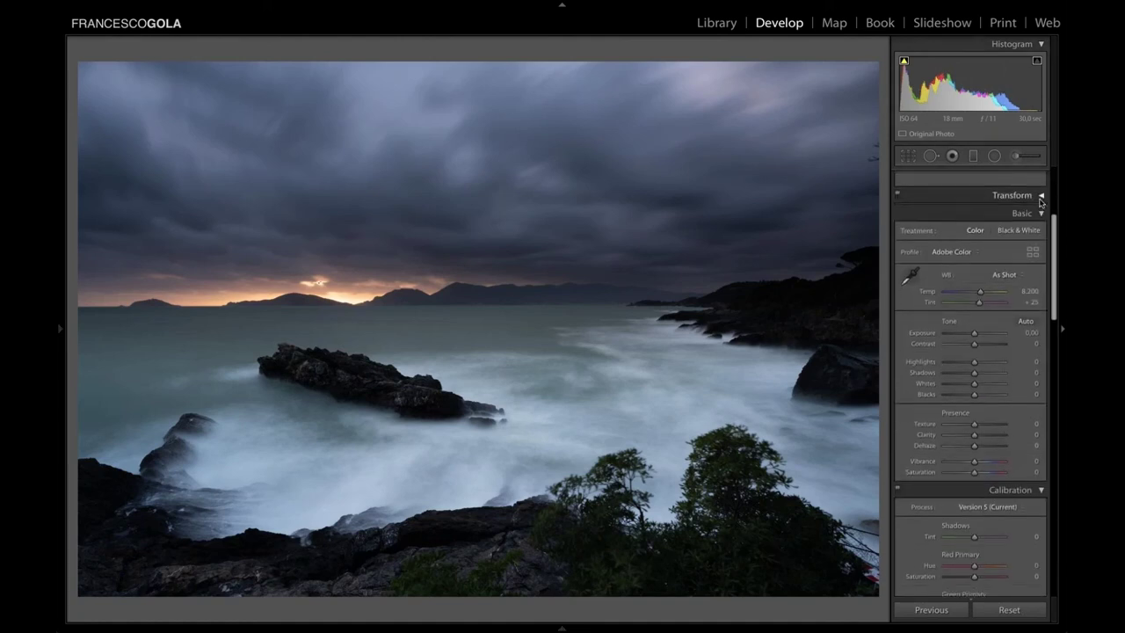
left_click(1040, 196)
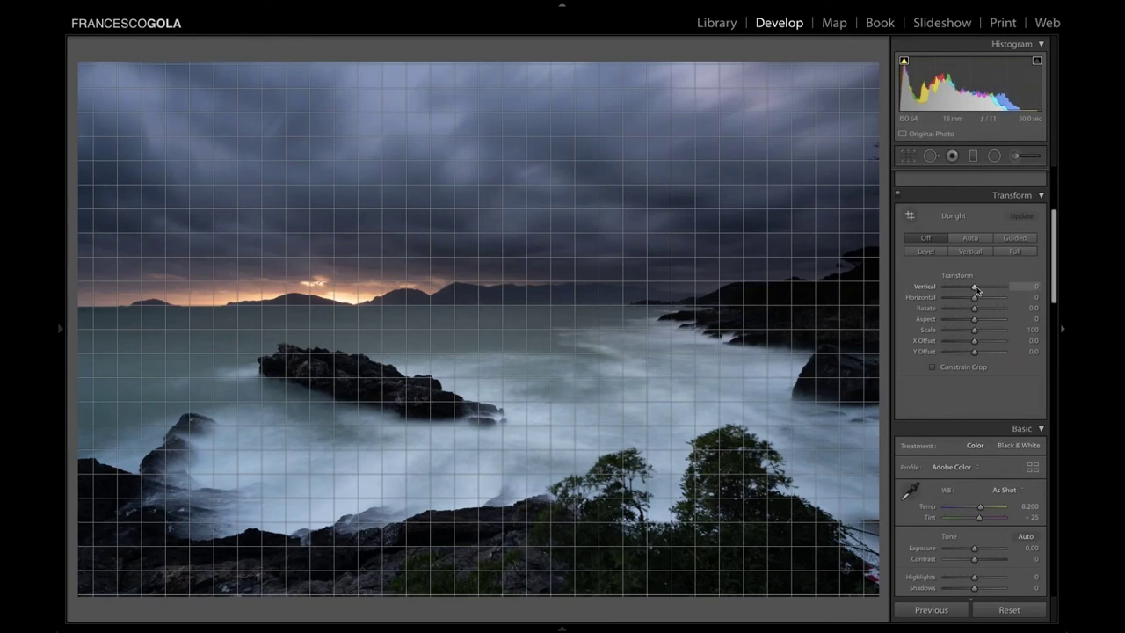
mouse_move(982, 290)
left_mouse_down()
mouse_move(966, 291)
mouse_move(991, 291)
left_mouse_up()
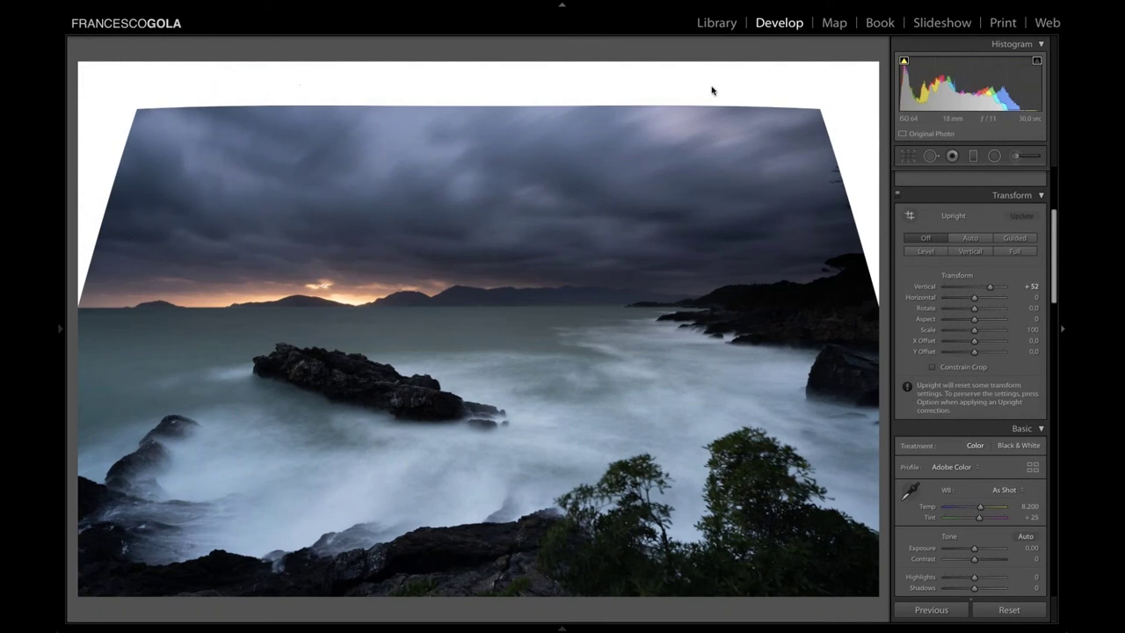
left_click_drag(989, 289, 990, 290)
double_click(989, 288)
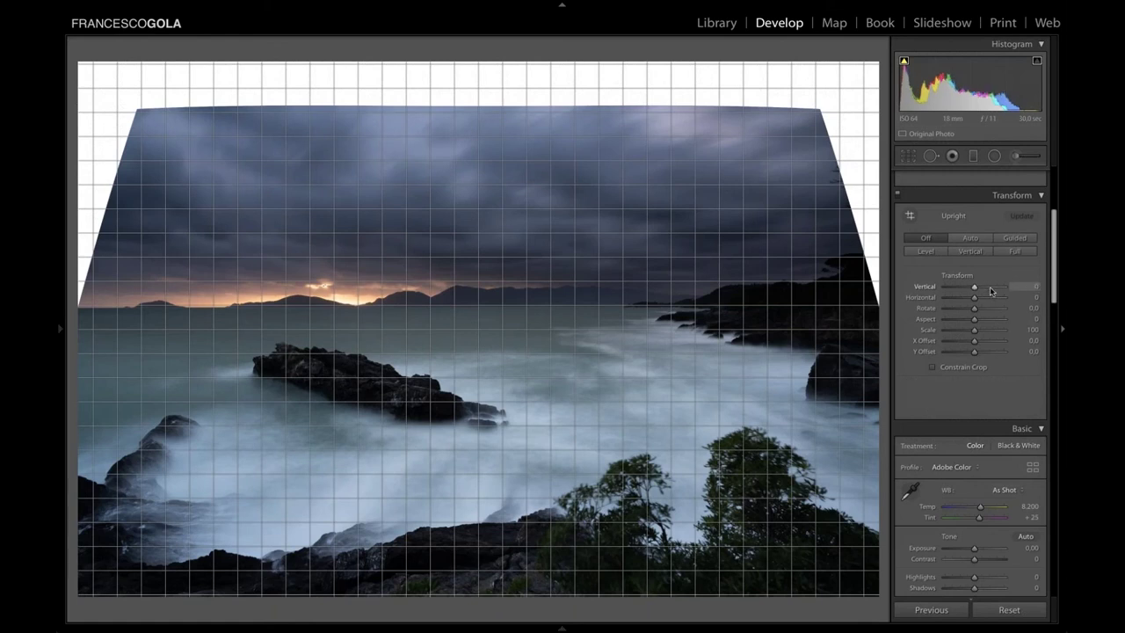
left_click(1042, 197)
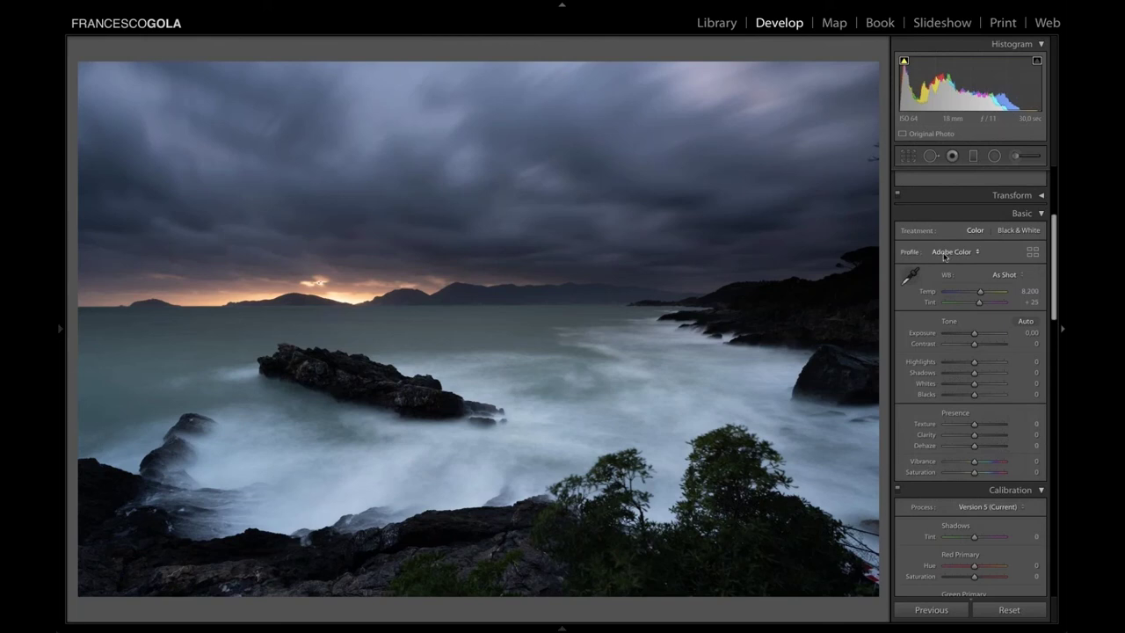
- Compare the Adobe Landscape, Camera Landscape, Camera Standard and Adobe Standard profiles on the whole photo, returning to Adobe Color
left_click(948, 252)
left_click(947, 259)
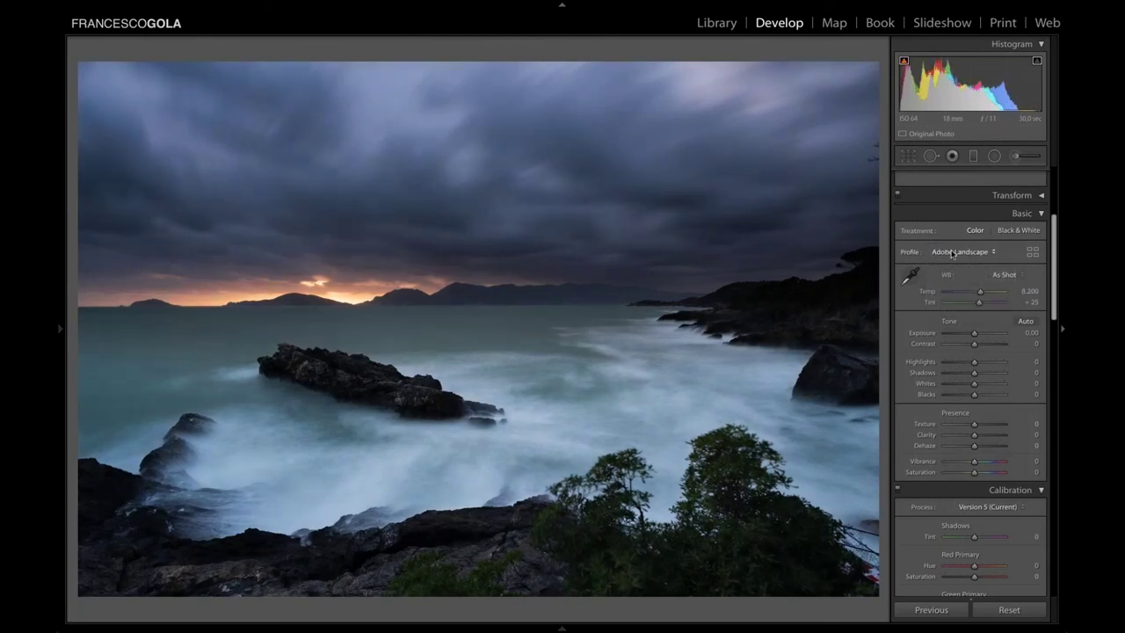
left_click(952, 253)
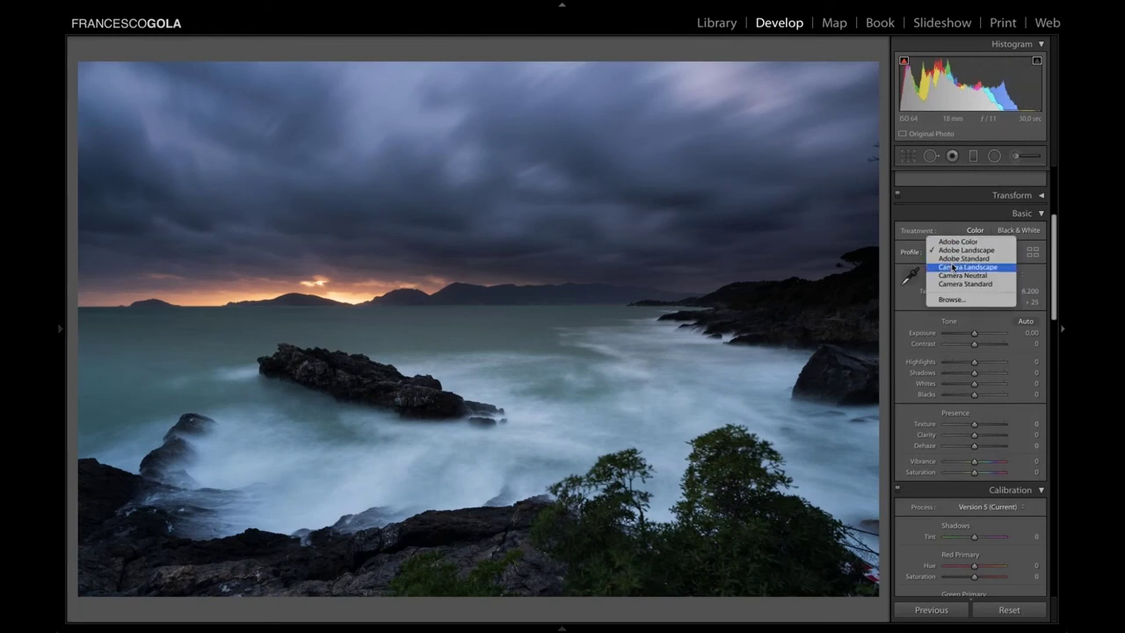
left_click(954, 267)
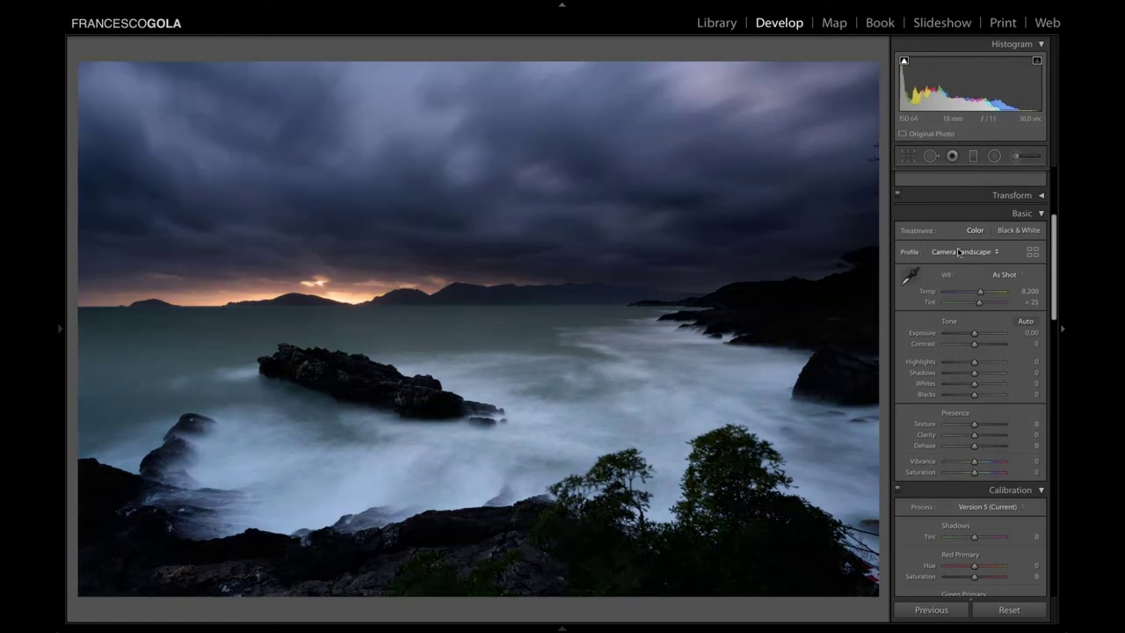
left_click(966, 252)
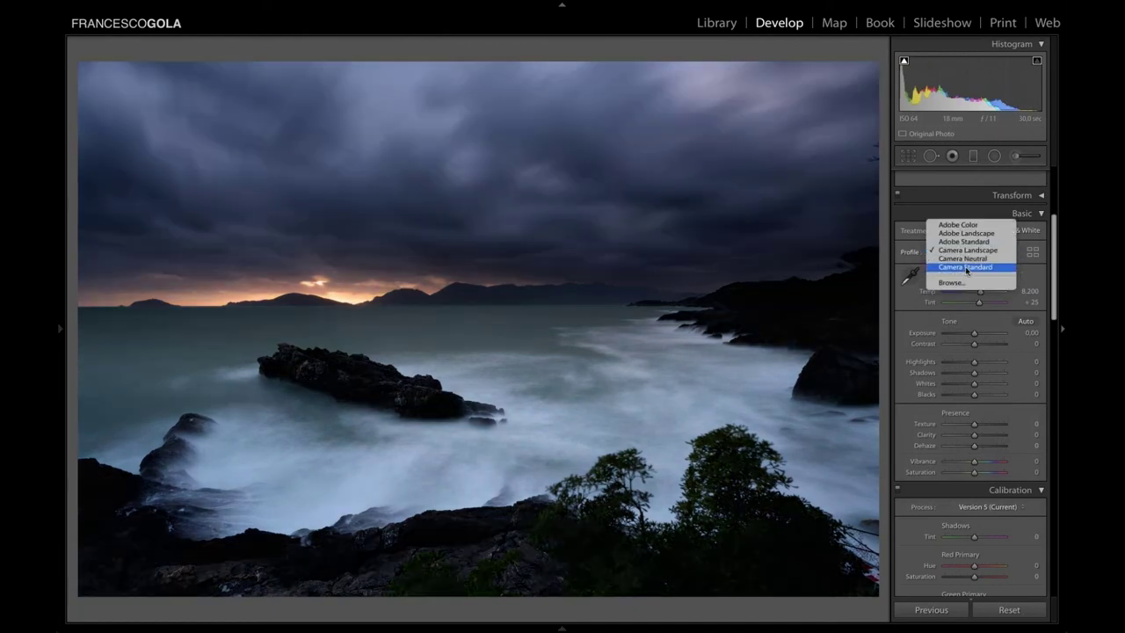
left_click(964, 266)
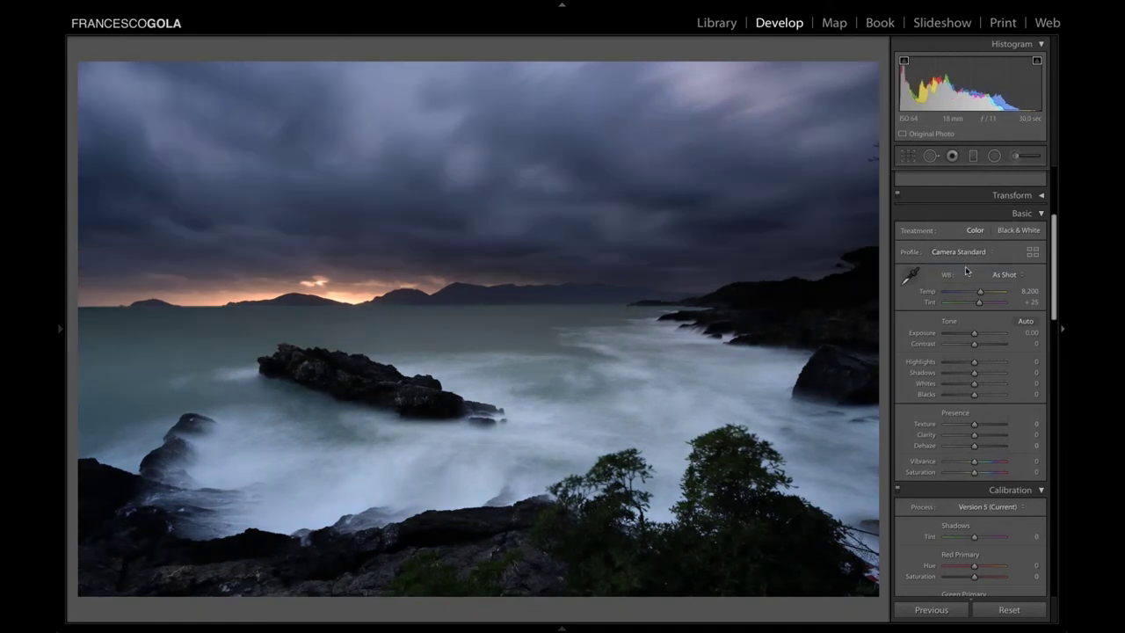
left_click(965, 251)
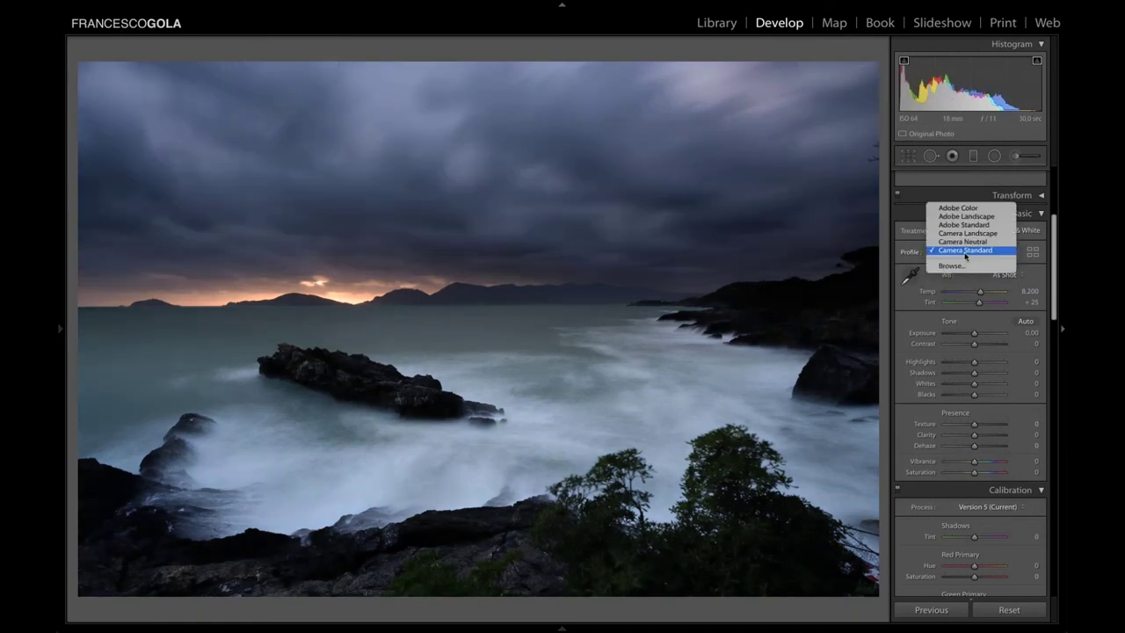
left_click(966, 225)
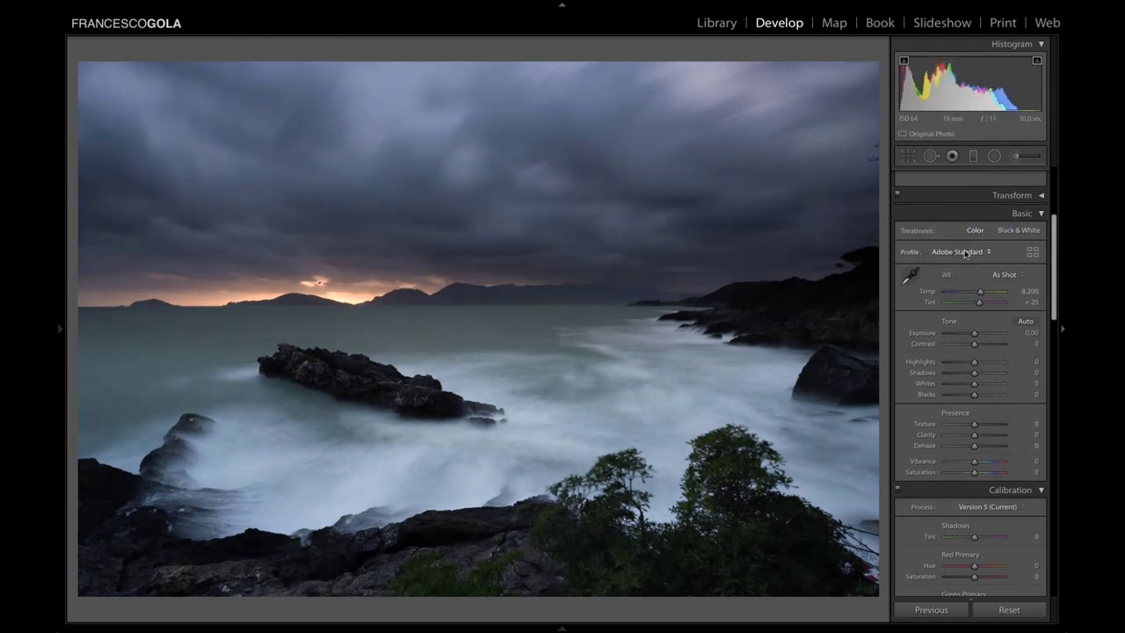
left_click(966, 252)
left_click(966, 233)
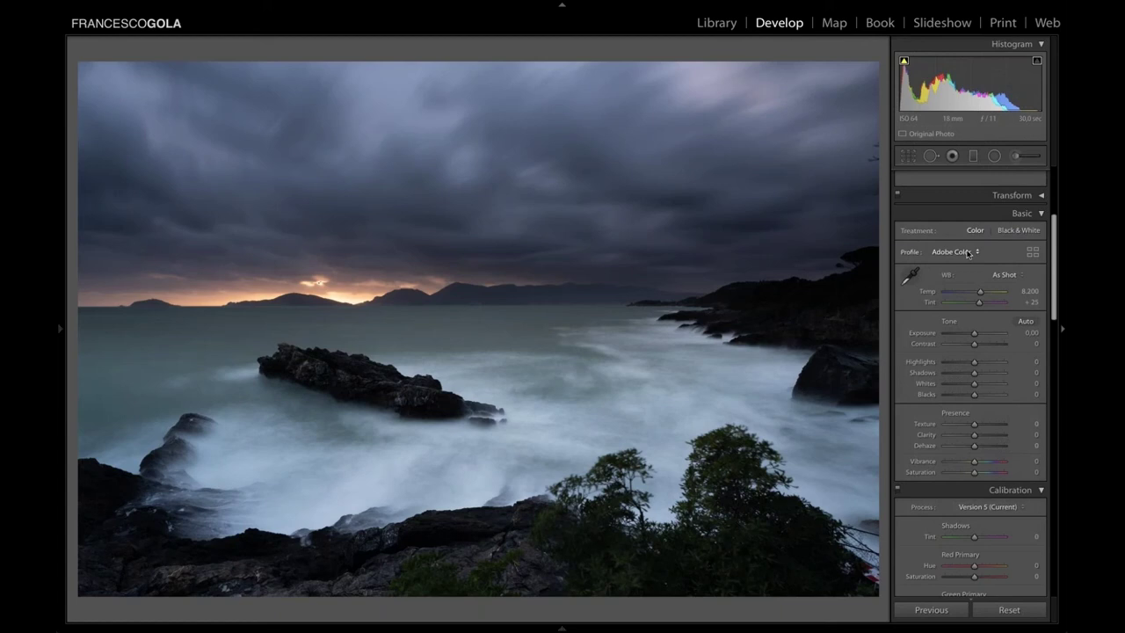
- Zoom in on the sunset and try the Adobe Landscape, Adobe Standard and Camera Landscape profiles on its highlights
left_click(356, 320)
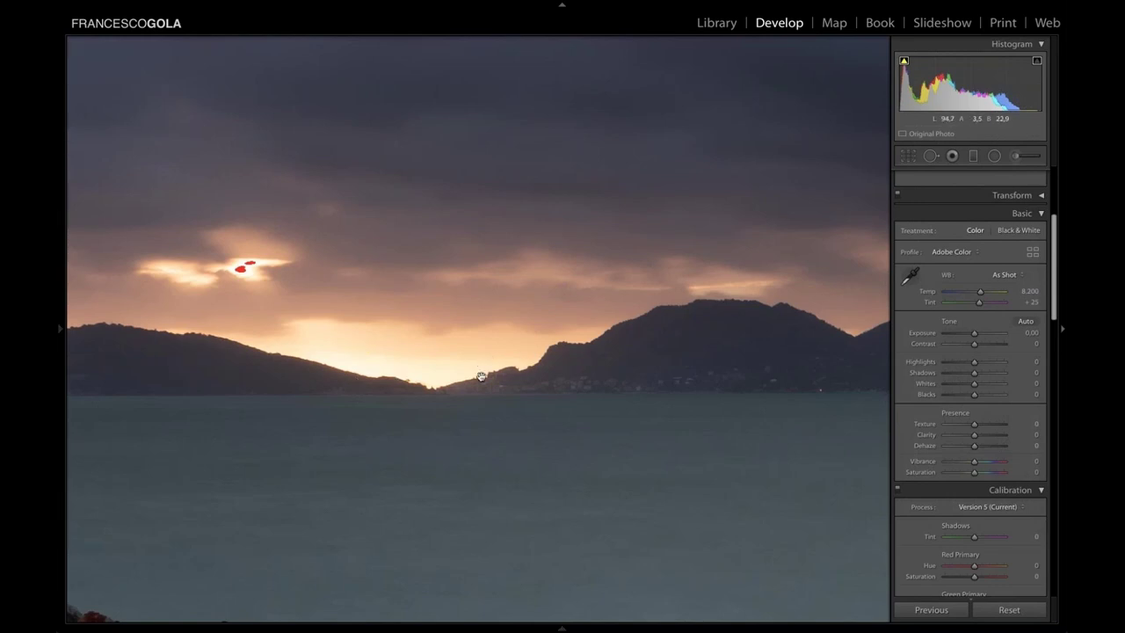
left_click(977, 252)
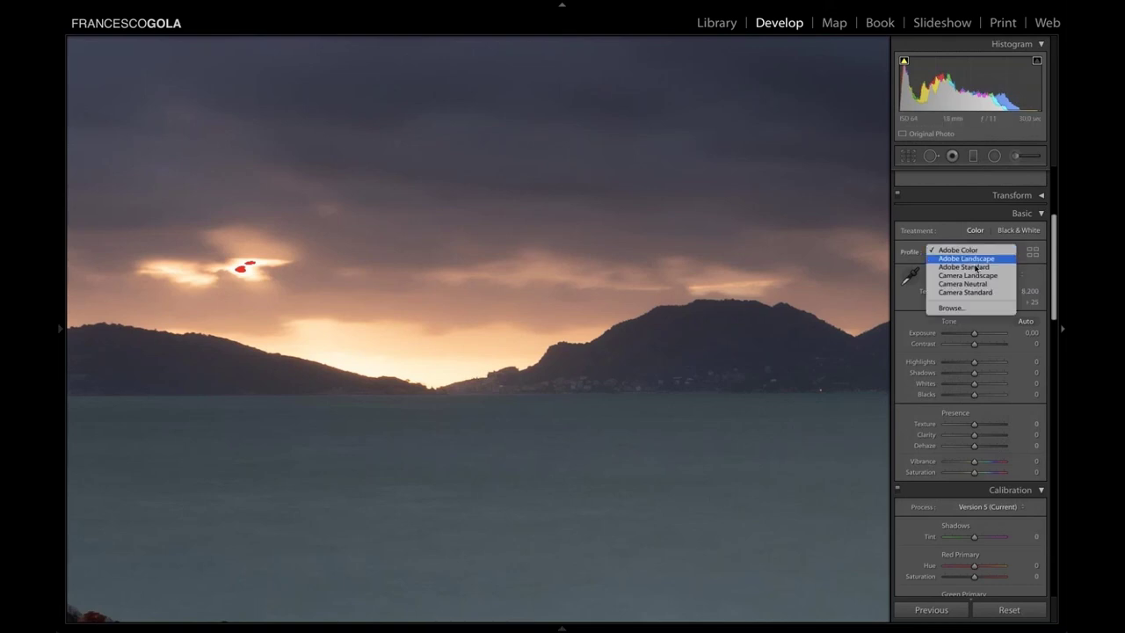
left_click(966, 259)
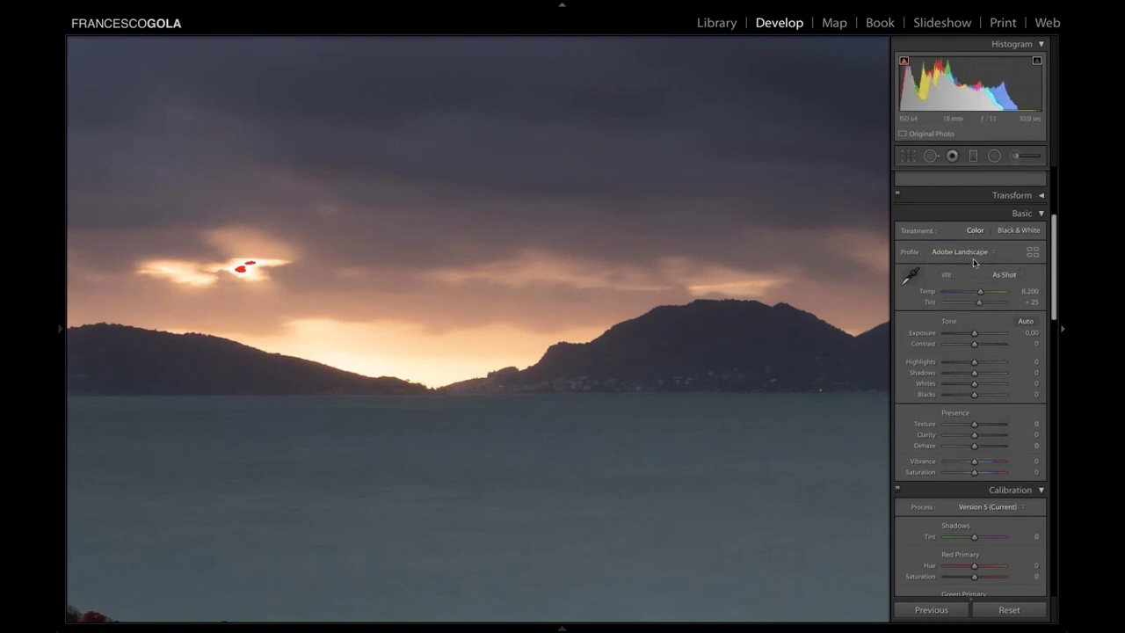
left_click(973, 260)
left_click(976, 261)
left_click(978, 256)
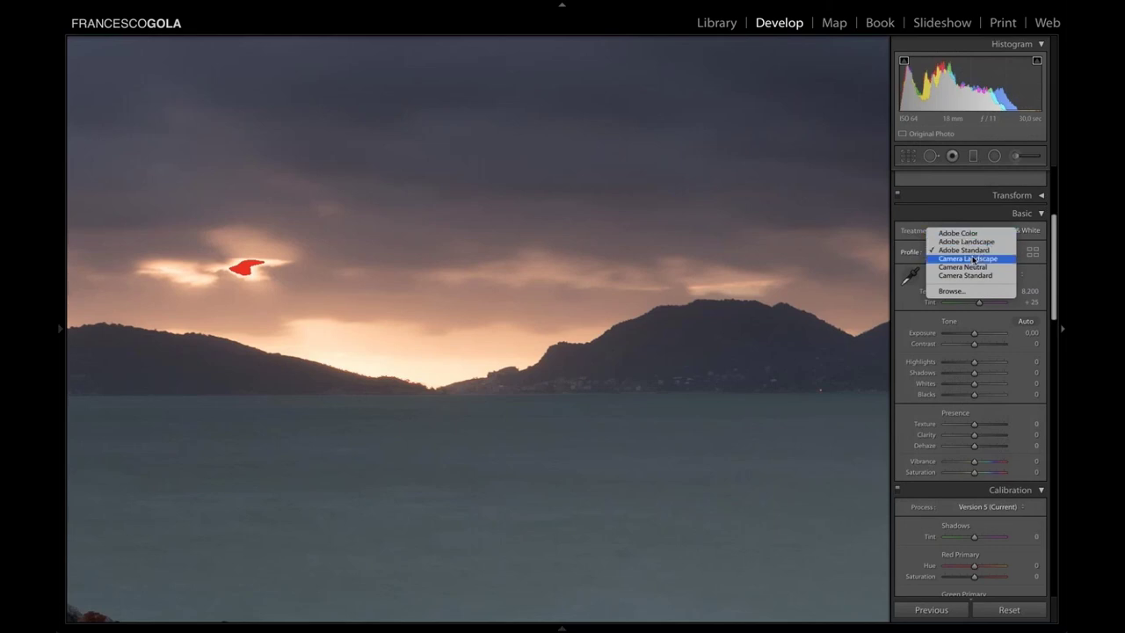
left_click(968, 259)
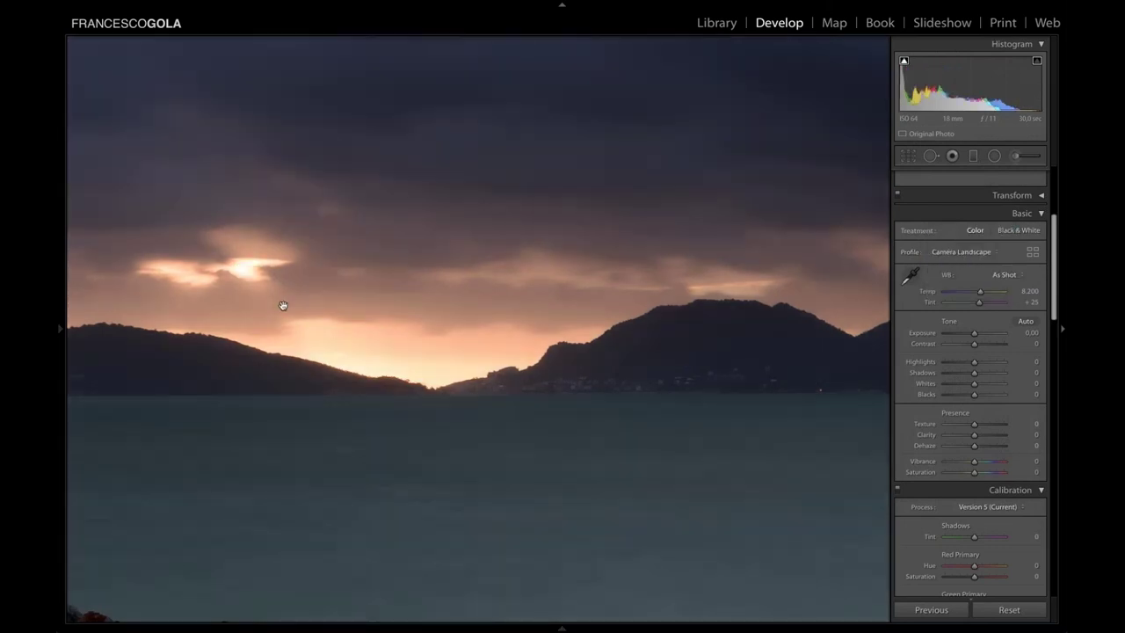
- Switch to Adobe Standard and back to Camera Landscape to compare highlight clipping, and view the whole photo again
left_click(961, 251)
left_click(962, 241)
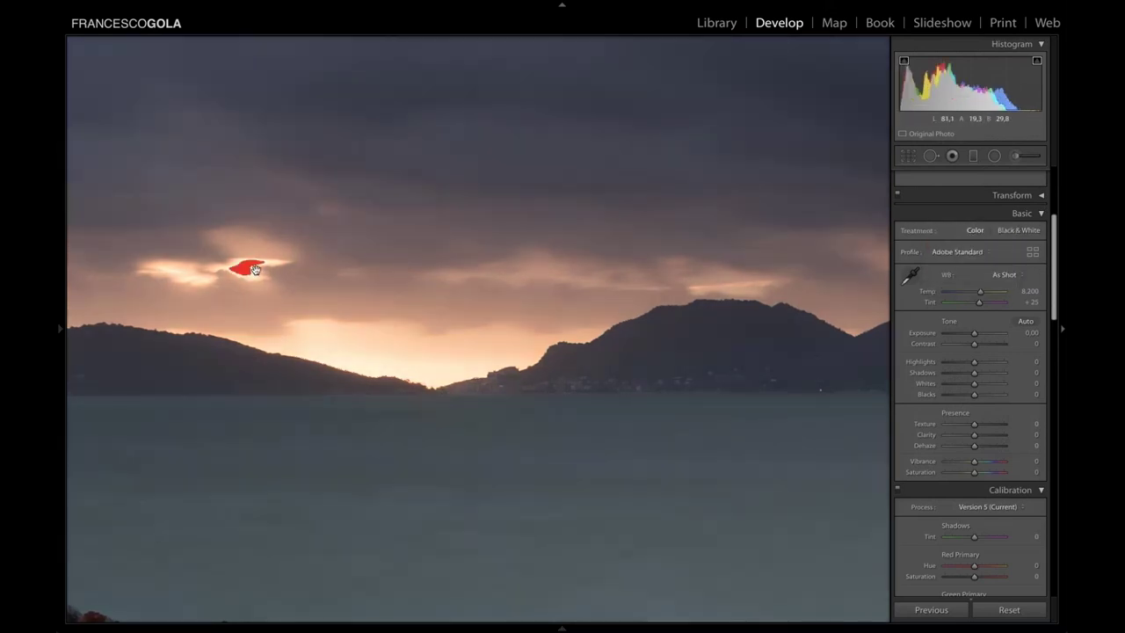
left_click(970, 253)
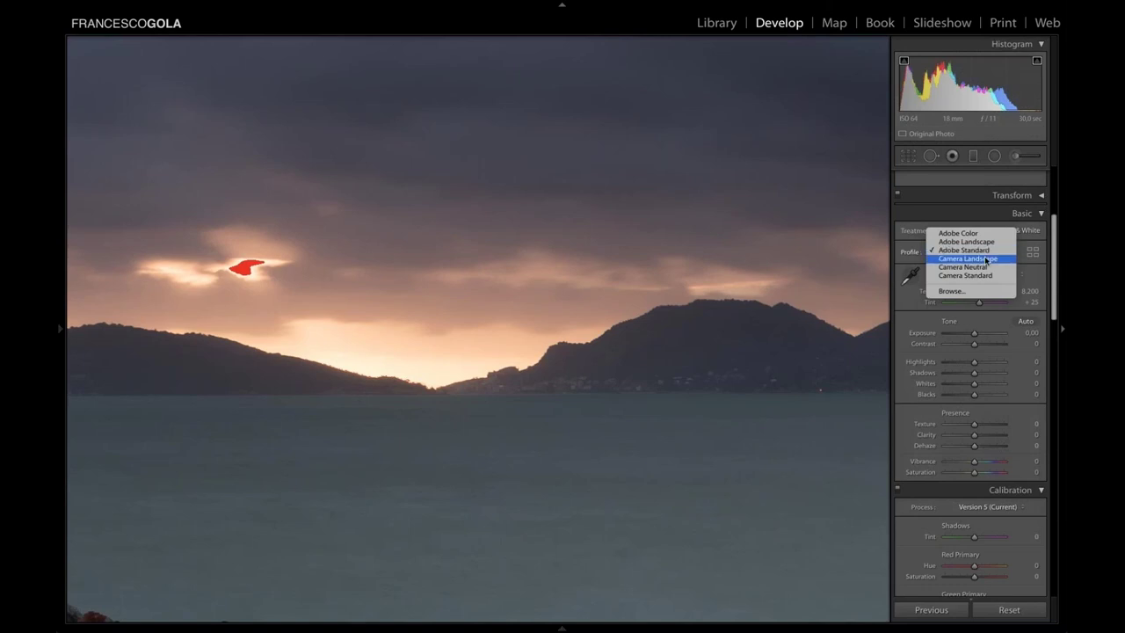
left_click(987, 259)
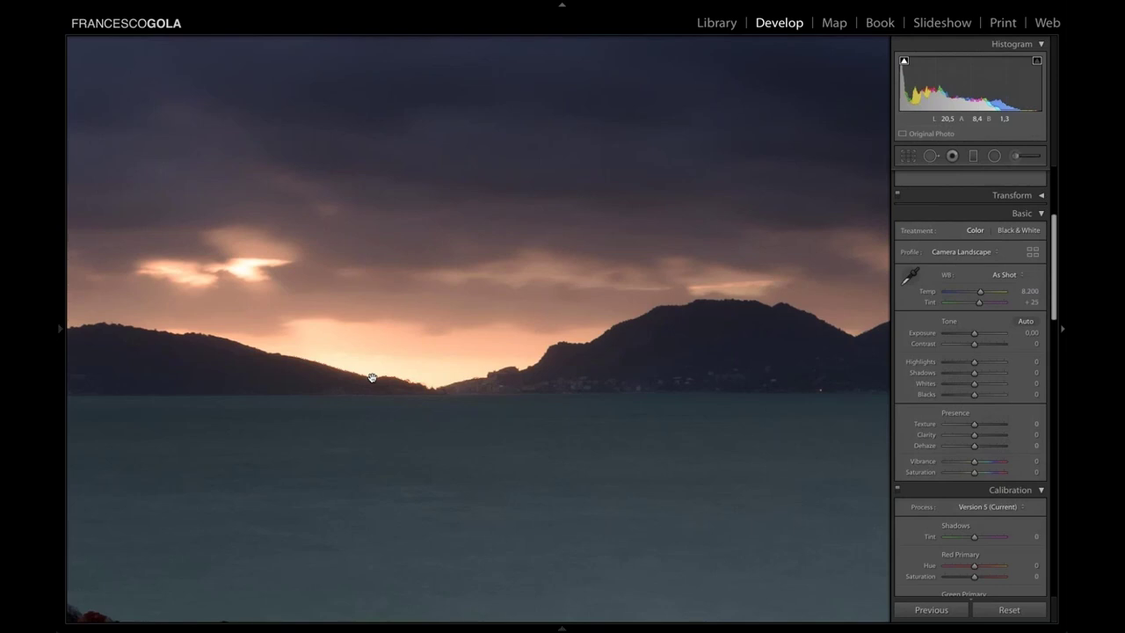
key("z")
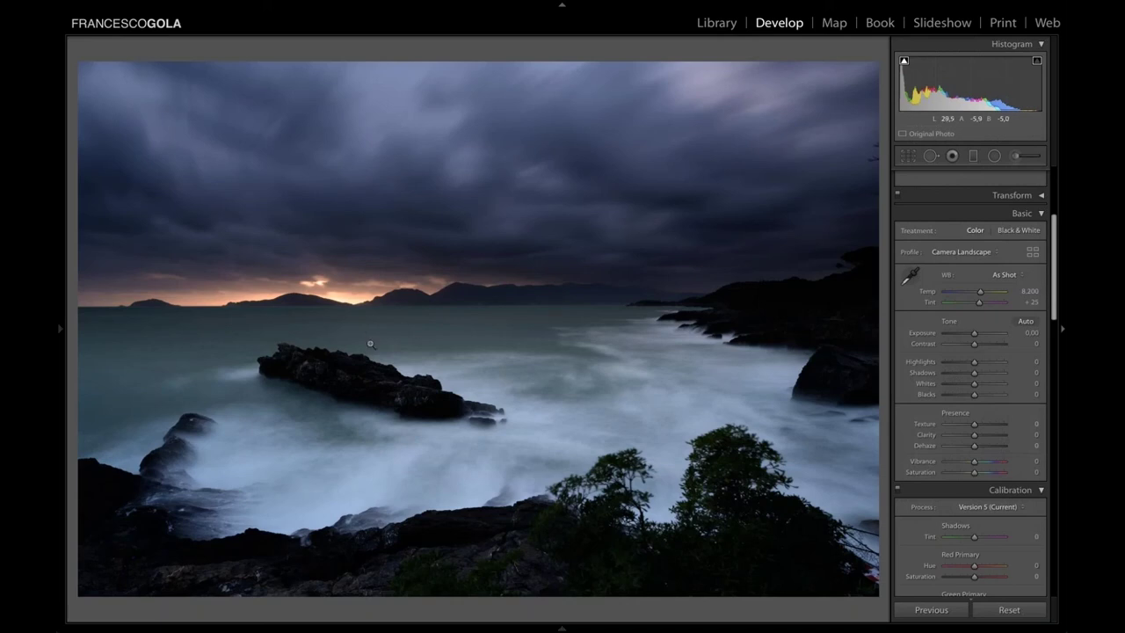
- Zoom in on the sun again and change the profile to Adobe Standard
left_click(313, 283)
left_click(339, 274)
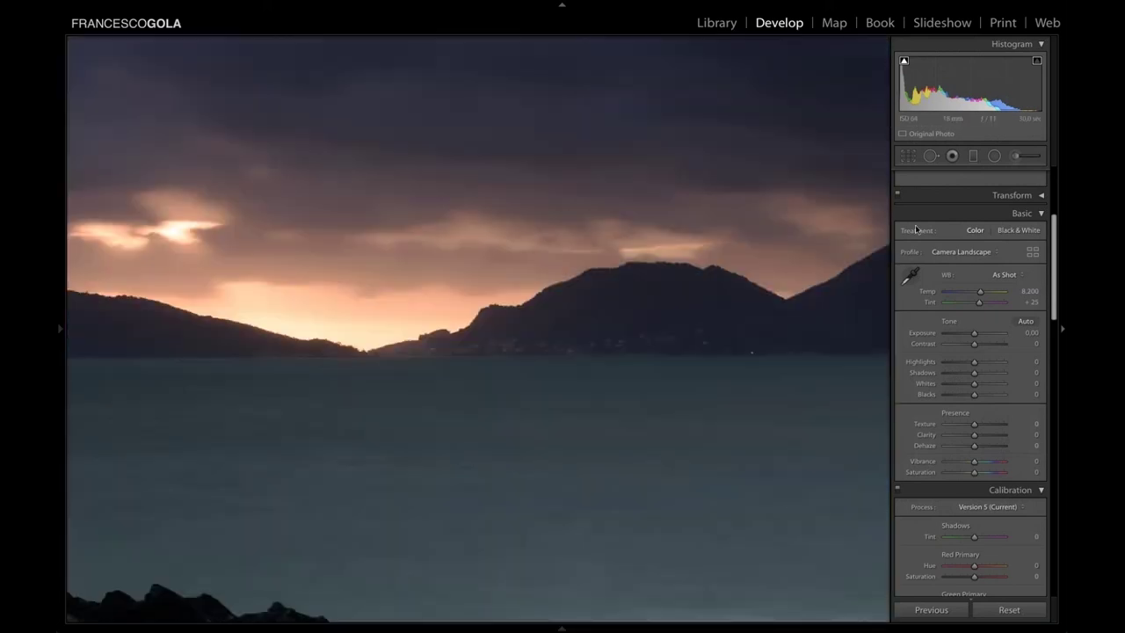
left_click(982, 252)
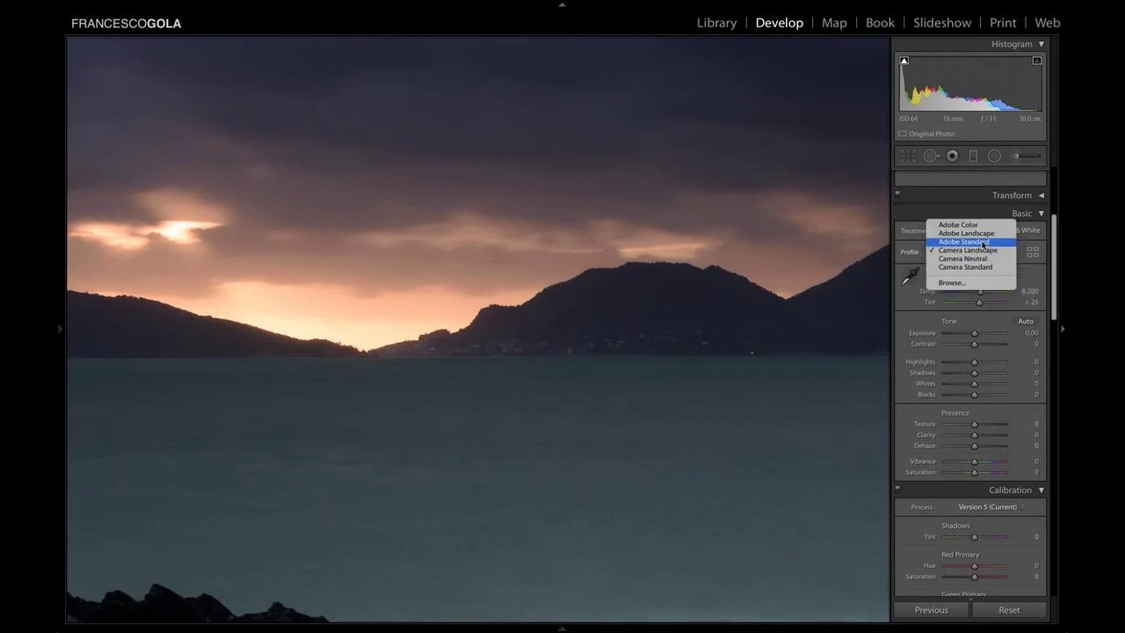
left_click(983, 241)
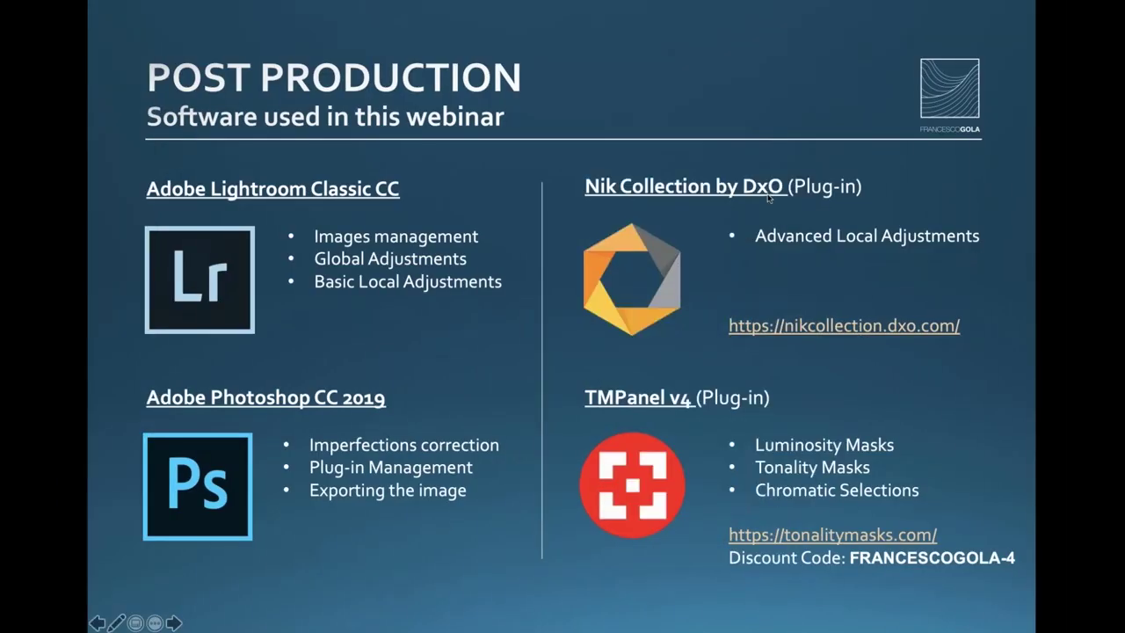
key("Right")
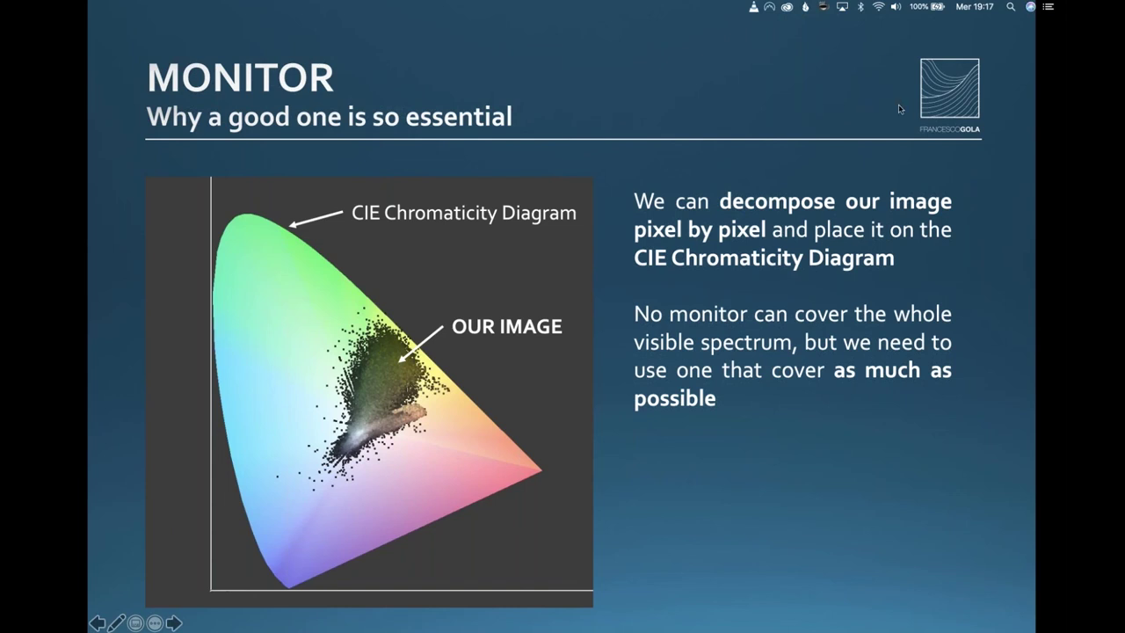
key("Right")
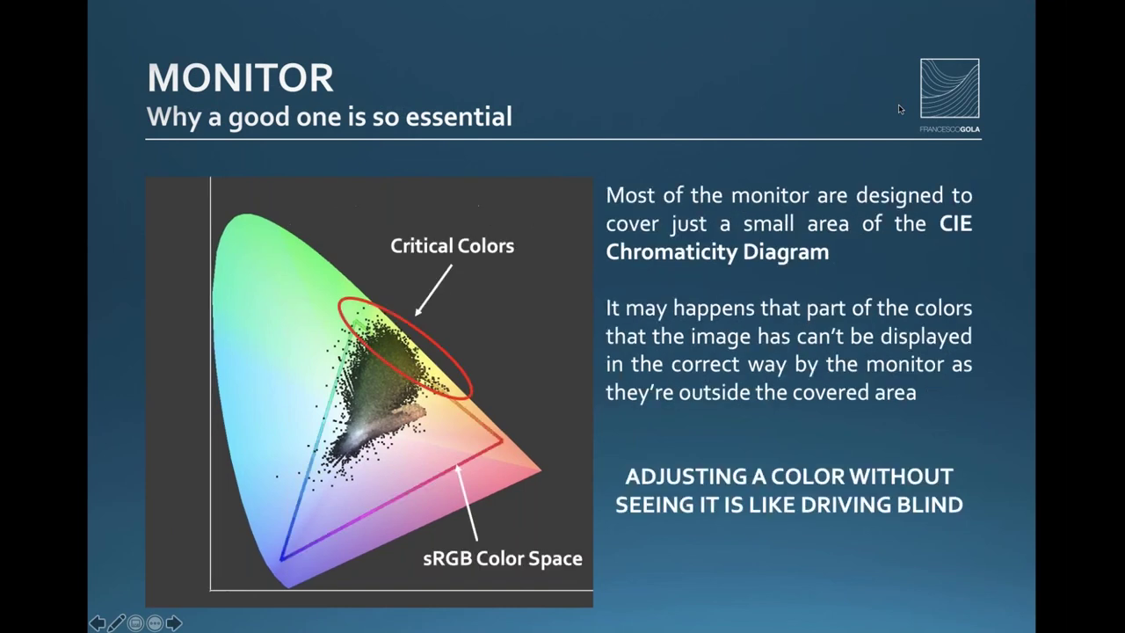
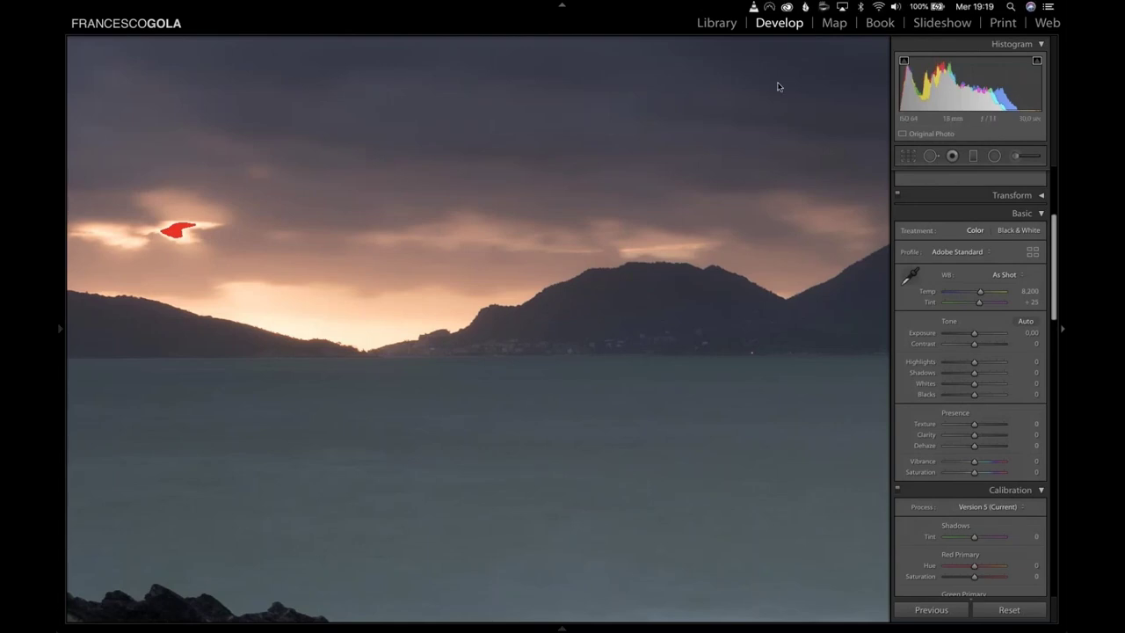
- Try the Camera Neutral profile on the sunset and set the profile to Camera Standard
left_click(975, 251)
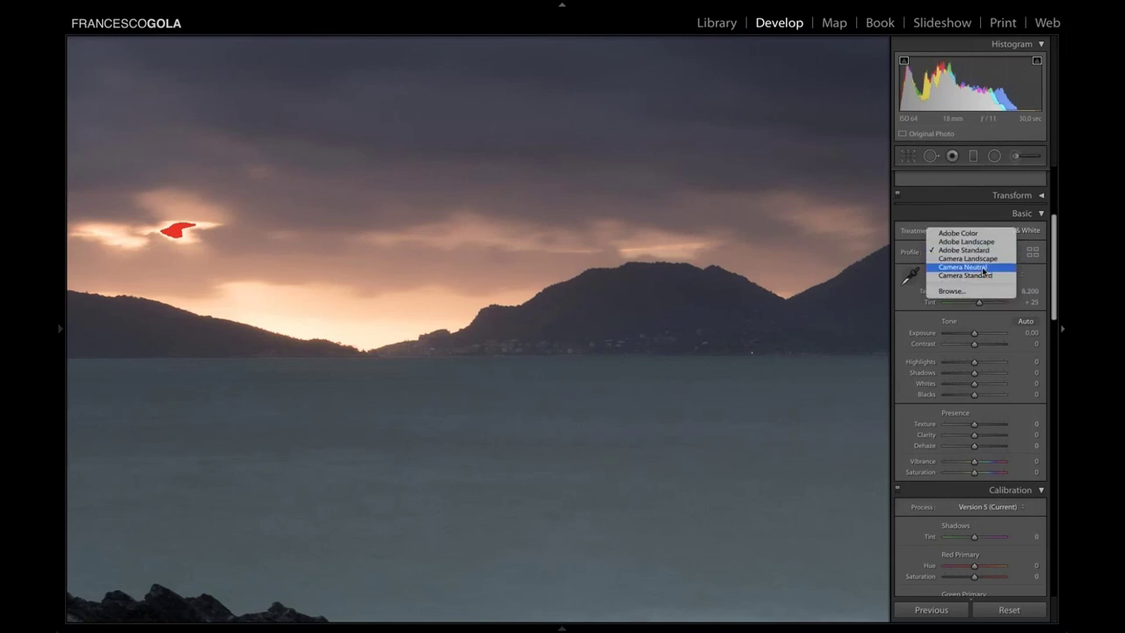
left_click(981, 268)
left_click(977, 253)
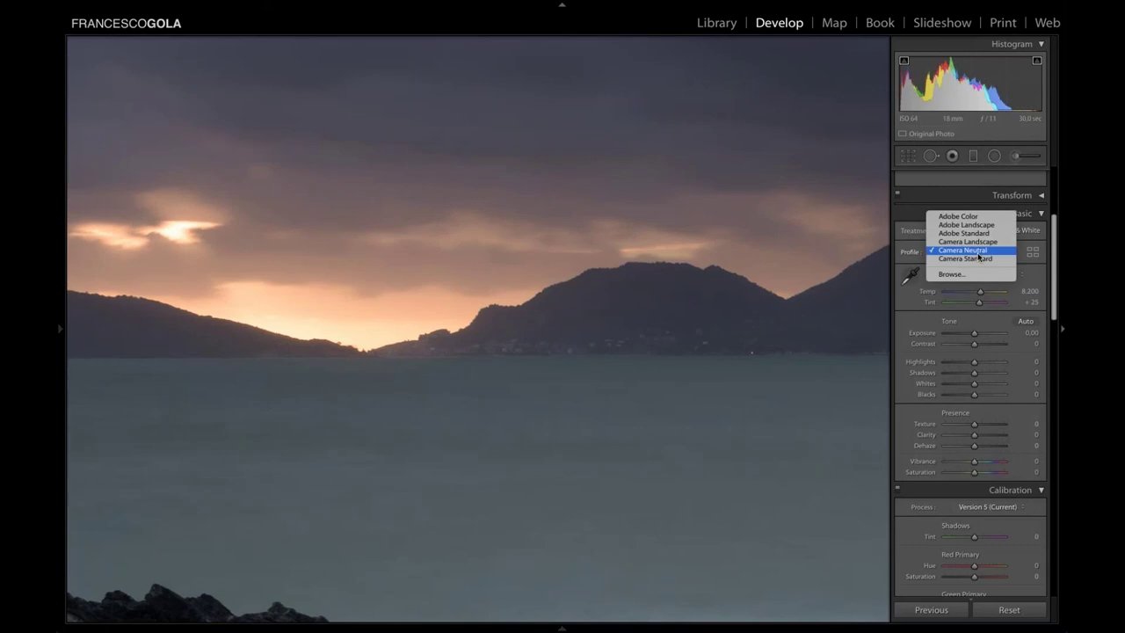
left_click(978, 260)
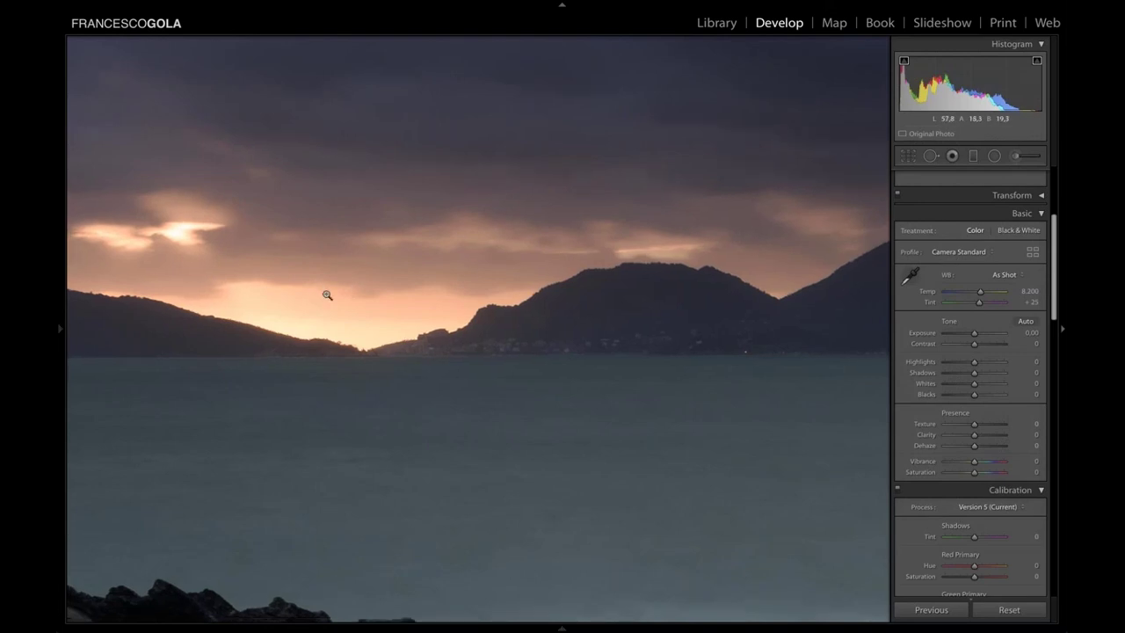
- Inspect the highlights around the sun and the shadows in the foreground rocks up close, returning to the full photo
left_click(326, 291)
left_click(311, 281)
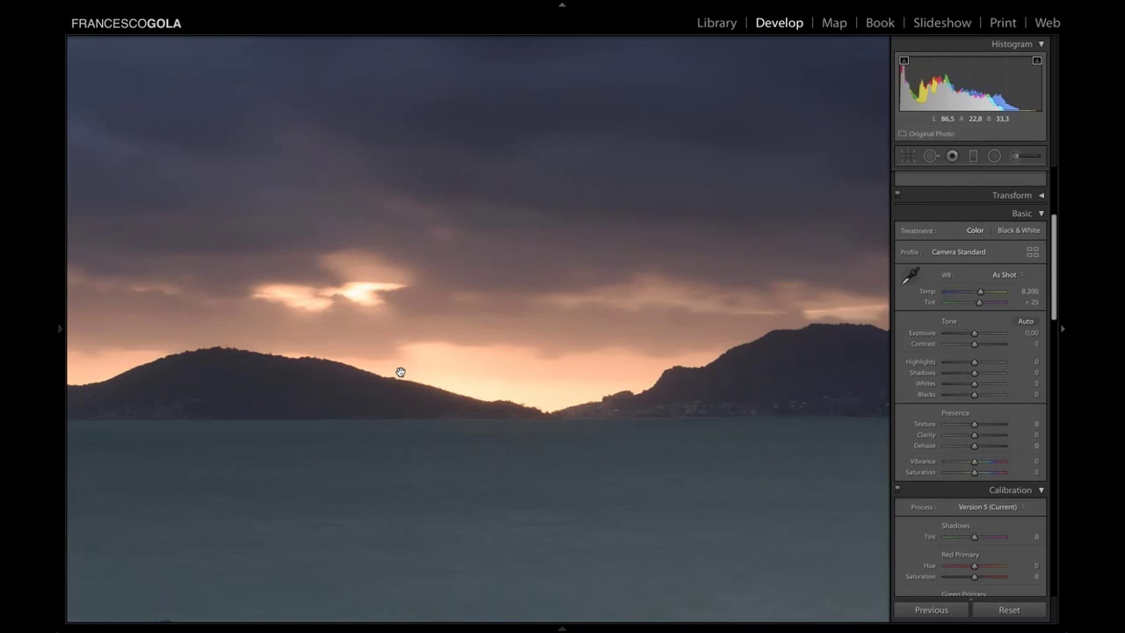
left_click(317, 288)
left_click(127, 564)
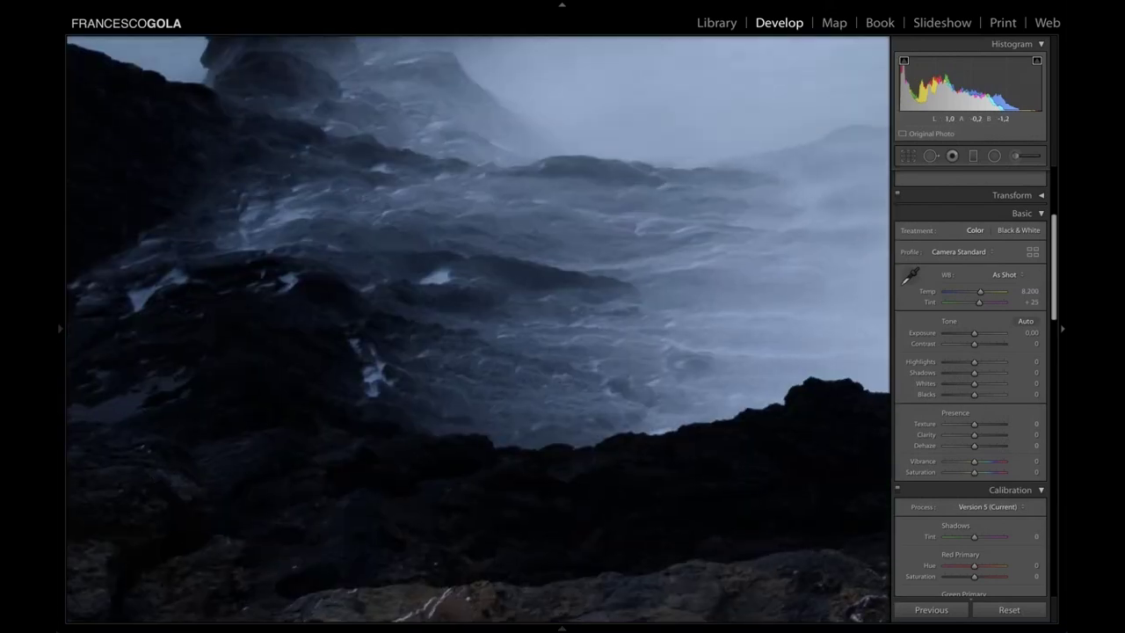
key("z")
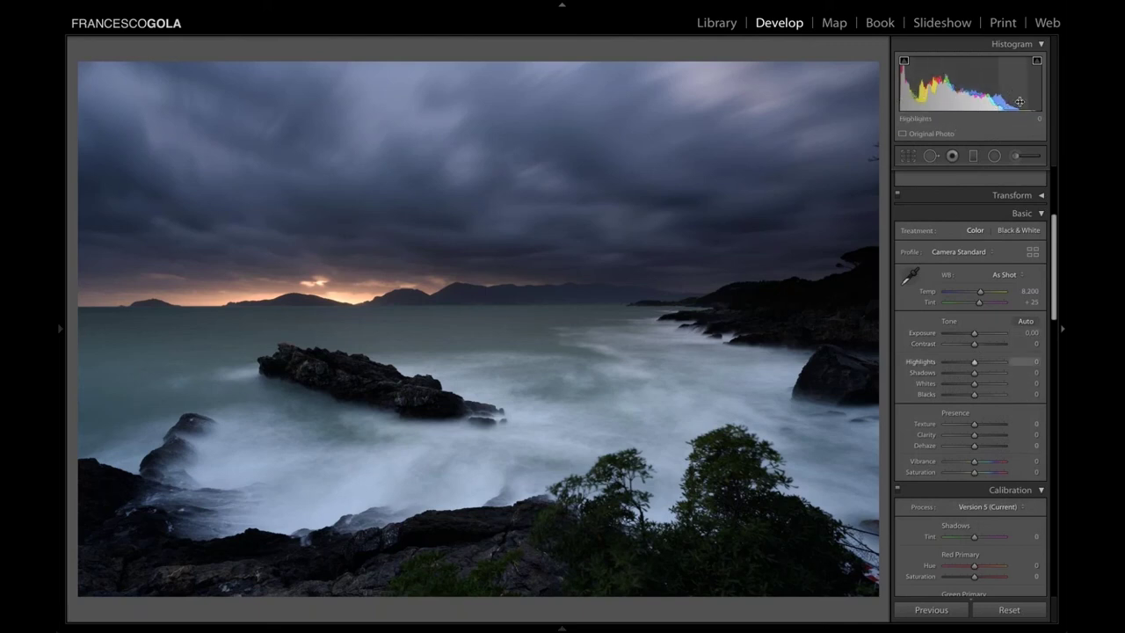
- Set Highlights to -95 in the Basic tone adjustments
left_click(1015, 361)
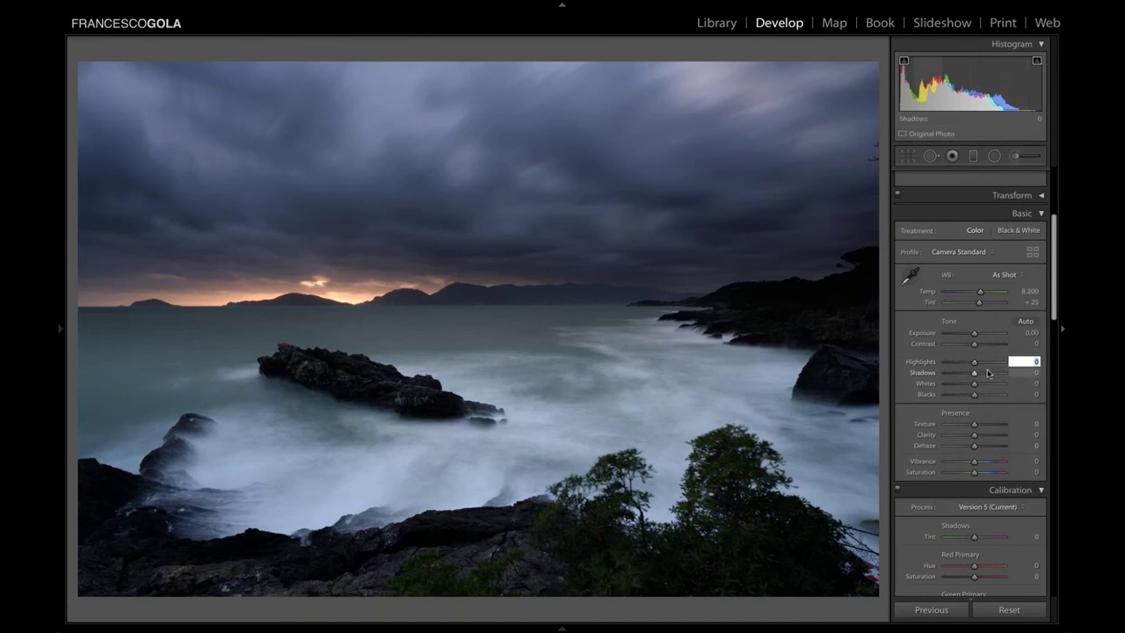
type("-")
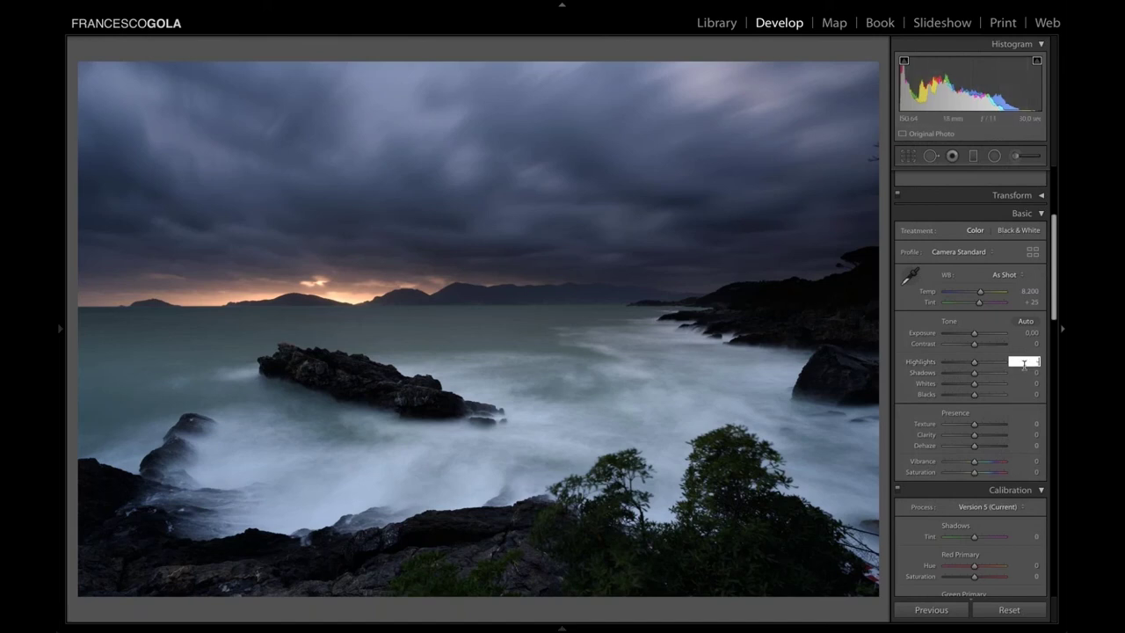
type("4")
type("5")
key("Return")
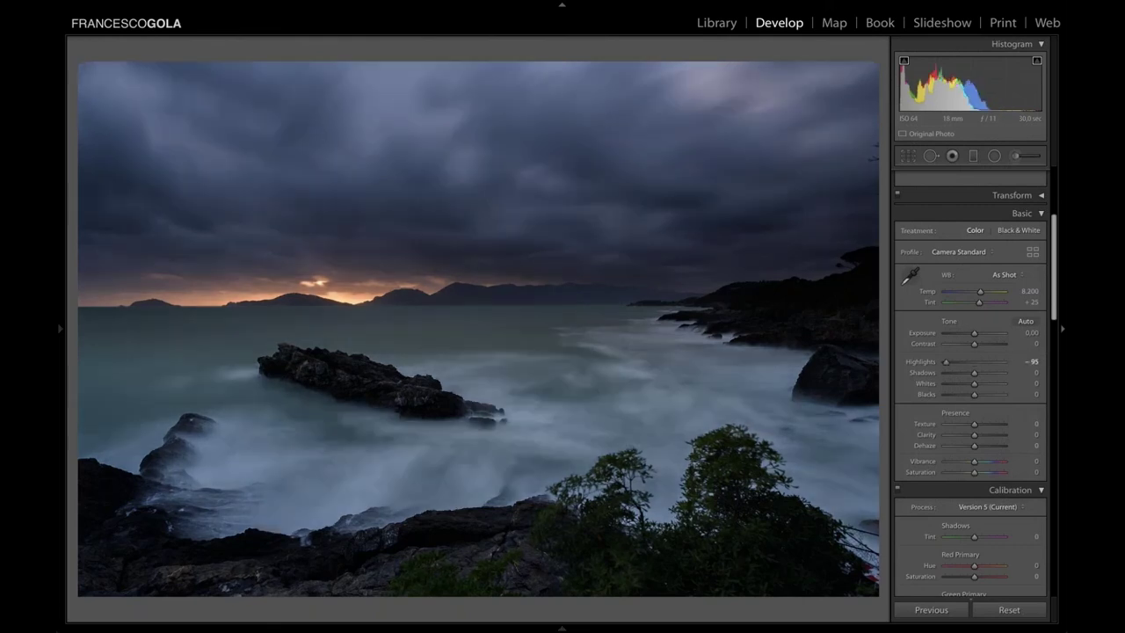
- Compare the sunset up close by resetting Highlights to 0 and re-entering -95
left_click(356, 294)
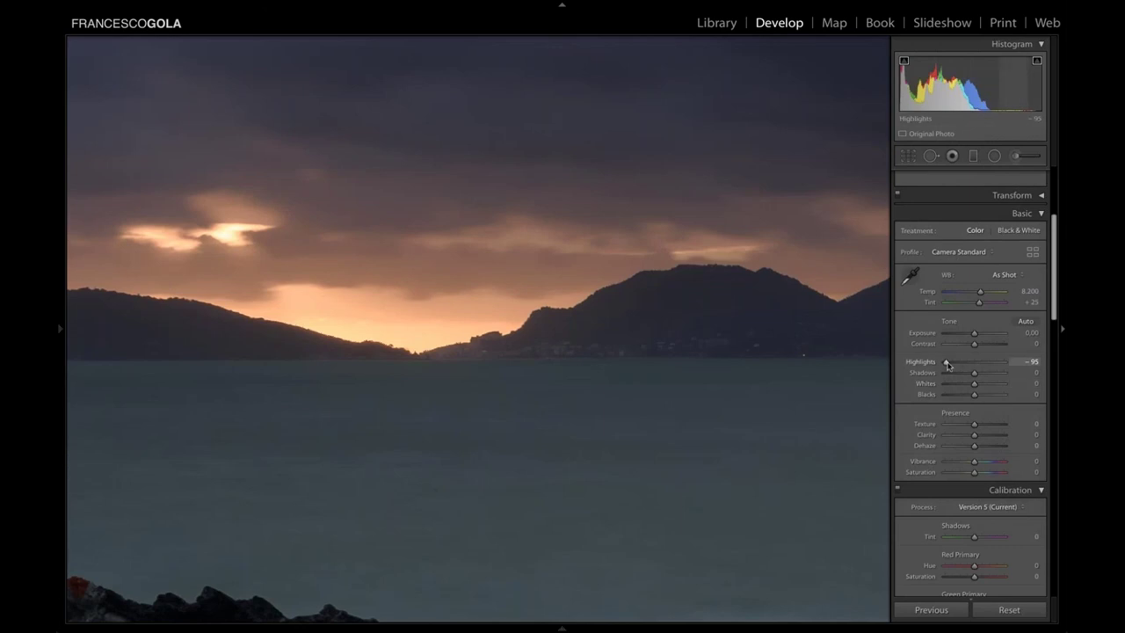
double_click(948, 363)
left_click(1031, 362)
type("-95")
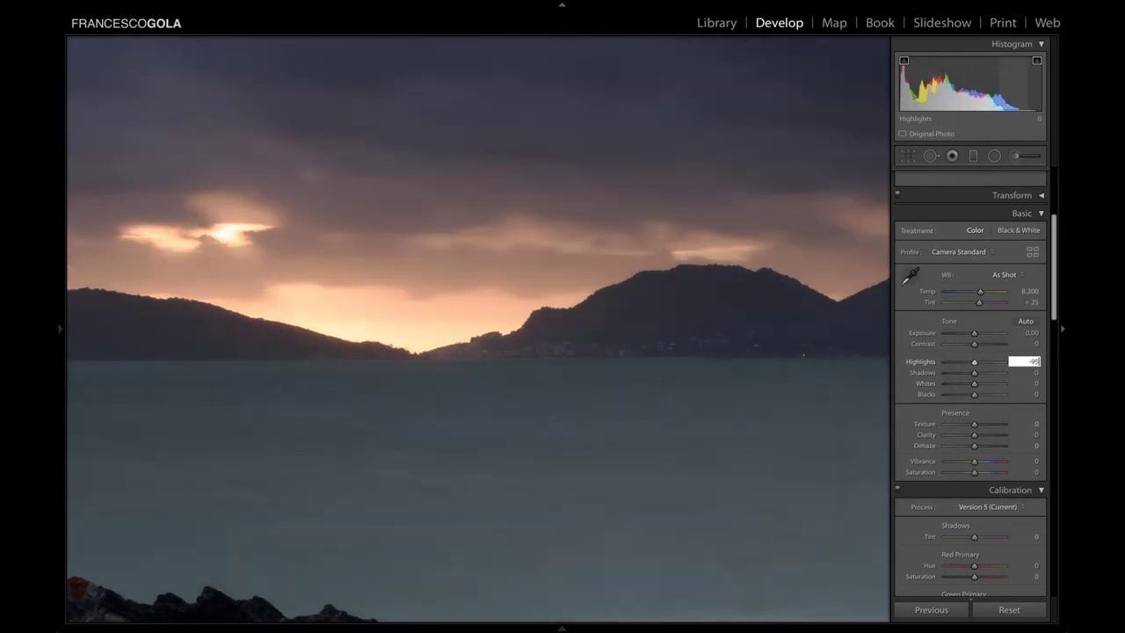
key("Return")
left_click(518, 360)
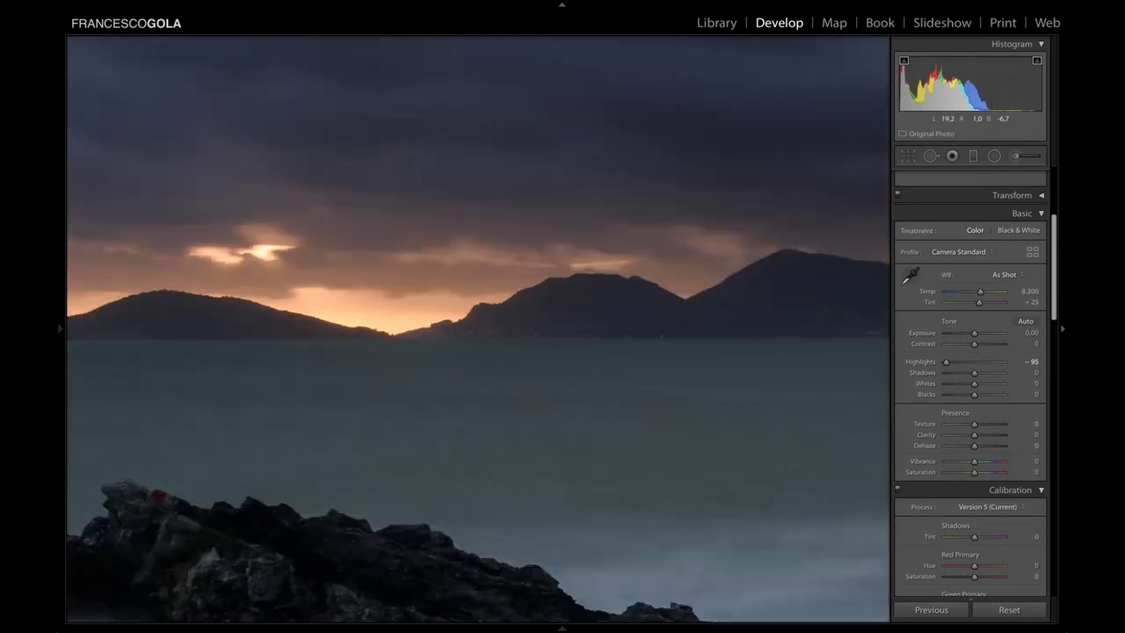
- Set Shadows to +95 in the Basic tone adjustments
left_click(1020, 374)
type("96")
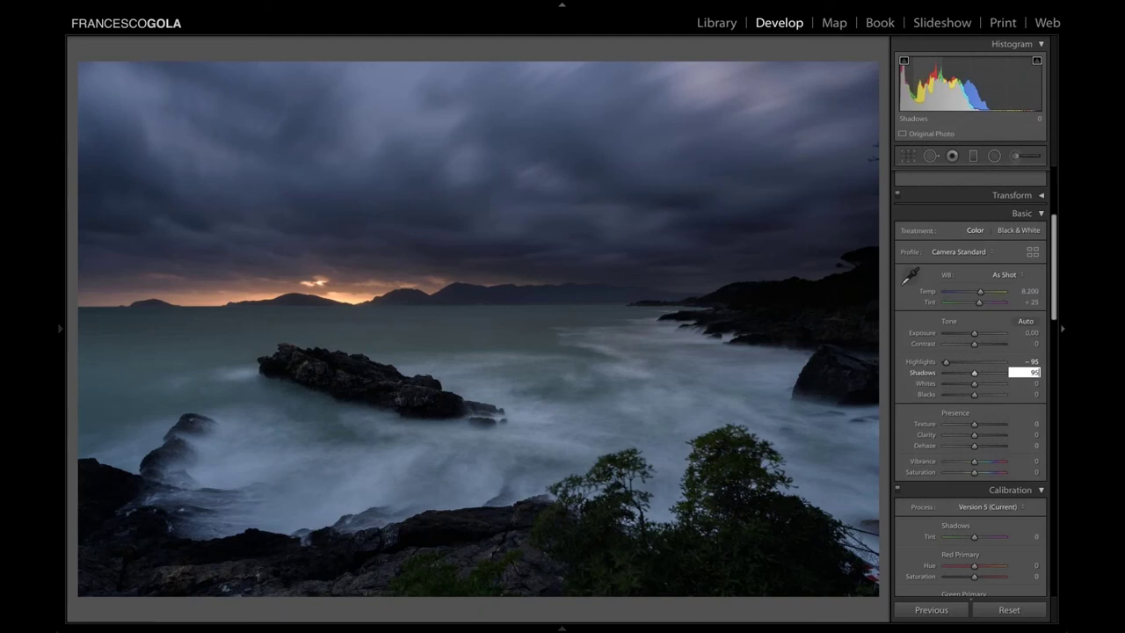
key("Return")
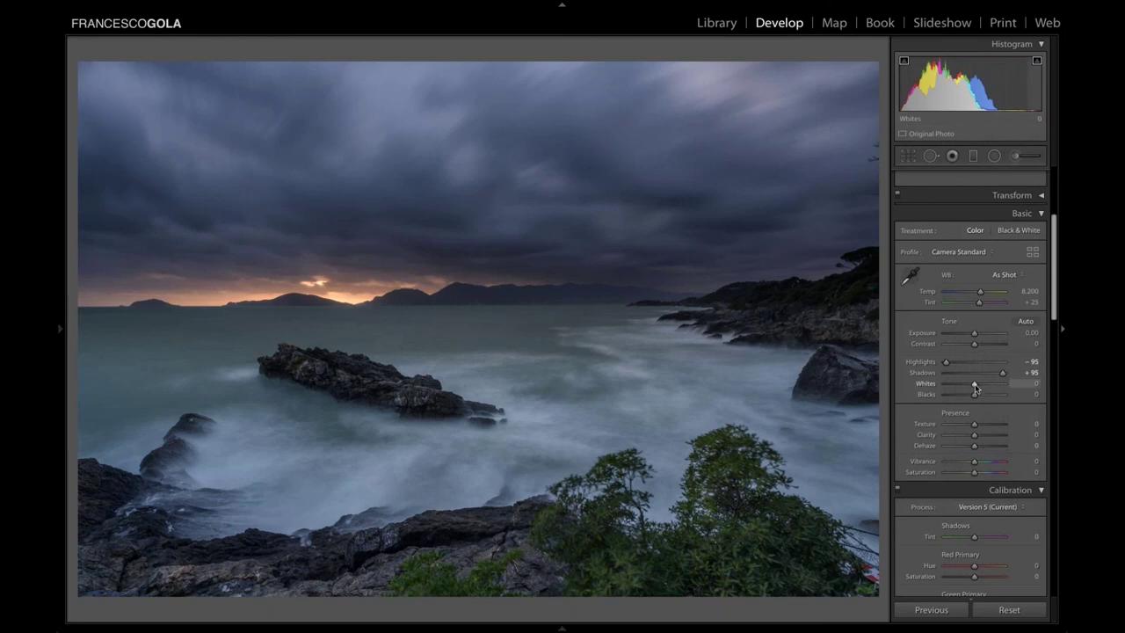
- Try raising Whites to +33 while viewing the sunset up close, and reset it to 0
left_click_drag(975, 385, 976, 387)
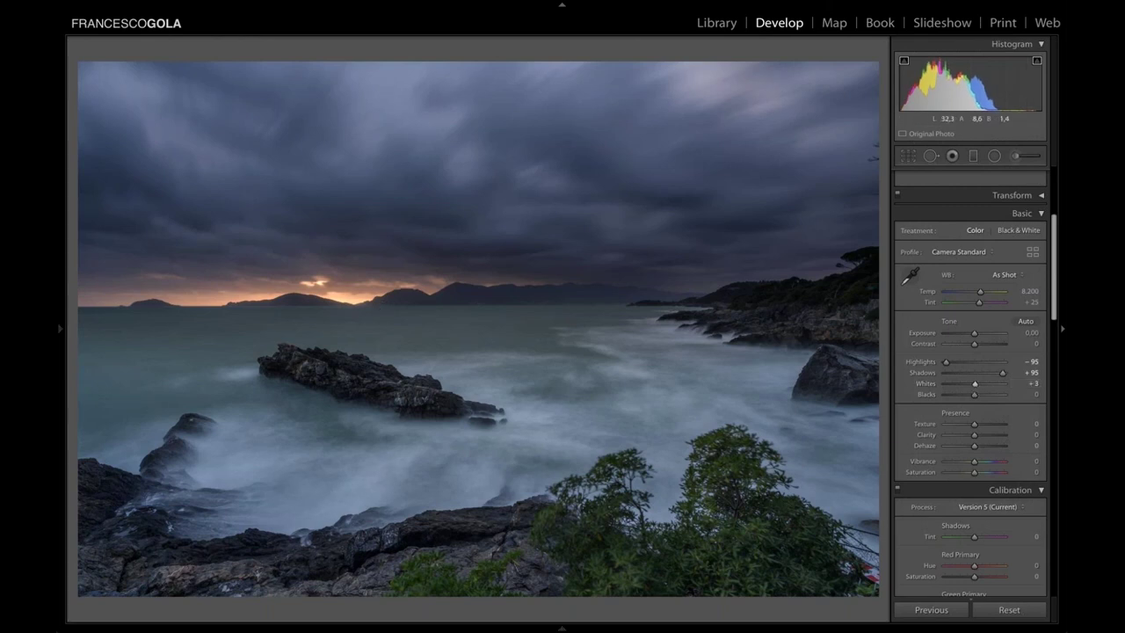
key("z")
left_click_drag(975, 384, 983, 385)
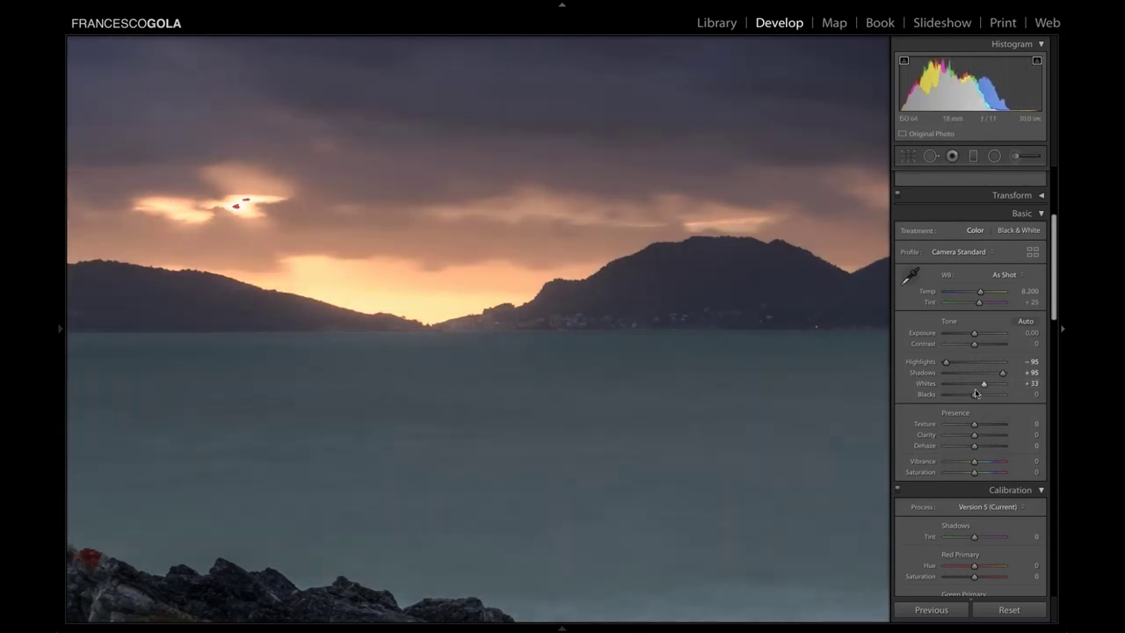
double_click(984, 386)
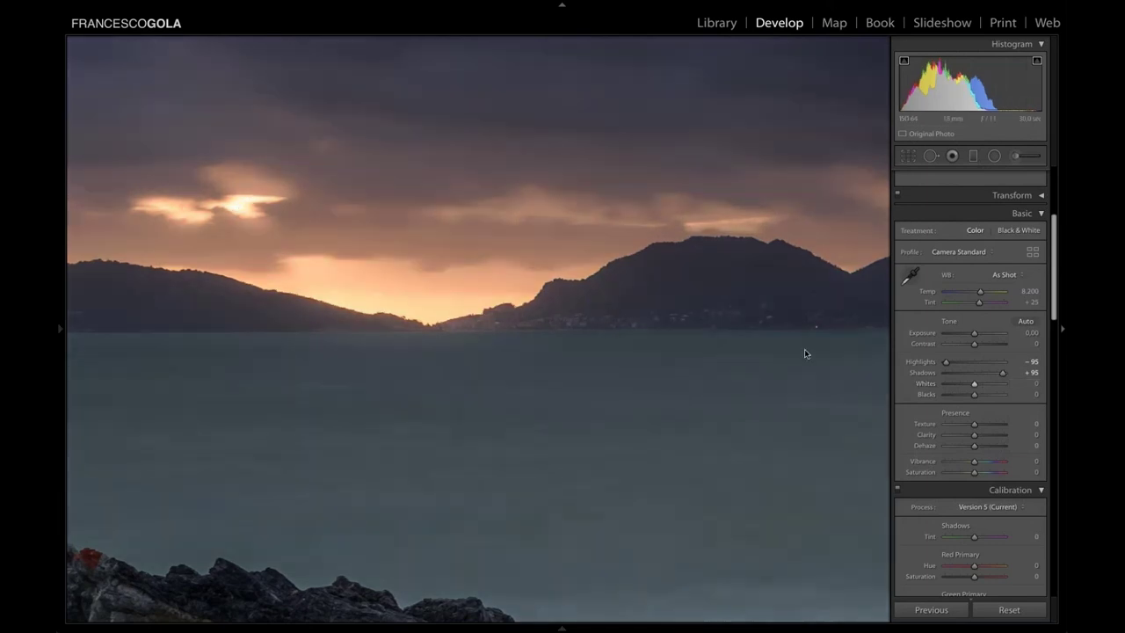
left_click(388, 309)
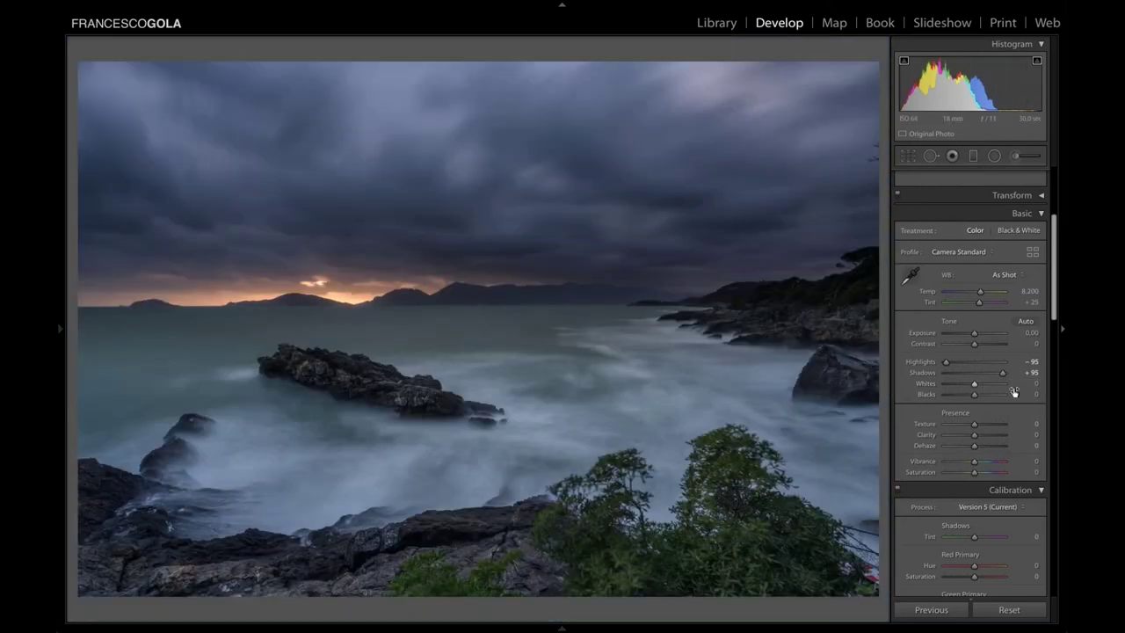
- Set Blacks to -6 and Exposure to +0.75, checking the foreground rocks and the sunset up close
left_click_drag(974, 397, 973, 400)
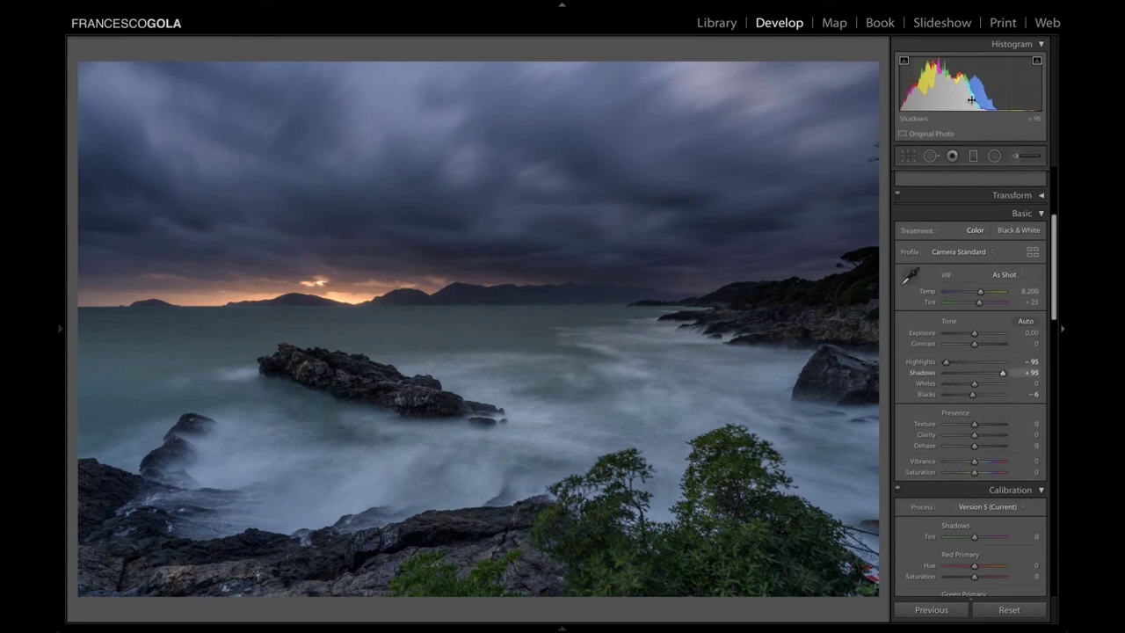
left_click_drag(973, 336, 980, 336)
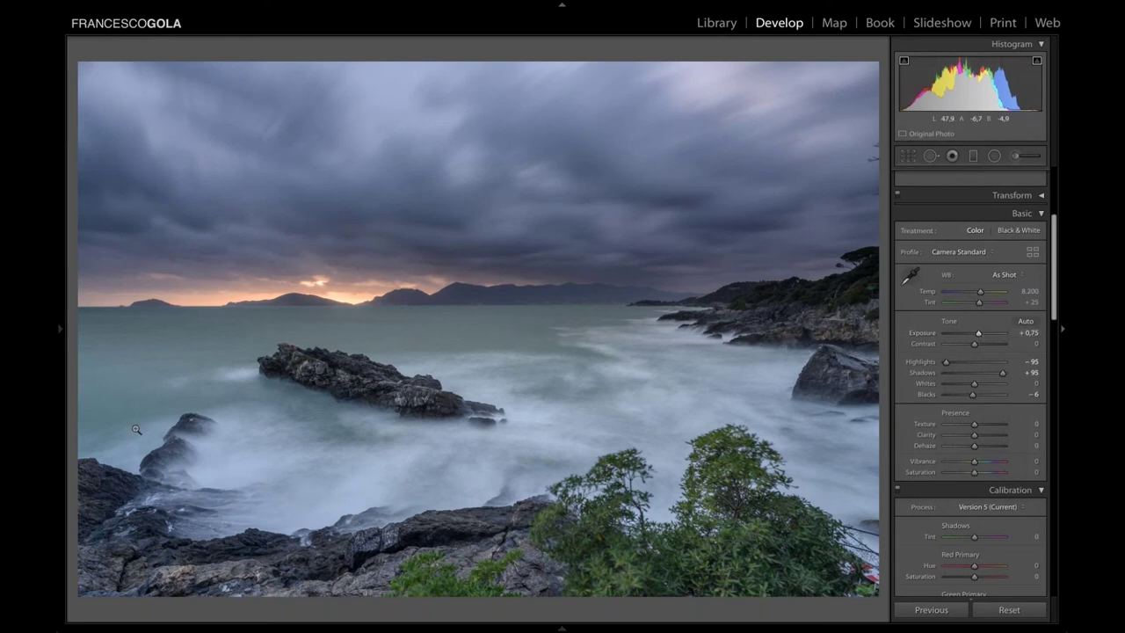
left_click(120, 512)
left_click_drag(281, 421, 346, 329)
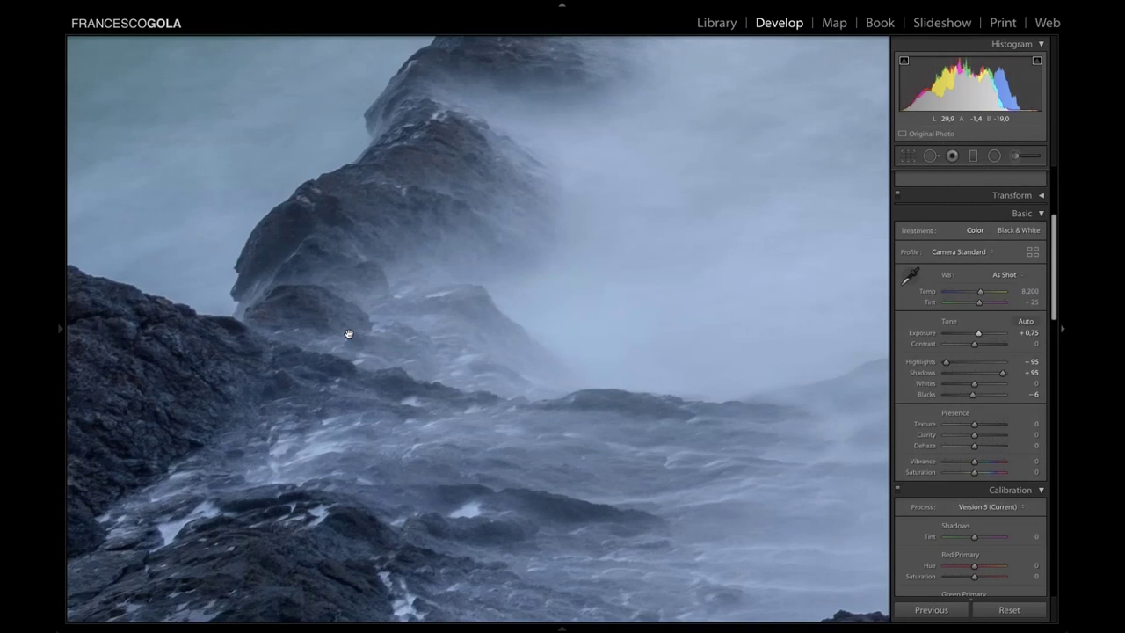
left_click(314, 218)
left_click(383, 287)
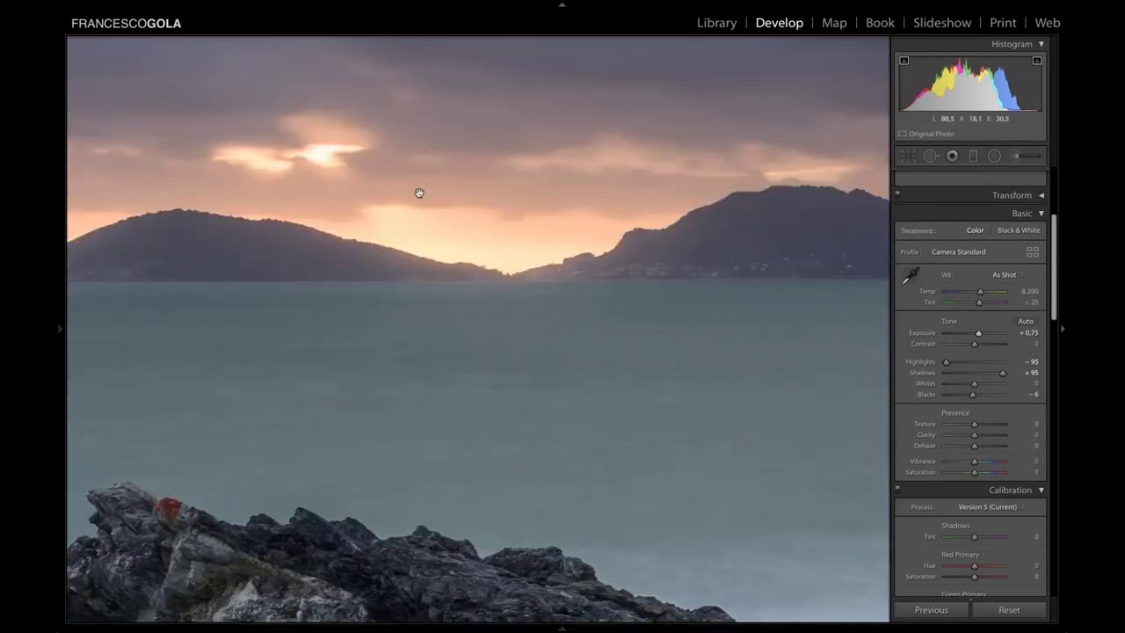
left_click(519, 283)
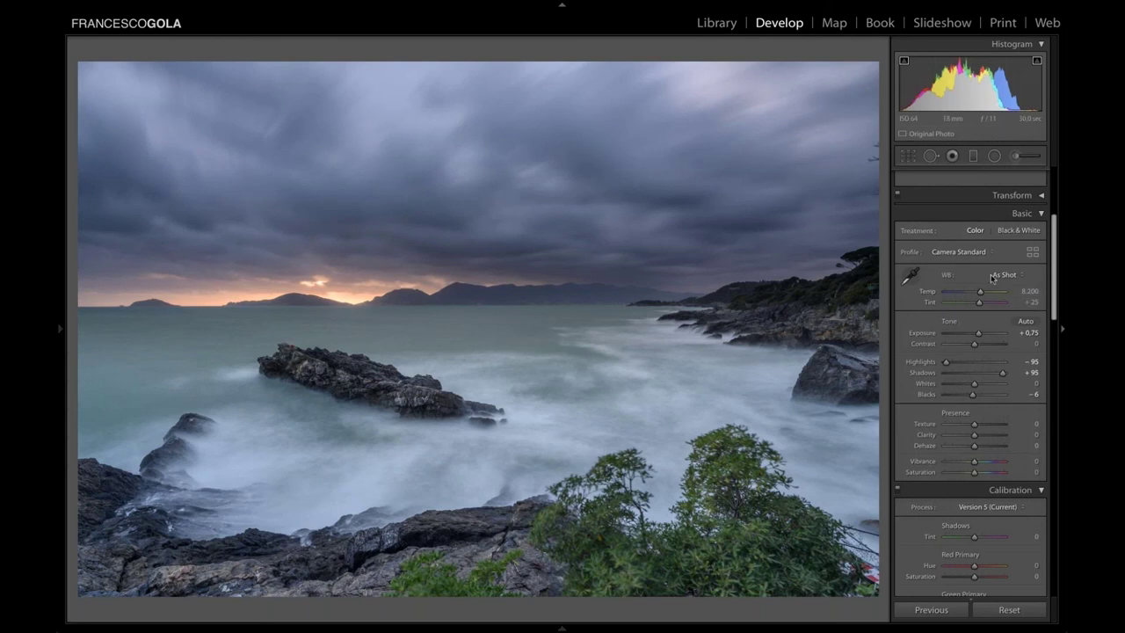
- Warm the white balance by setting Temp to 9,500 and Tint to +30
left_click_drag(980, 295, 982, 292)
left_click(1026, 291)
type("9500")
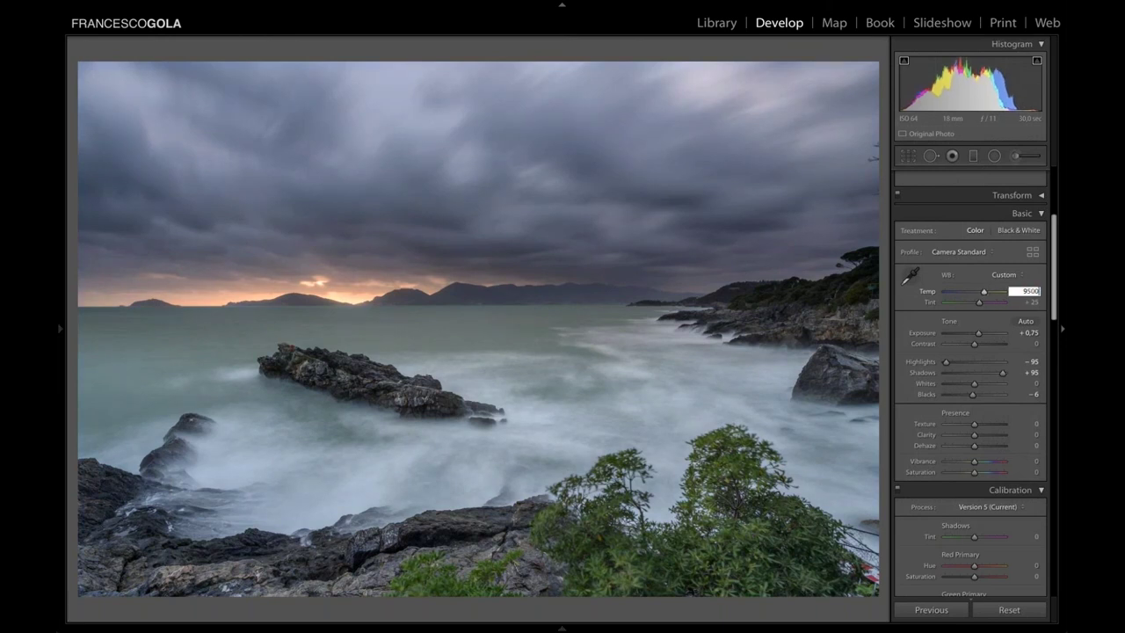
key("Return")
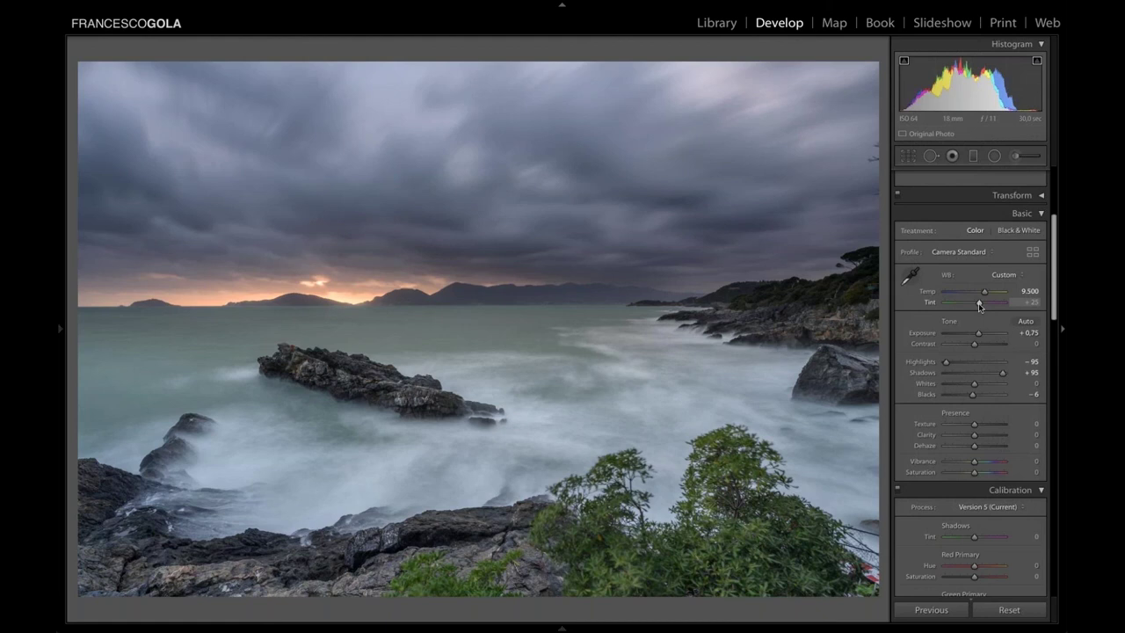
left_click_drag(980, 306, 980, 306)
- Try a strong increase of the overall Saturation and reset it to 0
scroll(980, 302, "down", 3)
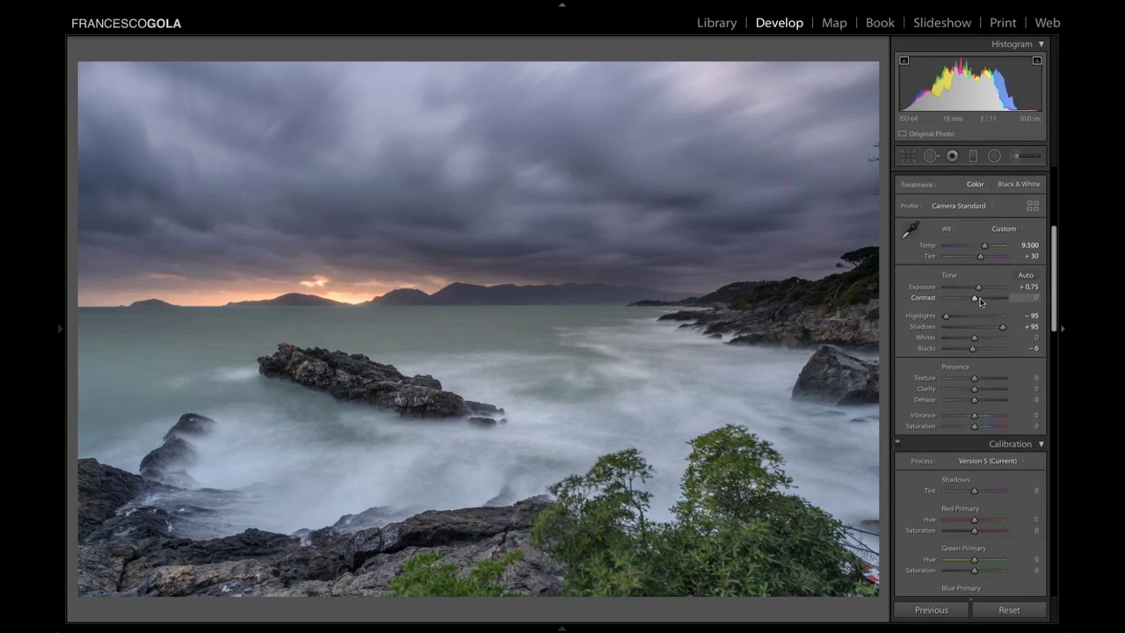
scroll(981, 301, "down", 2)
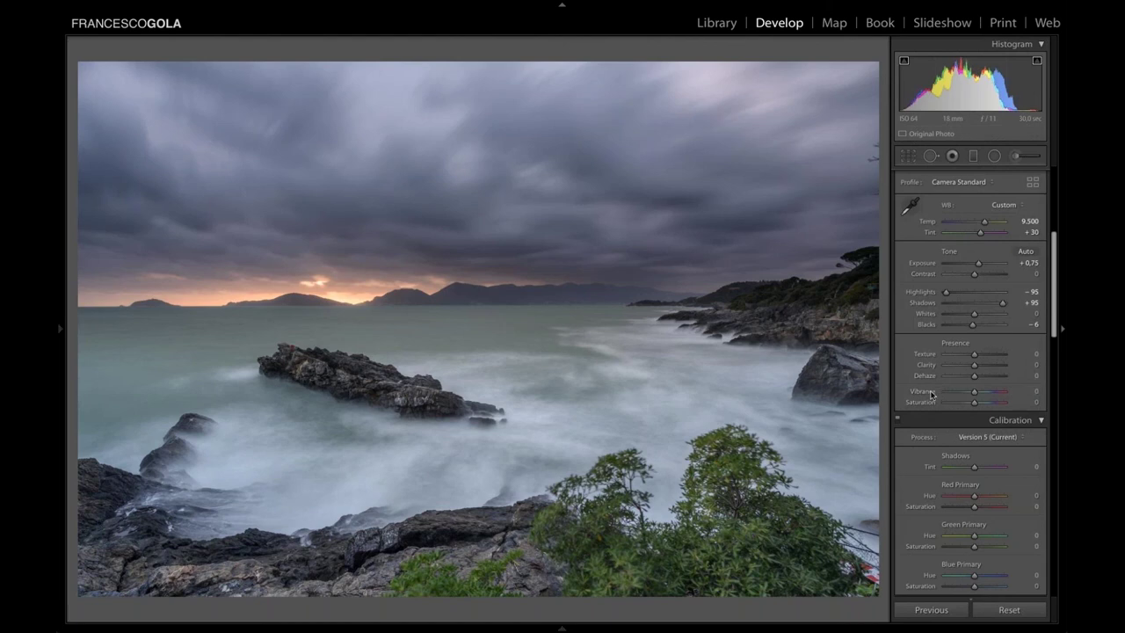
left_click_drag(974, 404, 995, 404)
double_click(995, 404)
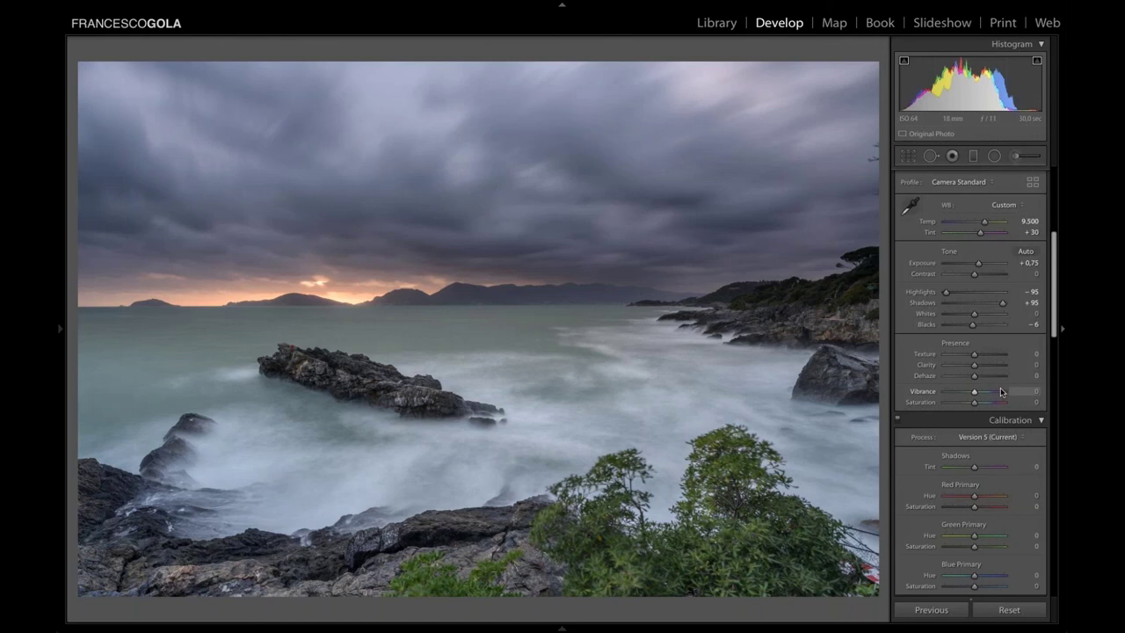
- Set Vibrance to +20 in the Presence adjustments
left_click(1032, 391)
type("20")
key("Return")
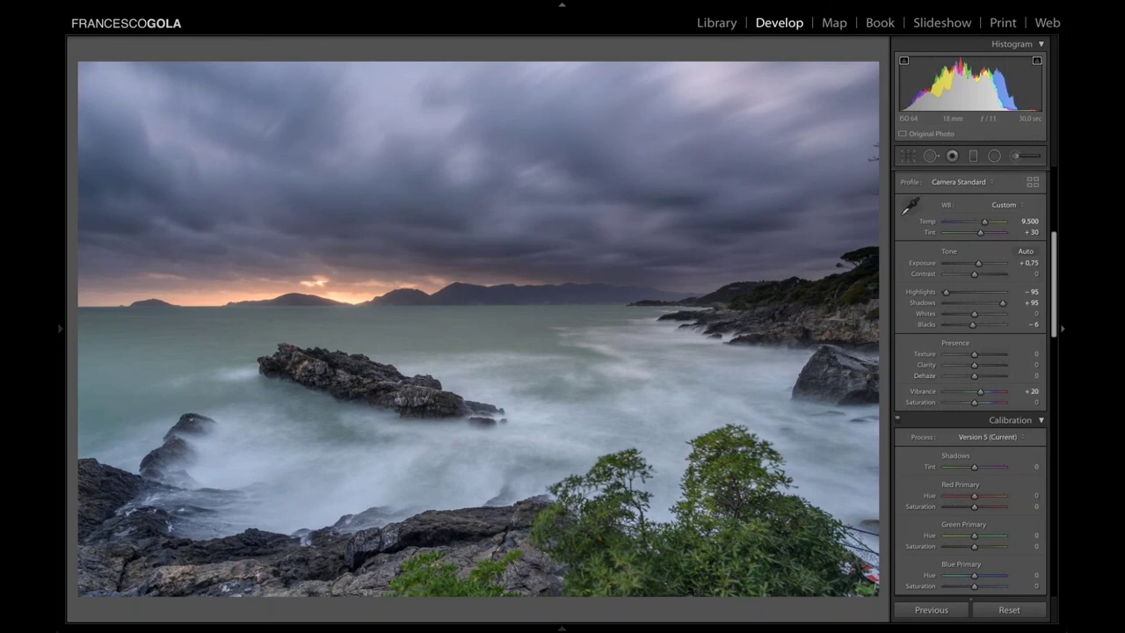
- Set the Blue Primary Saturation to +10 in the Calibration adjustments
scroll(1022, 451, "down", 4)
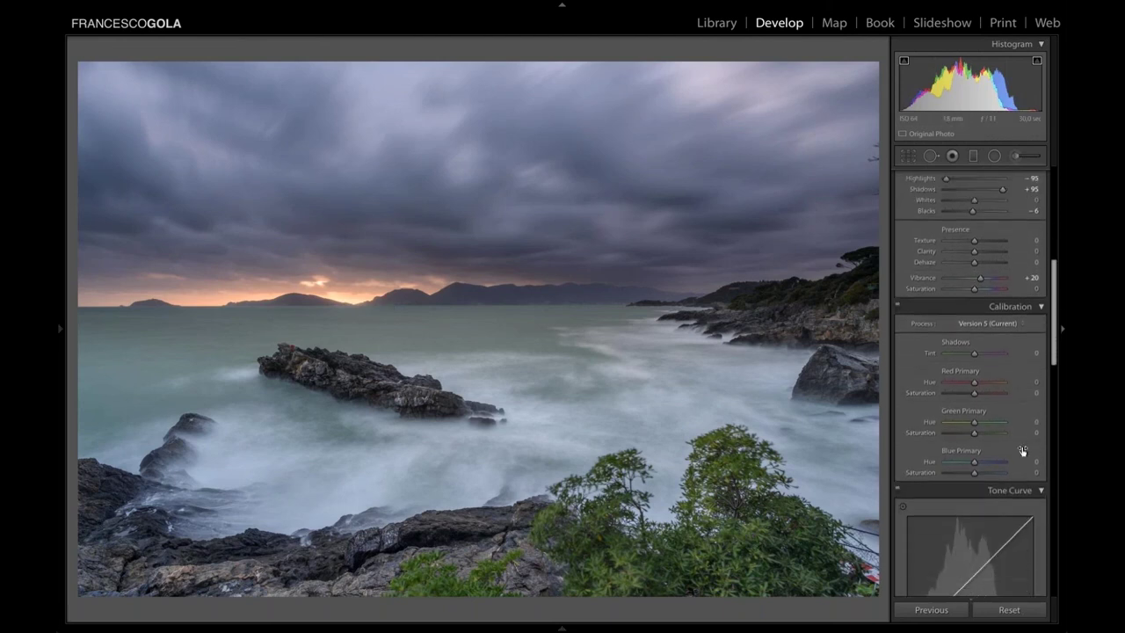
scroll(1021, 450, "up", 5)
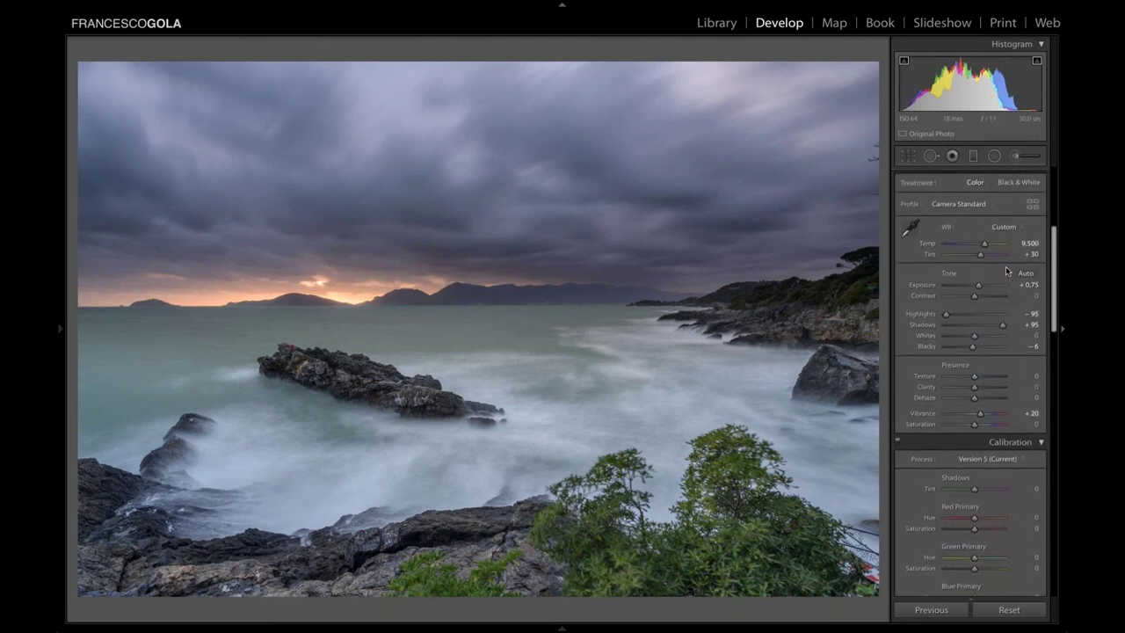
scroll(1005, 266, "down", 1)
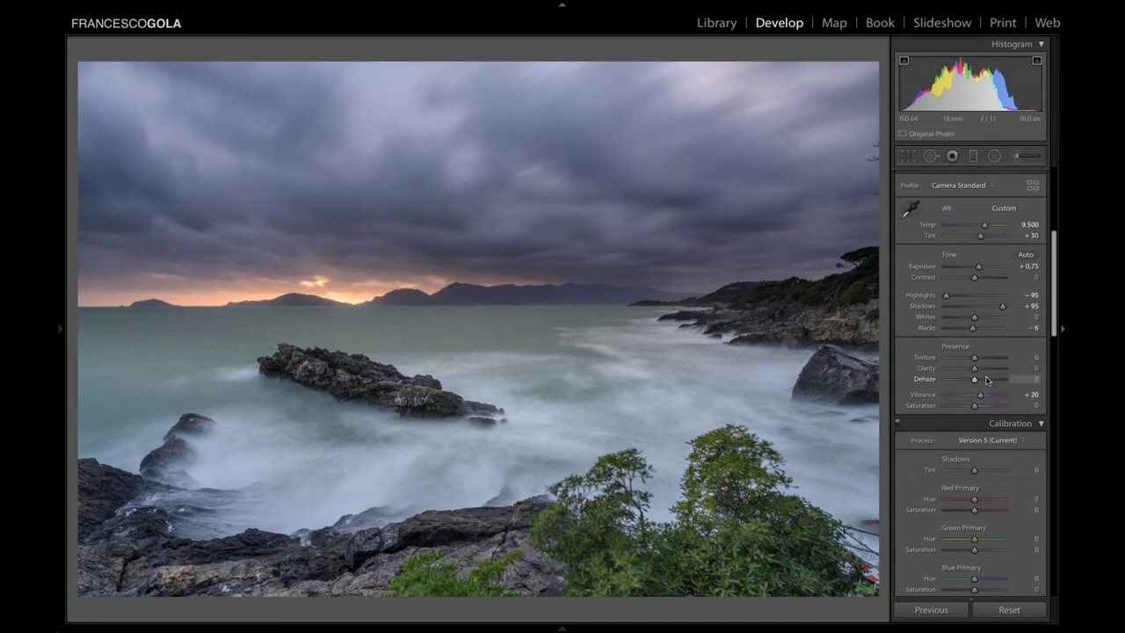
scroll(986, 379, "down", 2)
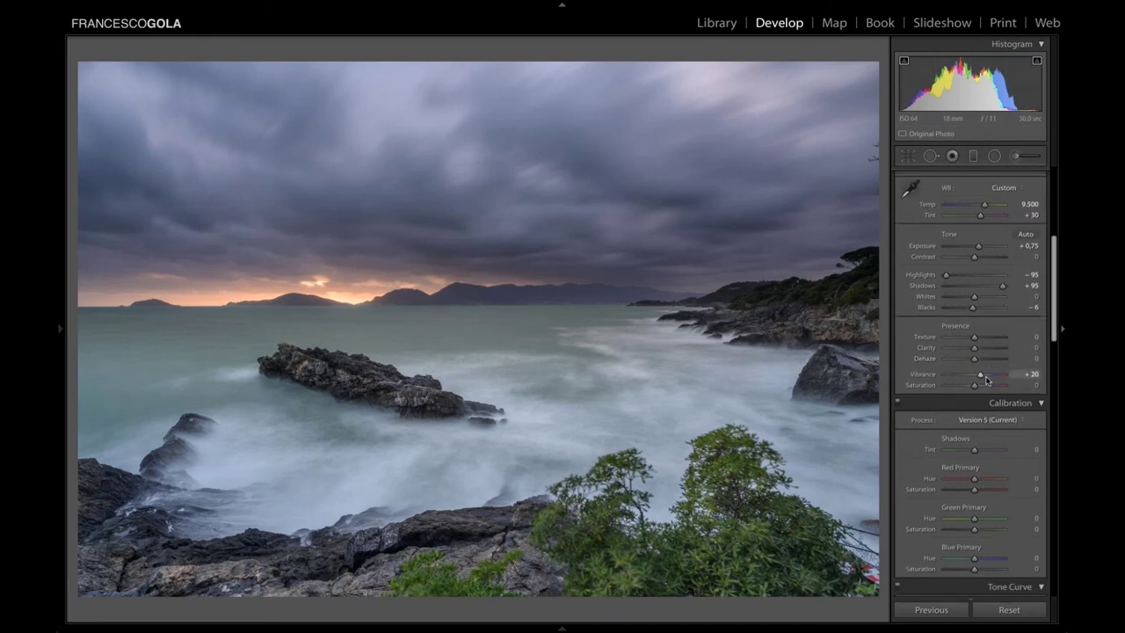
scroll(986, 380, "down", 4)
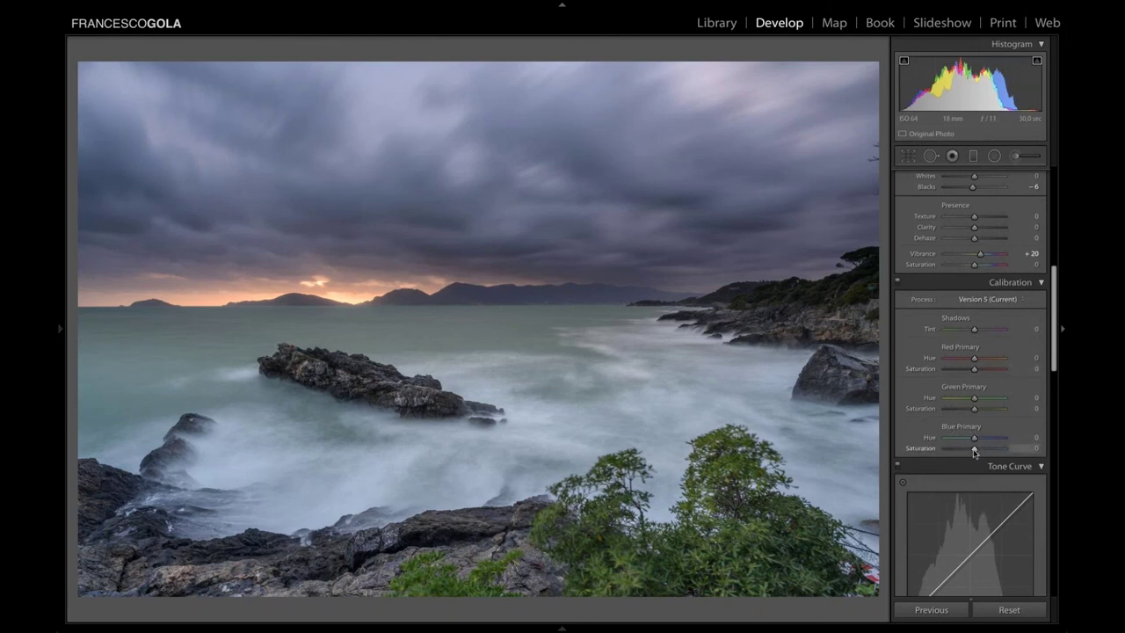
left_click_drag(973, 451, 976, 452)
- Collapse the Tone Curve section and bring the full HSL/Color adjustments into view
scroll(1026, 238, "down", 6)
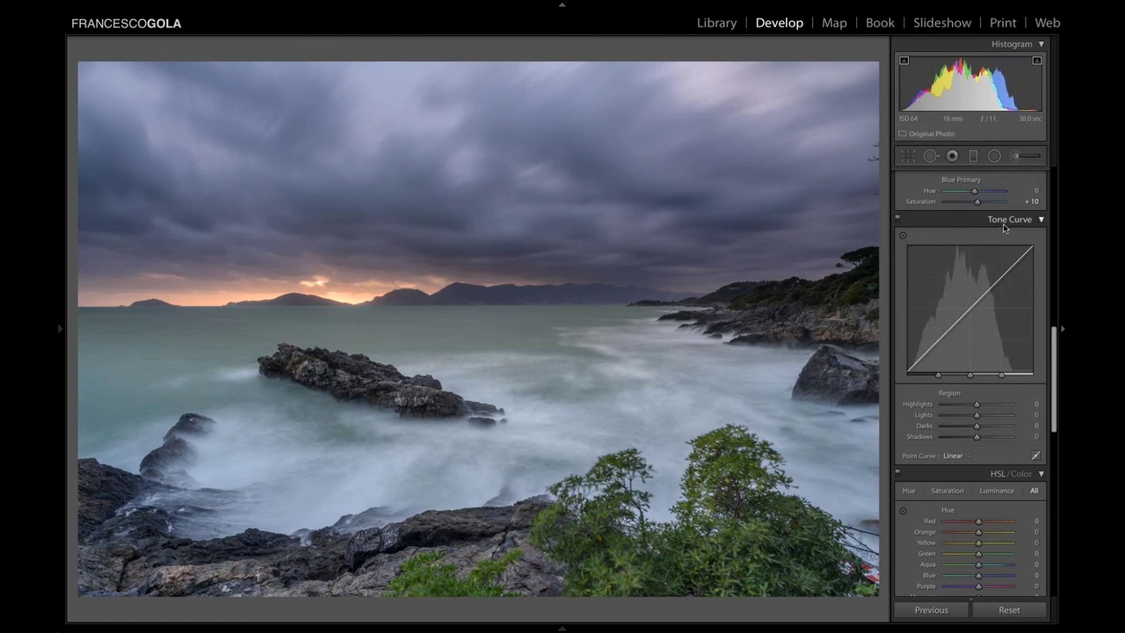
left_click(1040, 221)
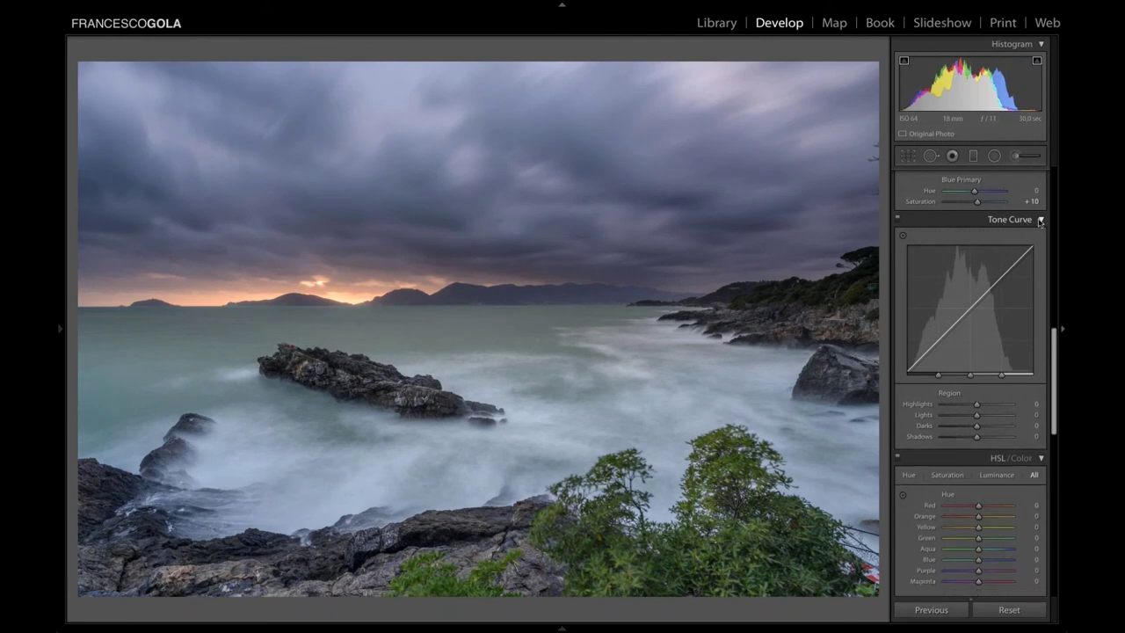
scroll(964, 275, "down", 2)
scroll(964, 272, "down", 1)
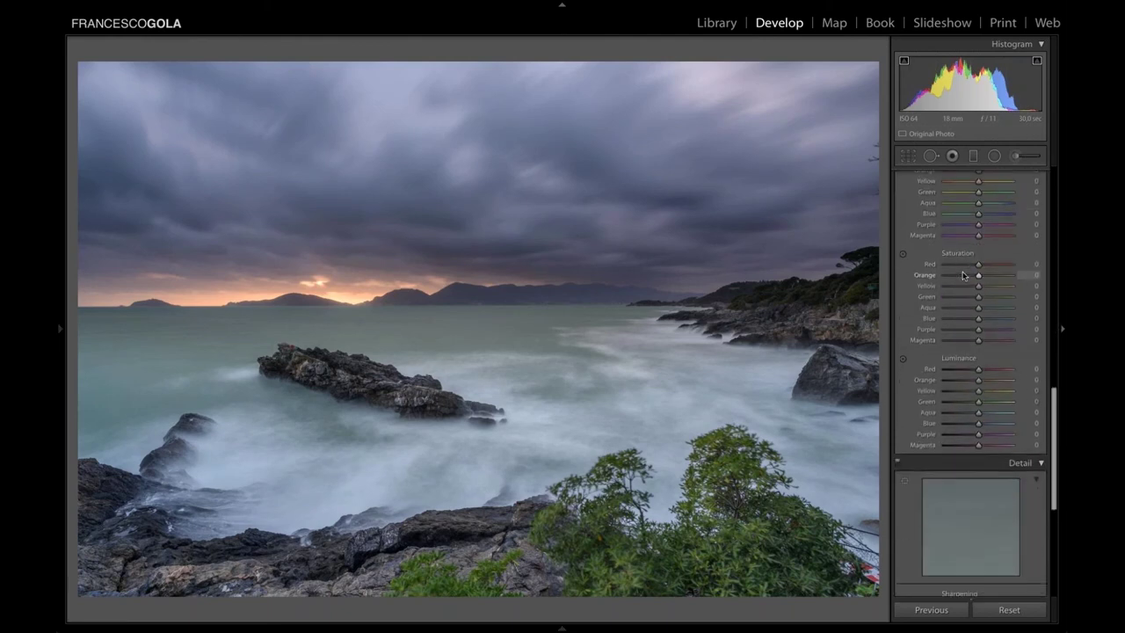
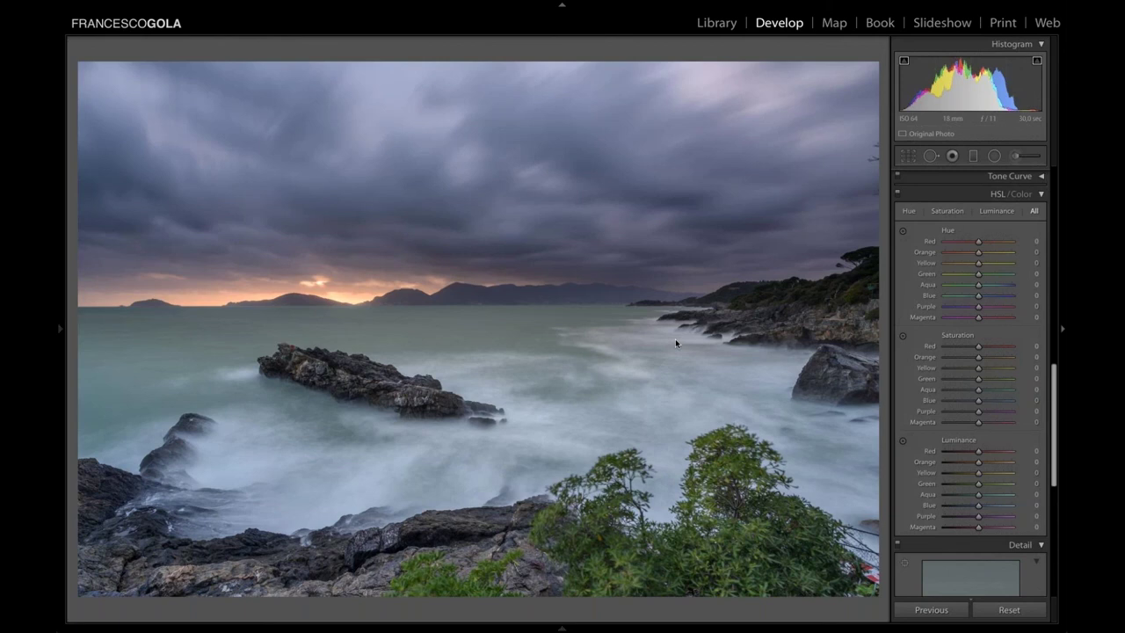
- Set the Yellow Hue to -40 for the sunset glow and compare with the HSL adjustments off and on
left_click(345, 298)
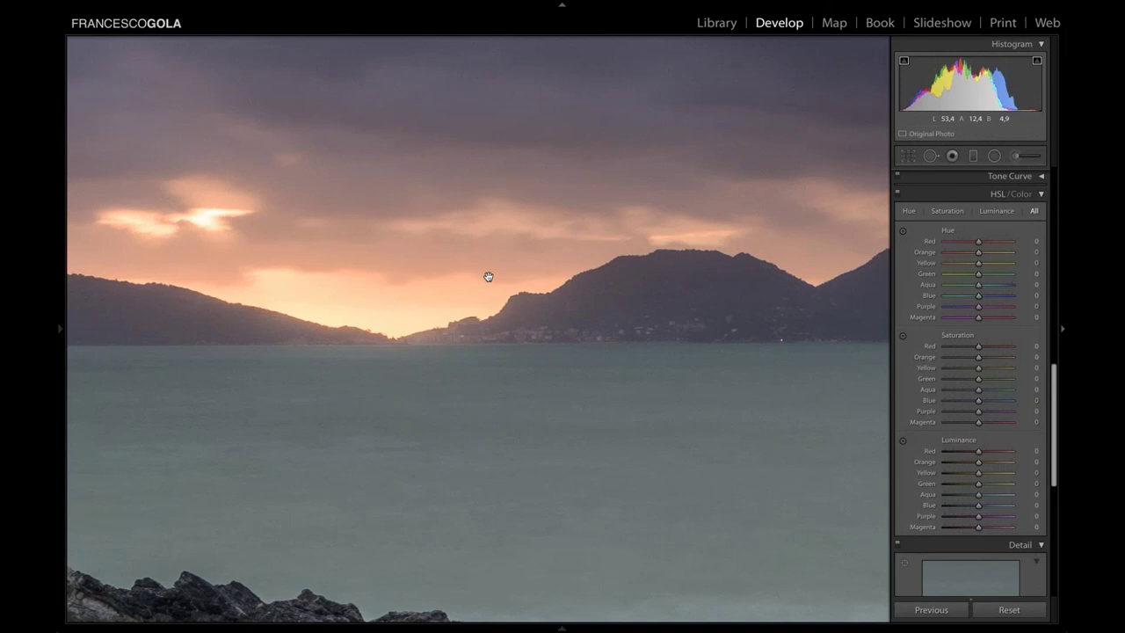
left_click(965, 266)
left_click(898, 194)
left_click(898, 194)
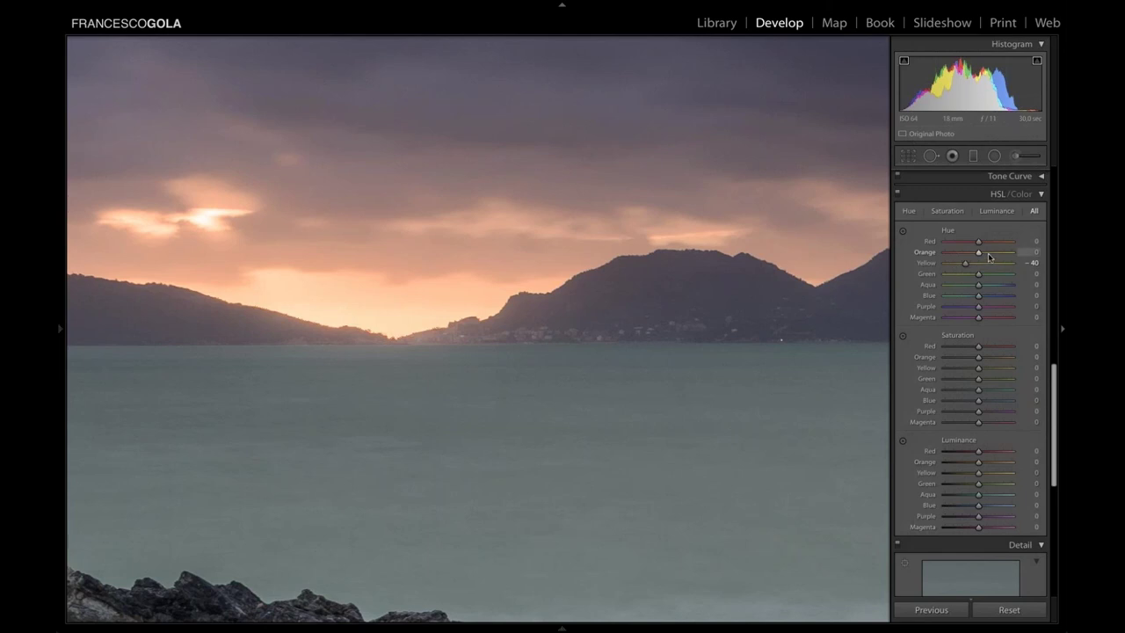
- Set the Orange Saturation to +21 and compare the sunset with the HSL adjustments off and on
left_click(987, 359)
left_click_drag(988, 360, 986, 361)
left_click(897, 193)
left_click(897, 194)
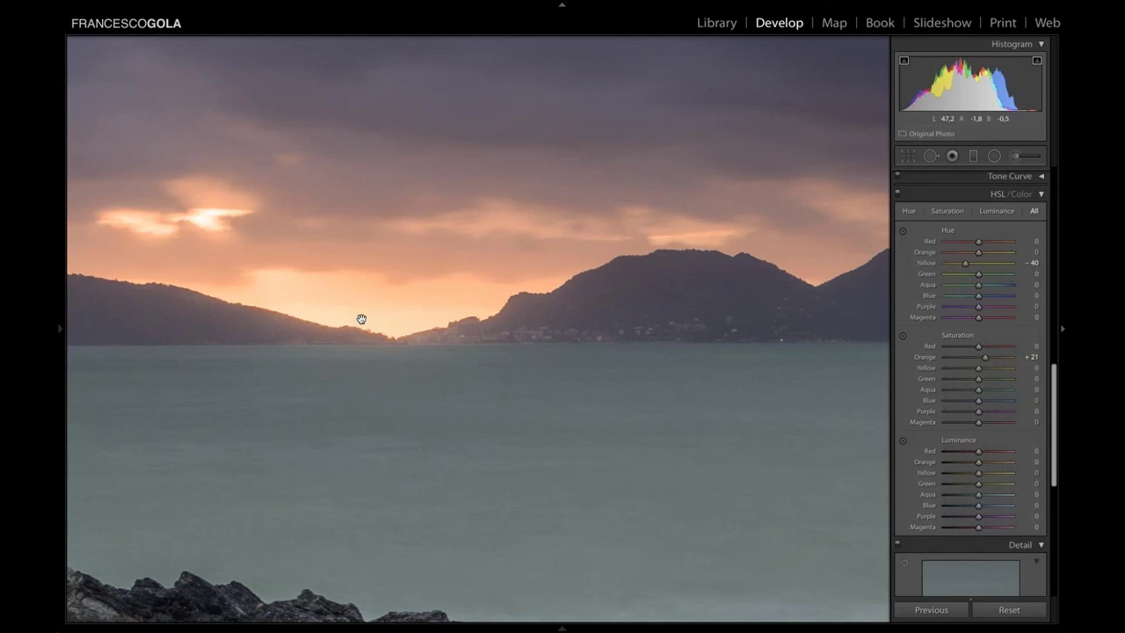
- Darken the foreground bushes at 1:1 magnification by setting the Green Luminance to -35
left_click(563, 365)
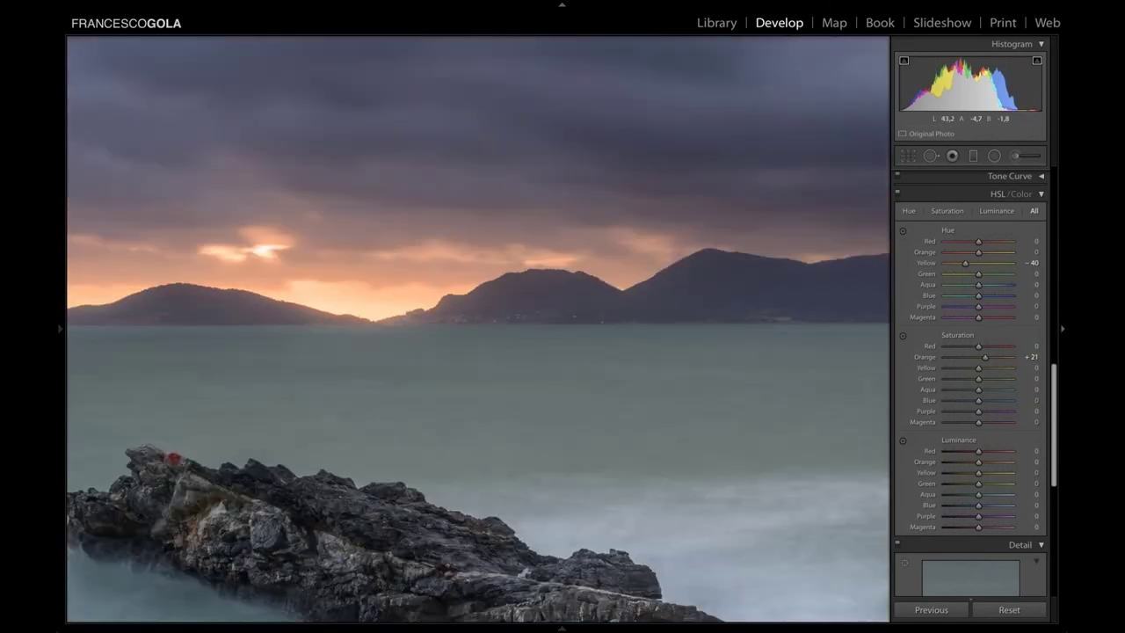
left_click(563, 366)
left_click_drag(563, 365, 440, 296)
left_click(361, 409)
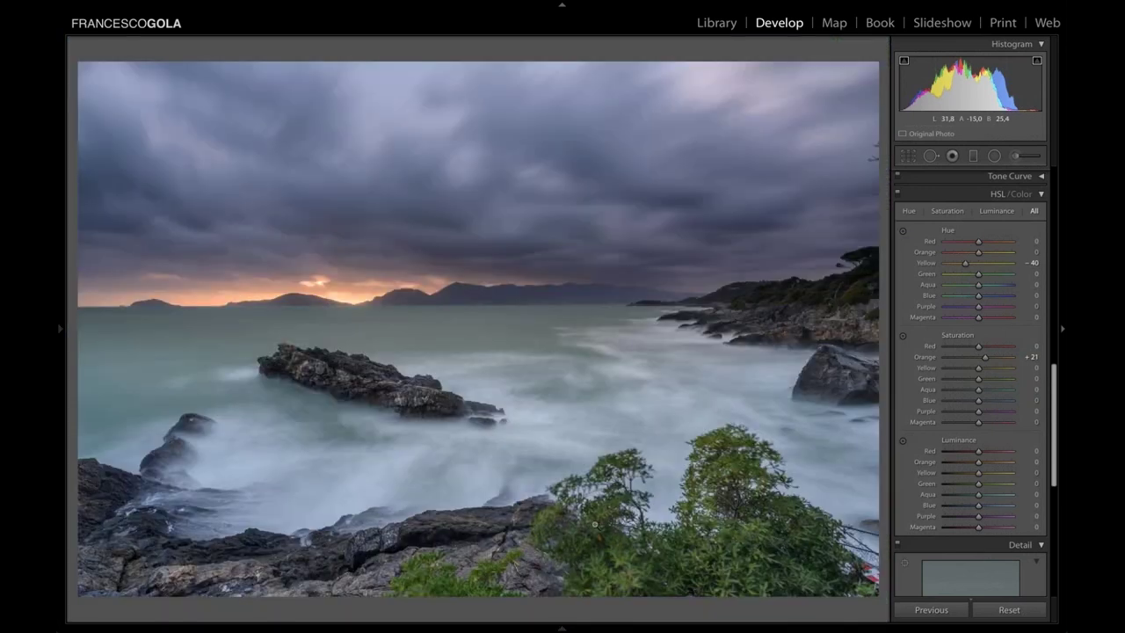
left_click(361, 408)
left_click_drag(361, 408, 254, 312)
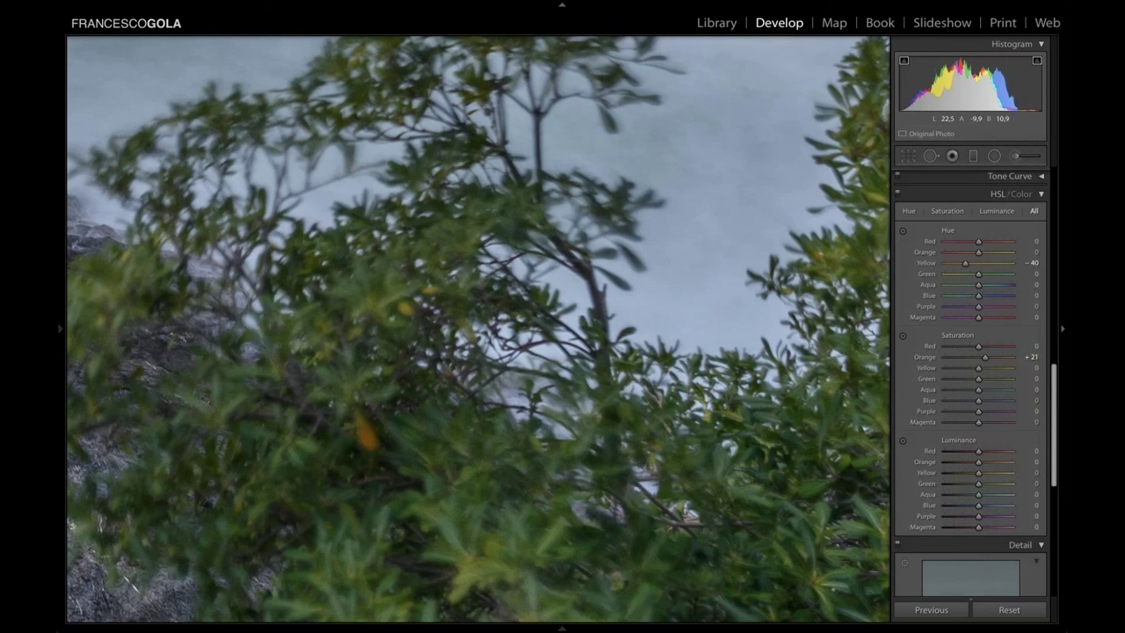
mouse_move(62, 330)
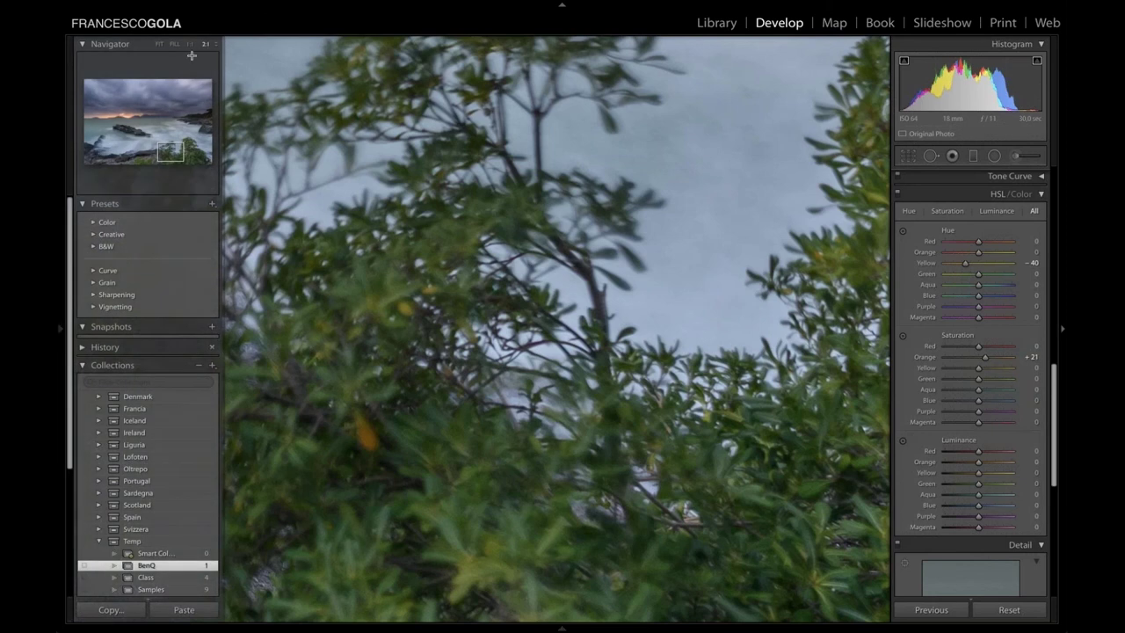
left_click(190, 44)
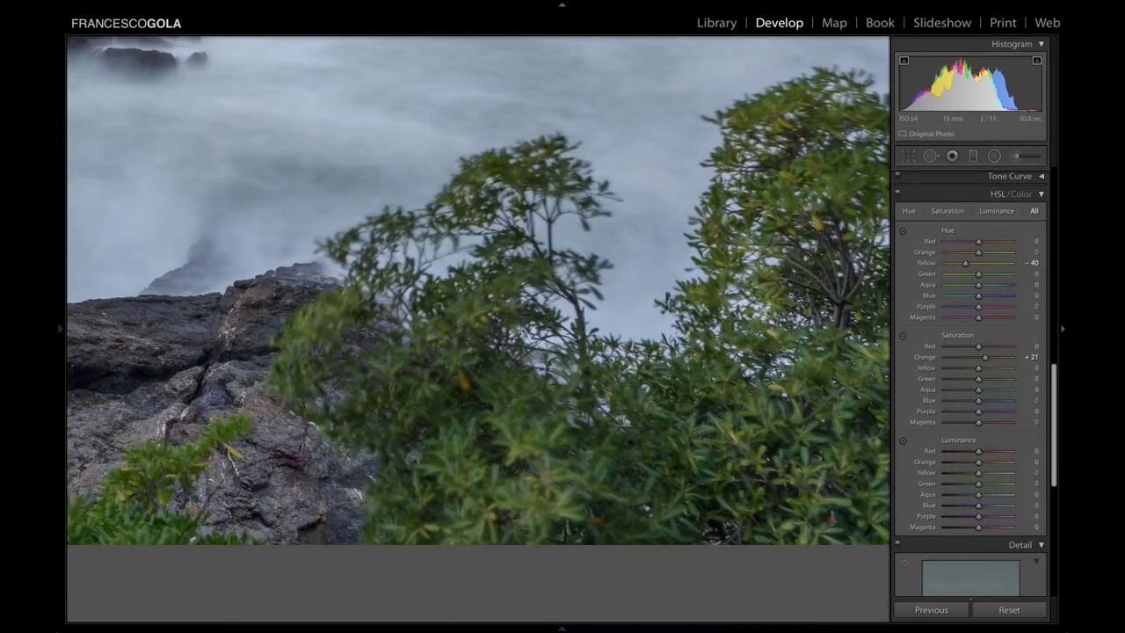
left_click(966, 484)
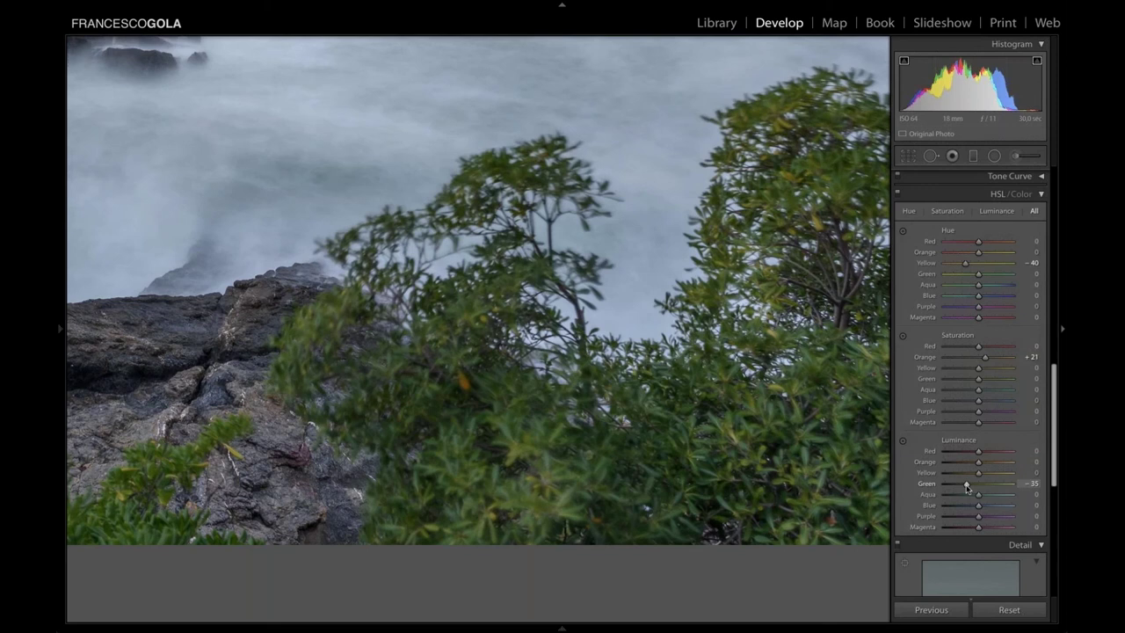
- Set the Green Saturation to +27 for the foreground bushes and the Purple Saturation to -49 for the clouds
left_click(987, 378)
left_click(390, 377)
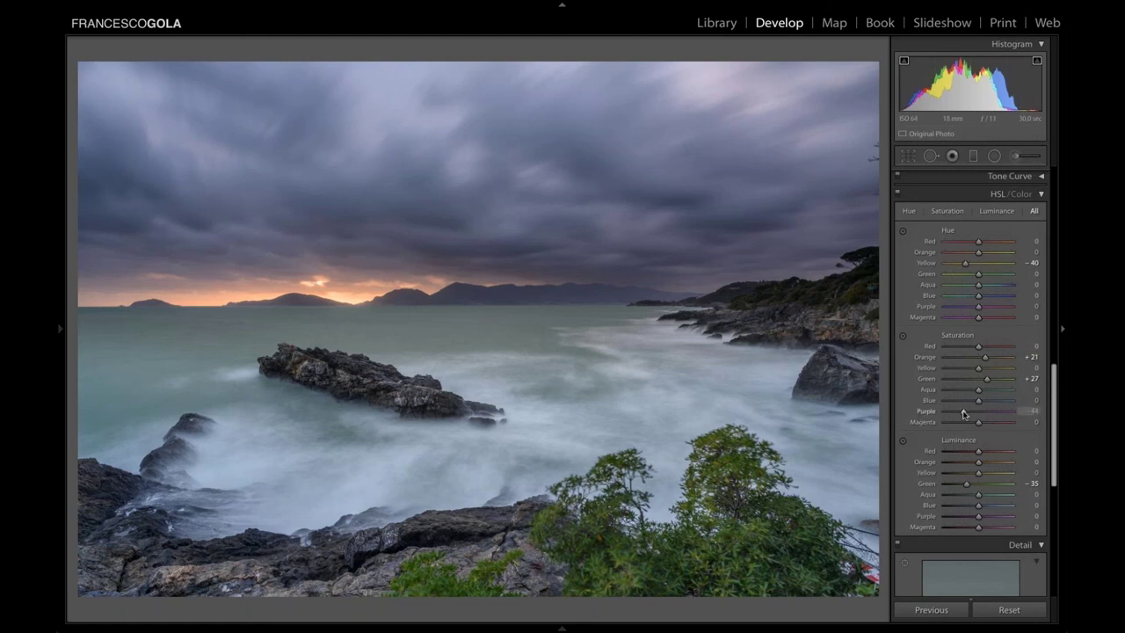
left_click_drag(962, 413, 962, 415)
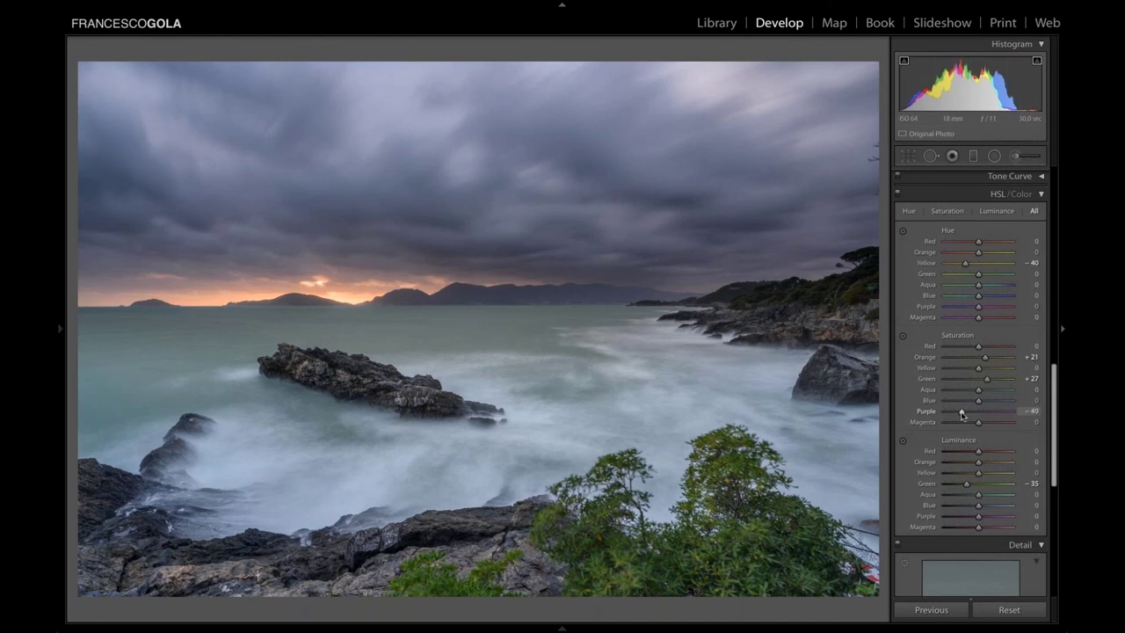
- Compare the whole photo with the HSL adjustments off and on
left_click(898, 194)
left_click(898, 194)
left_click(898, 194)
left_click(898, 194)
- Set the Sharpening Amount to 50 and the Sharpening Detail to 50
scroll(996, 357, "down", 10)
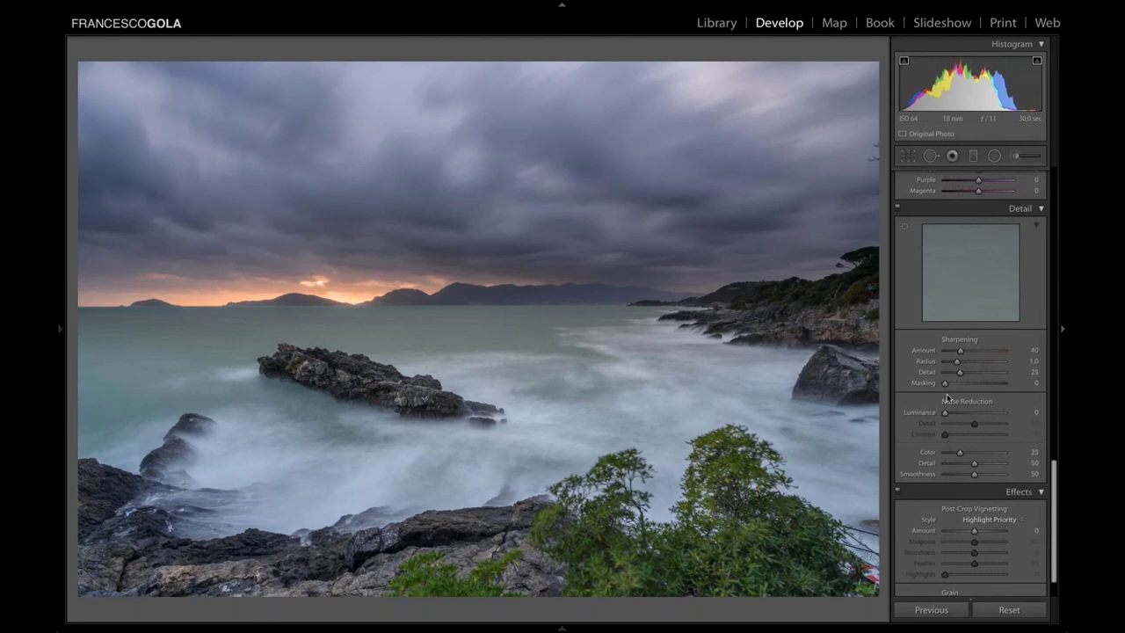
left_click(1029, 350)
type("200")
key("Return")
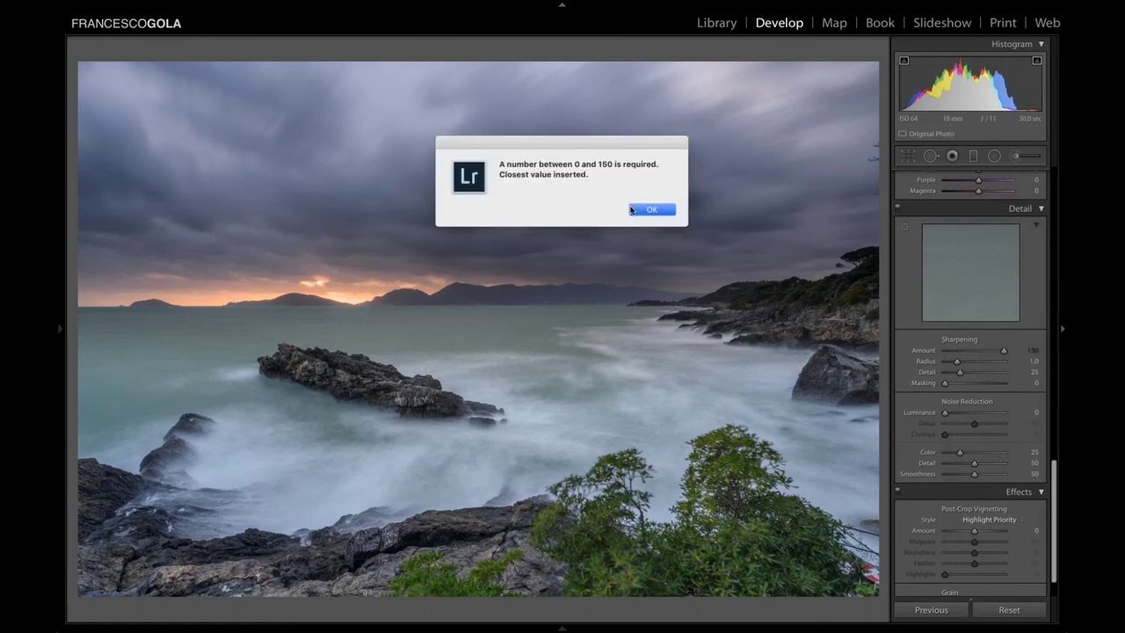
left_click(634, 210)
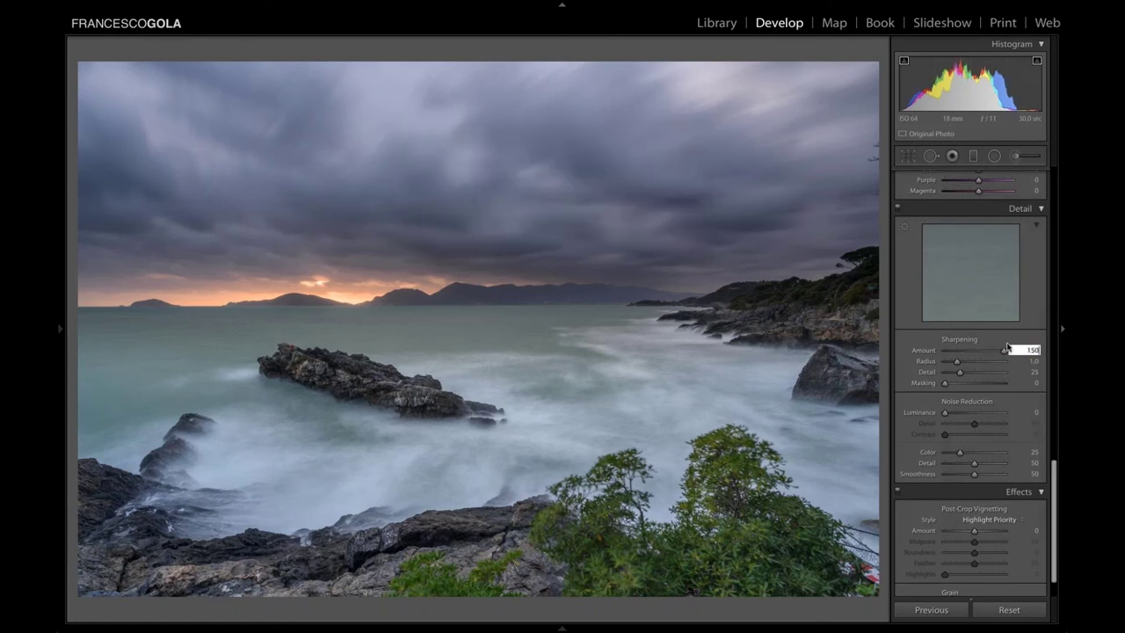
left_click(1034, 371)
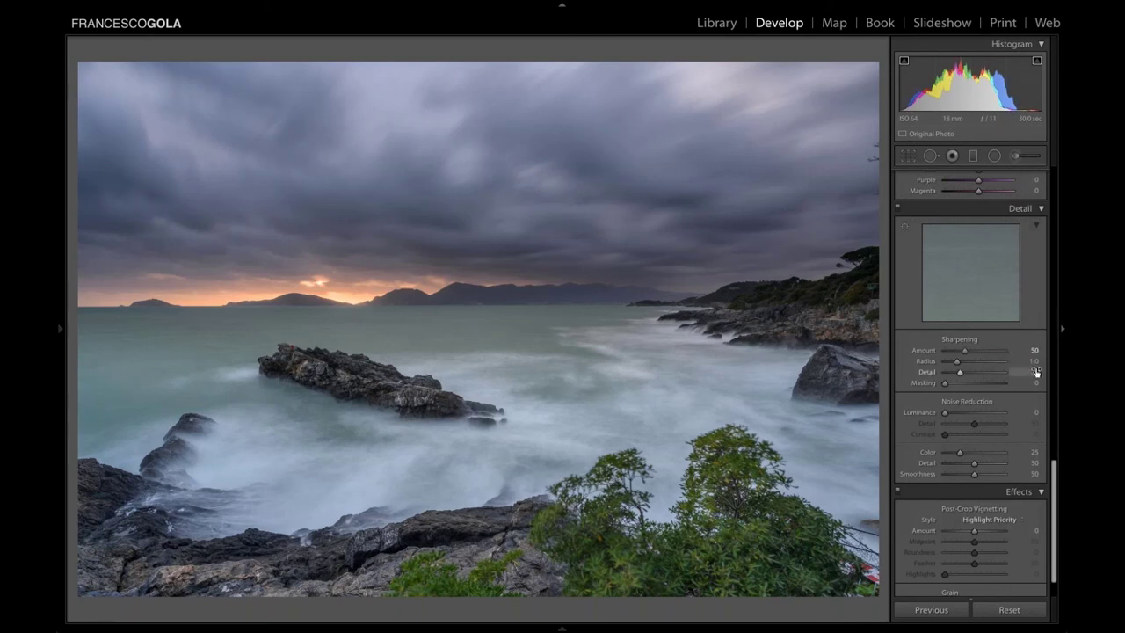
type("50")
- Inspect the rock in the sea at high magnification with the Detail adjustments off and on
left_click(340, 386)
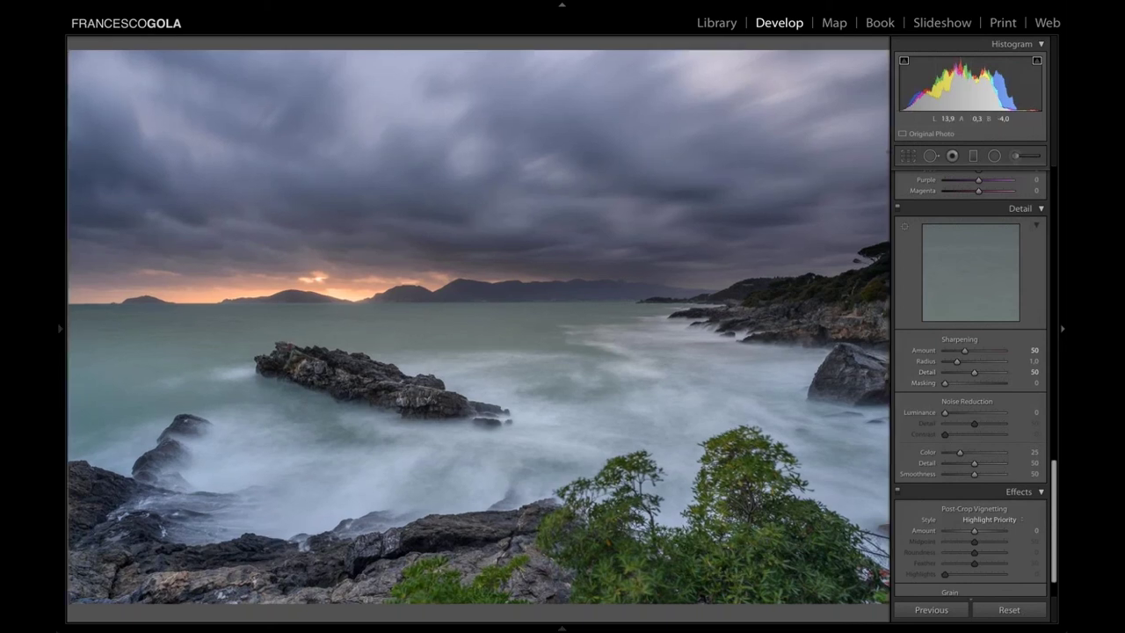
mouse_move(60, 332)
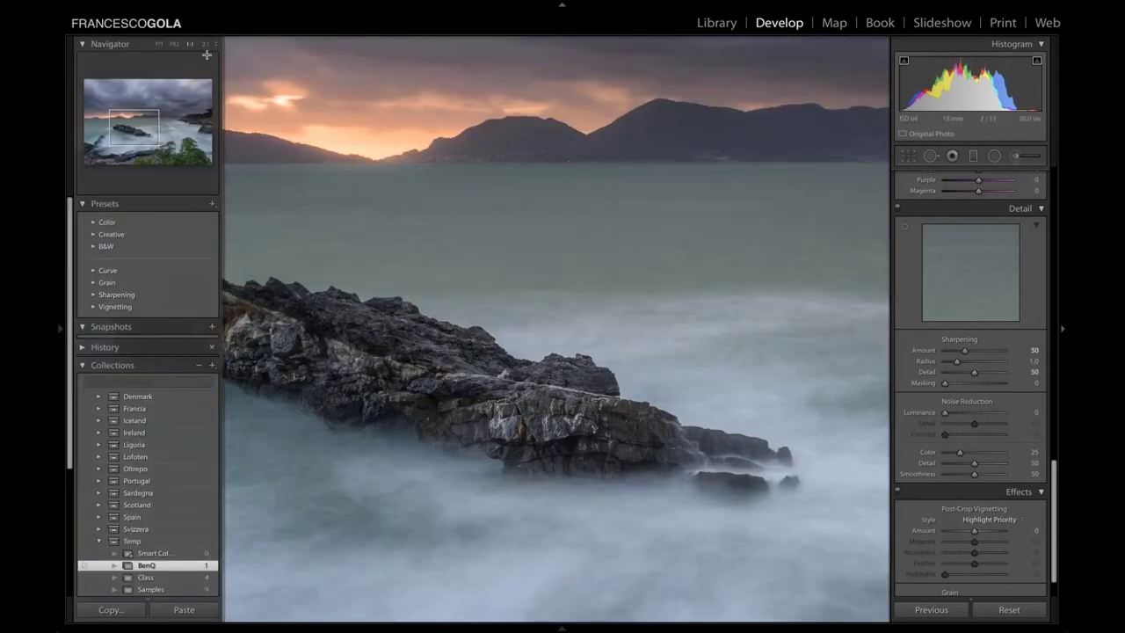
left_click(208, 44)
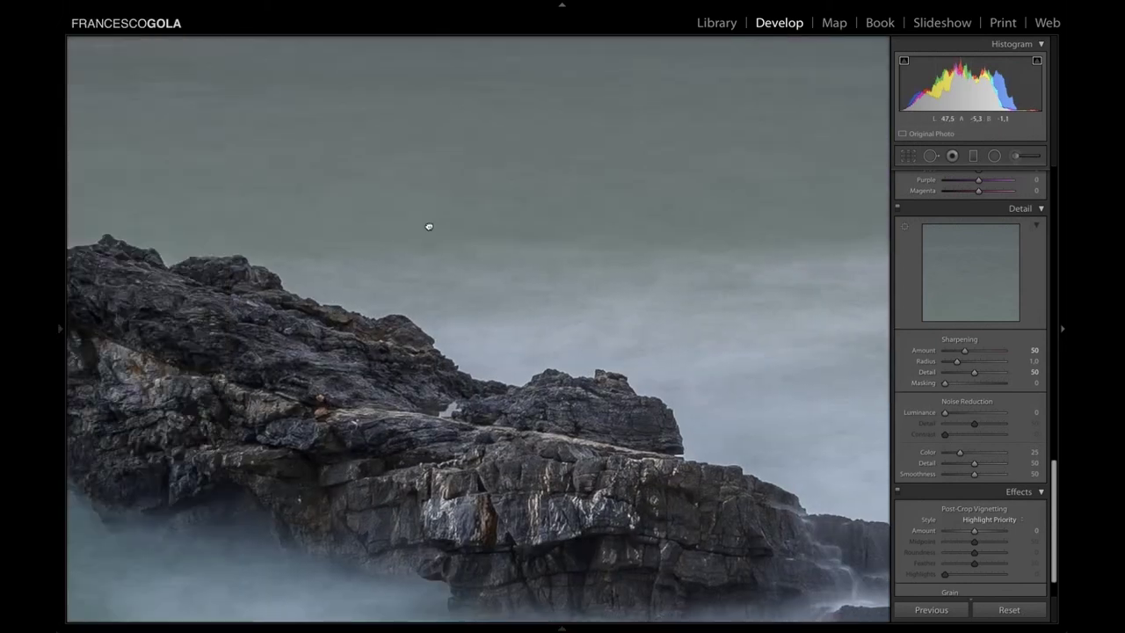
left_click(898, 209)
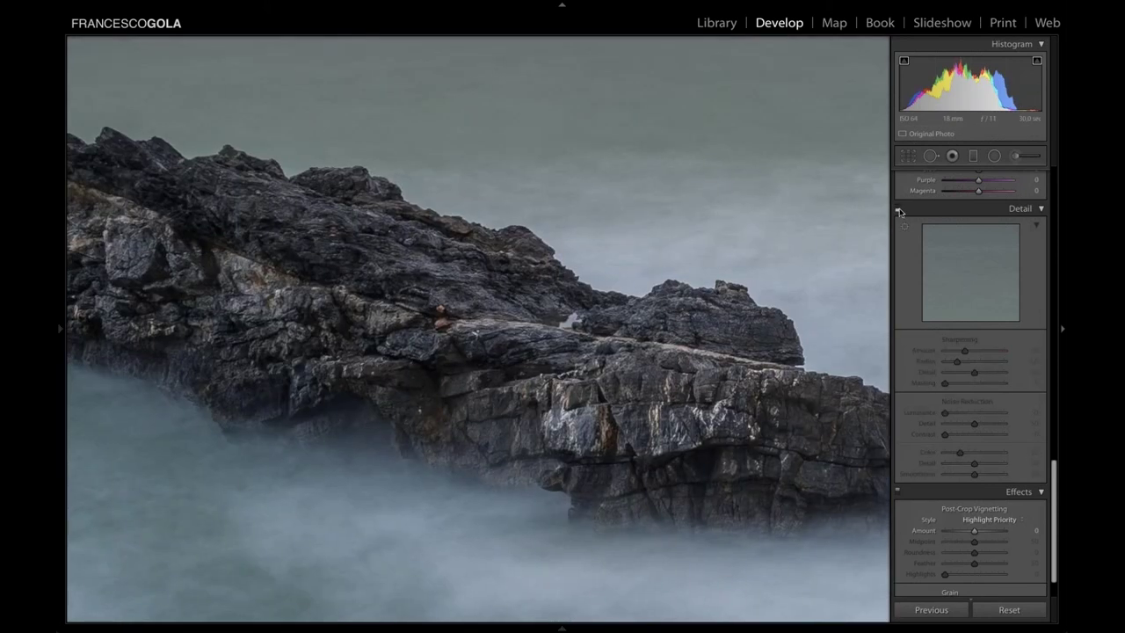
left_click(898, 209)
left_click(898, 209)
left_click(898, 209)
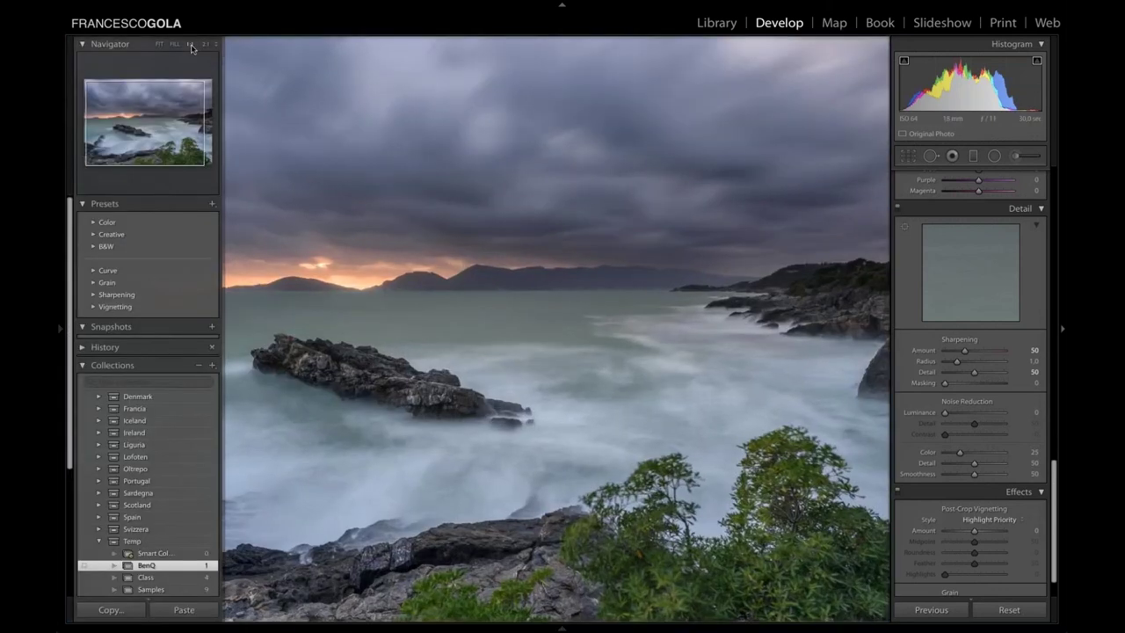
left_click(191, 45)
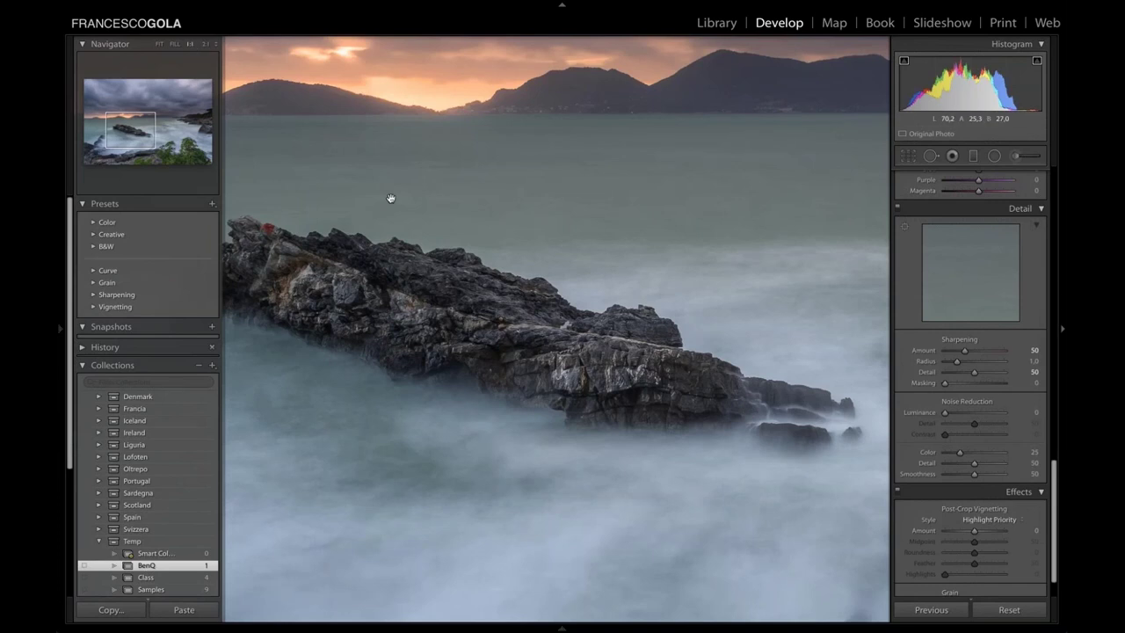
key("z")
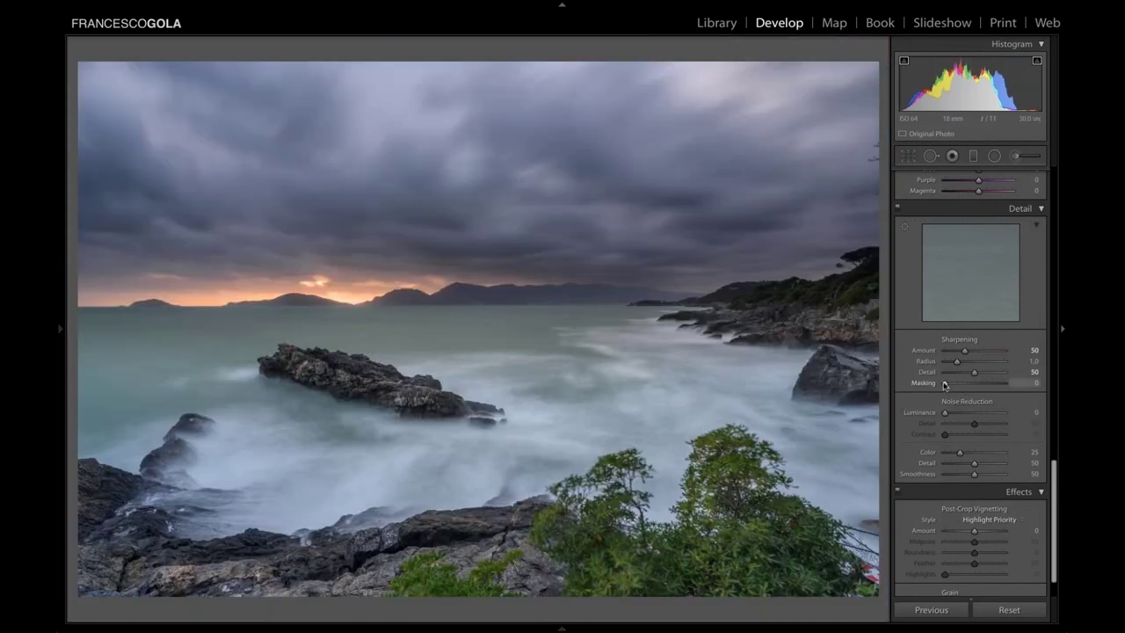
- Set the Sharpening Masking to 44 while previewing the mask in black and white
key("alt")
left_click(945, 384, "alt")
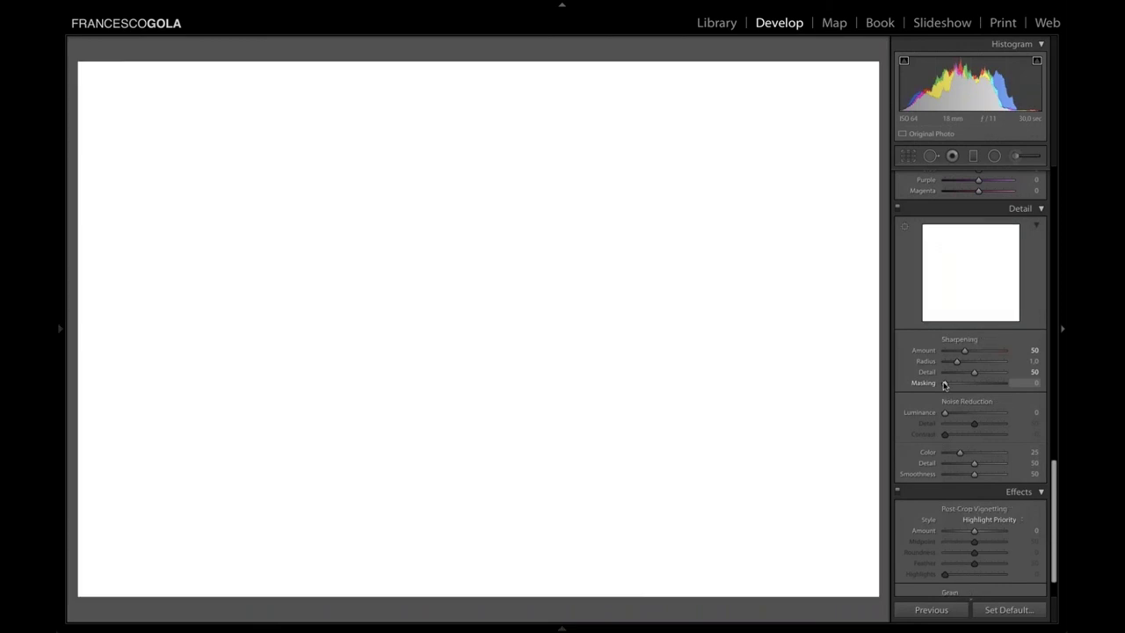
left_click_drag(945, 384, 970, 386)
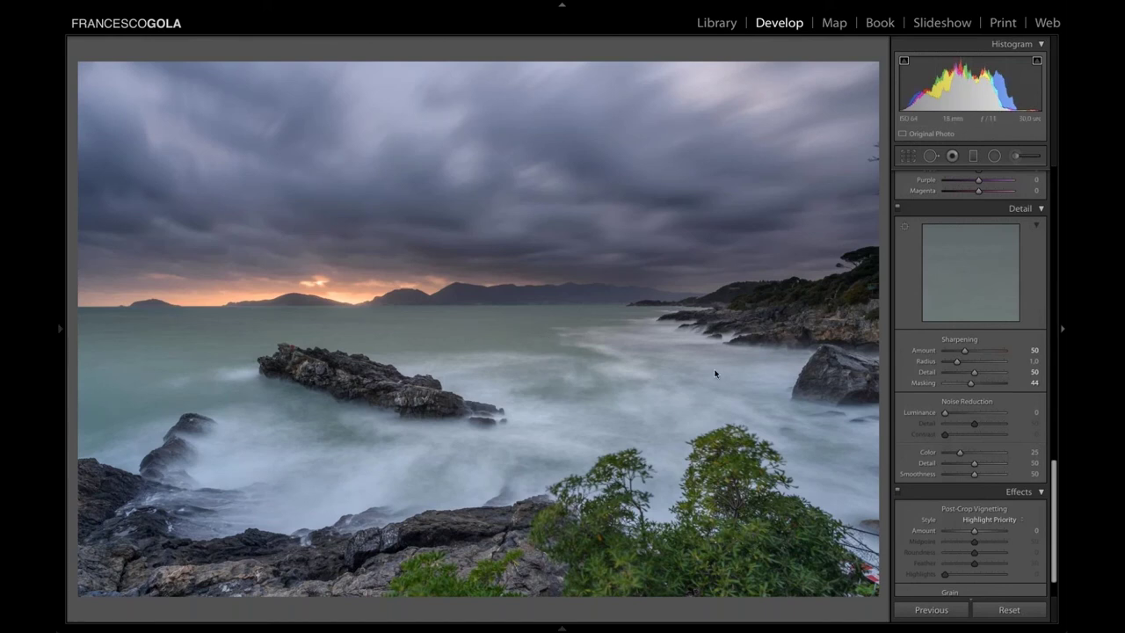
scroll(956, 437, "down", 1)
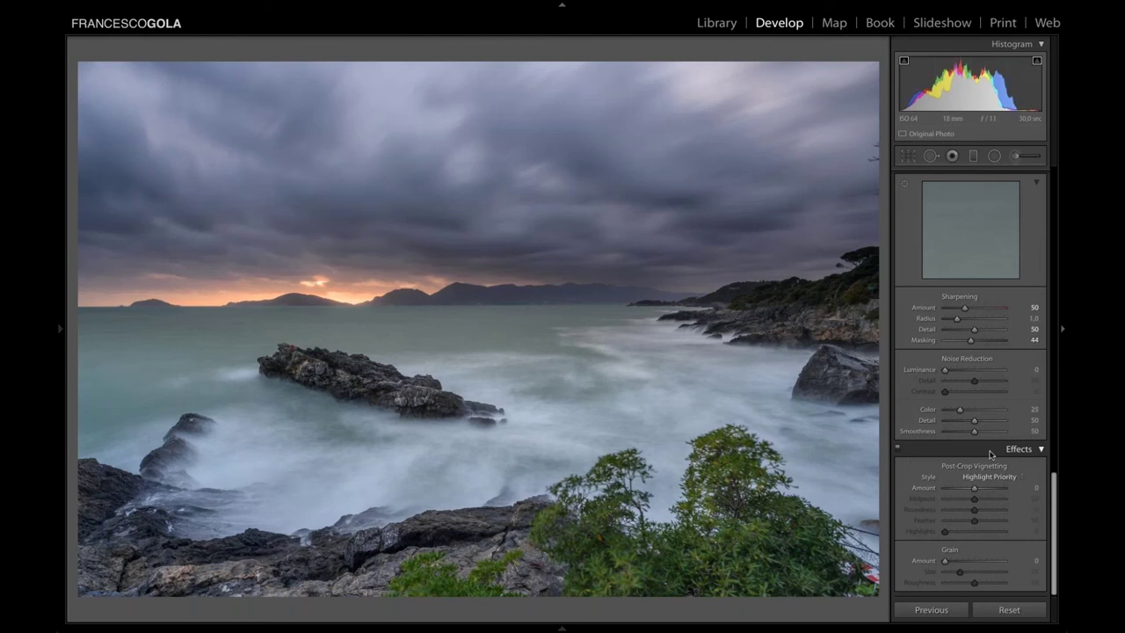
left_click(908, 158)
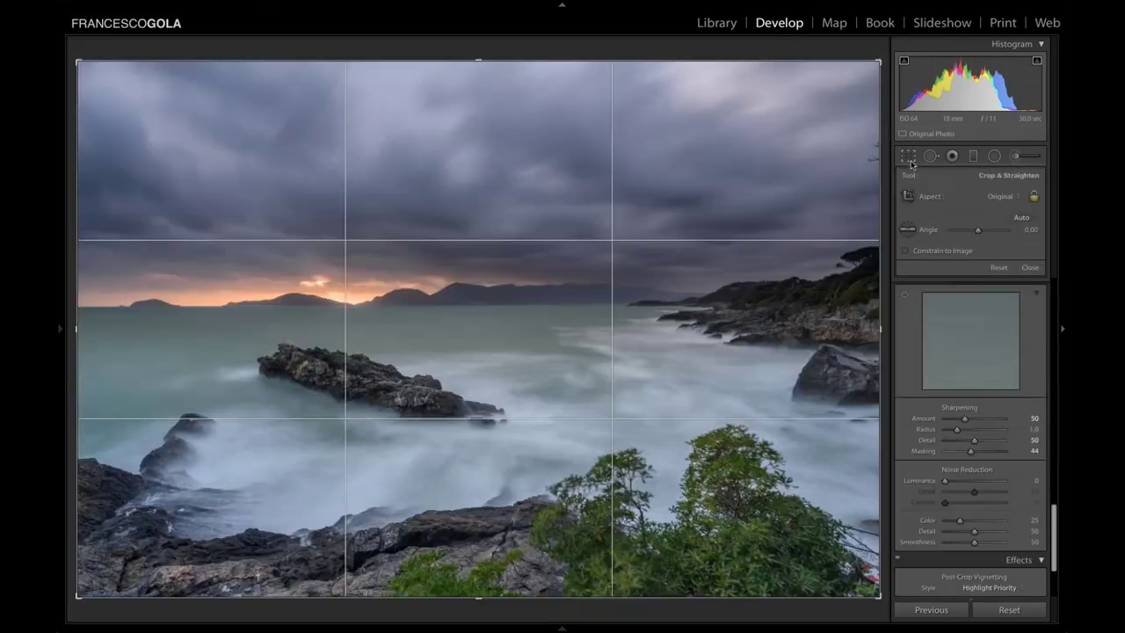
left_click(909, 161)
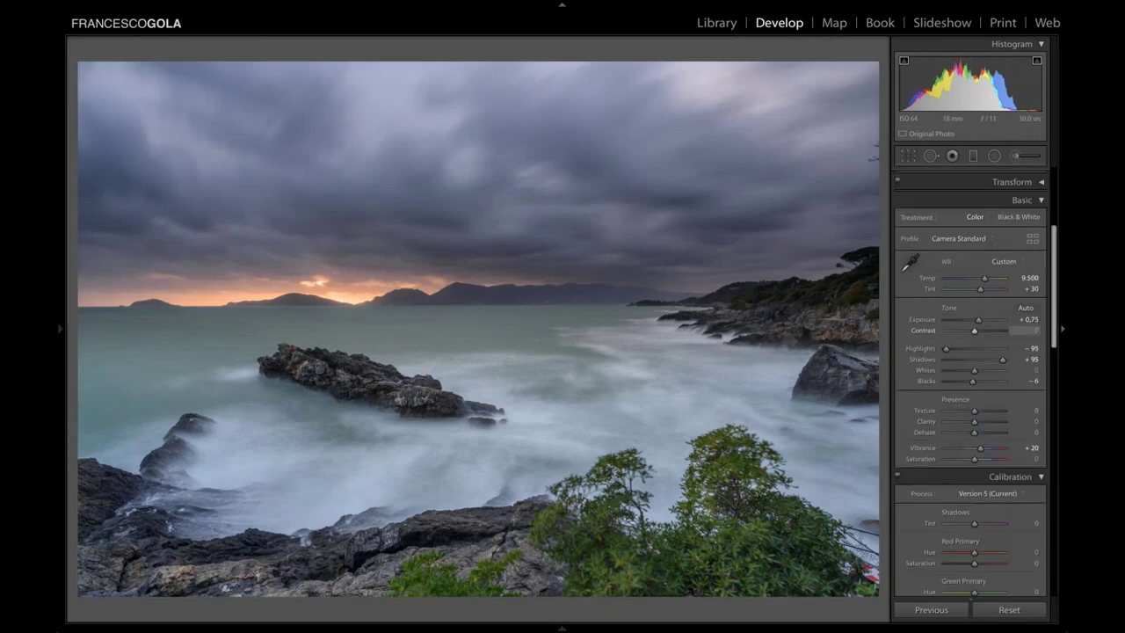
scroll(1020, 330, "up", 4)
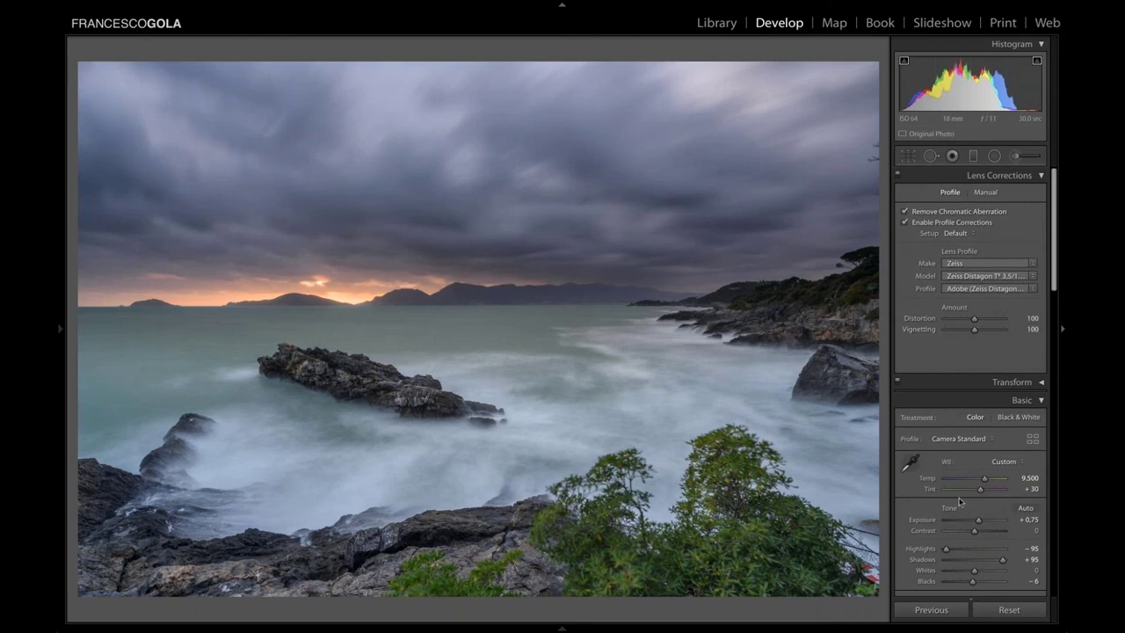
scroll(960, 500, "down", 1)
scroll(960, 500, "down", 6)
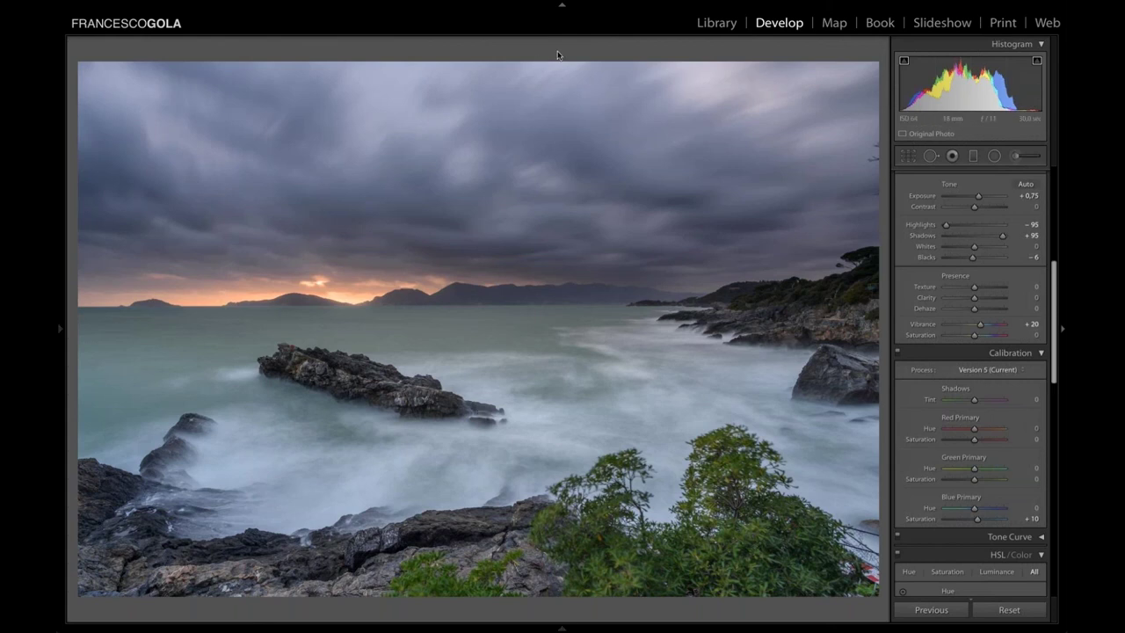
left_click(1004, 137)
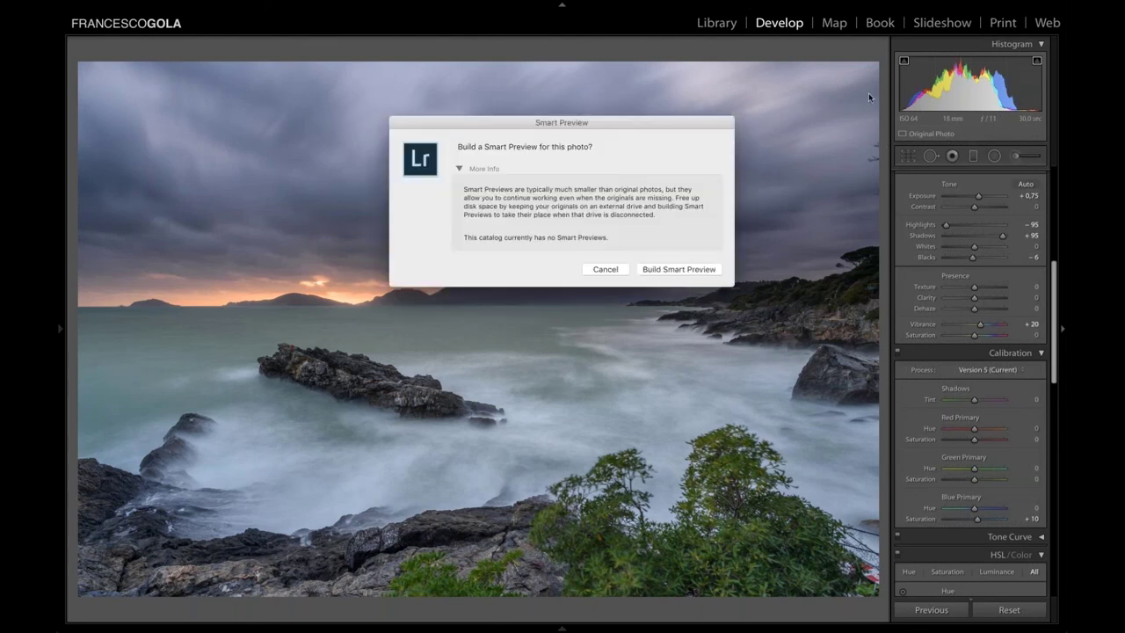
left_click(606, 269)
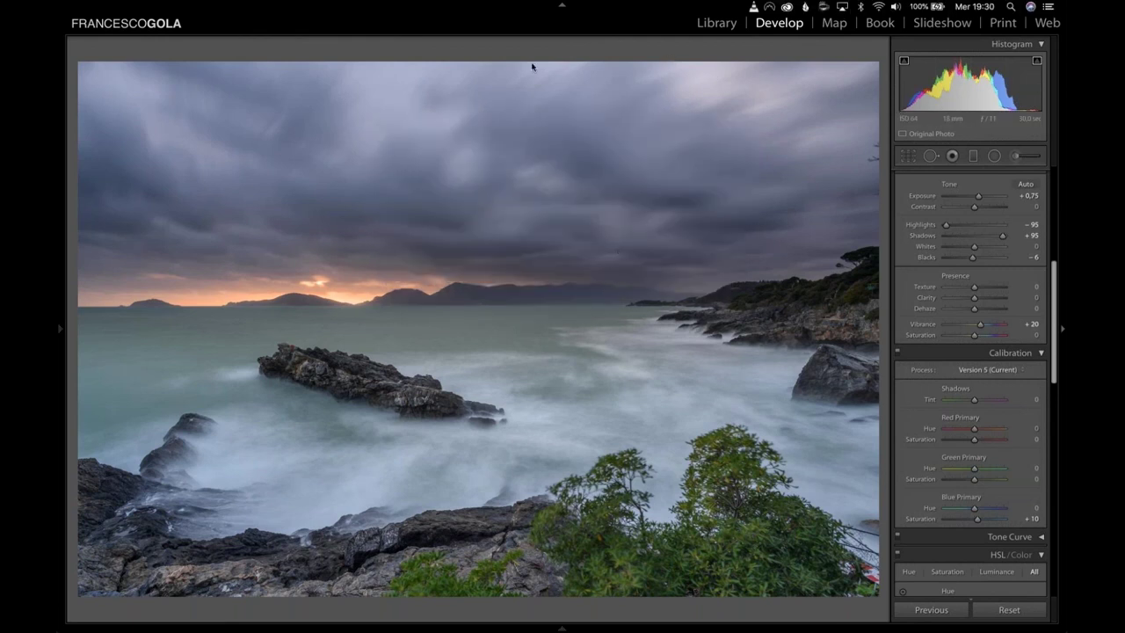
- Paint an Adjustment Brush mask with Auto Mask over the distant coast and the rock in the sea, and erase the spill around the headland's tip
left_click(1016, 157)
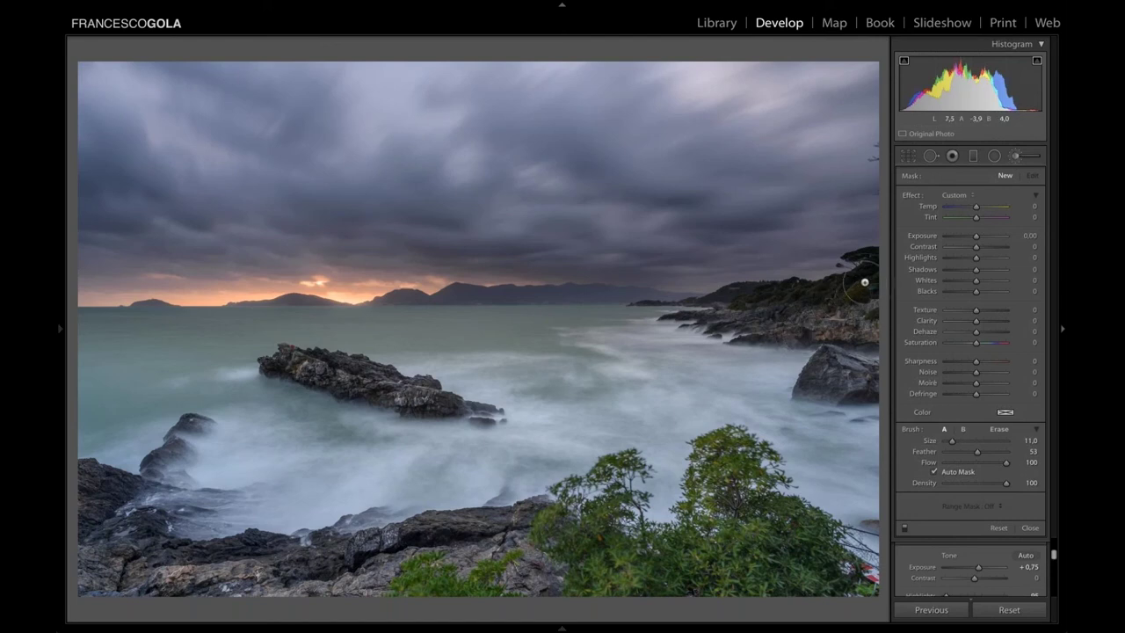
left_click_drag(874, 281, 690, 321)
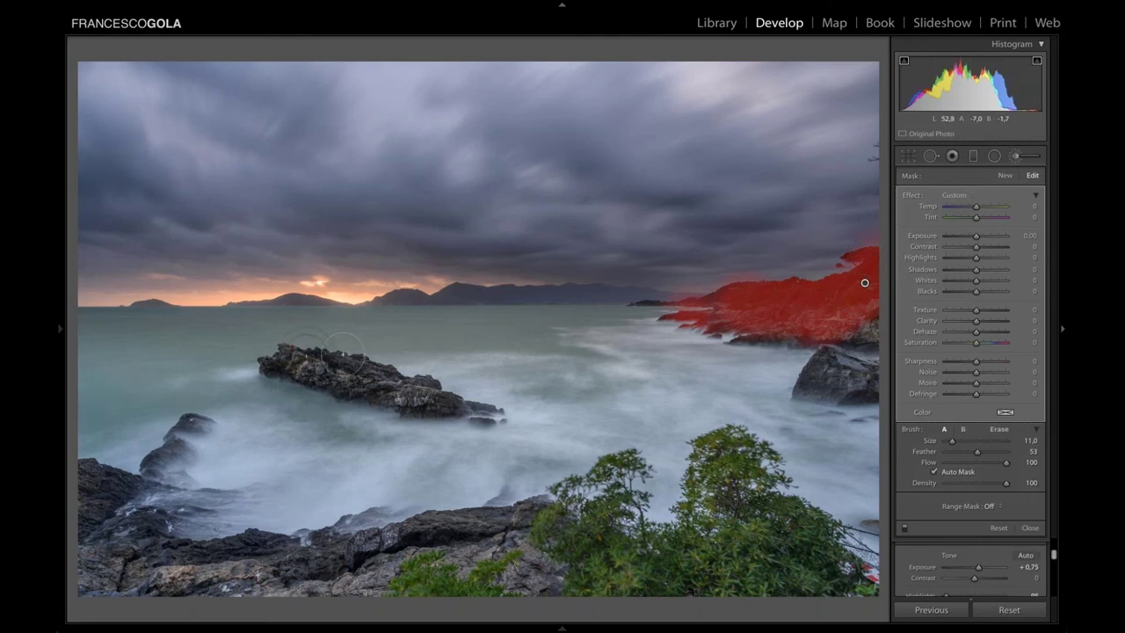
left_click_drag(276, 365, 478, 412)
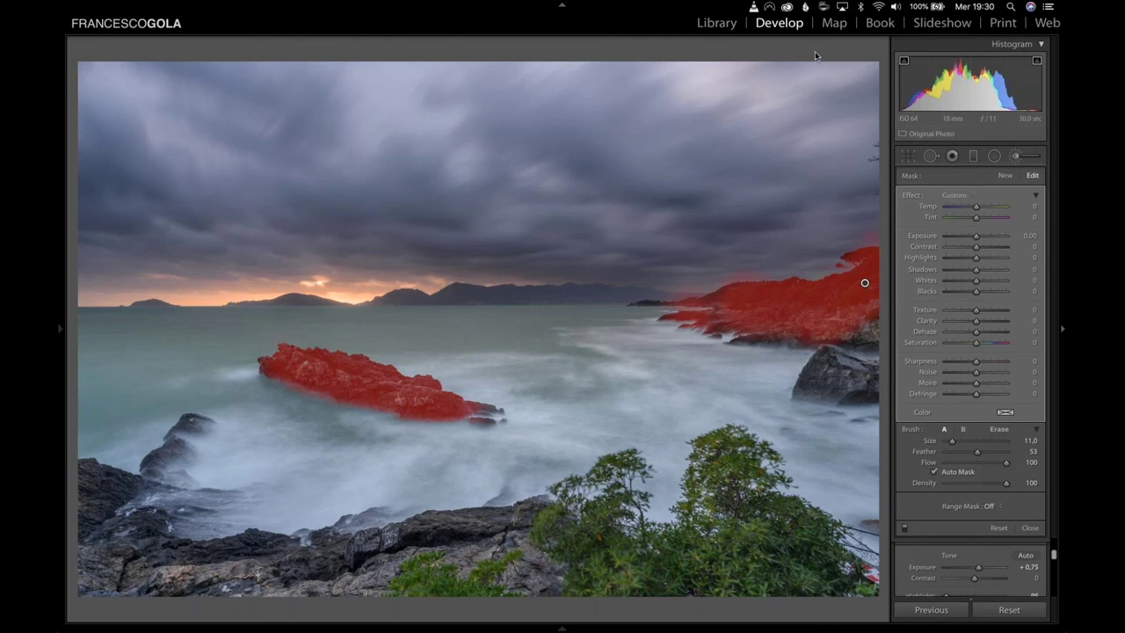
left_click(647, 295)
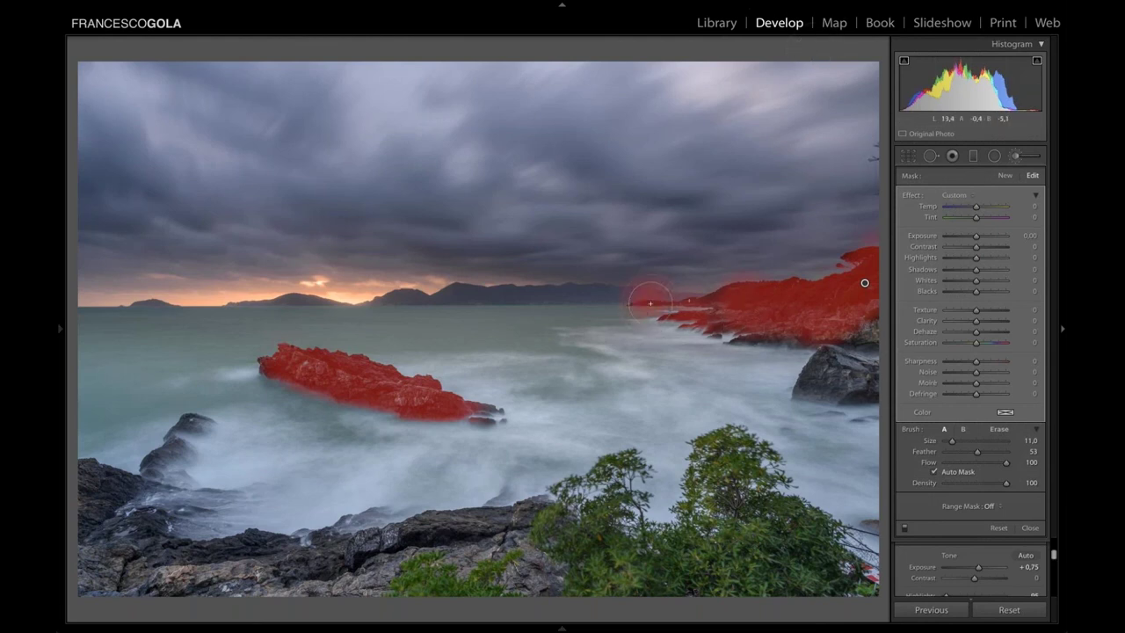
left_click(997, 430)
mouse_move(678, 288)
left_mouse_down()
mouse_move(631, 290)
mouse_move(648, 288)
left_mouse_up()
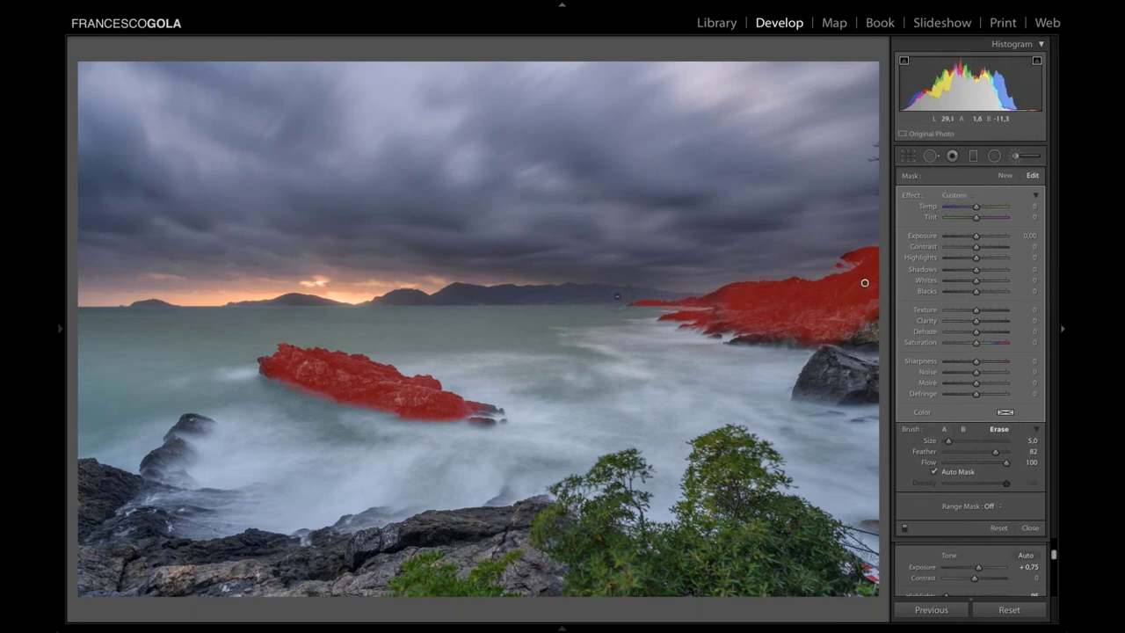
- Set the brush mask's Shadows to 85 with the mask overlay hidden, and compare the photo with the brush adjustment off and on
key("o")
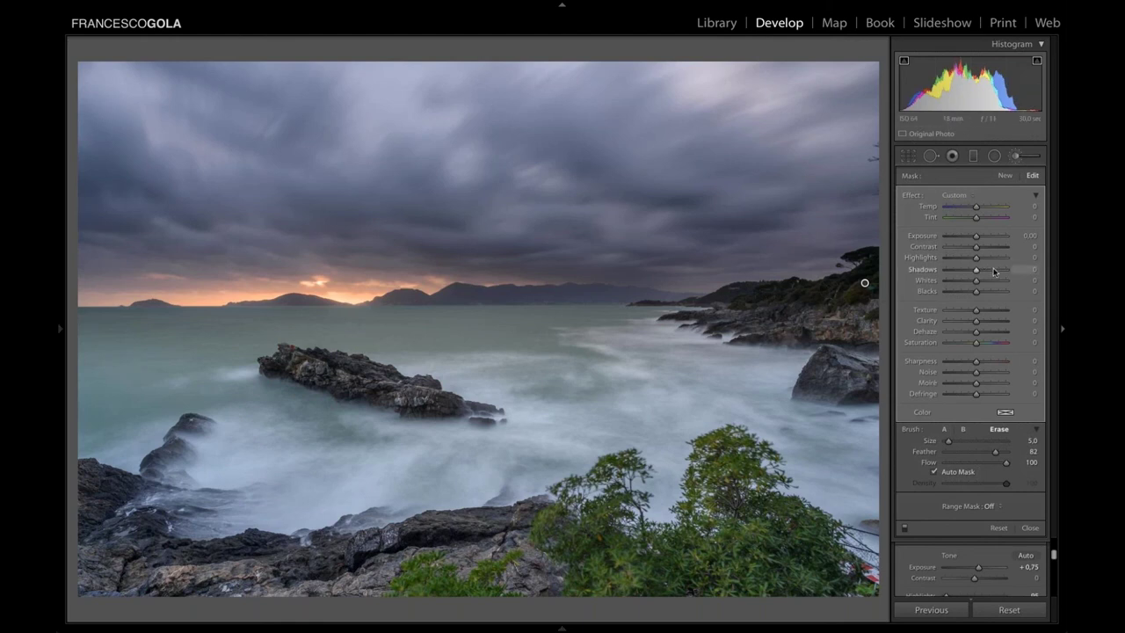
left_click_drag(993, 272, 1004, 274)
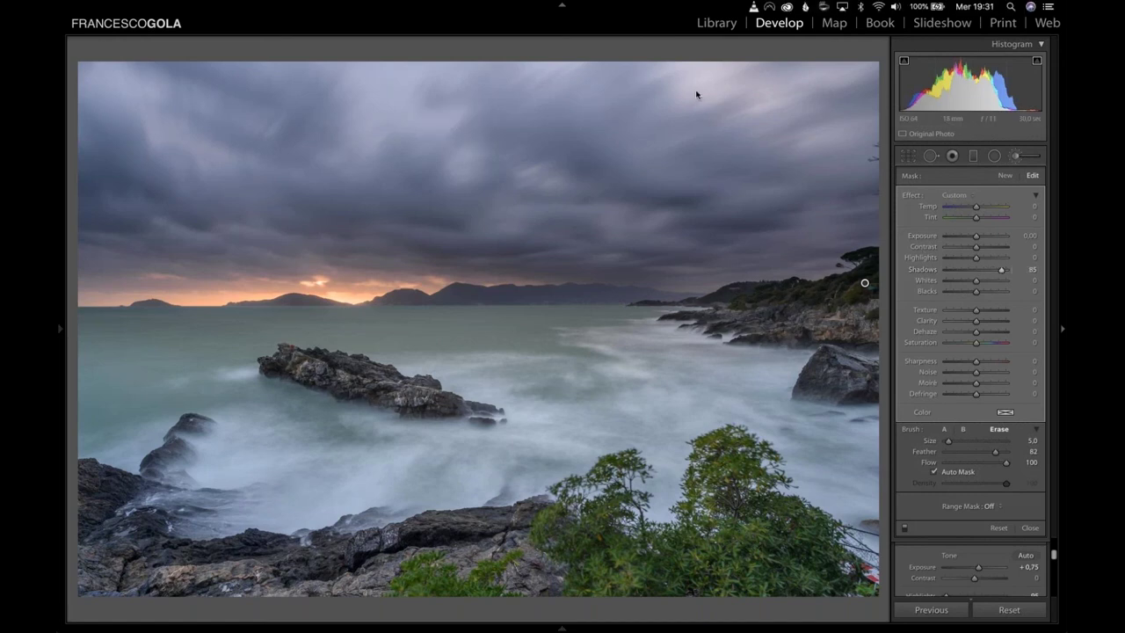
left_click(904, 528)
left_click(905, 528)
left_click(906, 528)
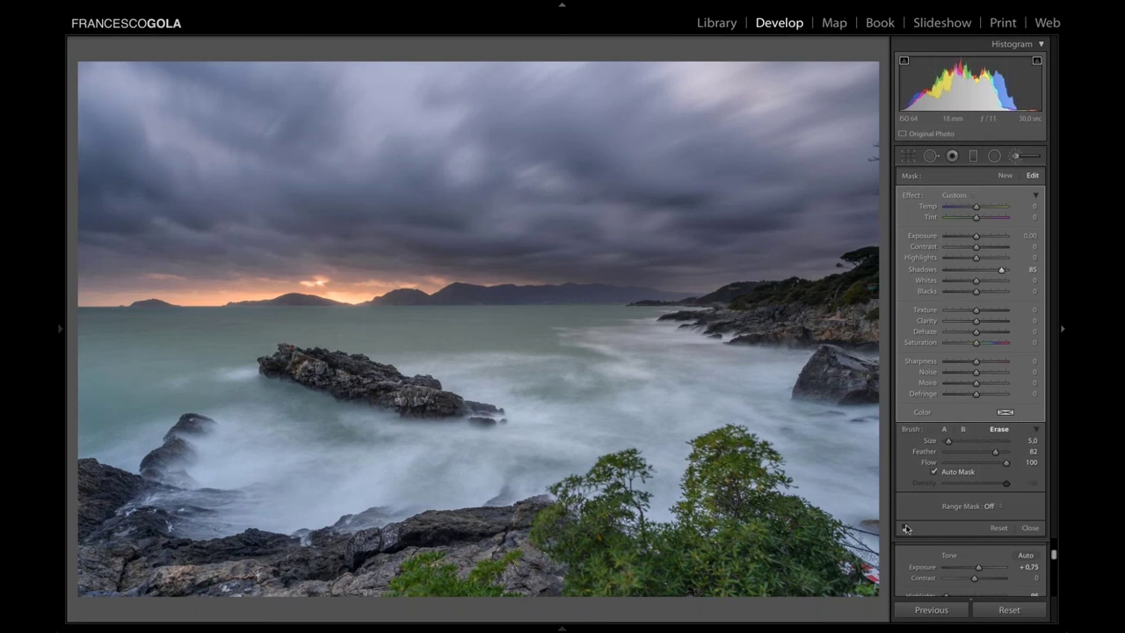
left_click(906, 528)
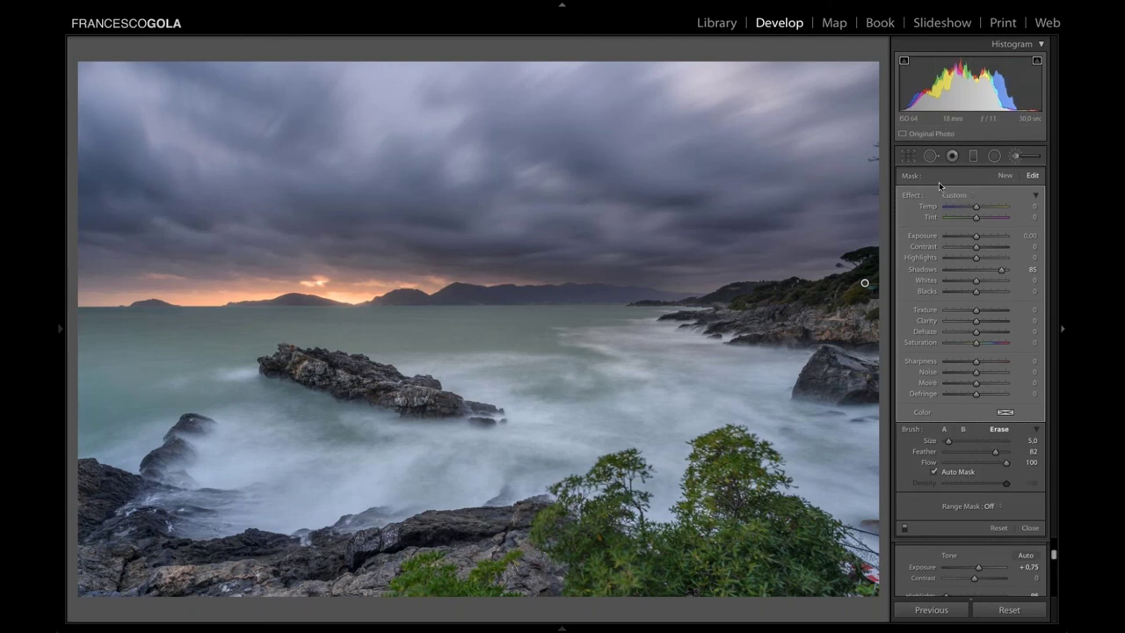
key("Return")
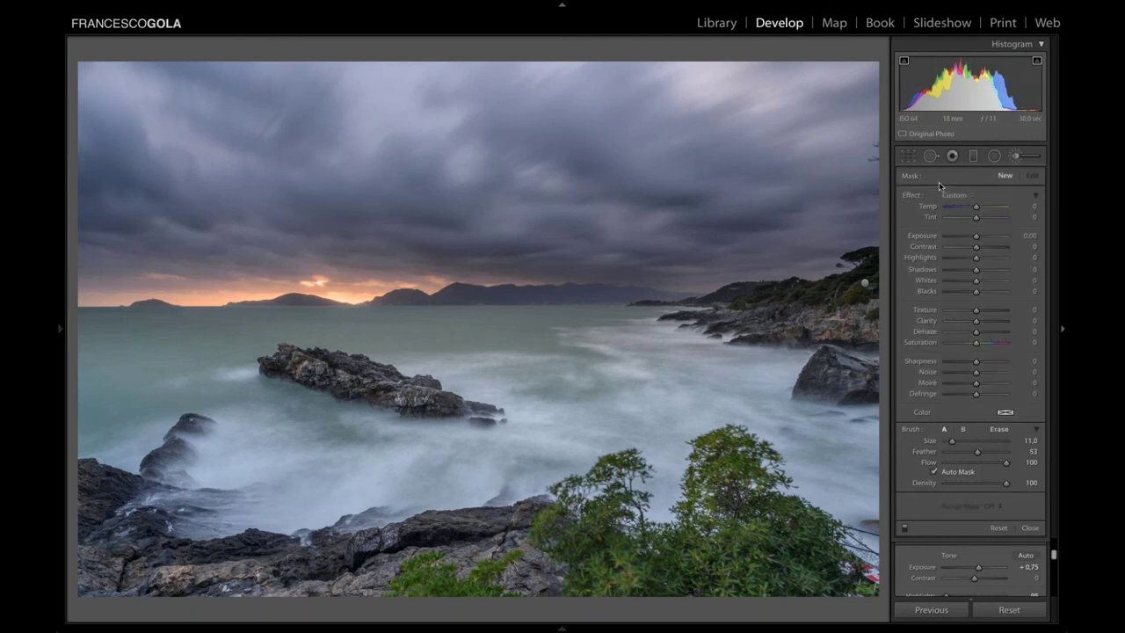
left_click(1018, 157)
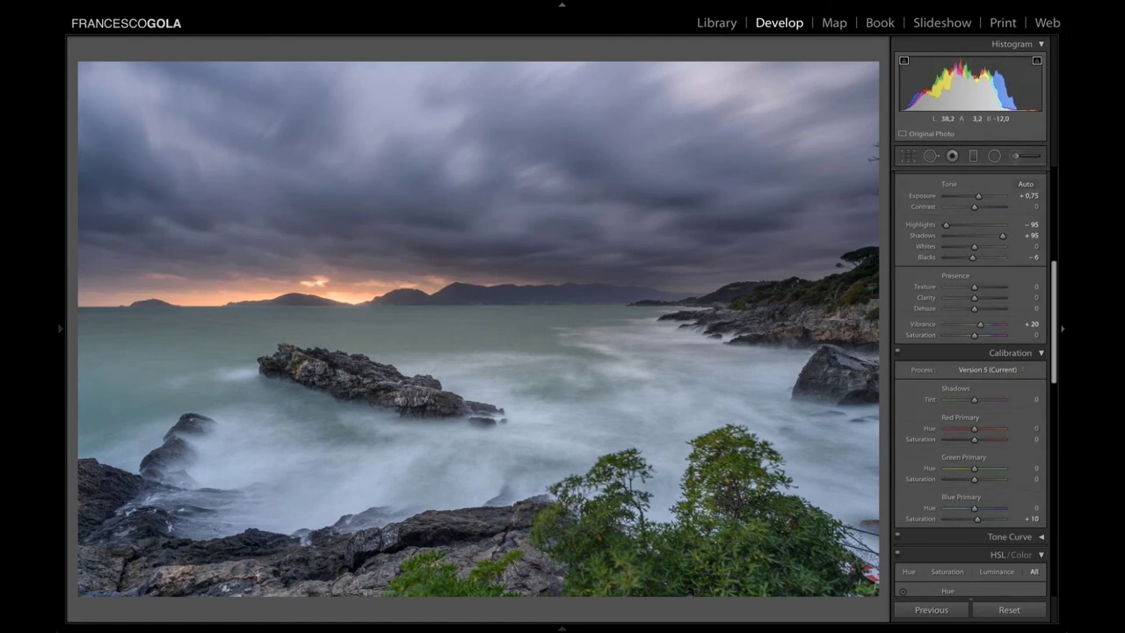
- Paint a new Adjustment Brush mask over the foreground rocks in the photo's lower-left corner and set its Range Mask to Color
left_click(1014, 156)
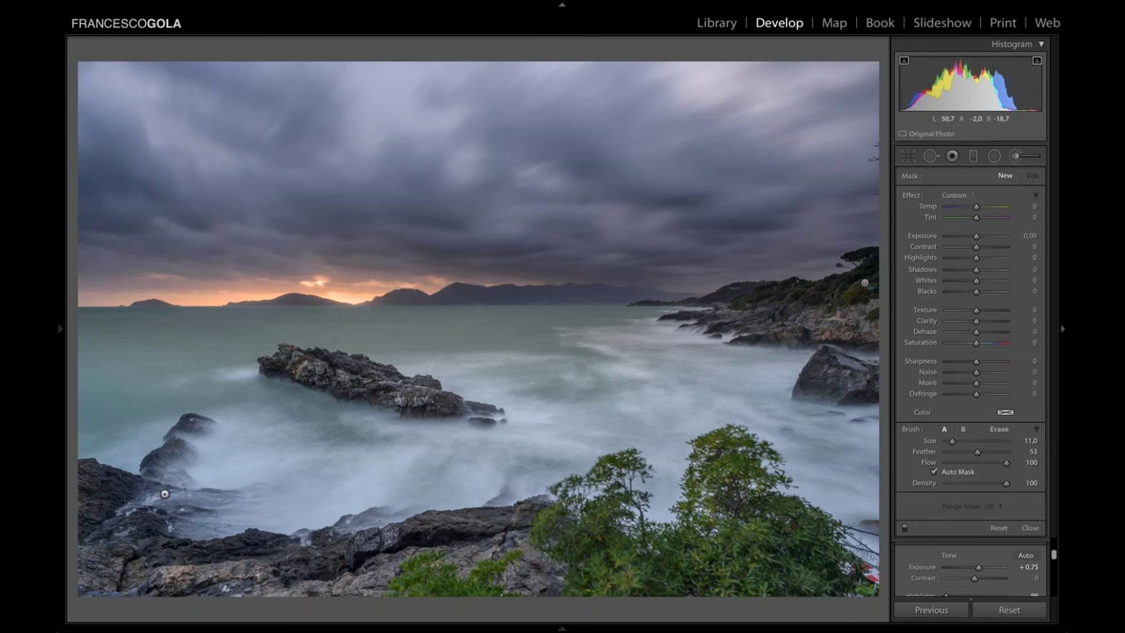
mouse_move(164, 488)
left_mouse_down()
mouse_move(134, 494)
mouse_move(132, 509)
mouse_move(180, 548)
mouse_move(233, 555)
mouse_move(99, 538)
mouse_move(99, 574)
mouse_move(139, 580)
mouse_move(96, 575)
mouse_move(88, 491)
left_mouse_up()
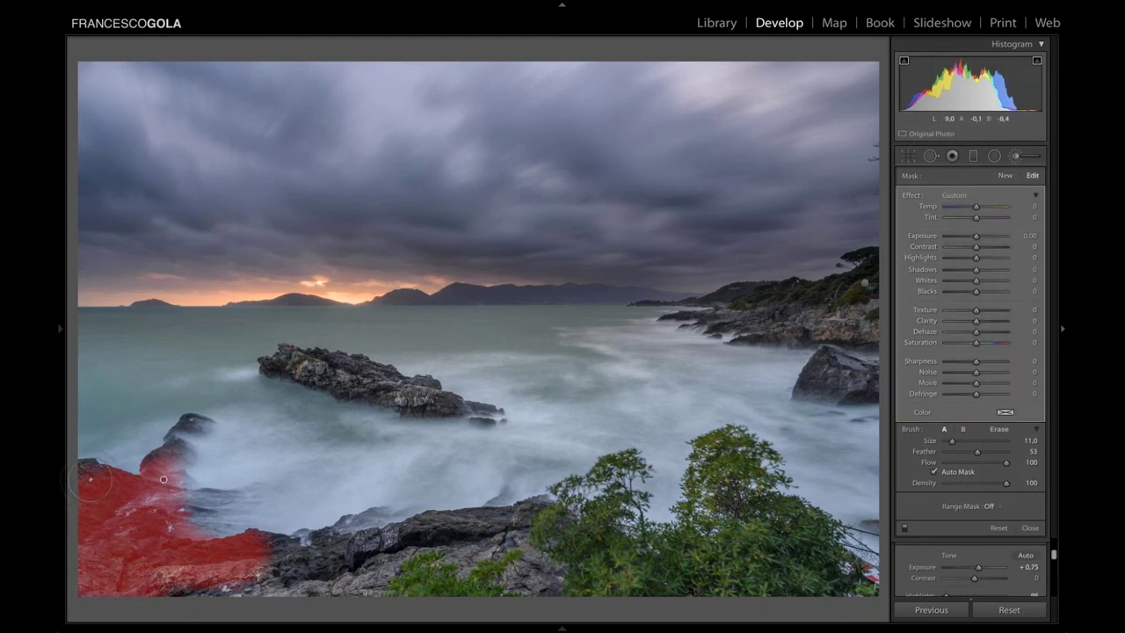
left_click(988, 507)
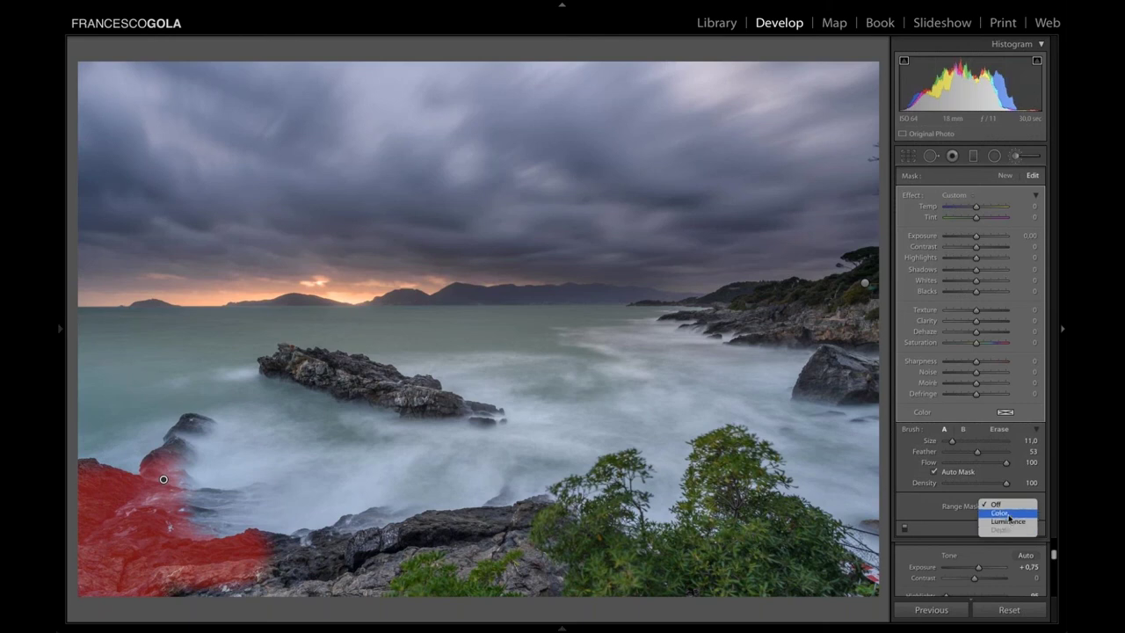
left_click(1008, 514)
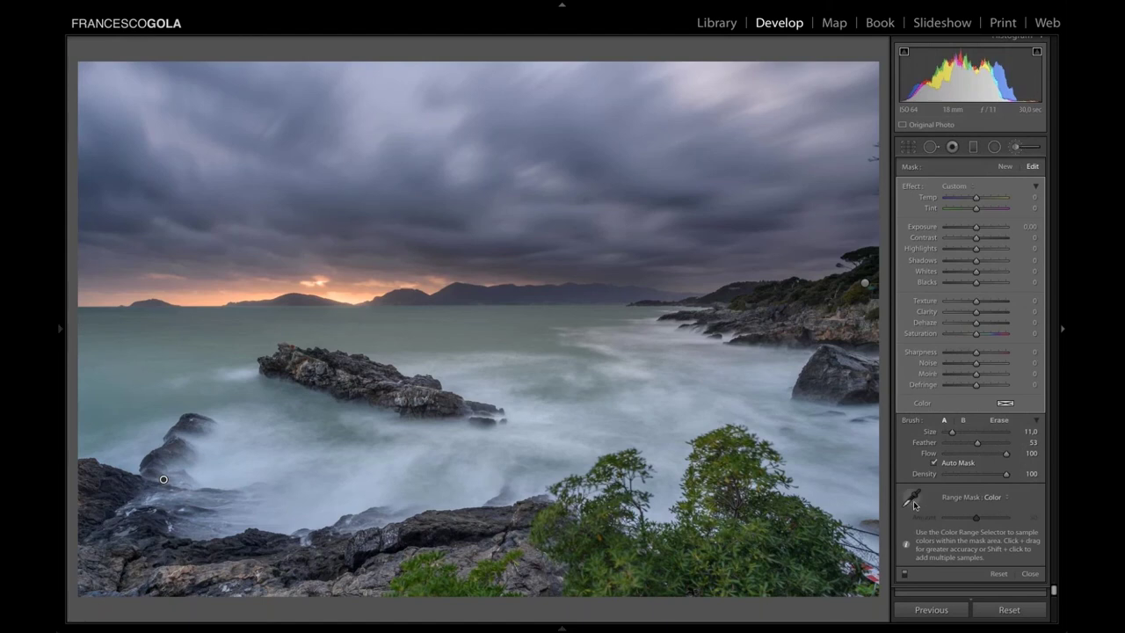
- Sample the foreground rock's colour for the range mask and set its Amount to 11 while checking the mask overlay
left_click(914, 502)
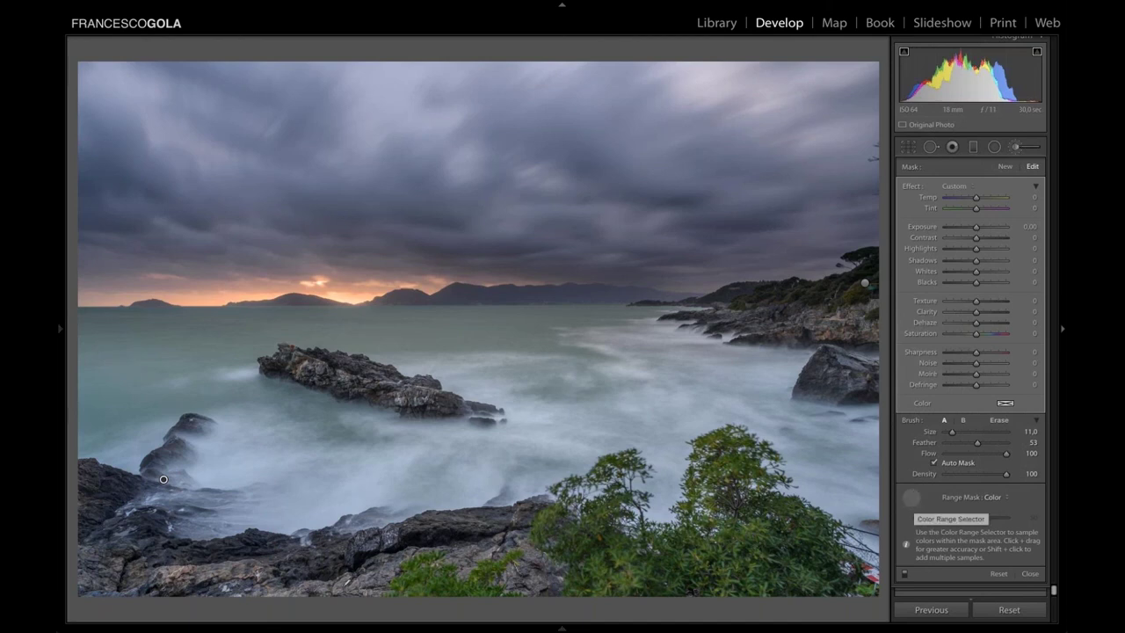
left_click(150, 521)
left_click(912, 497)
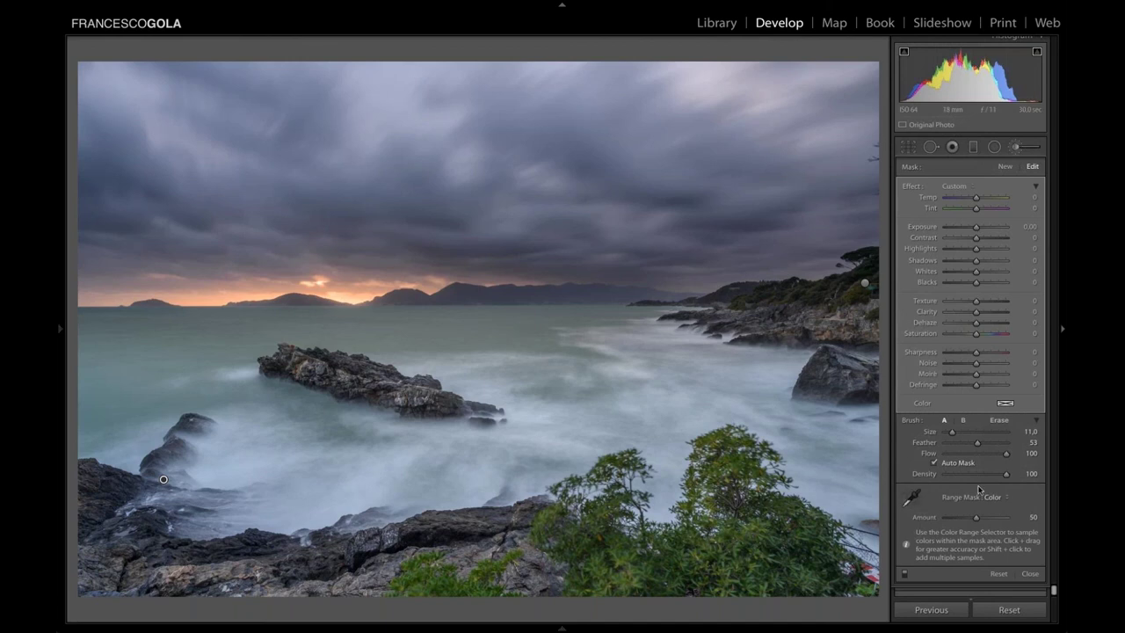
key("o")
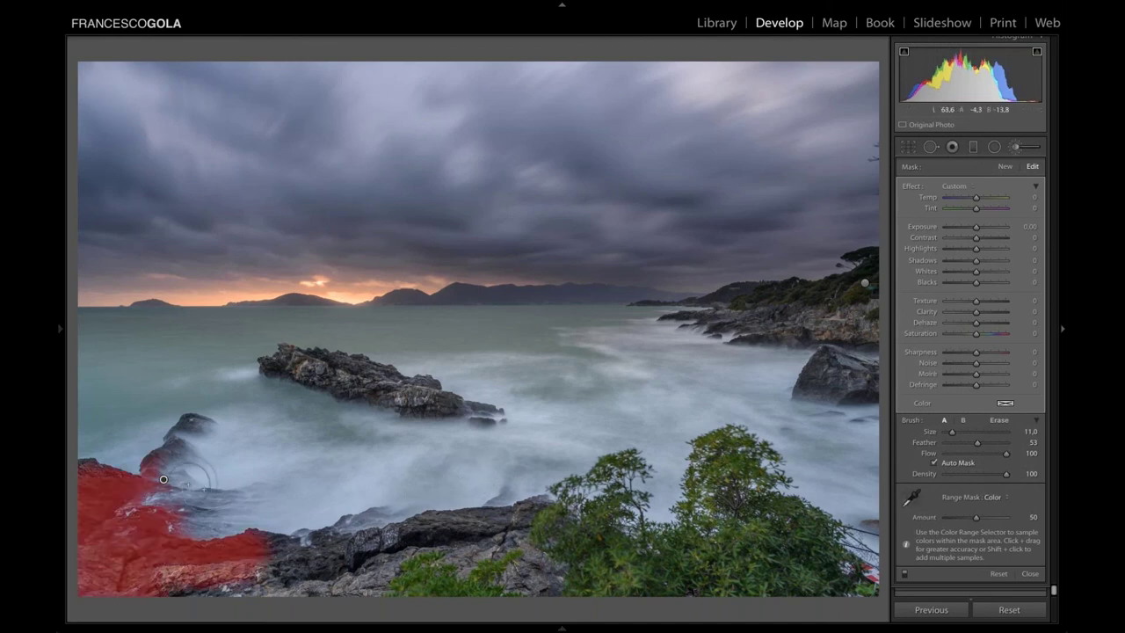
left_click_drag(976, 518, 952, 521)
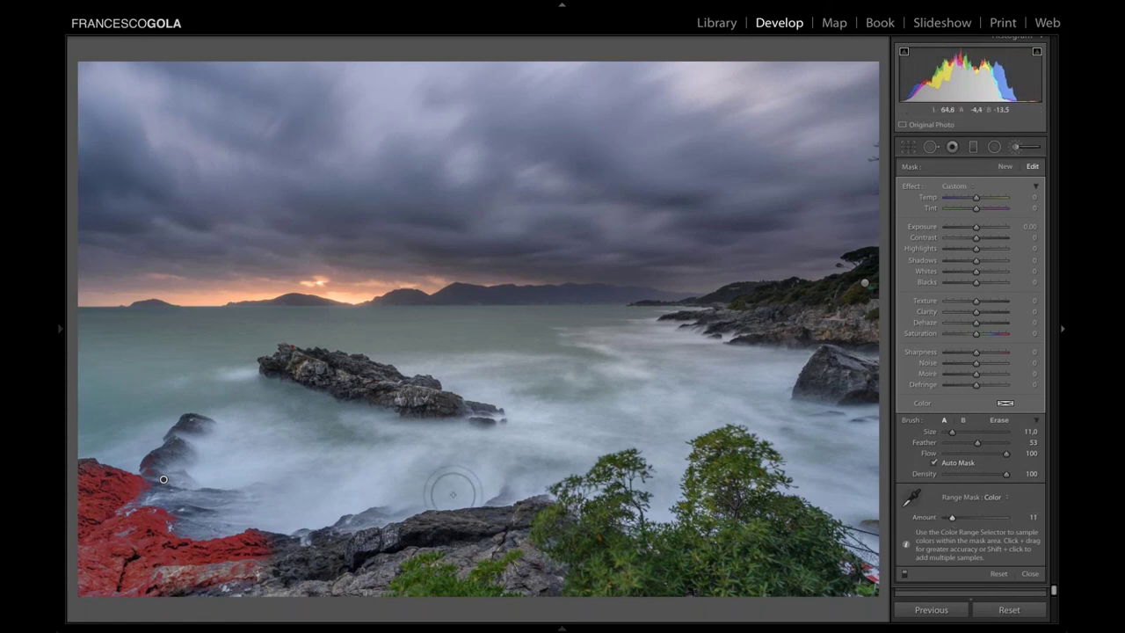
key("o")
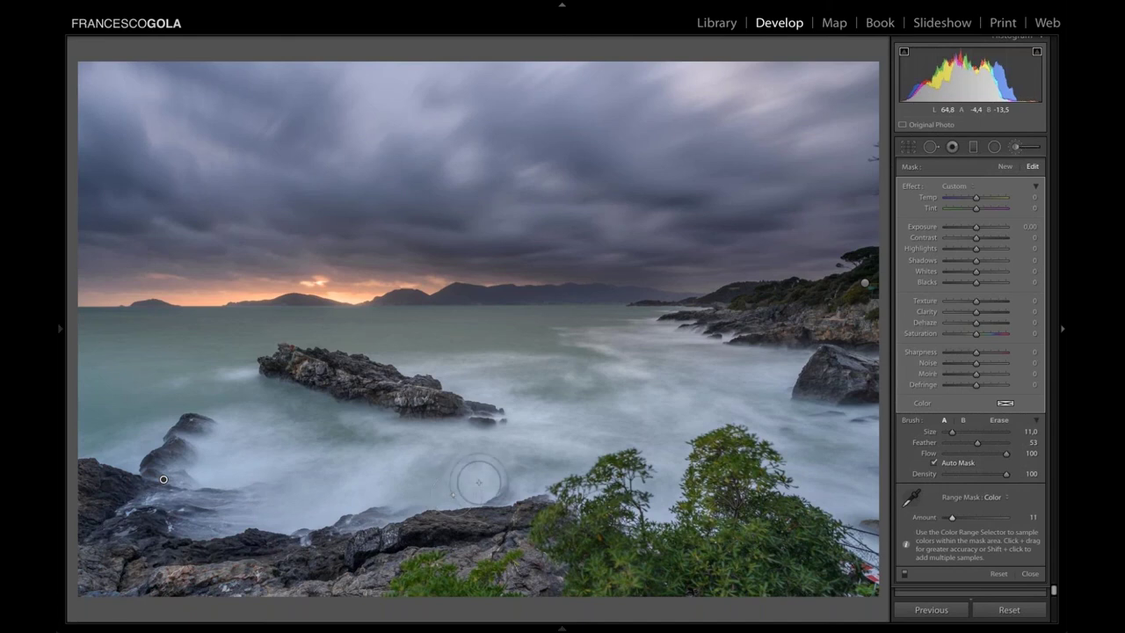
- Set the foreground rock mask's Saturation to -72 and finish editing the mask
left_click(961, 333)
left_click_drag(961, 333, 954, 334)
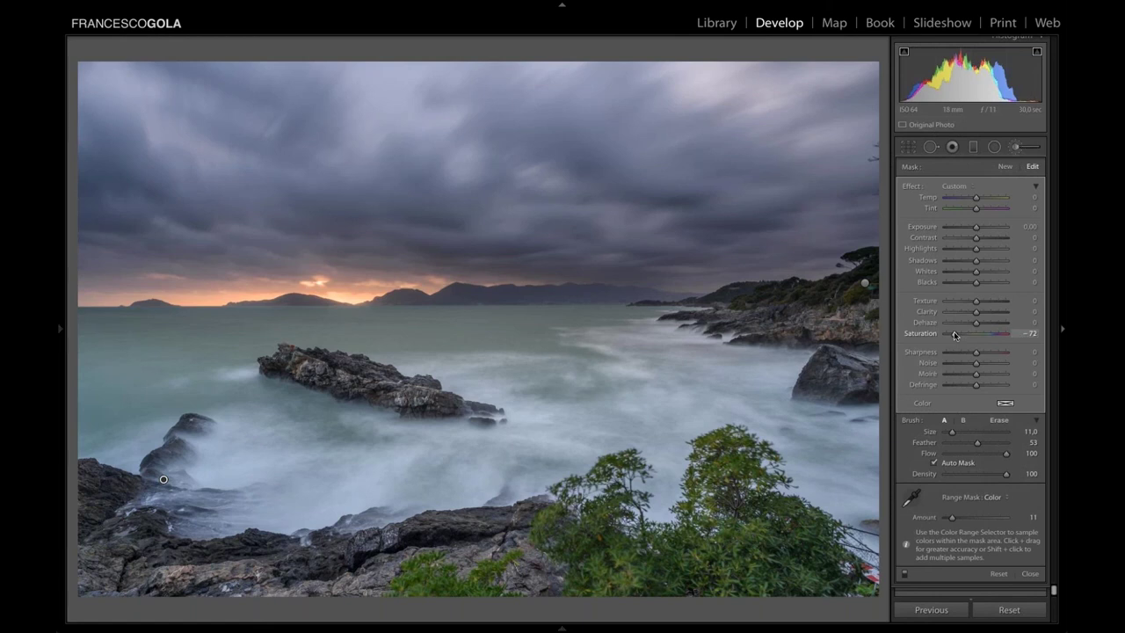
key("Delete")
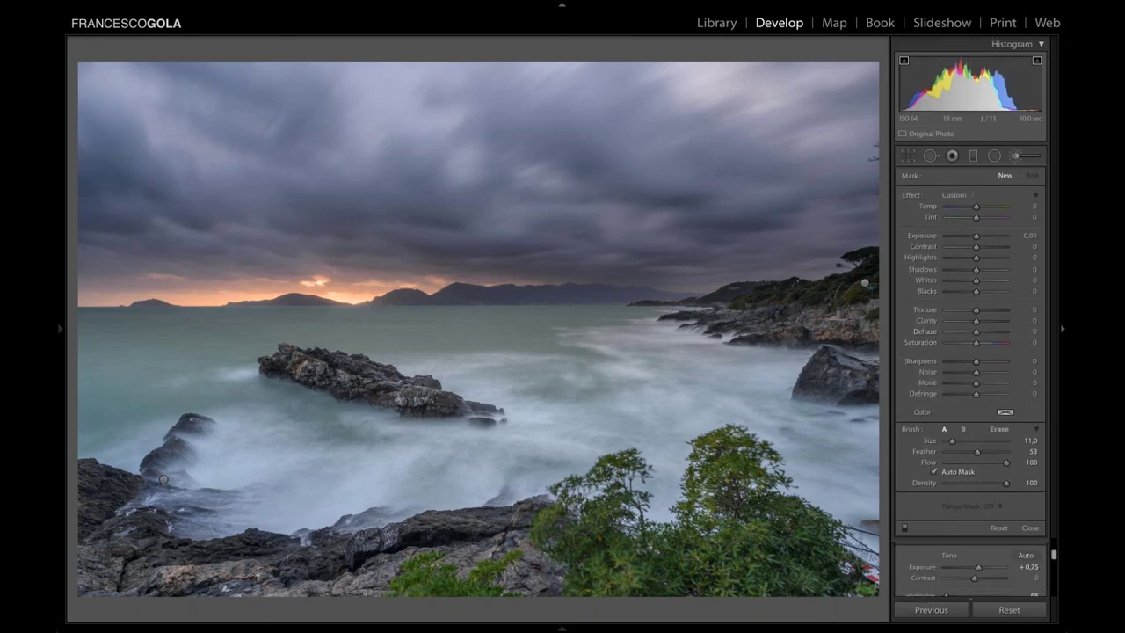
- Paint a new Auto Mask brush mask over the sea with size 17, from the near rocks out to the horizon
left_click(1016, 159)
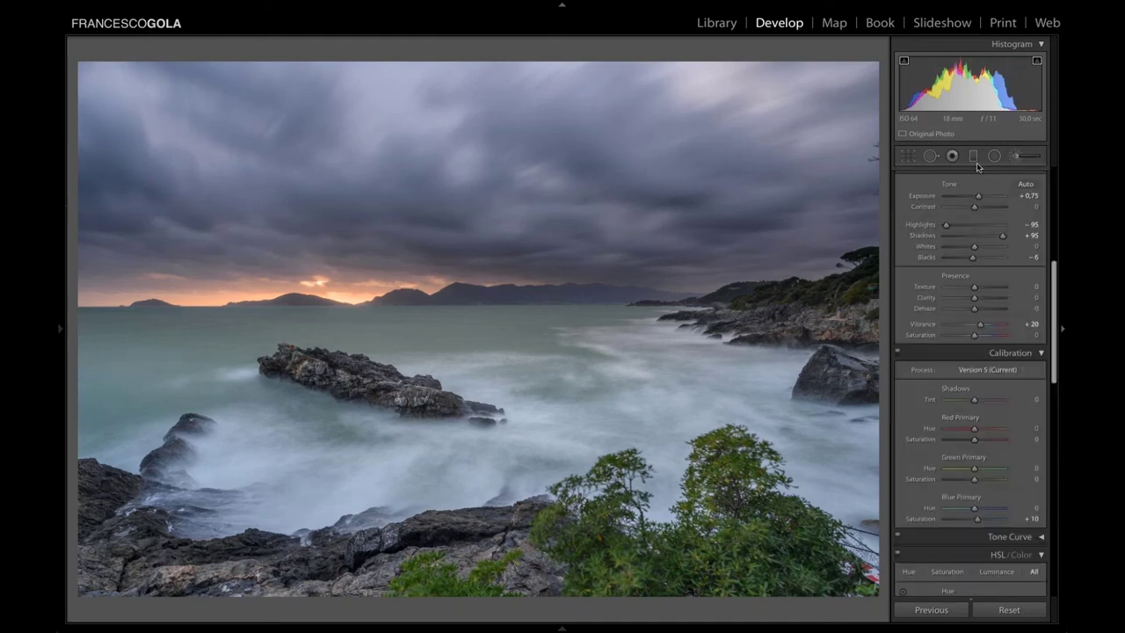
left_click(1019, 156)
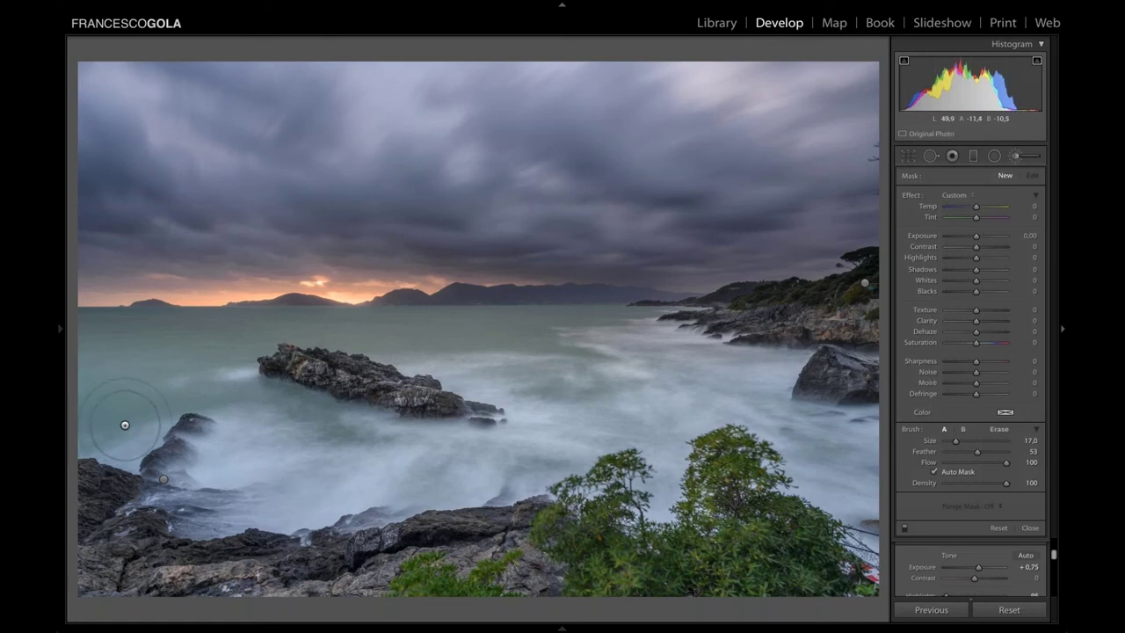
mouse_move(119, 421)
left_mouse_down()
mouse_move(96, 338)
mouse_move(220, 369)
mouse_move(101, 346)
mouse_move(264, 339)
left_mouse_up()
mouse_move(451, 328)
left_mouse_down()
mouse_move(703, 338)
mouse_move(477, 317)
mouse_move(228, 377)
mouse_move(296, 414)
mouse_move(365, 431)
left_mouse_up()
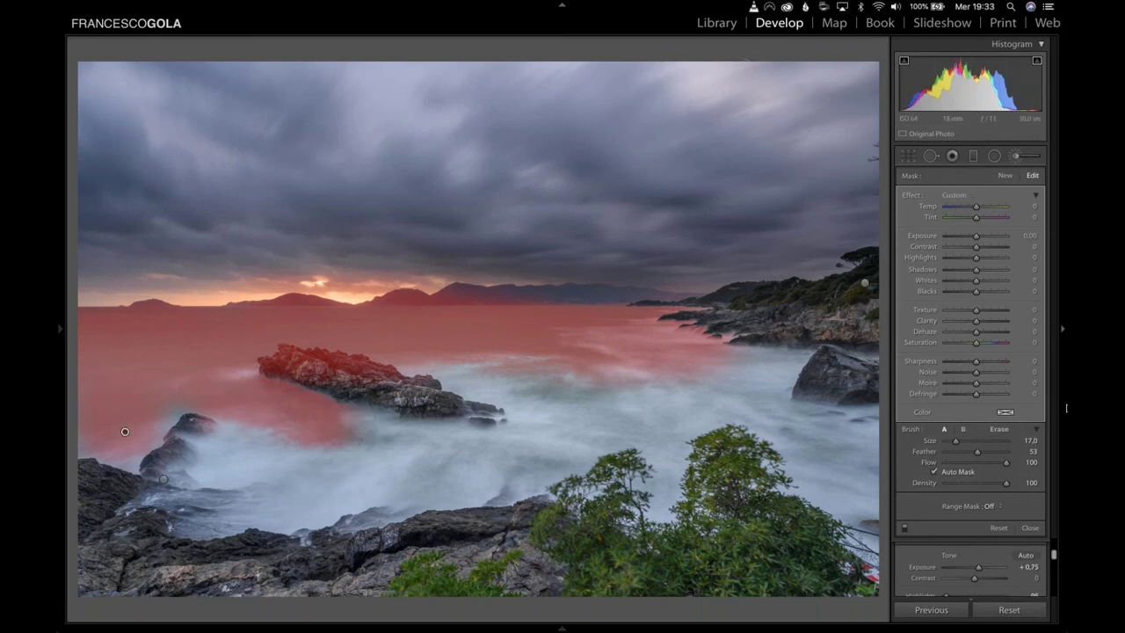
- Erase the sea mask's spill over the hills along the horizon with a smaller eraser of size 6, and hide the overlay
left_click(1000, 430)
mouse_move(555, 284)
left_mouse_down()
mouse_move(104, 286)
mouse_move(311, 275)
mouse_move(434, 284)
mouse_move(375, 289)
left_mouse_up()
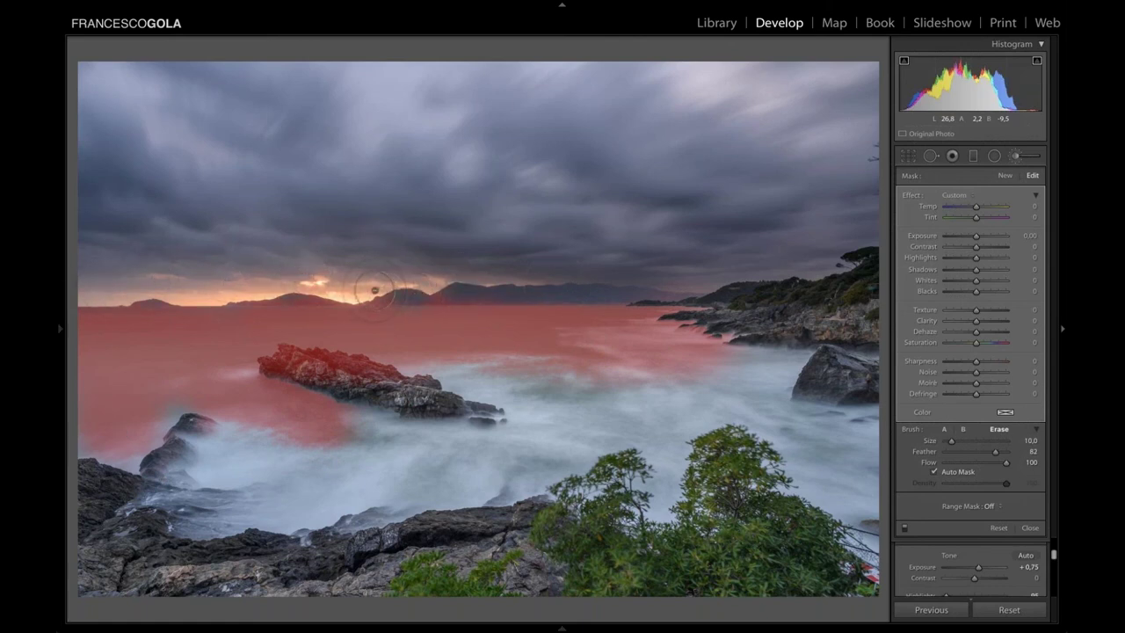
key("bracketleft")
key("bracketleft")
key("bracketleft")
key("bracketleft")
mouse_move(264, 296)
left_mouse_down()
mouse_move(668, 292)
mouse_move(458, 282)
mouse_move(446, 293)
mouse_move(323, 300)
mouse_move(86, 292)
left_mouse_up()
key("o")
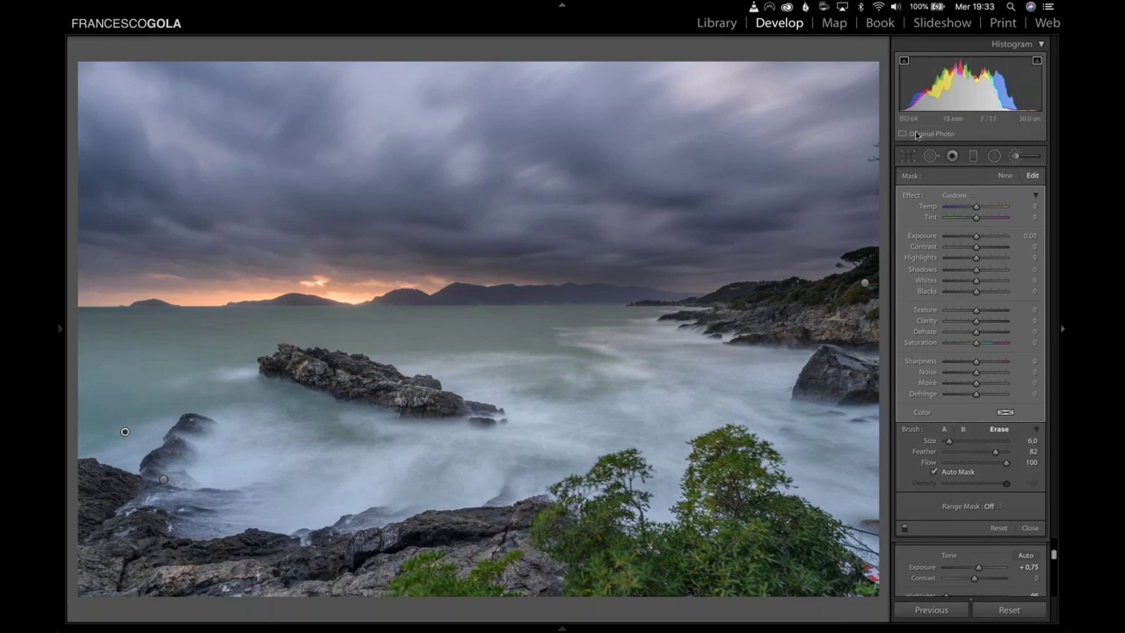
- Set the sea mask's Texture to -43, compare the water at high magnification with the brush adjustments off and on, and finish the mask
left_click(963, 311)
left_click_drag(964, 311, 962, 311)
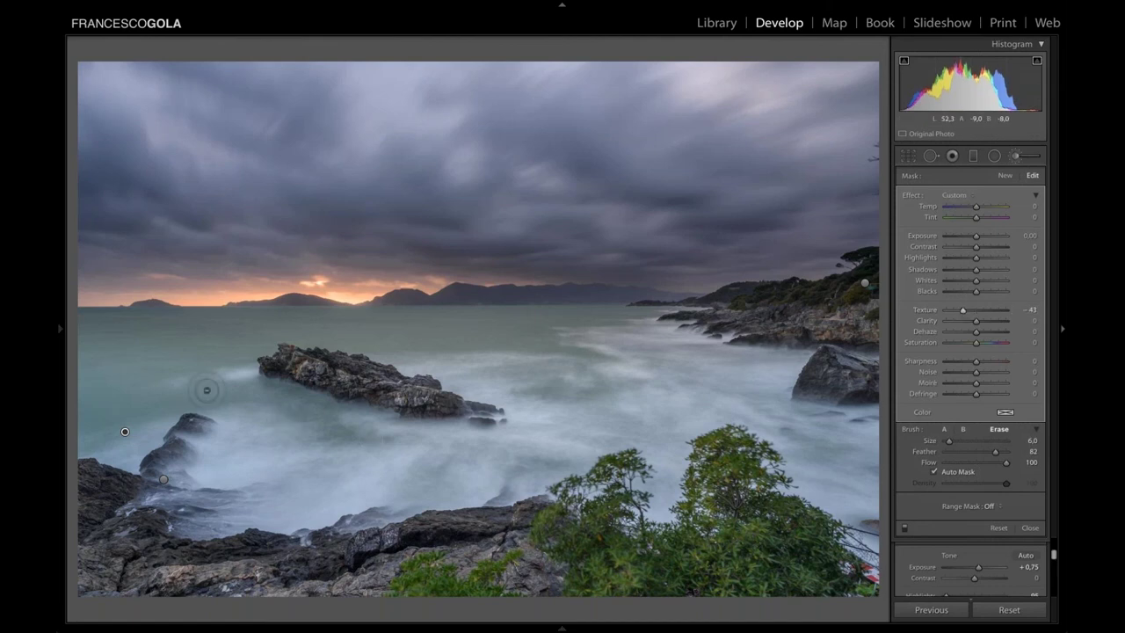
key("z")
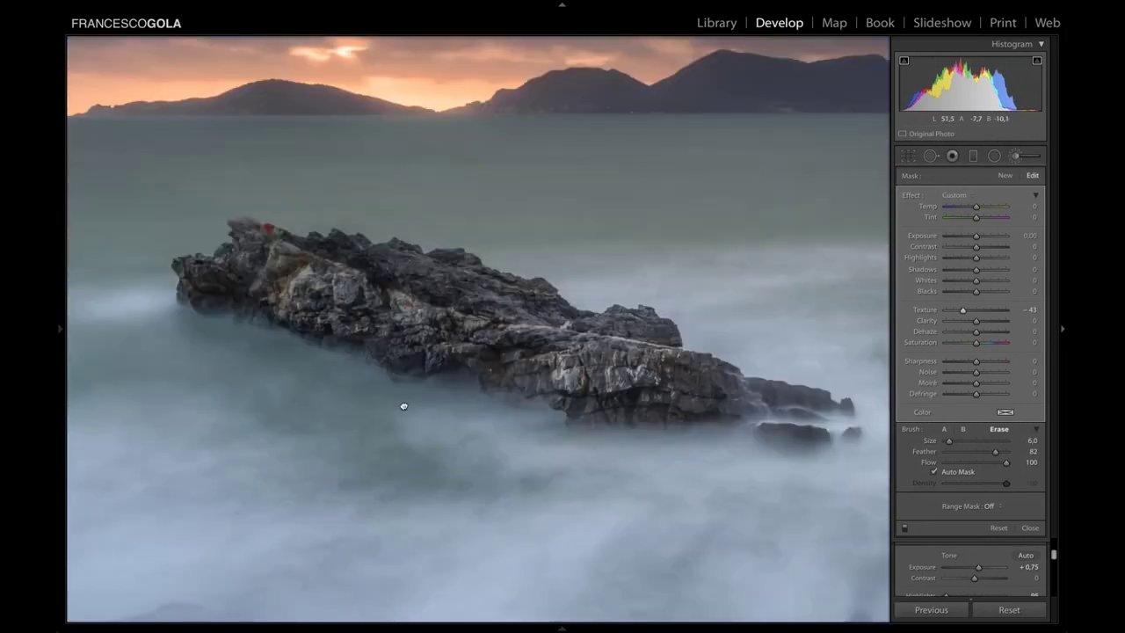
left_click_drag(402, 404, 619, 431)
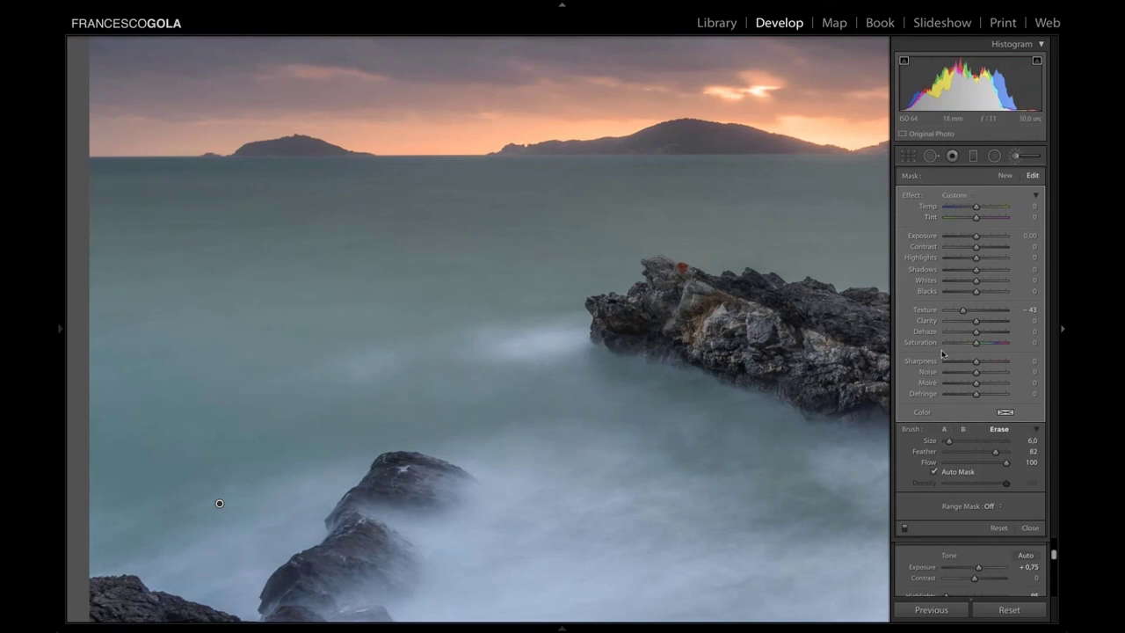
left_click(905, 528)
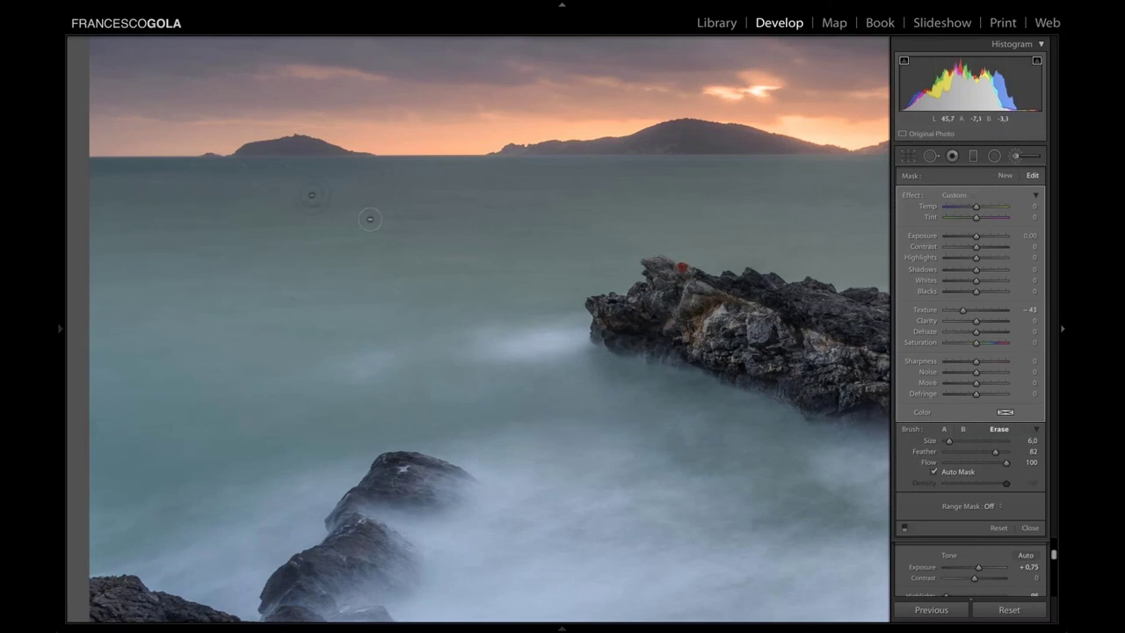
left_click(906, 529)
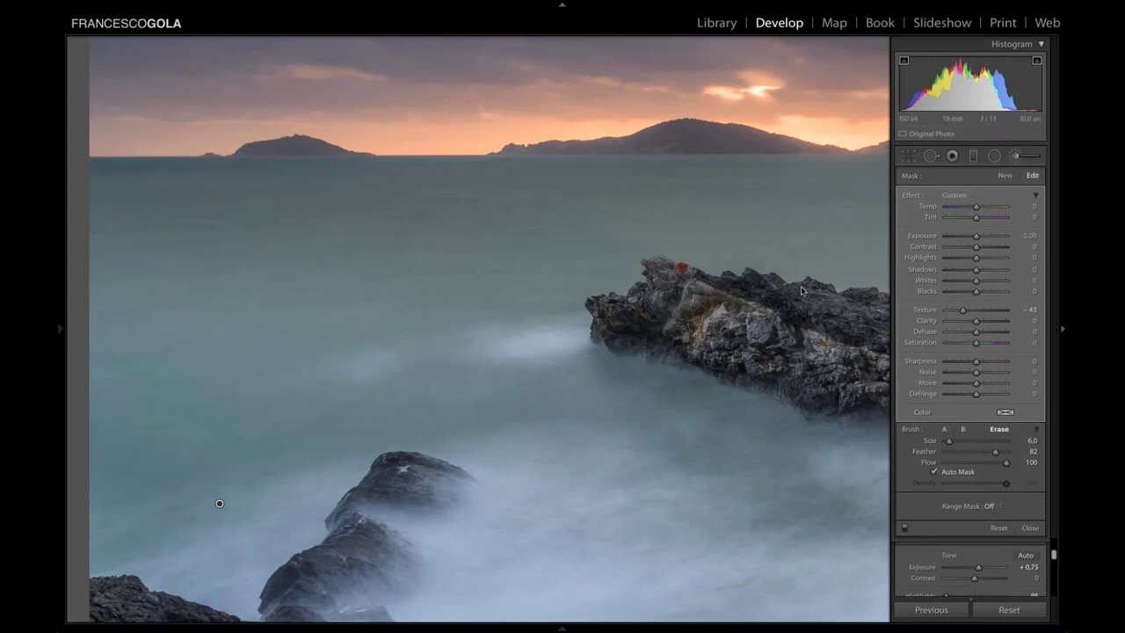
key("Return")
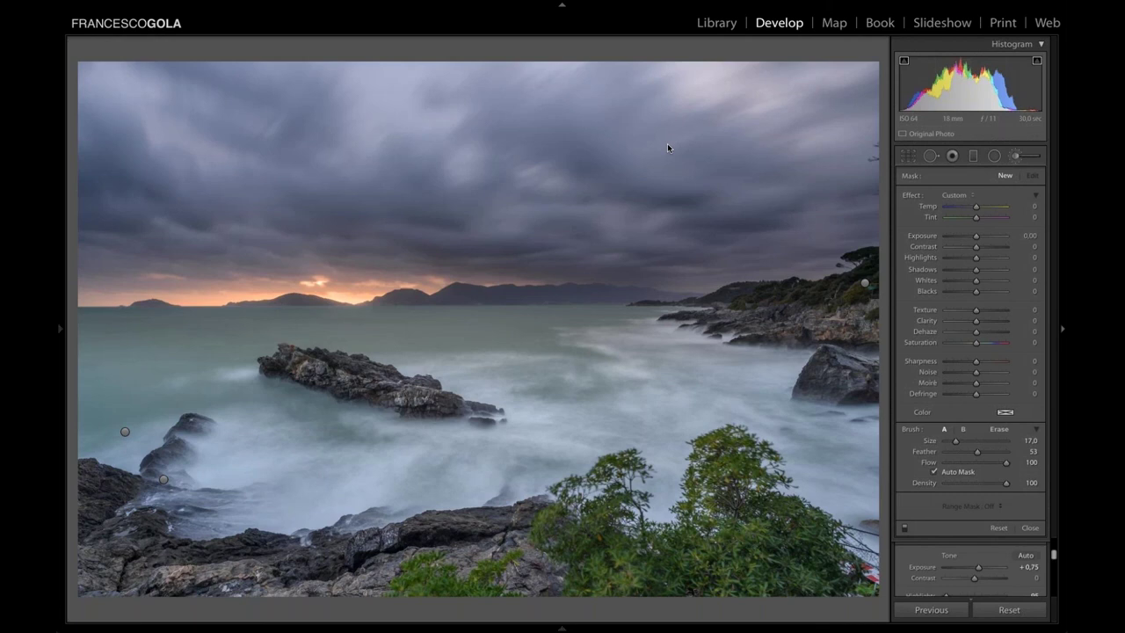
- Open a copy of the photo with Lightroom adjustments in Viveza 2, using the ProPhoto RGB color space
mouse_move(759, 2)
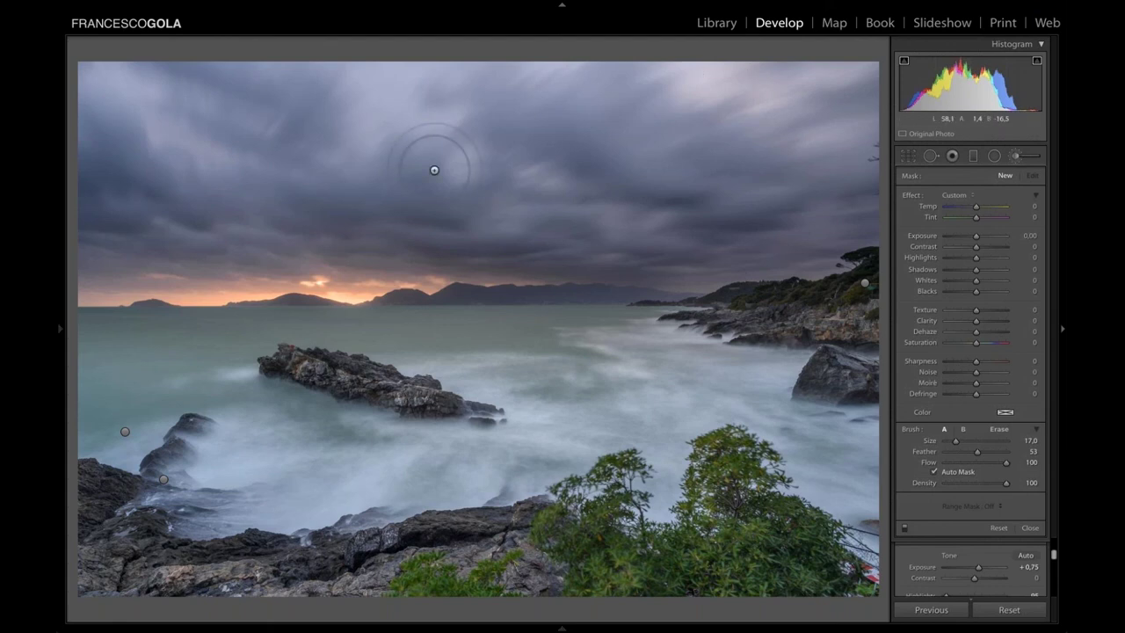
right_click(364, 180)
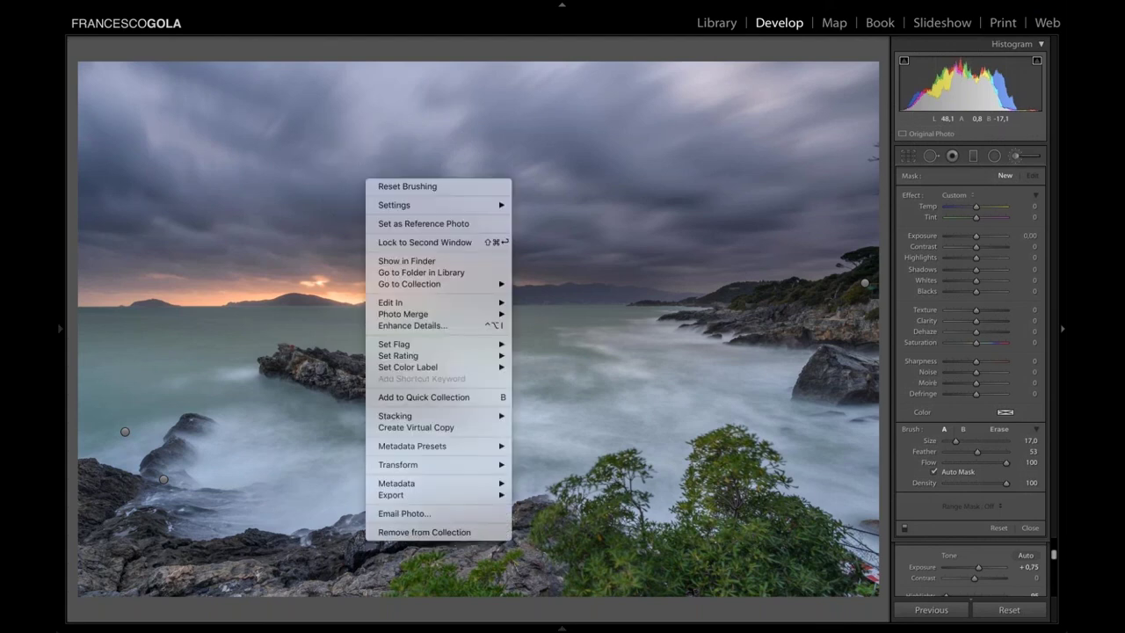
mouse_move(402, 305)
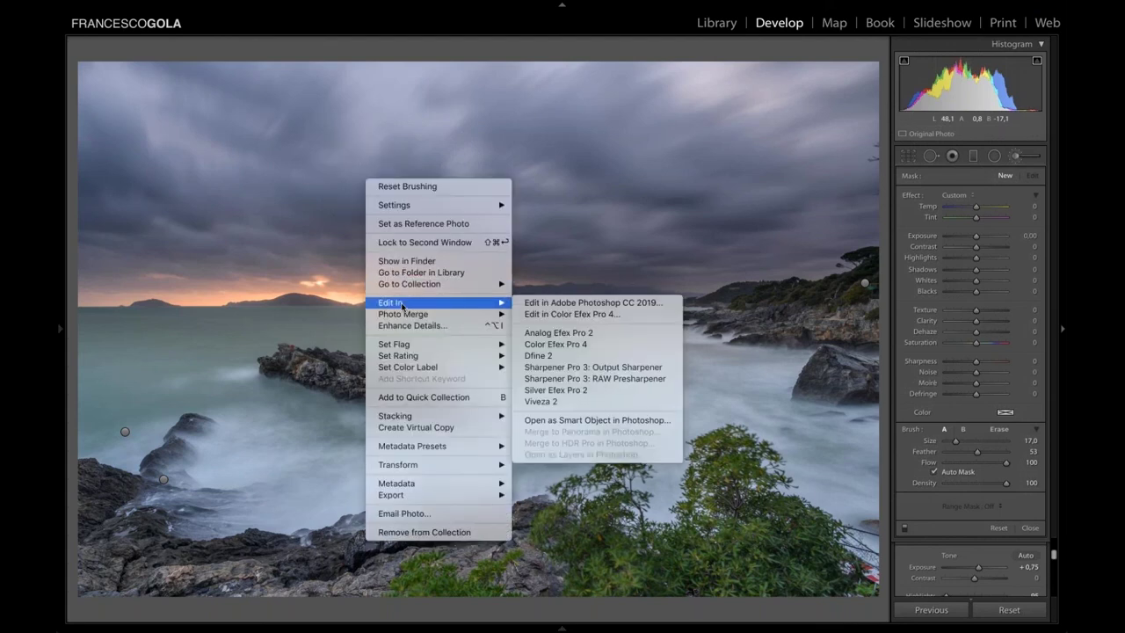
left_click(562, 404)
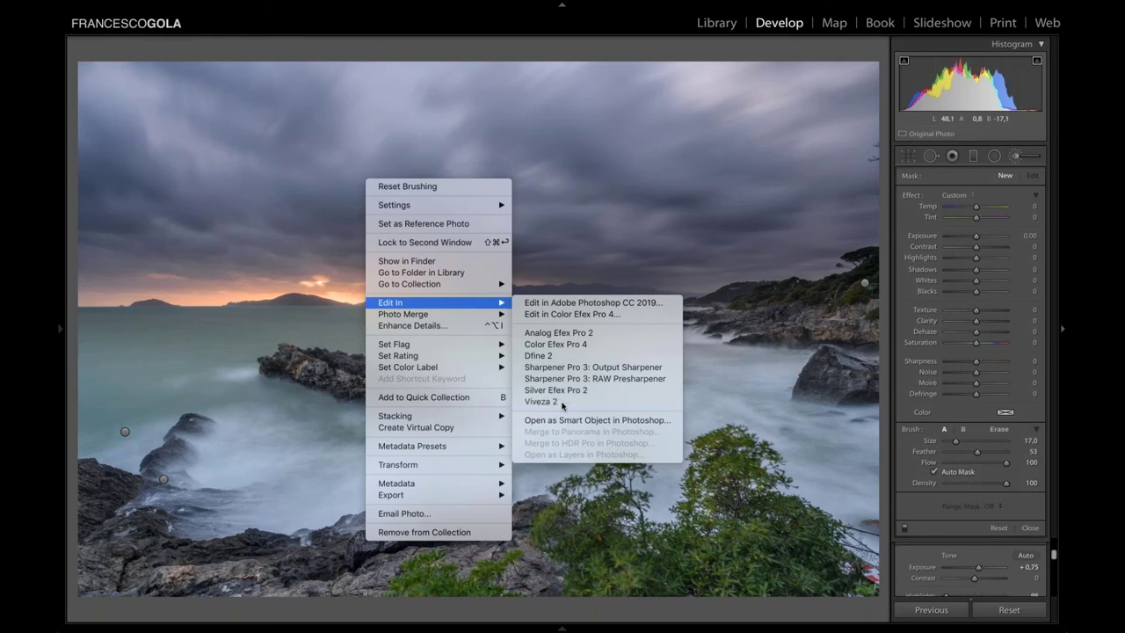
left_click_drag(571, 136, 395, 140)
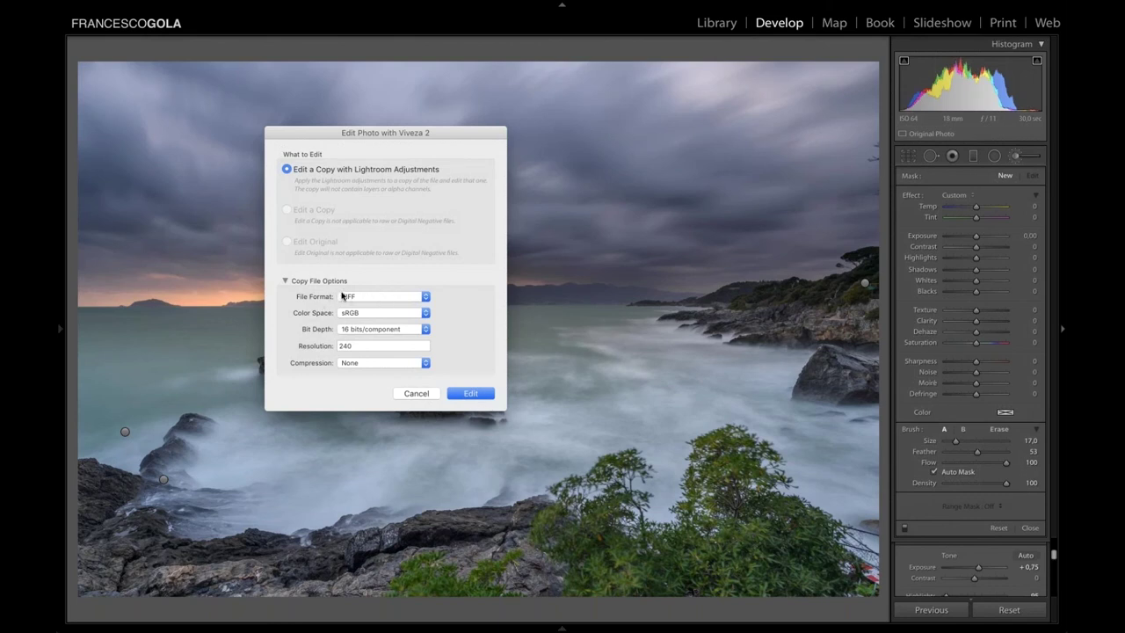
left_click(370, 313)
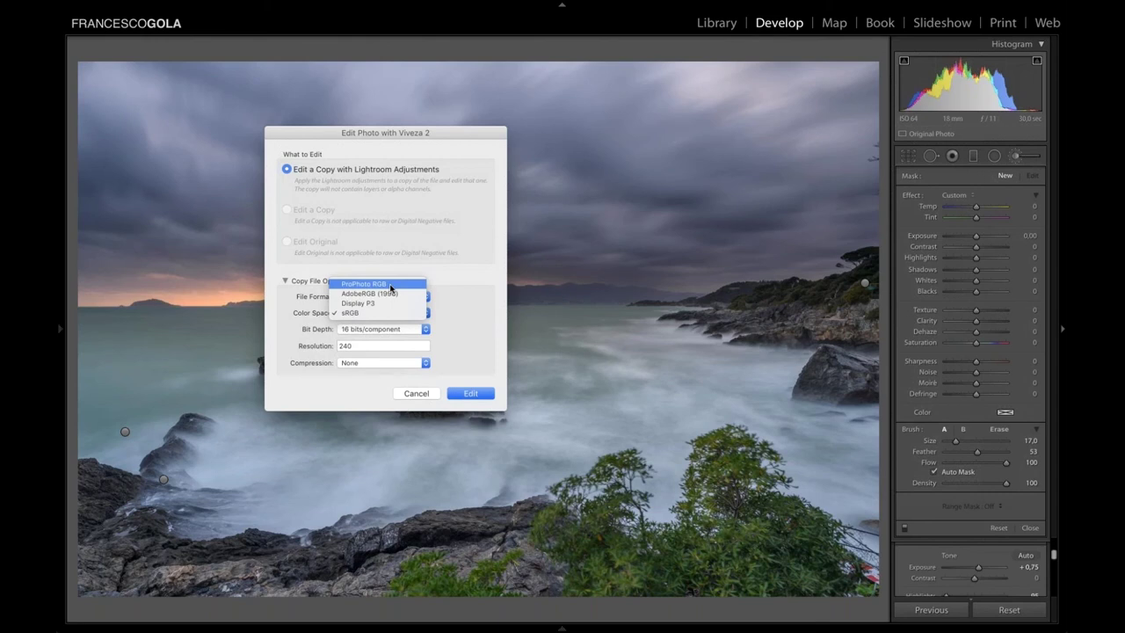
left_click(391, 285)
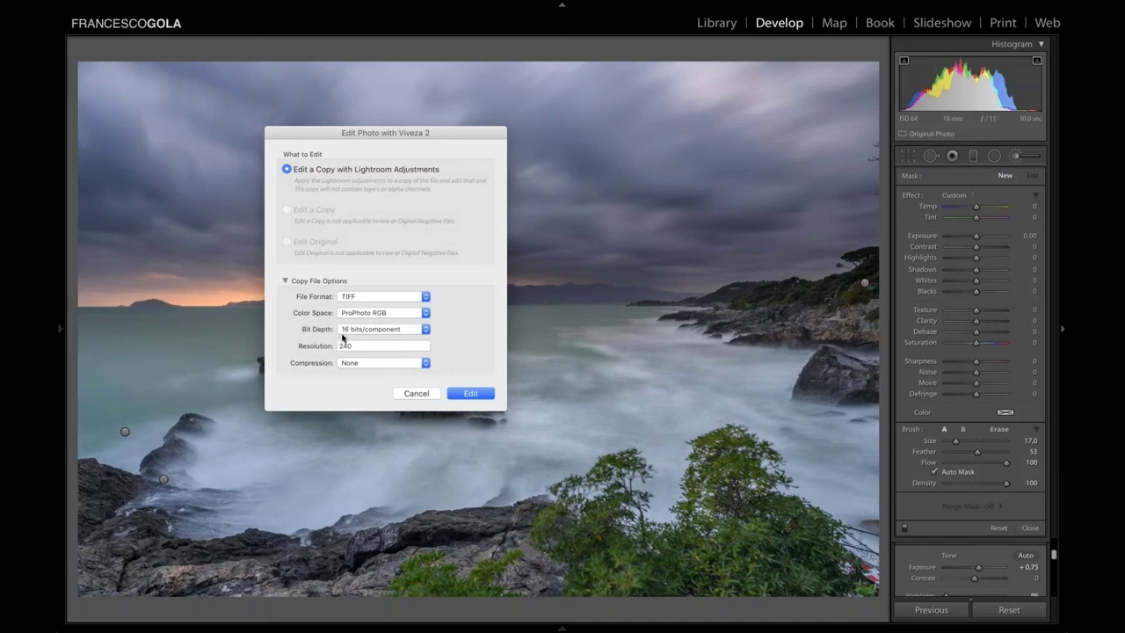
left_click(473, 395)
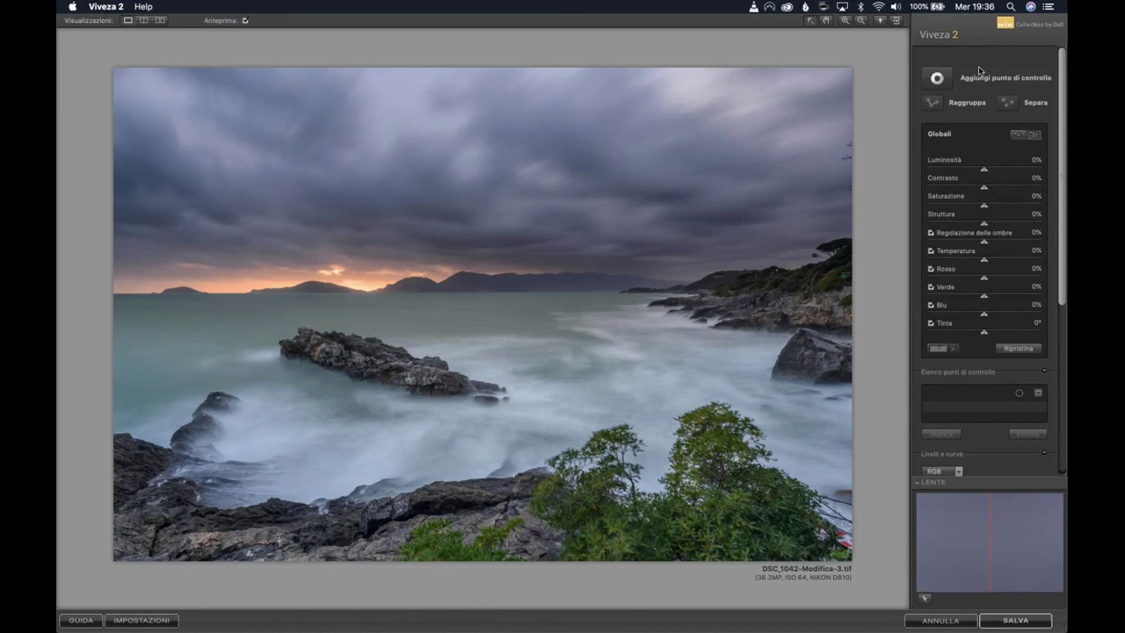
- Add a control point on the rock in the sea and reduce its area of influence to 23%
left_click(937, 85)
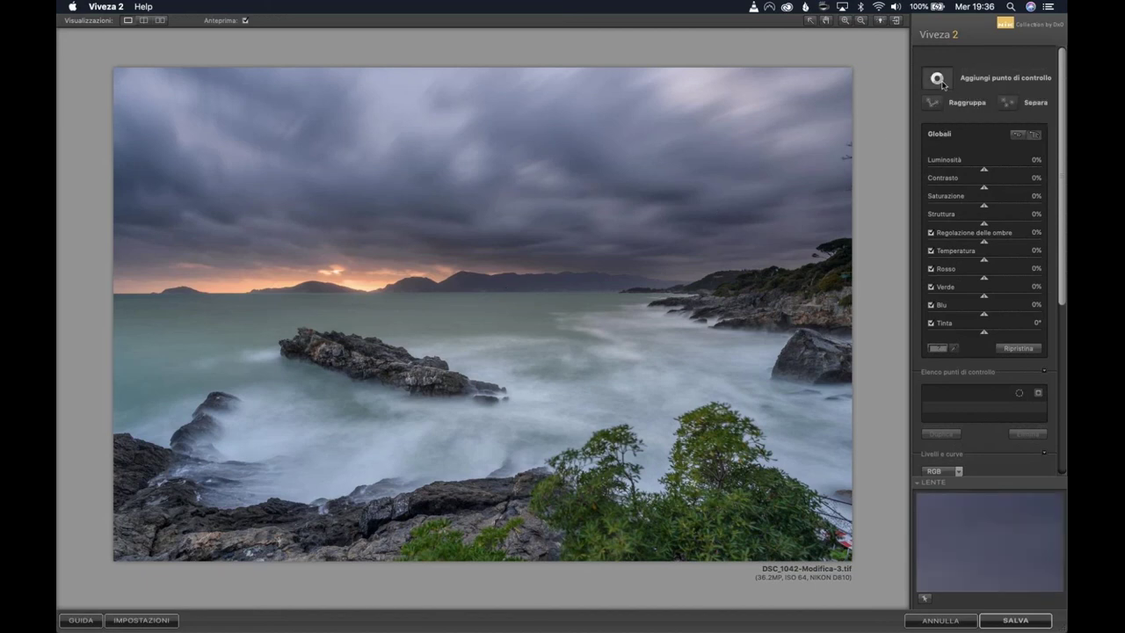
left_click(939, 83)
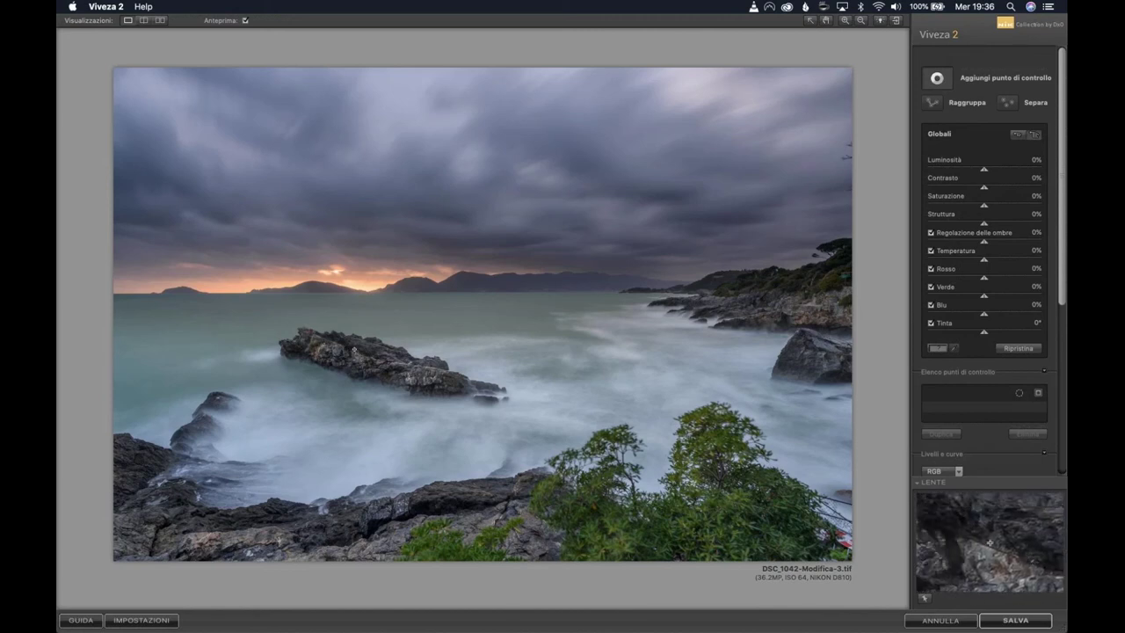
left_click(354, 347)
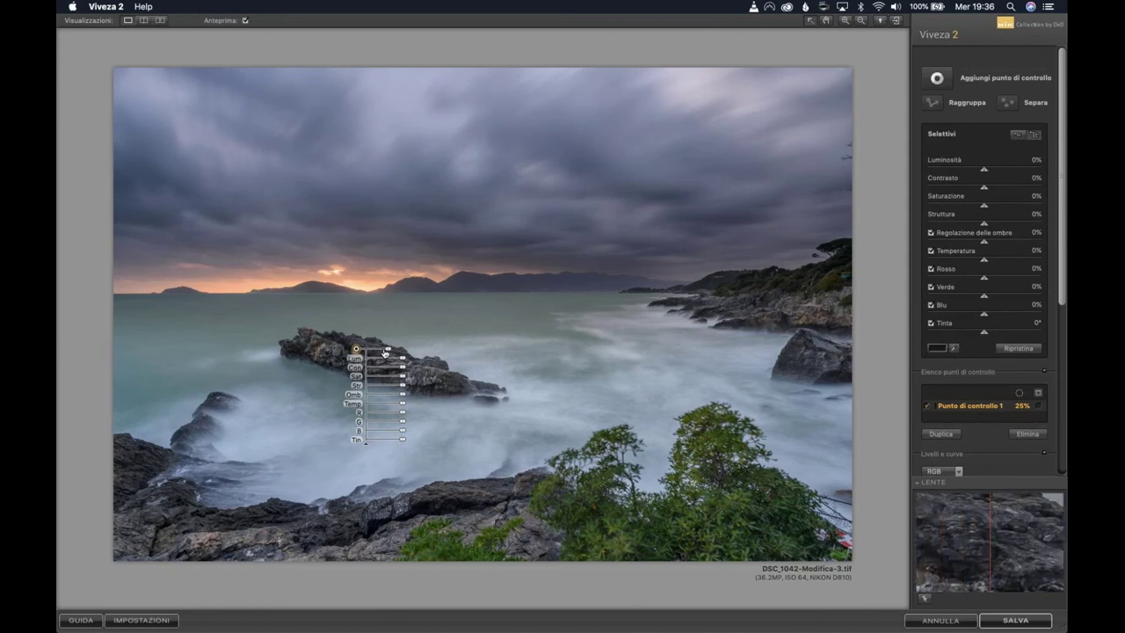
mouse_move(389, 353)
mouse_move(389, 352)
left_mouse_down()
mouse_move(413, 355)
mouse_move(384, 355)
left_mouse_up()
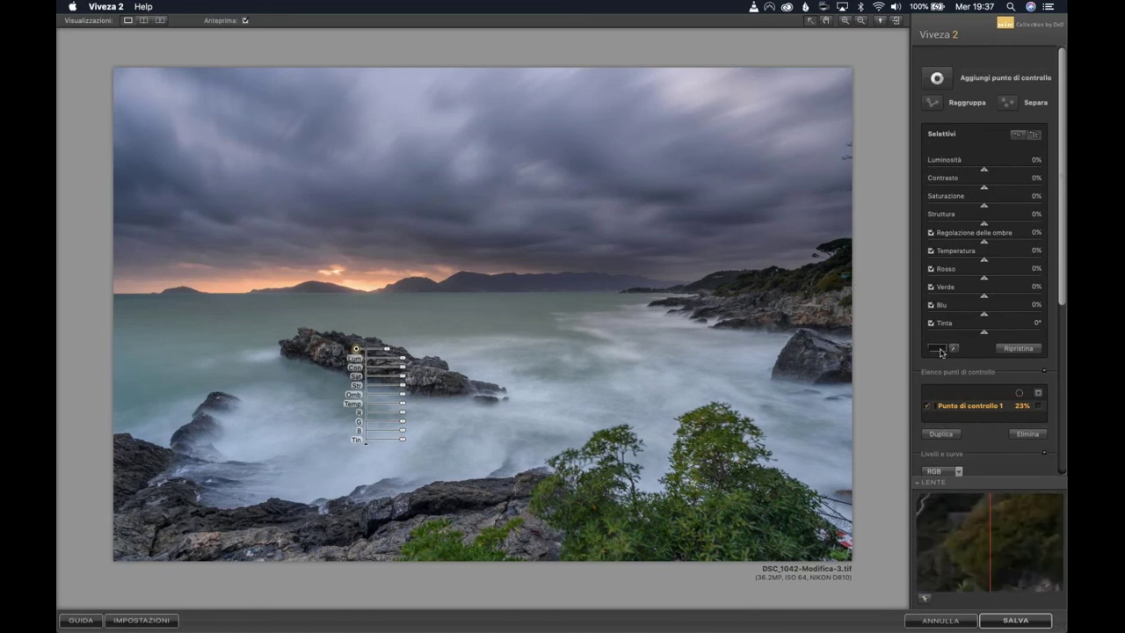
left_click(388, 352)
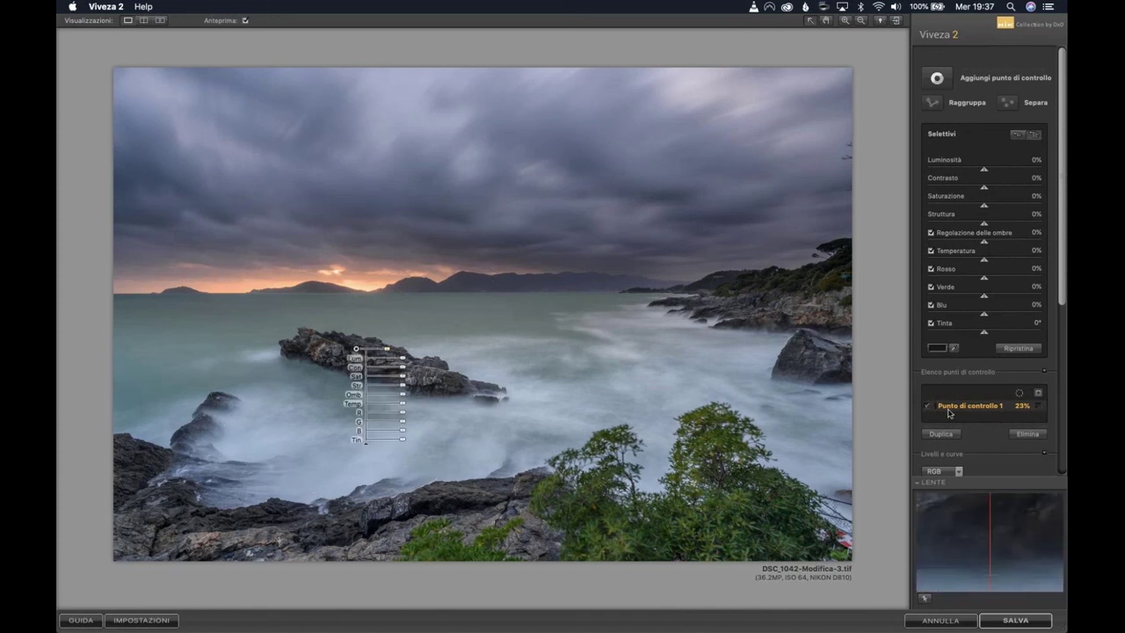
- Reduce the sea rock control point's area of influence to 10% while viewing its mask, hide the mask, and set Structure to 33%
left_click(1038, 407)
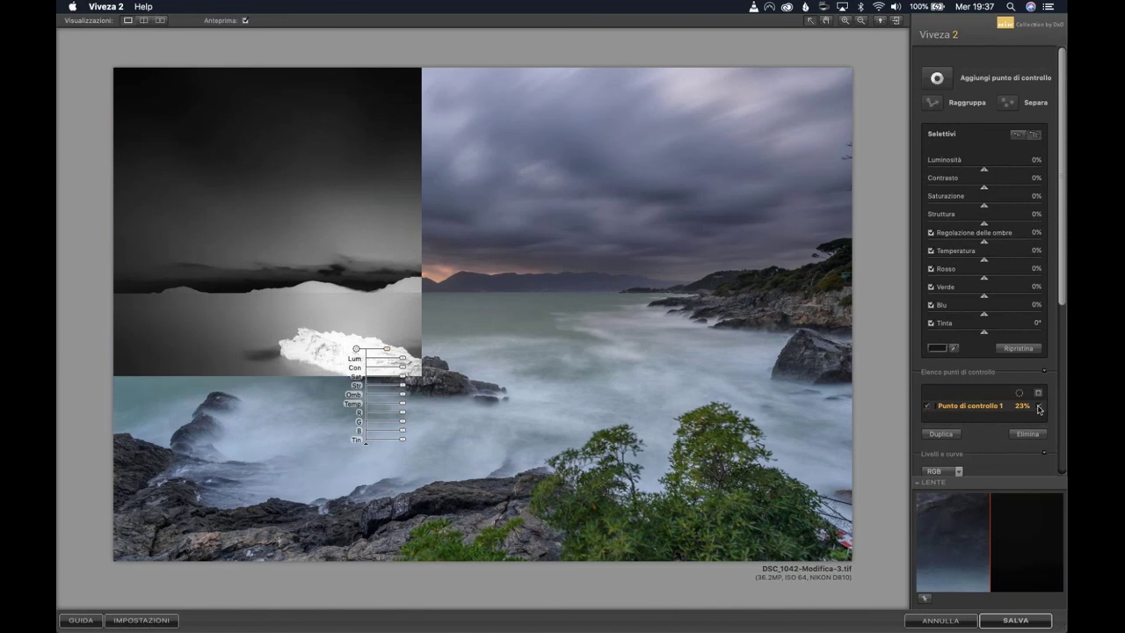
left_click_drag(387, 350, 381, 350)
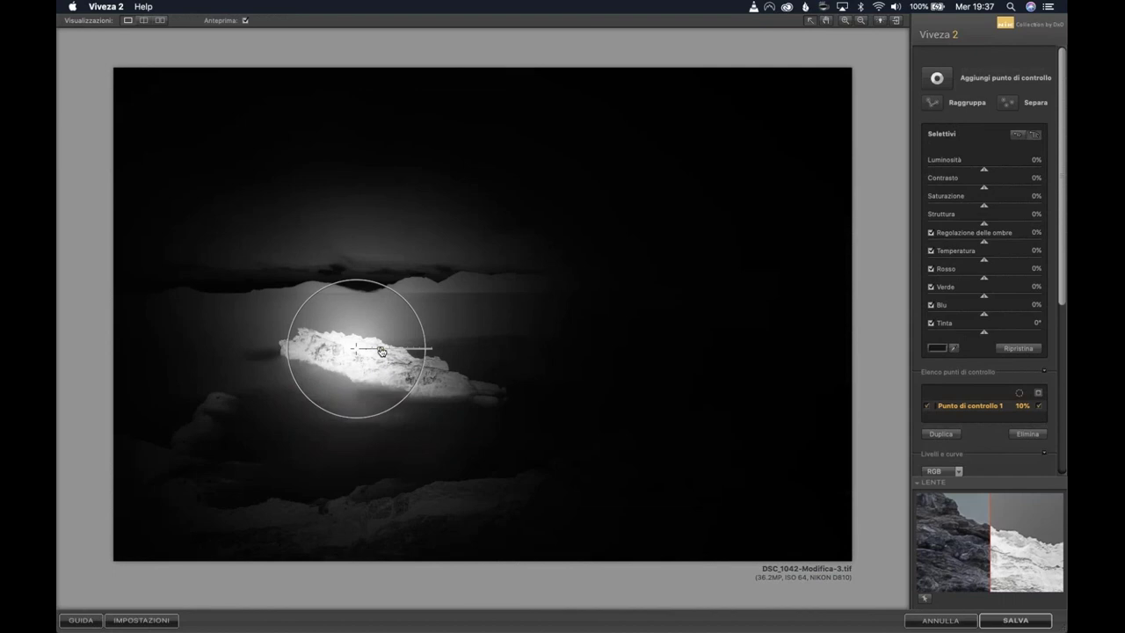
left_click_drag(382, 351, 381, 350)
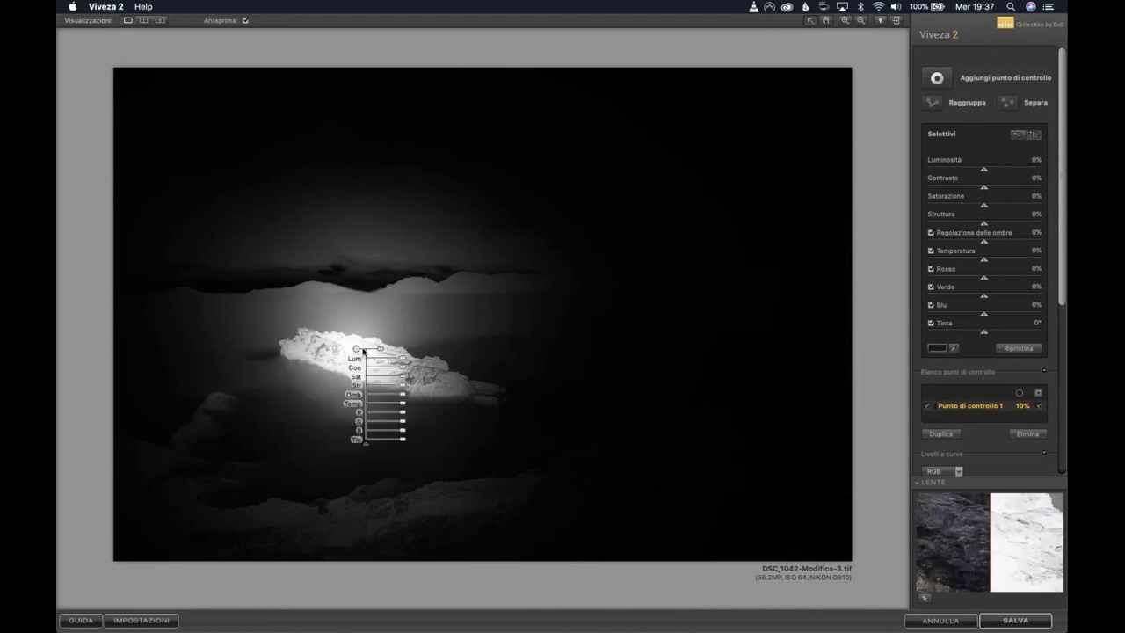
left_click(1038, 406)
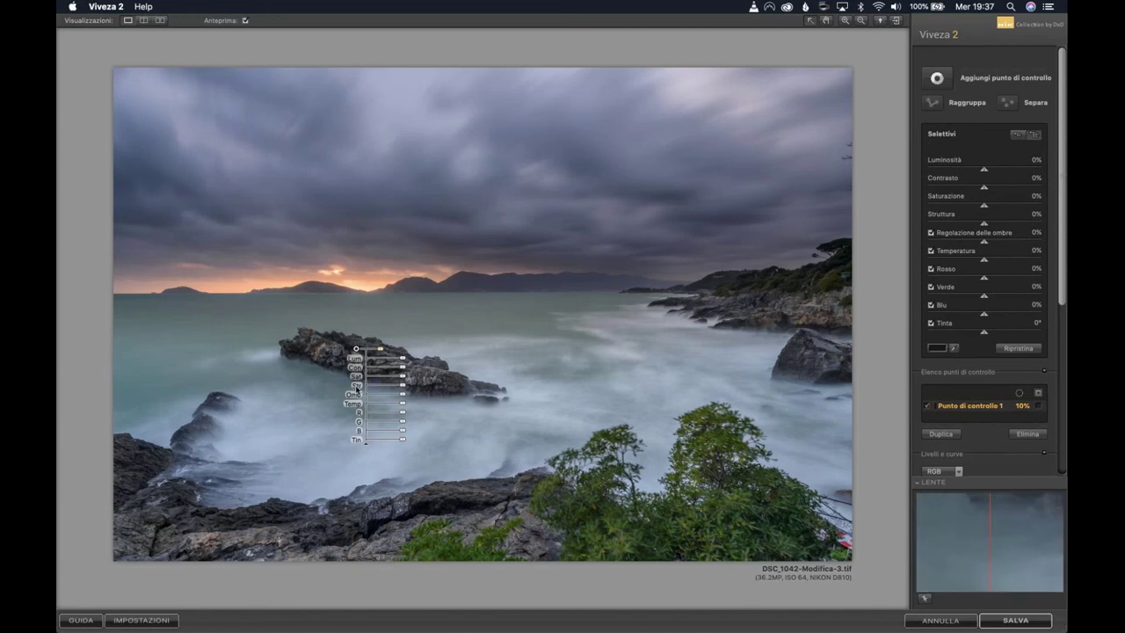
left_click(404, 387)
left_click_drag(403, 388, 412, 388)
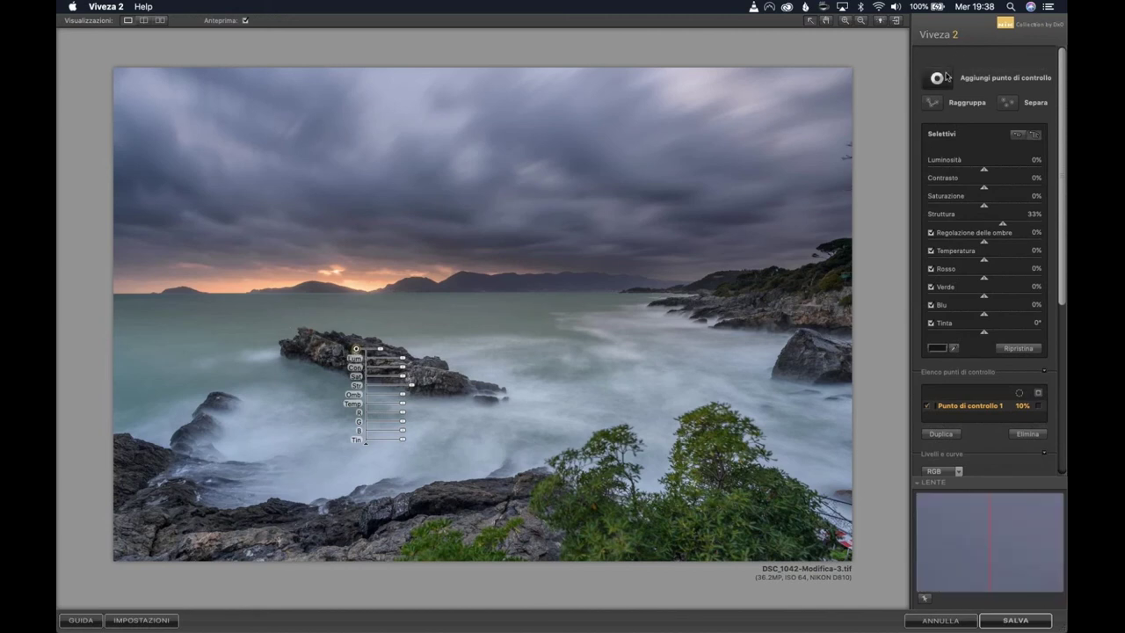
- Add a control point on the lower-left foreground rocks with Structure 53%, checking its mask, and duplicate it onto the rocks beside the bush
left_click(162, 534)
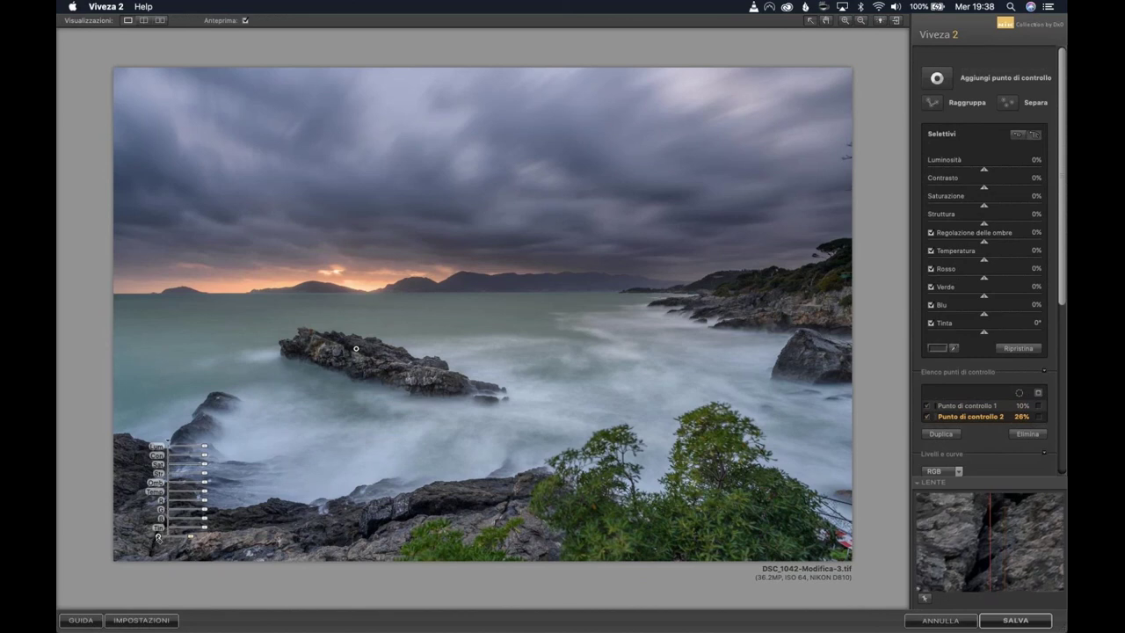
left_click(1037, 417)
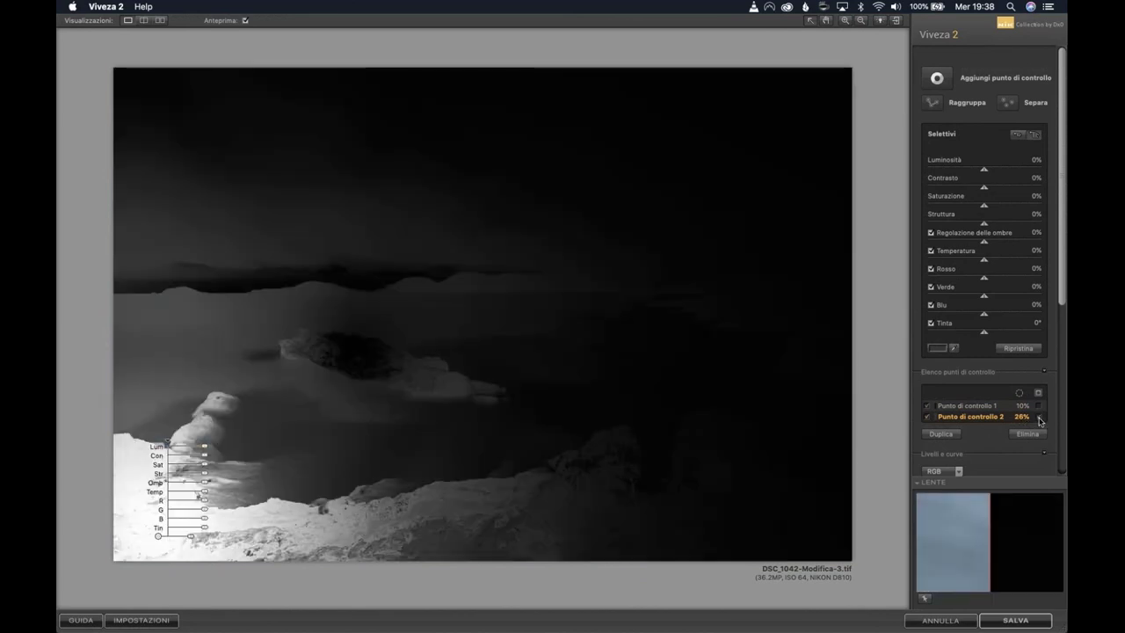
left_click(1037, 417)
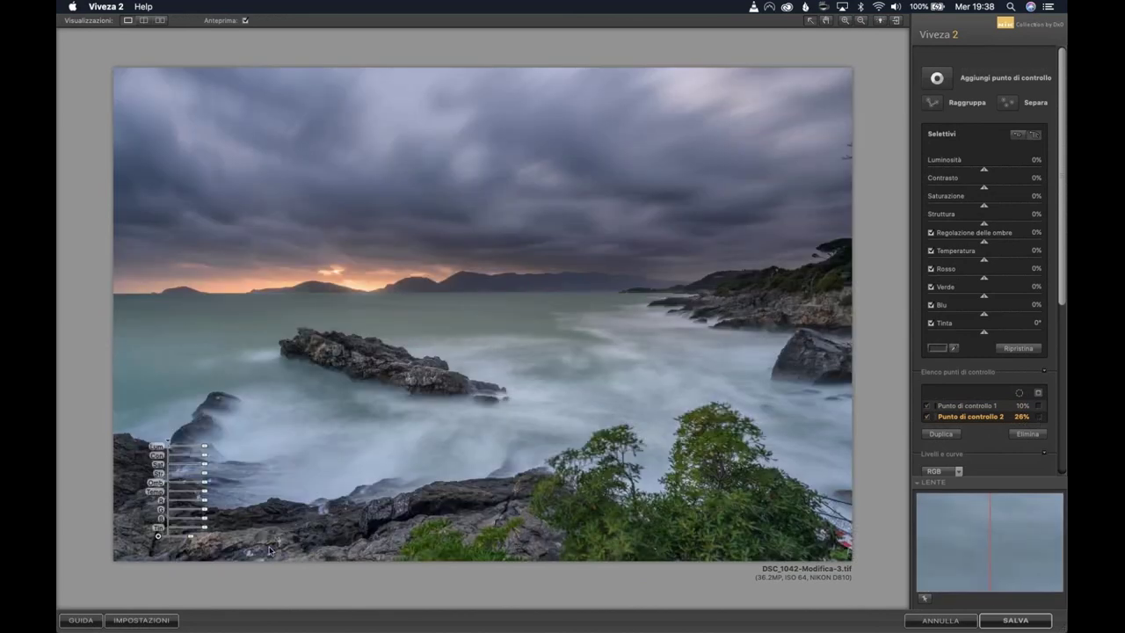
left_click_drag(205, 477, 220, 478)
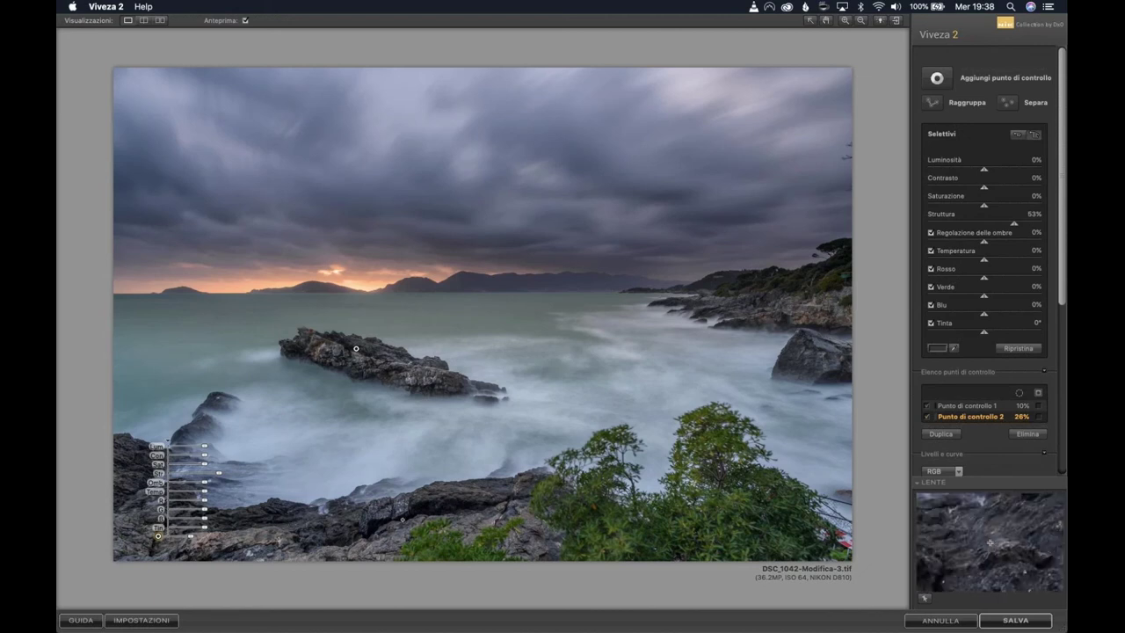
left_click_drag(159, 535, 492, 512)
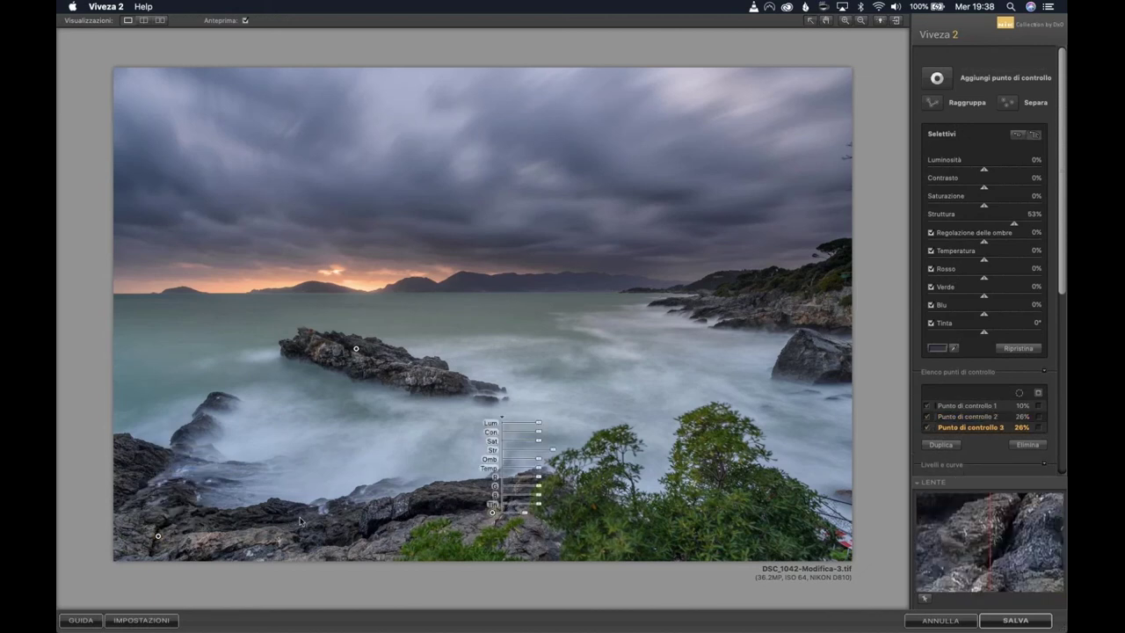
left_click(469, 519)
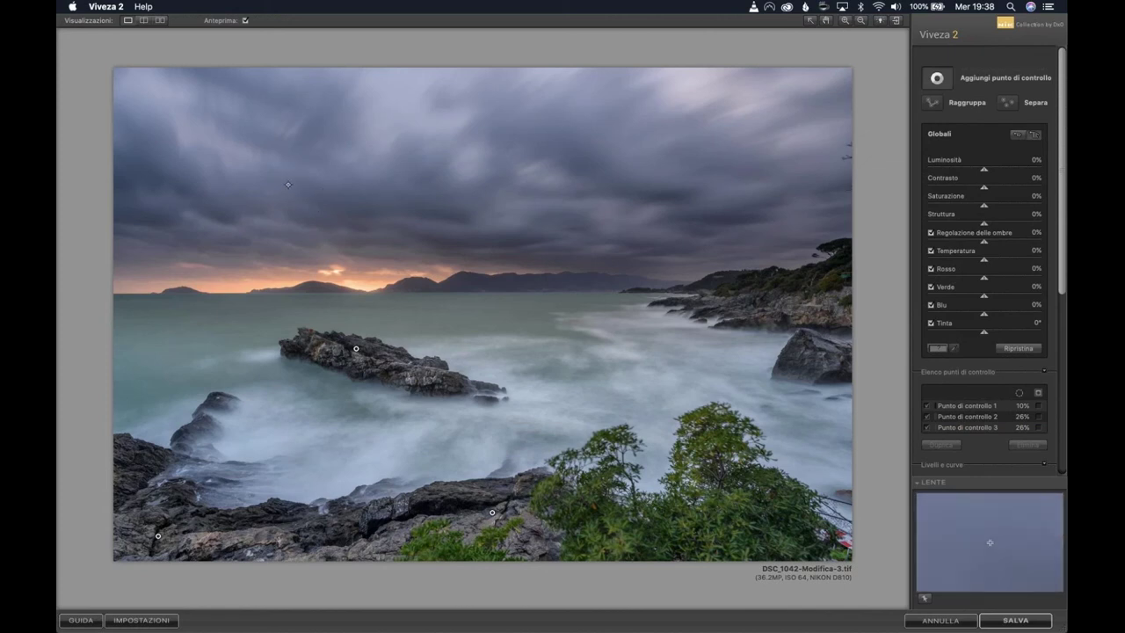
- Add a control point in the left part of the sky and reduce its area of influence to 18% while viewing its mask
left_click(294, 186)
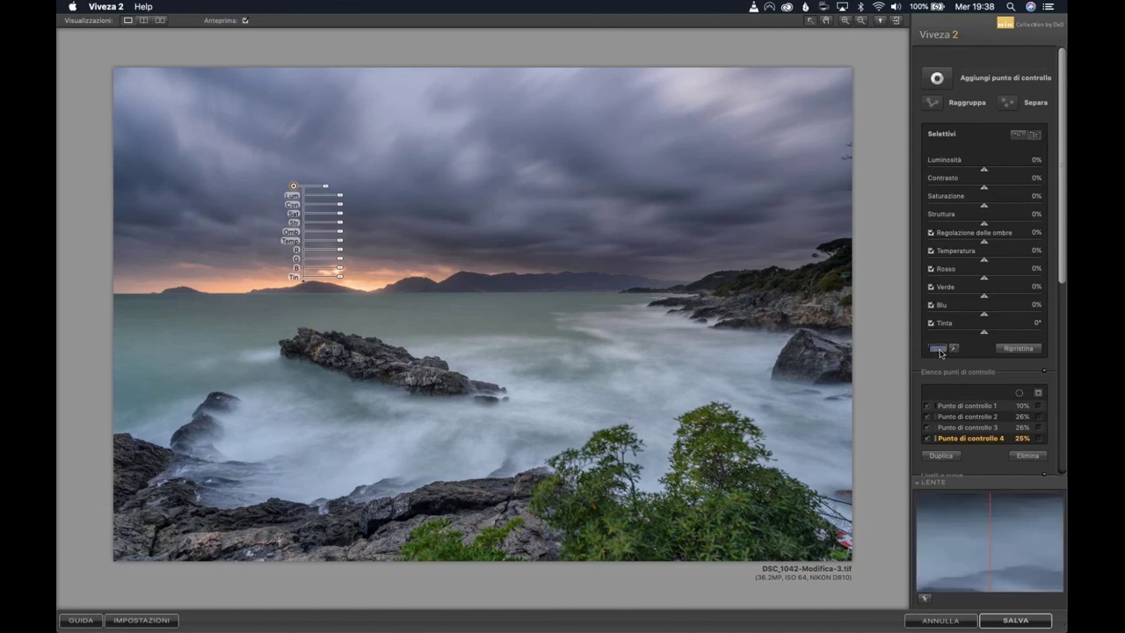
left_click(1038, 438)
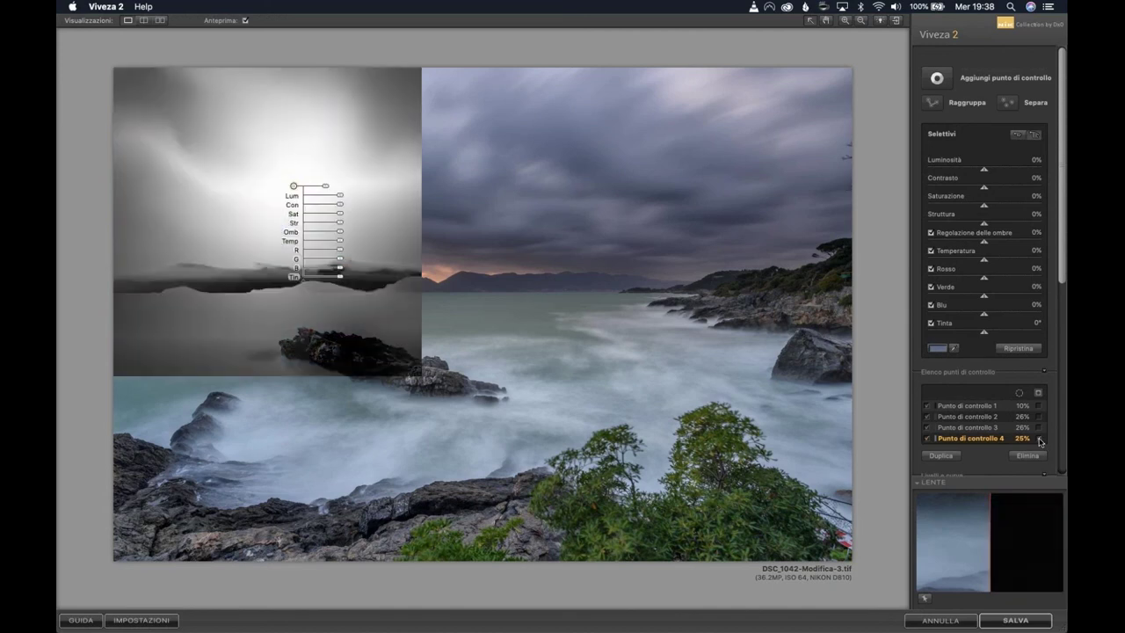
left_click_drag(326, 185, 328, 190)
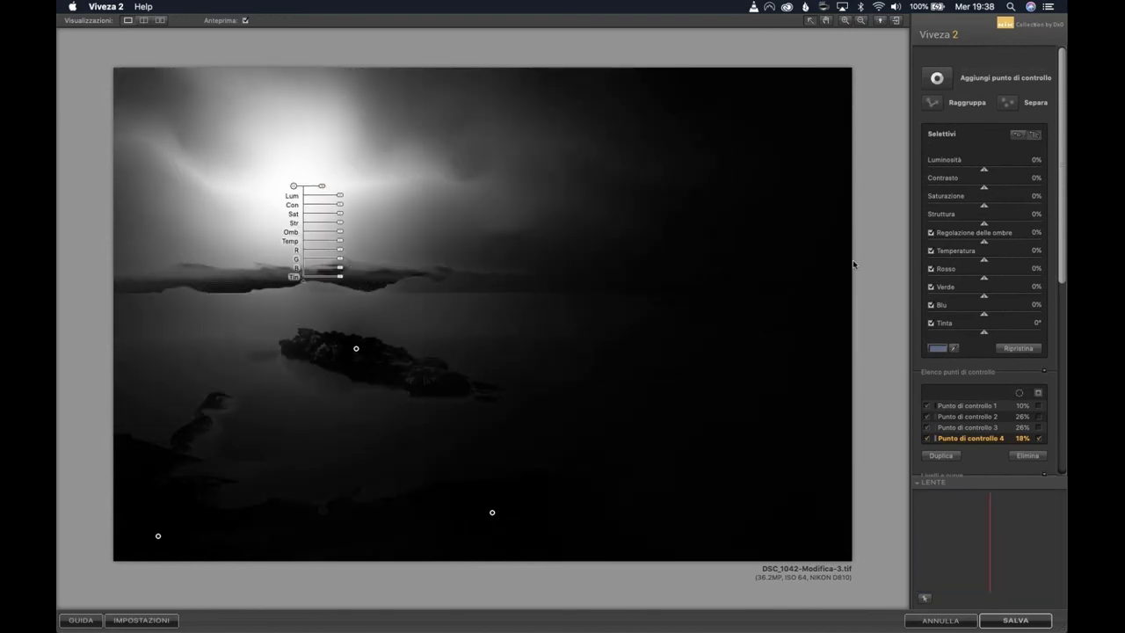
left_click(1039, 438)
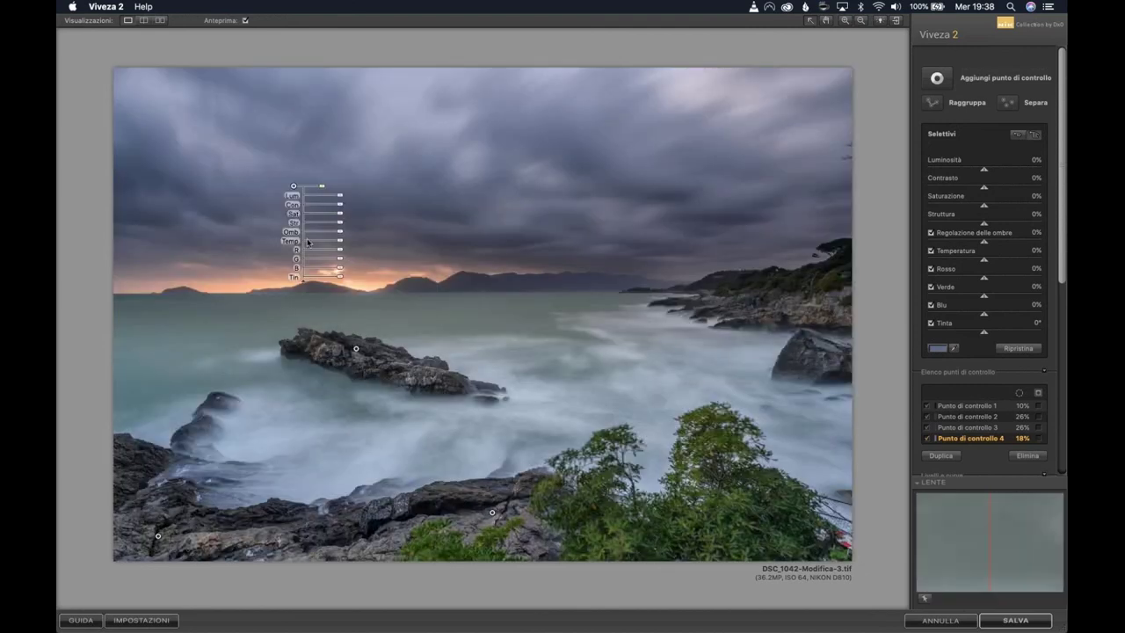
- Set the sky control point's Structure to 35% and Contrast to 40%
left_click(337, 225)
left_click_drag(337, 226, 350, 225)
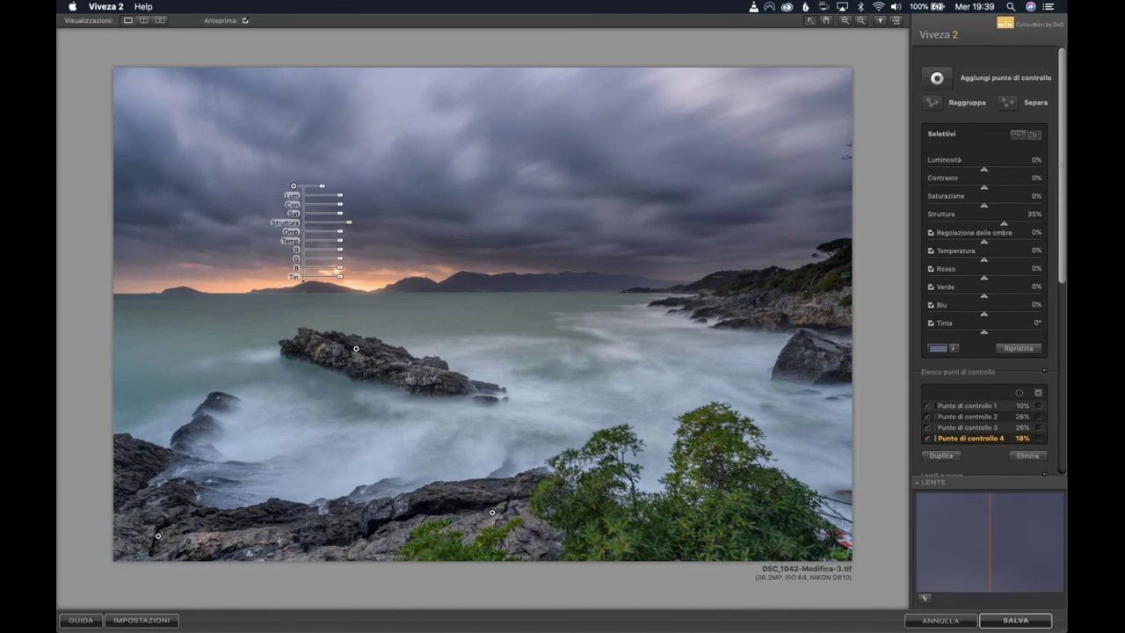
left_click_drag(339, 205, 353, 208)
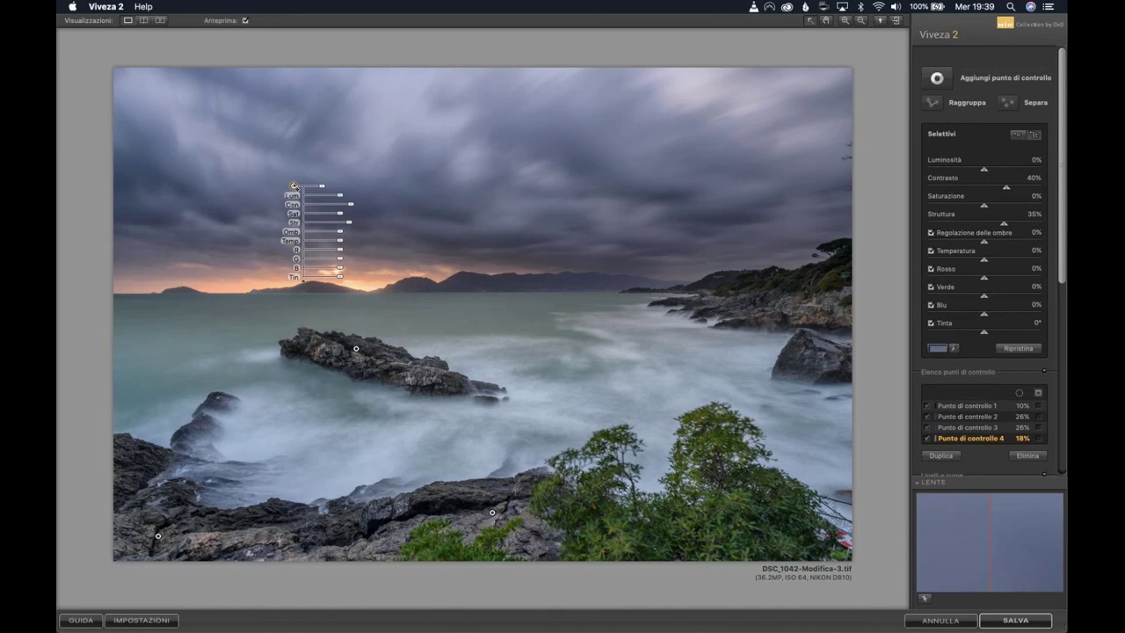
- Duplicate the sky control point onto the central clouds and the brighter upper-right clouds, and deselect the points
left_click_drag(294, 185, 511, 192)
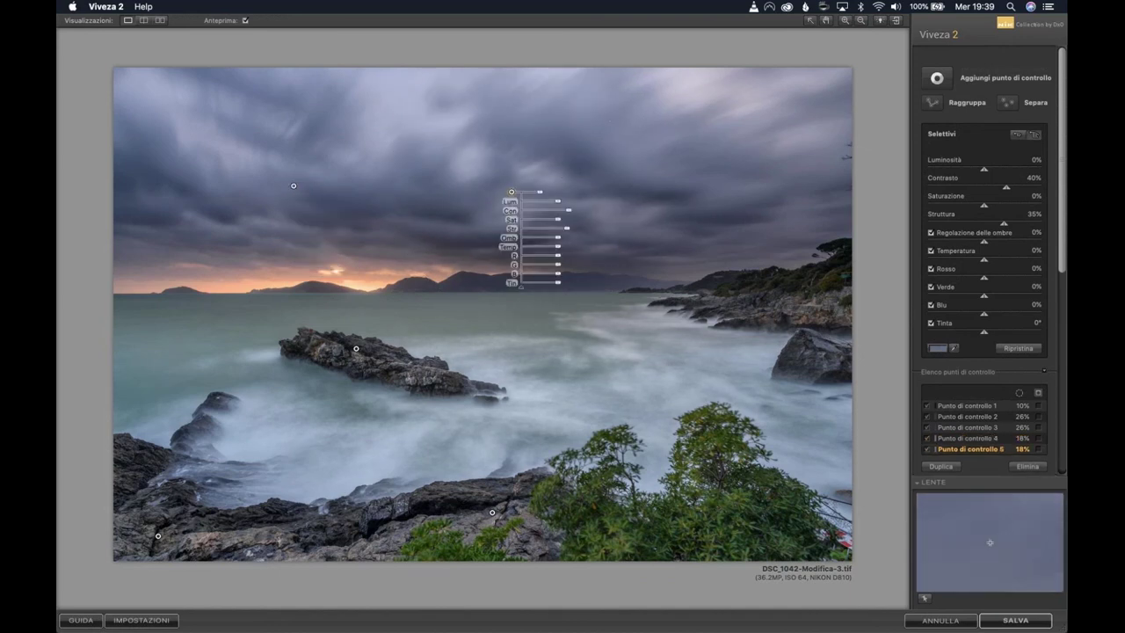
left_click(651, 116)
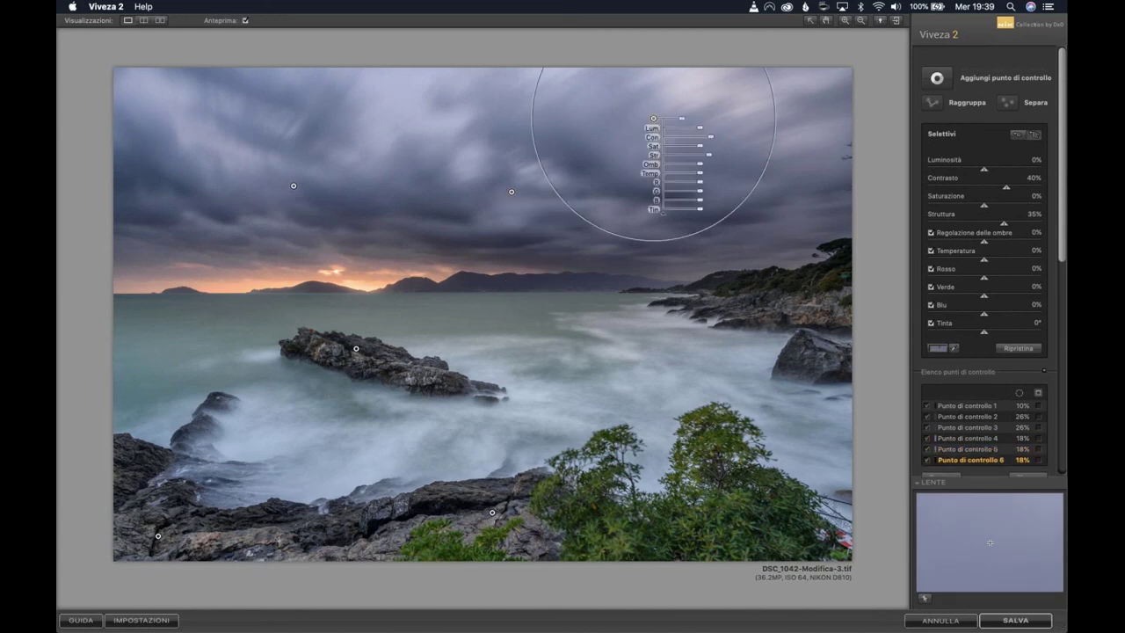
left_click(623, 40)
- Compare the photo with the Viveza preview off and on, and save the edited image back to Lightroom
left_click(245, 20)
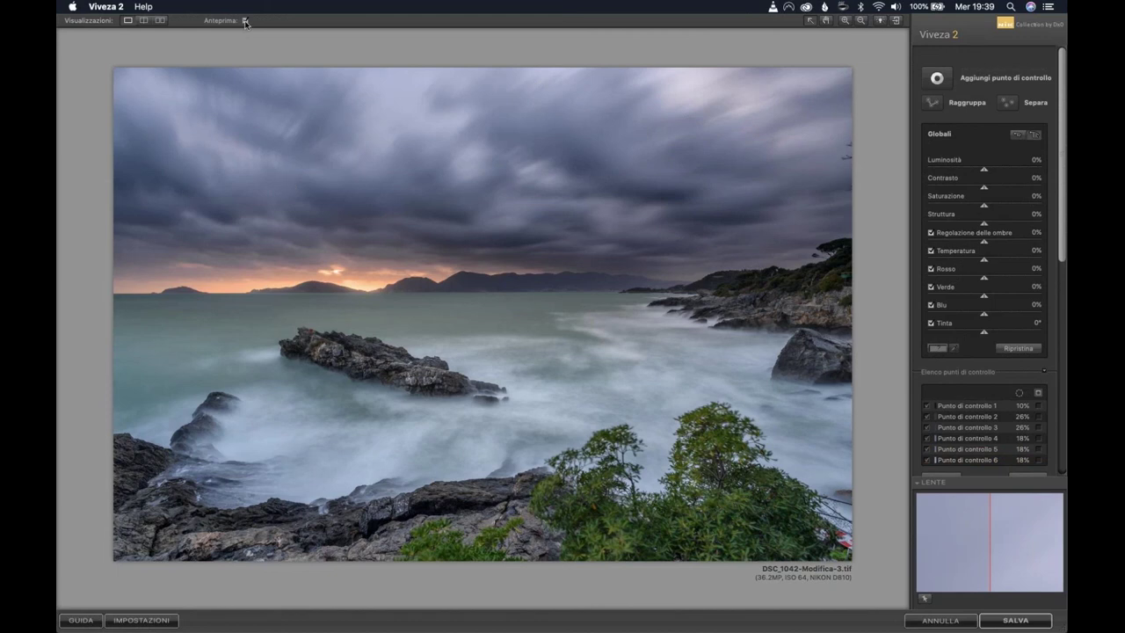
left_click(245, 21)
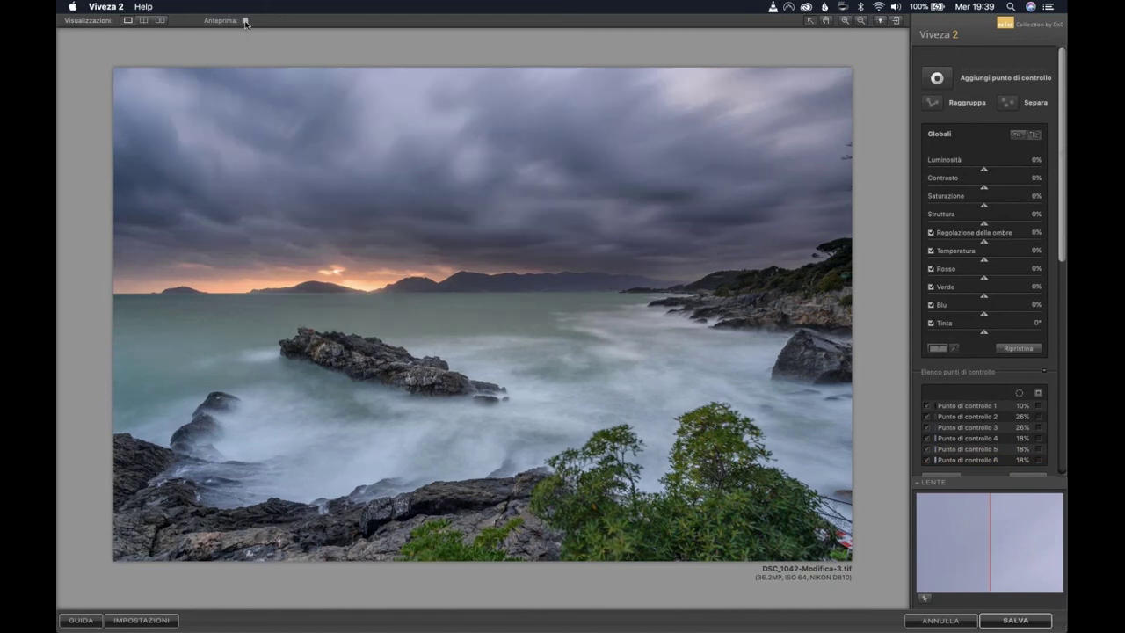
left_click(245, 21)
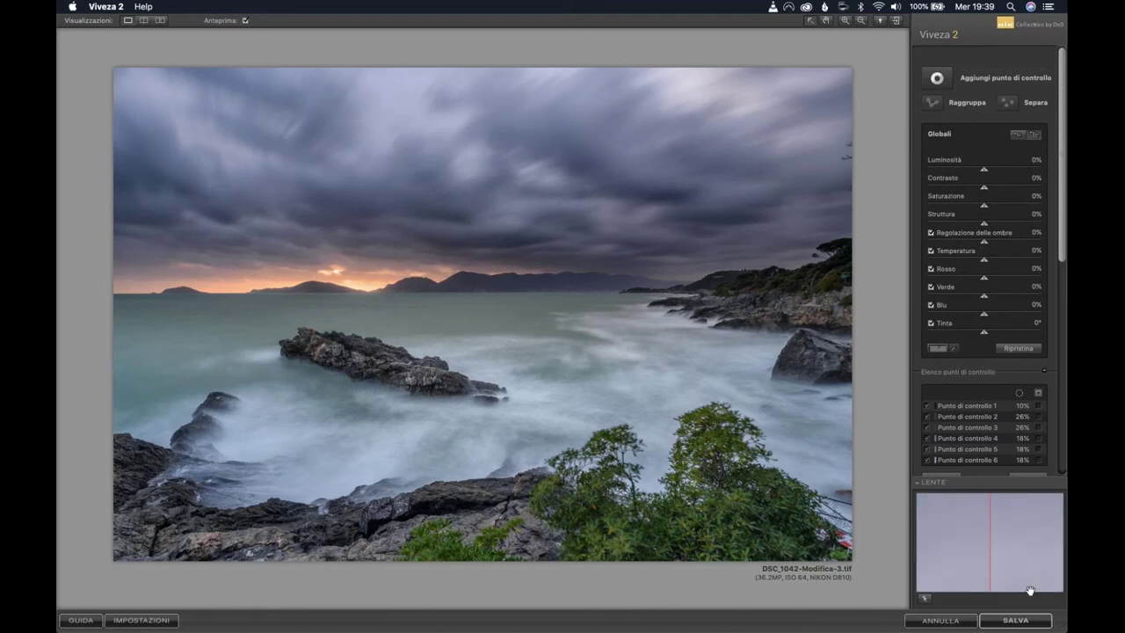
left_click(1018, 620)
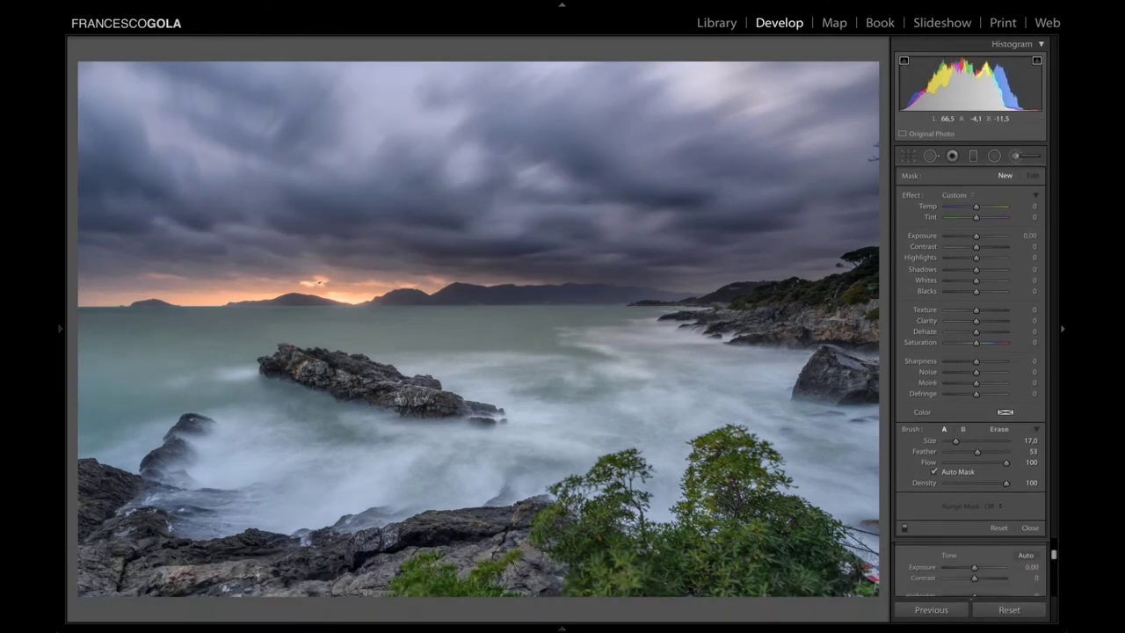
- Open a copy of the Viveza-edited TIFF with Lightroom adjustments in Adobe Photoshop CC 2019, keeping the embedded ProPhoto RGB profile
key("g")
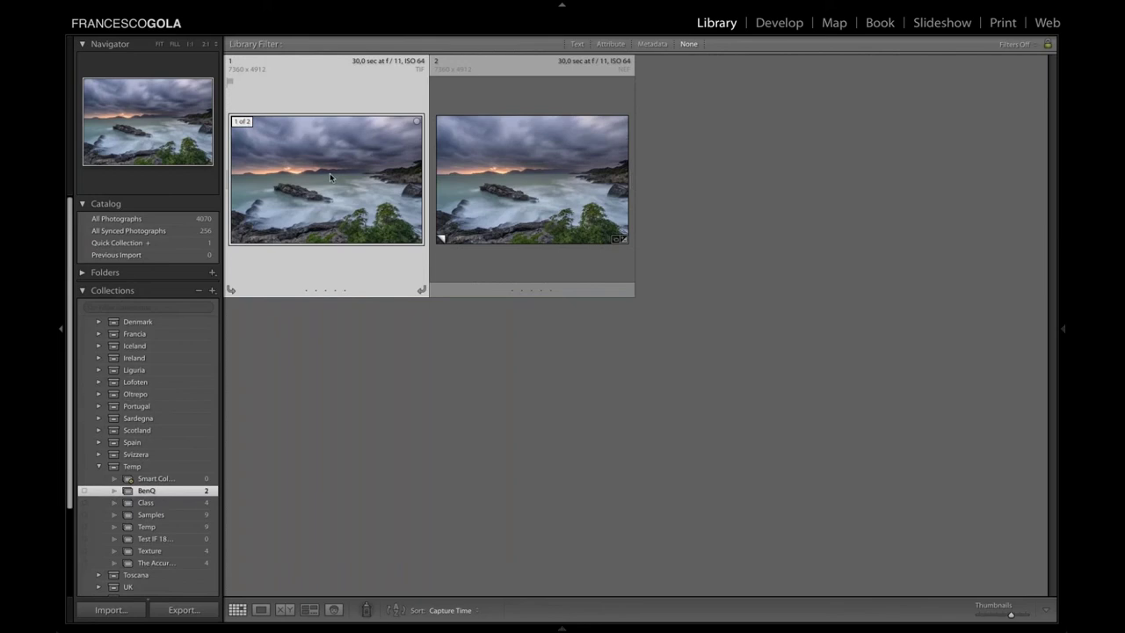
key("d")
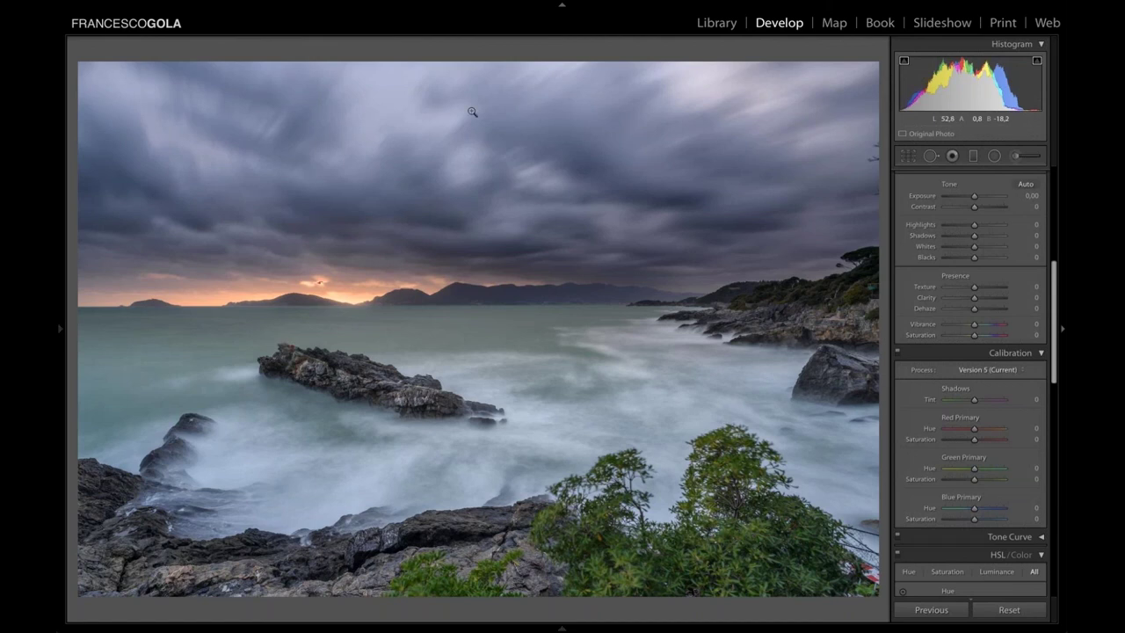
right_click(436, 163)
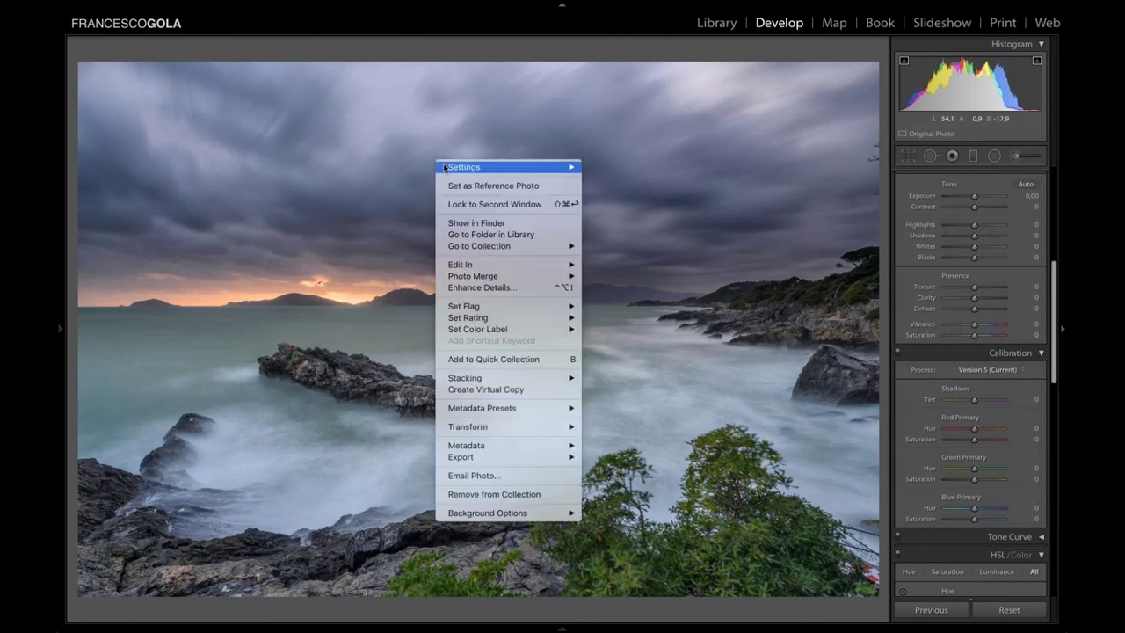
mouse_move(473, 266)
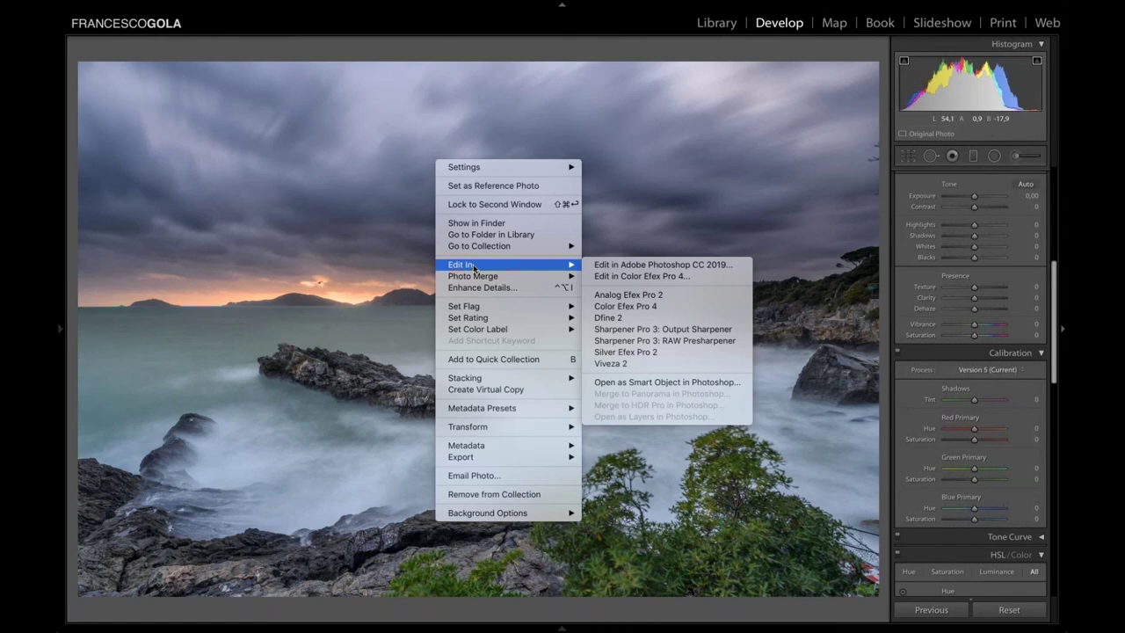
left_click(612, 265)
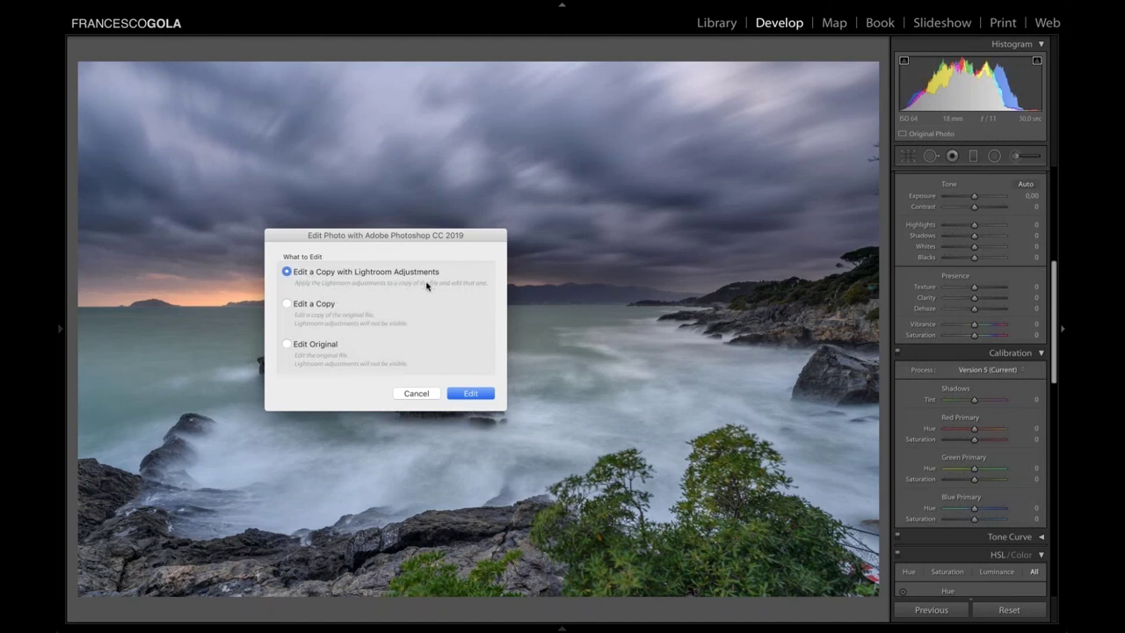
left_click(482, 400)
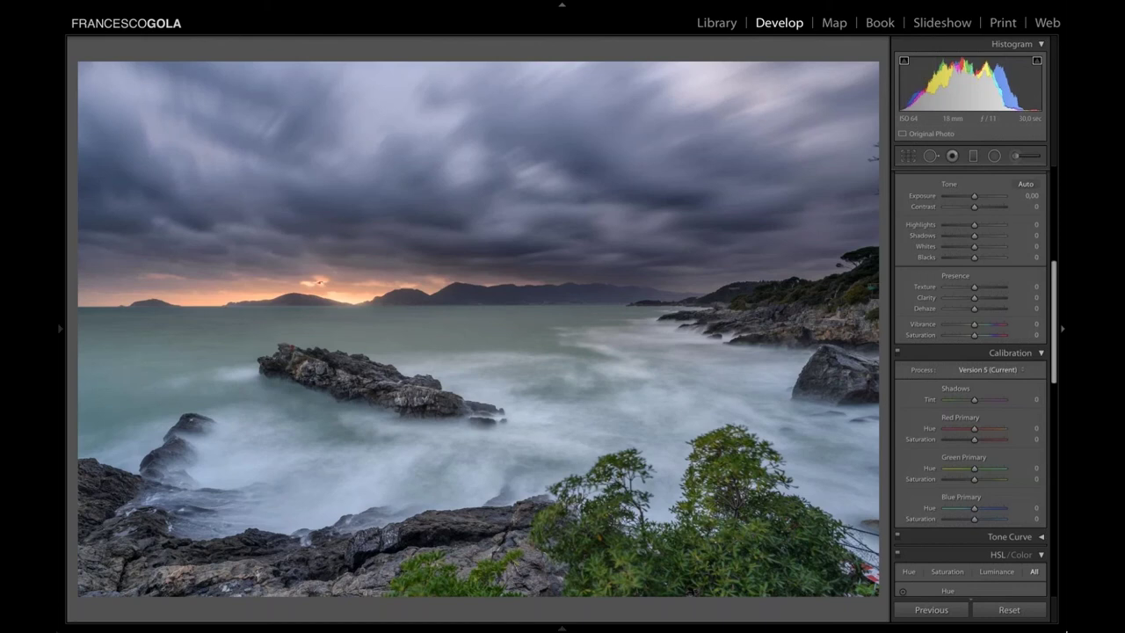
key("ctrl+Up")
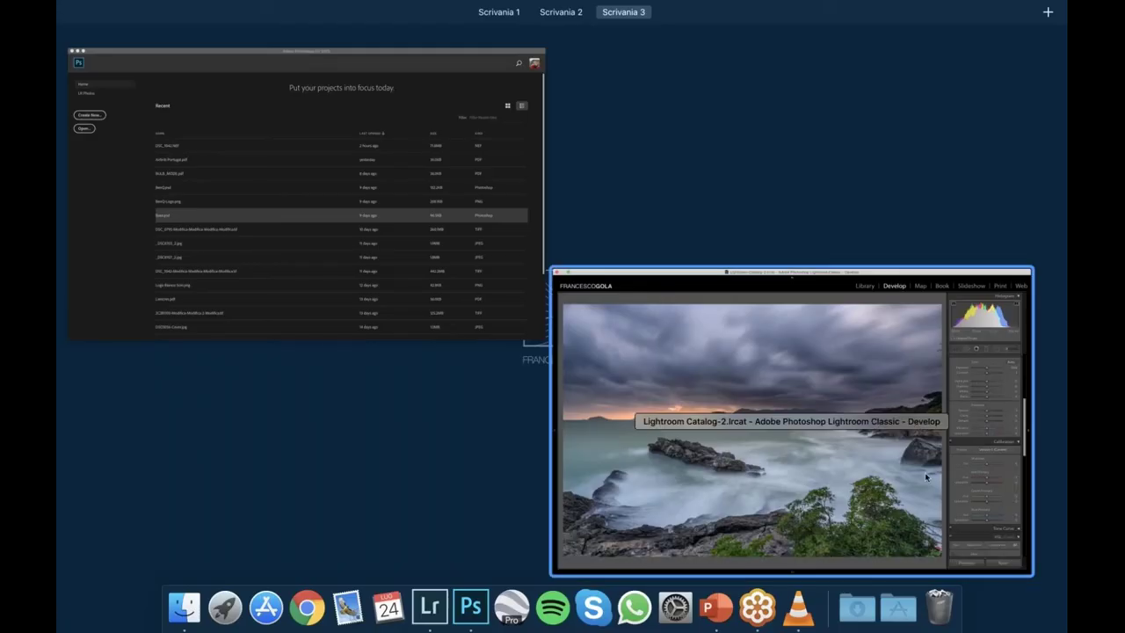
left_click(925, 477)
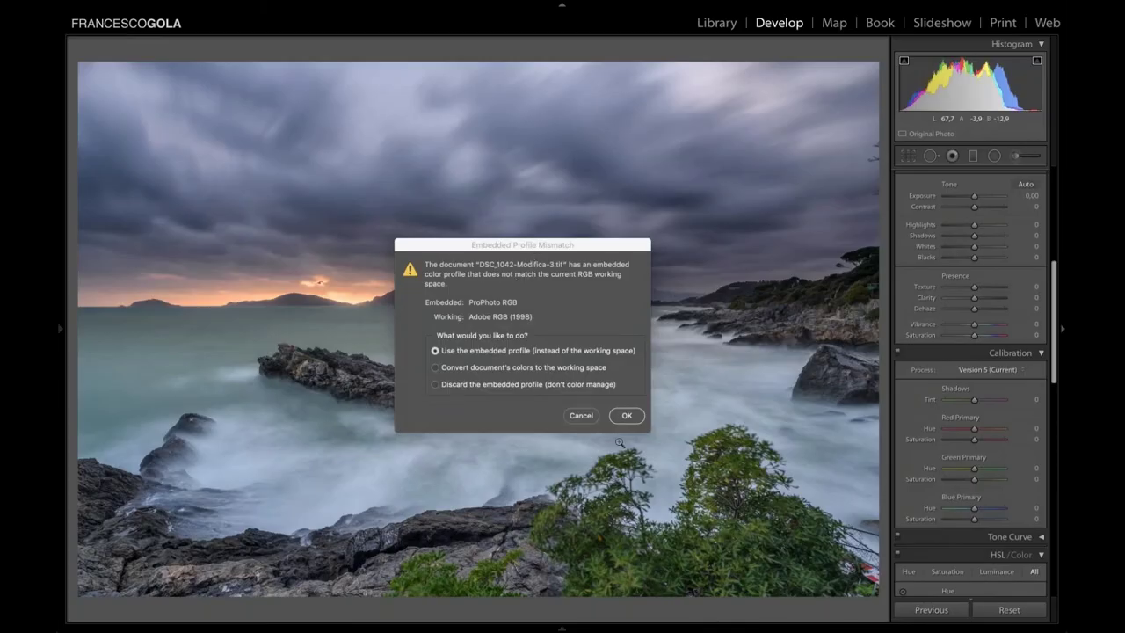
left_click(627, 416)
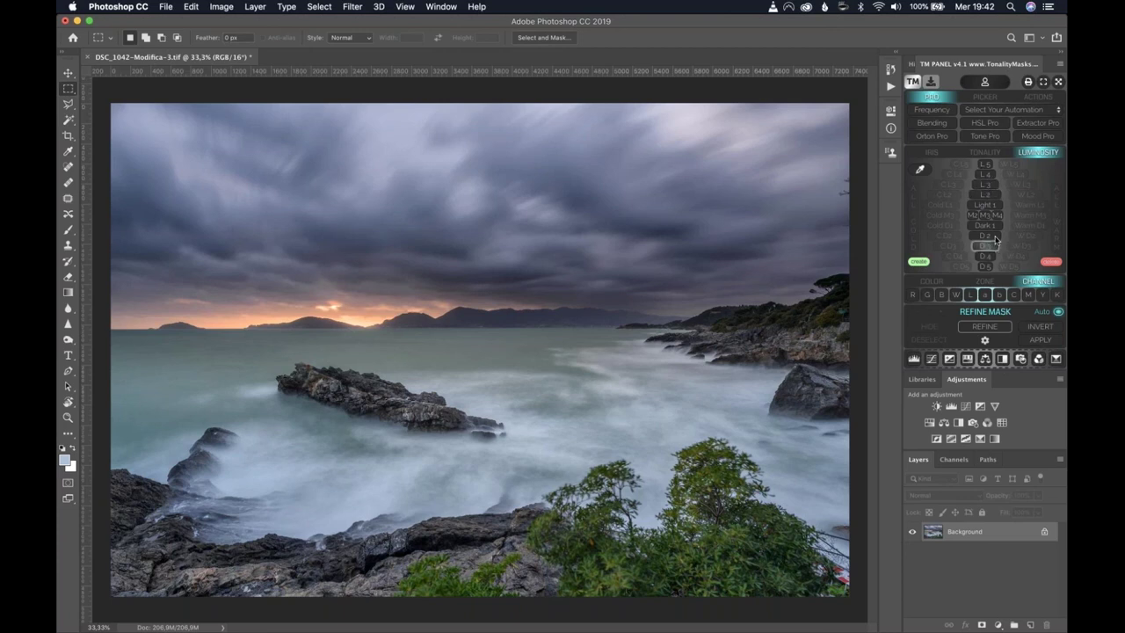
- Preview the Lights 3 and Lights 4 luminosity masks on the photo and cancel each without creating a selection
left_click(992, 182)
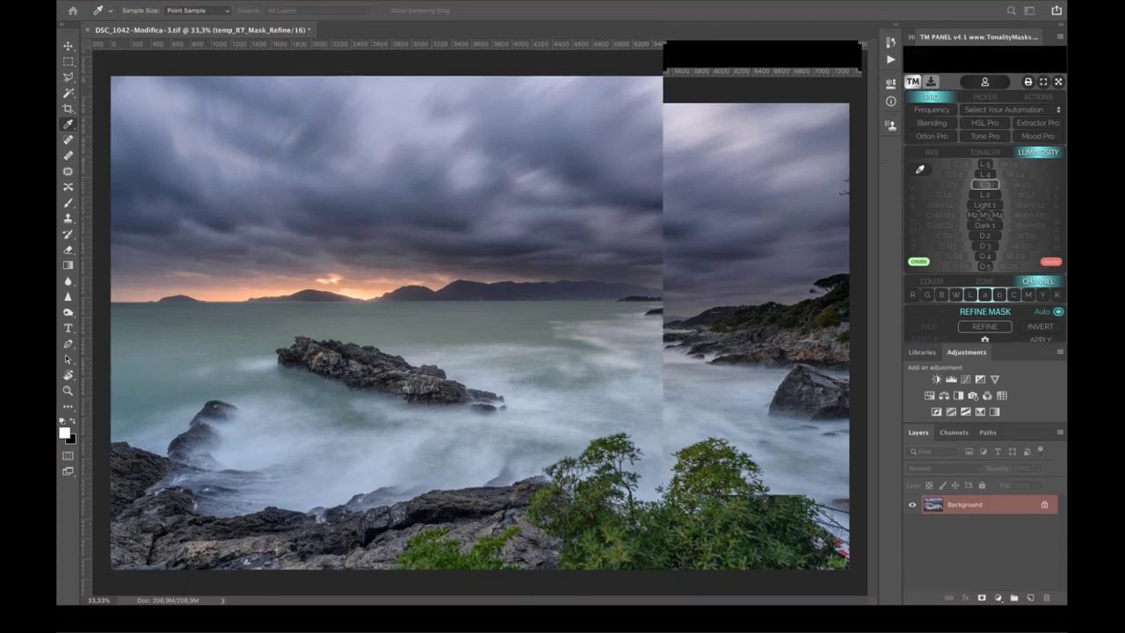
left_click_drag(939, 80, 757, 74)
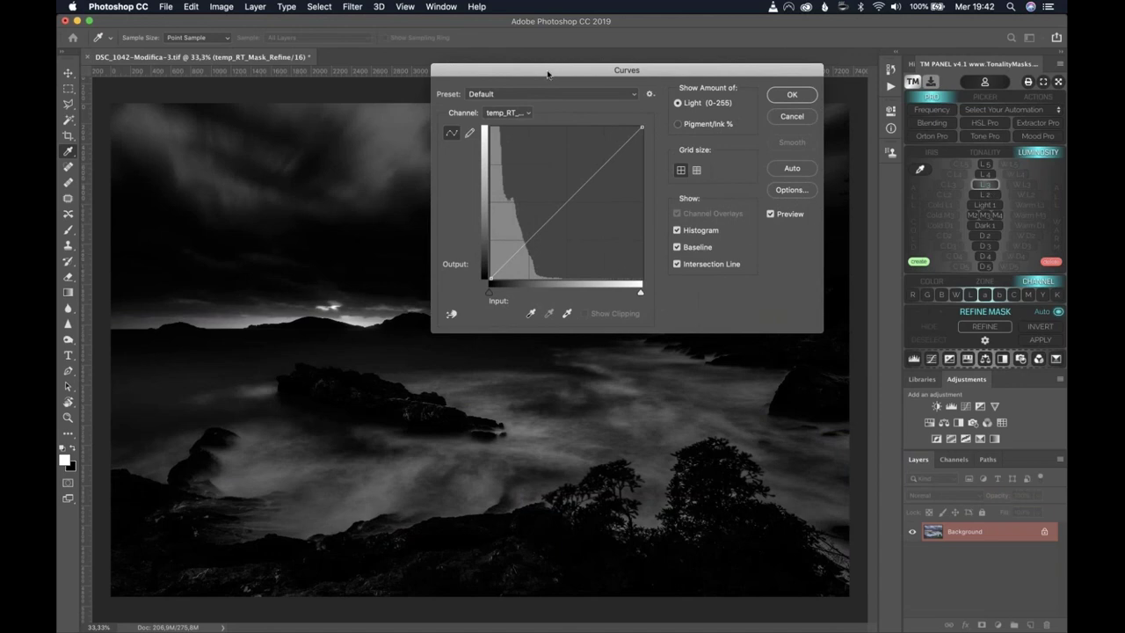
left_click_drag(550, 69, 251, 299)
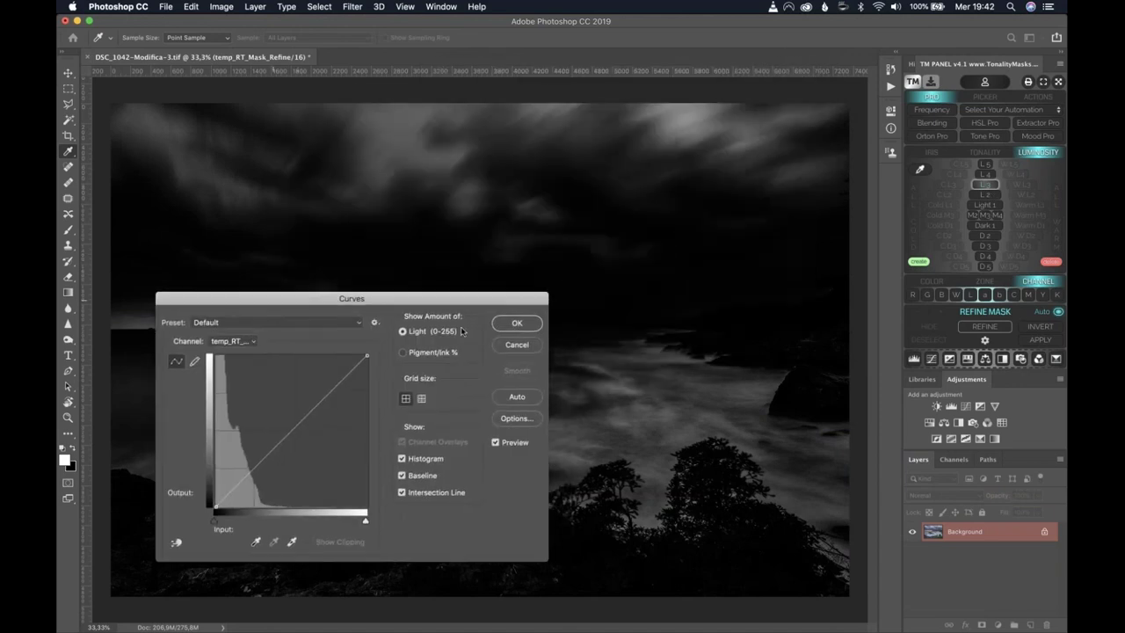
left_click(517, 345)
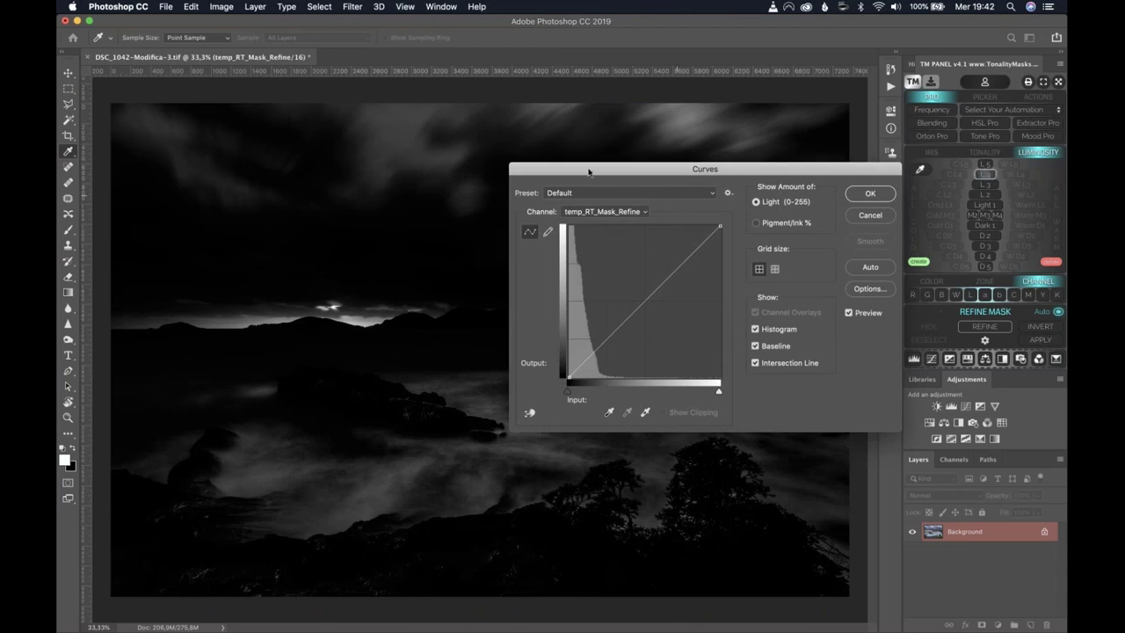
left_click_drag(588, 172, 247, 176)
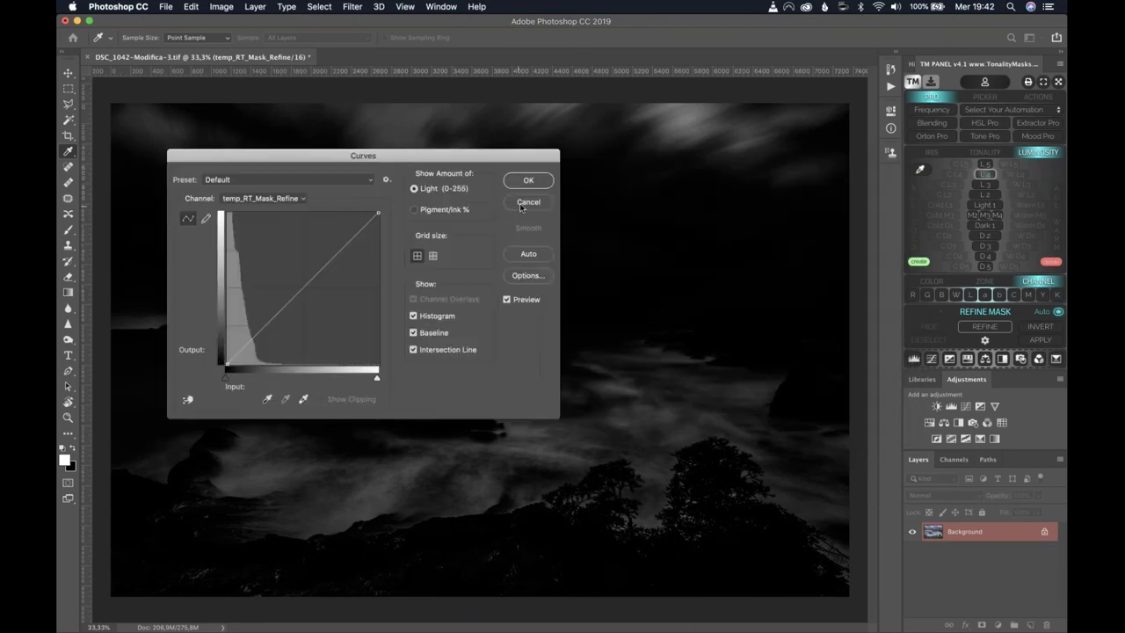
left_click(529, 202)
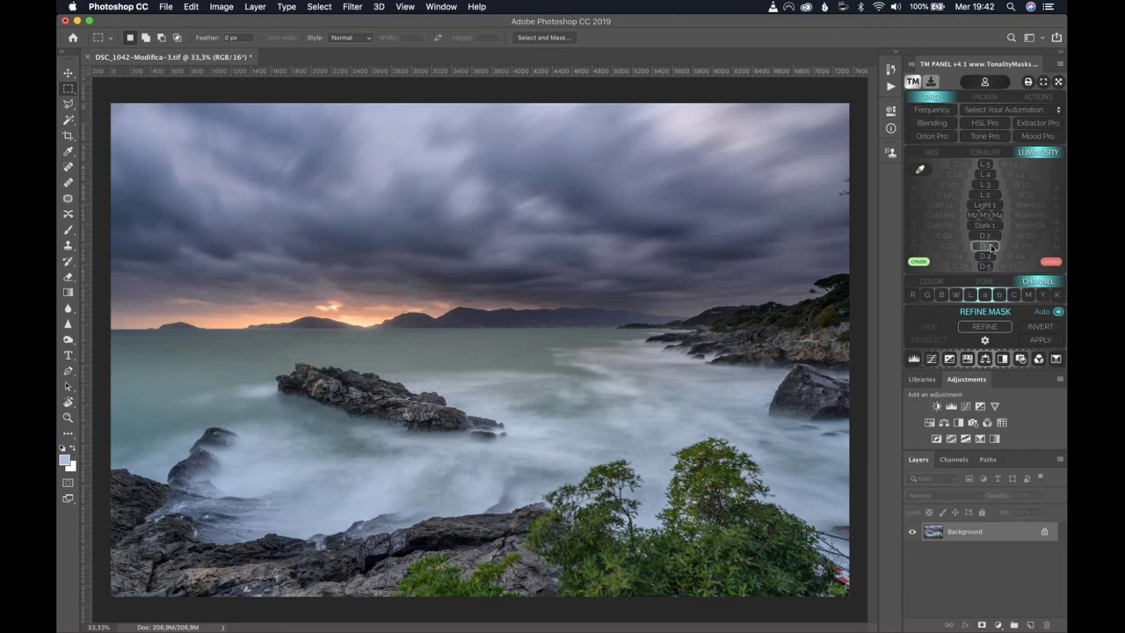
- Preview the Darks 3 and Darks 5 luminosity masks on the photo and cancel each without creating a selection
left_click(990, 249)
left_click_drag(533, 162, 462, 125)
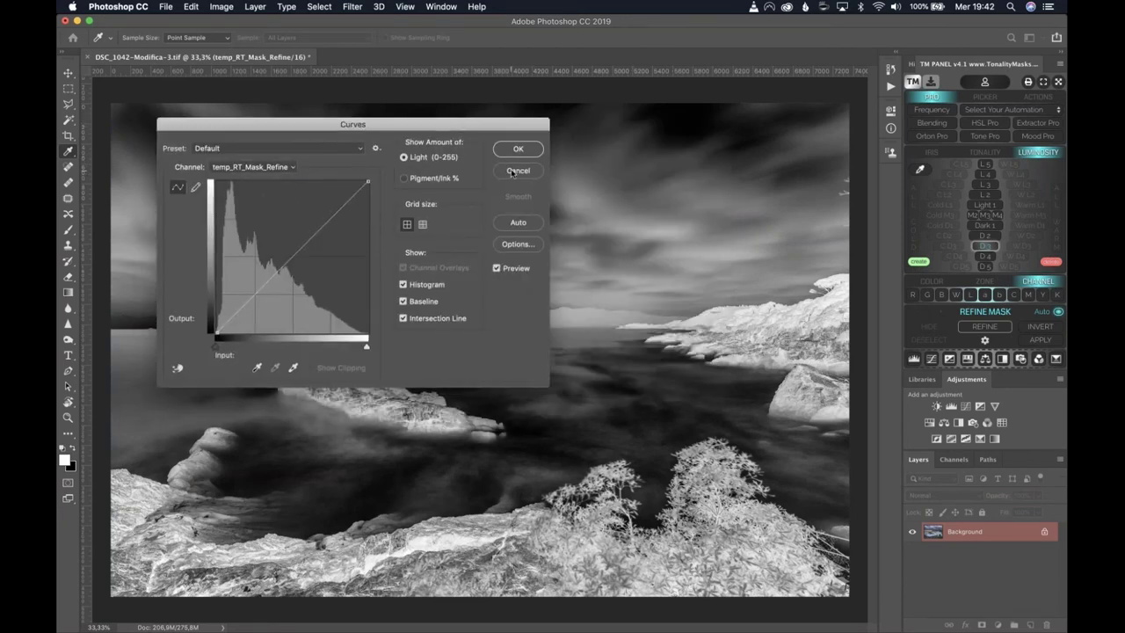
left_click(516, 171)
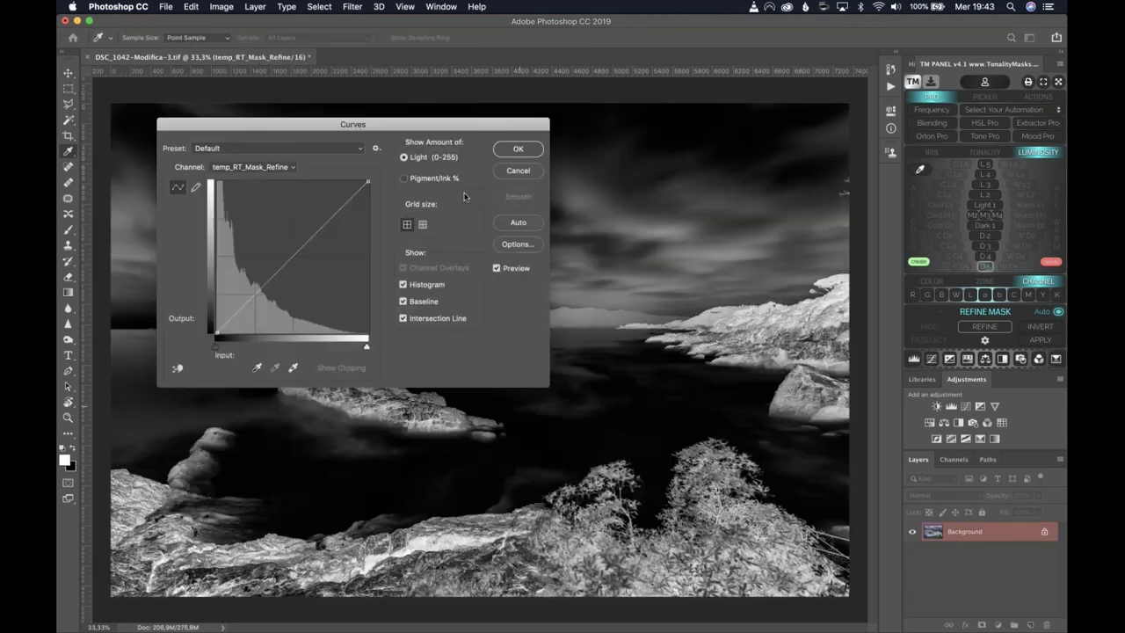
left_click_drag(544, 124, 574, 110)
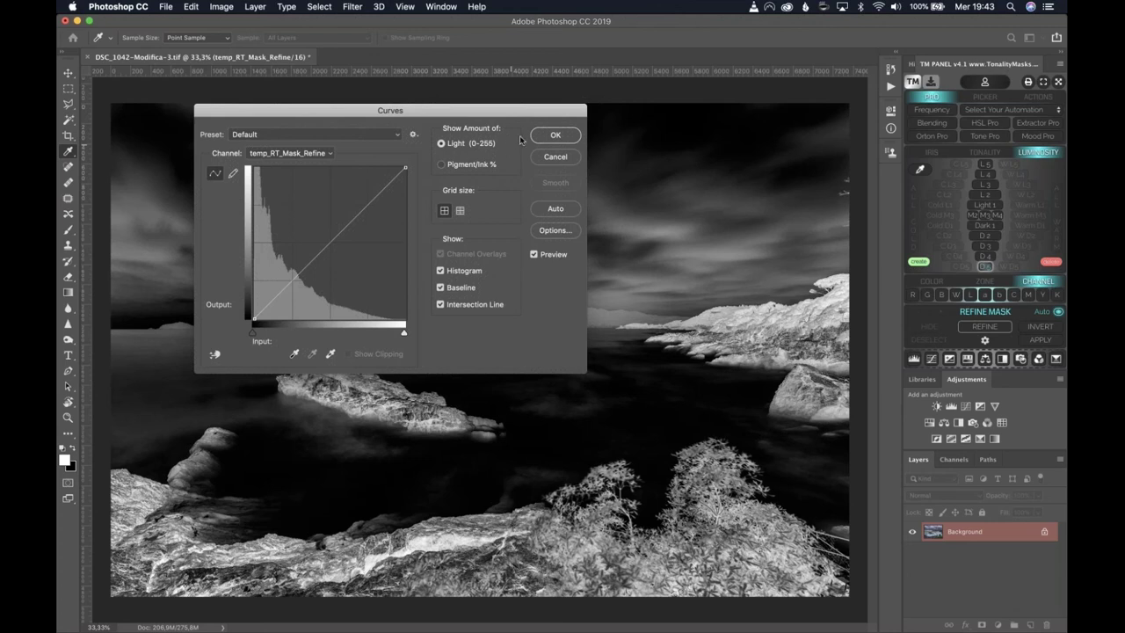
left_click(571, 162)
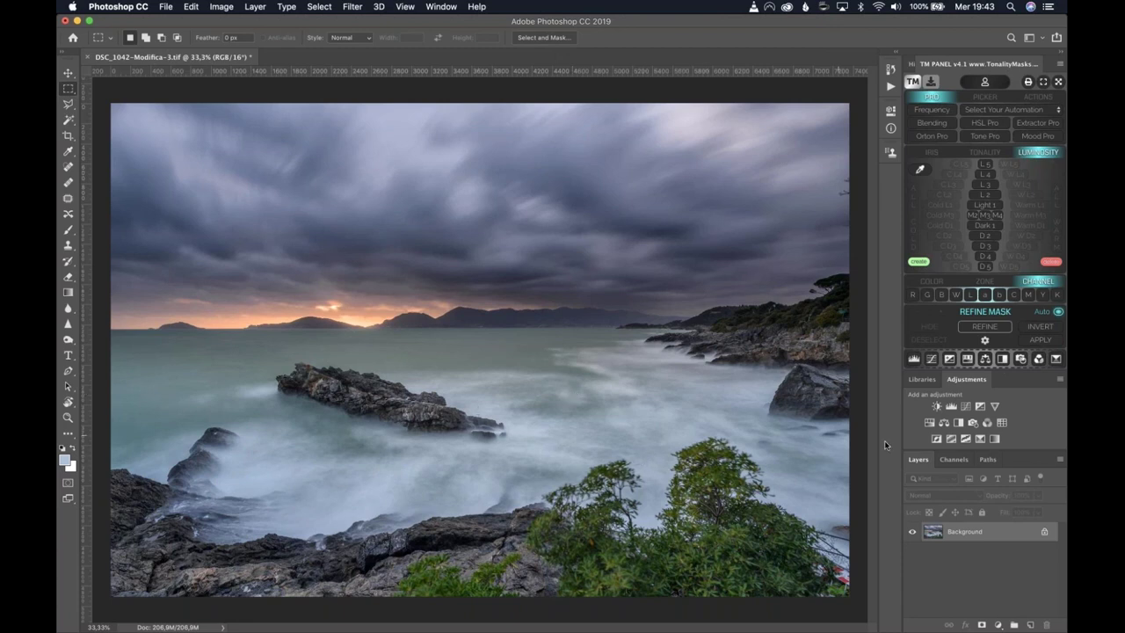
- Generate the Cold Lights 3 tonality mask with its white point input at 169 and apply it to a Hue/Saturation adjustment layer
left_click(994, 153)
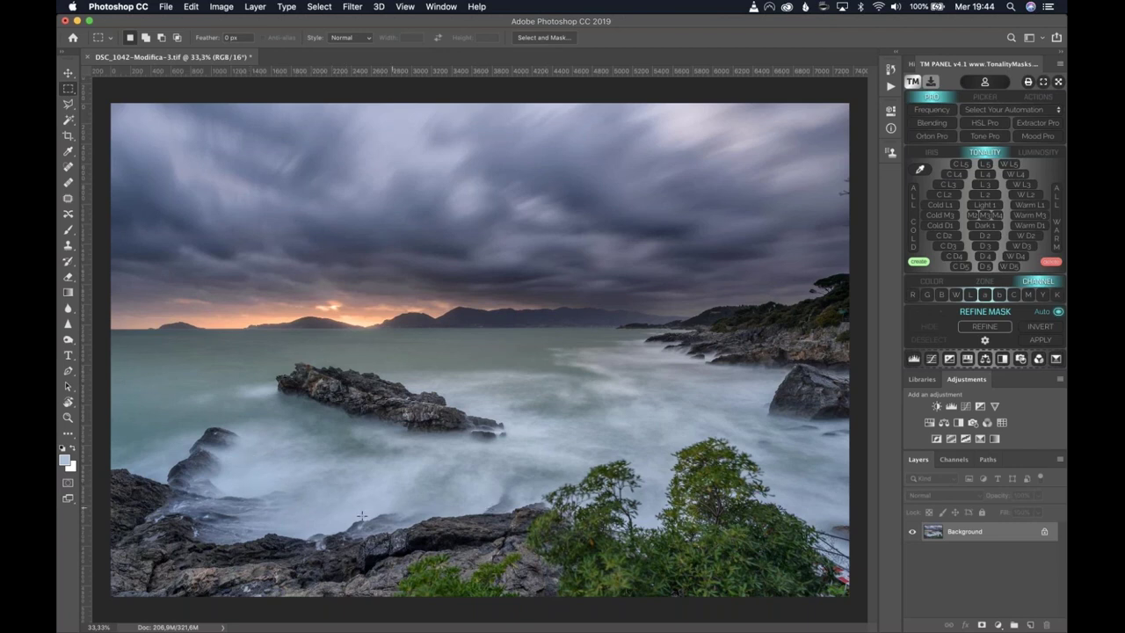
left_click(952, 189)
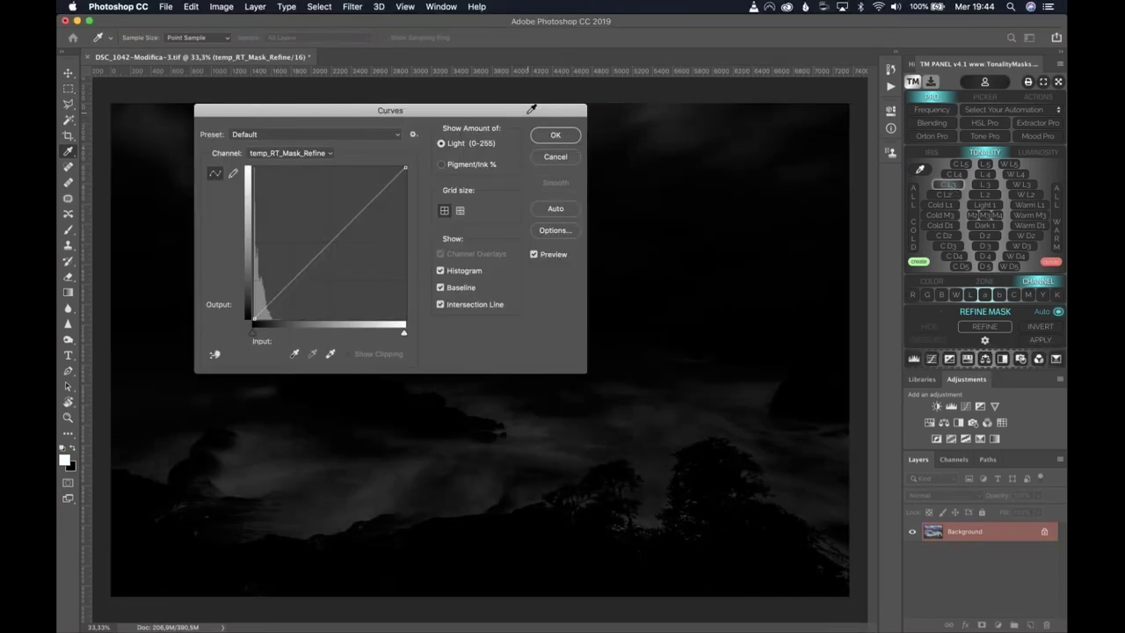
left_click_drag(568, 106, 885, 118)
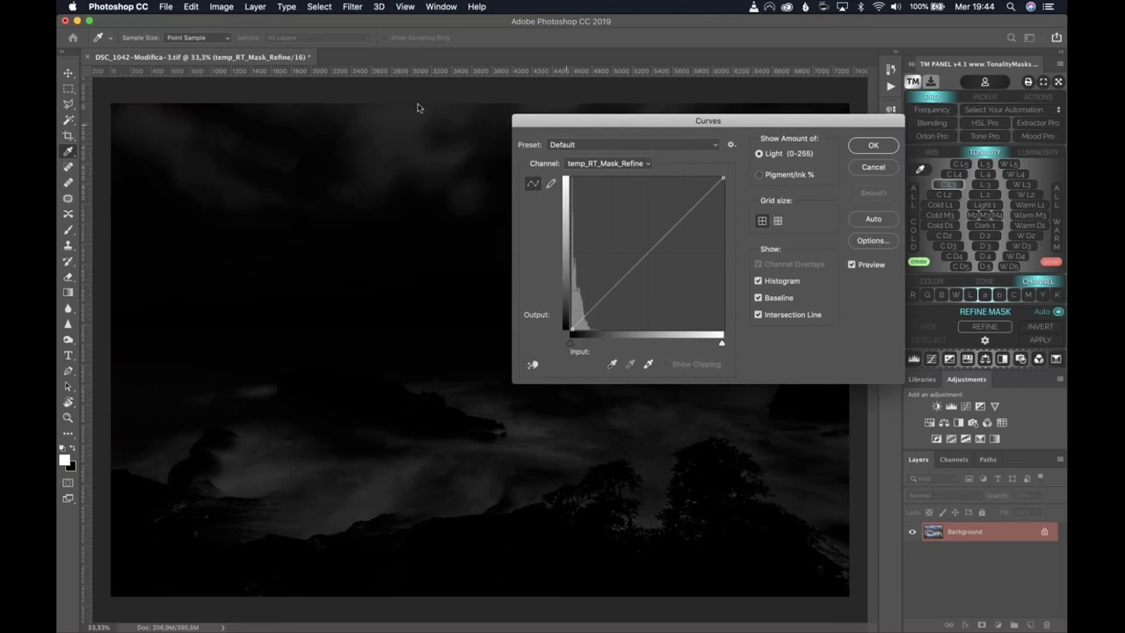
left_click_drag(615, 120, 364, 89)
left_click_drag(470, 312, 419, 314)
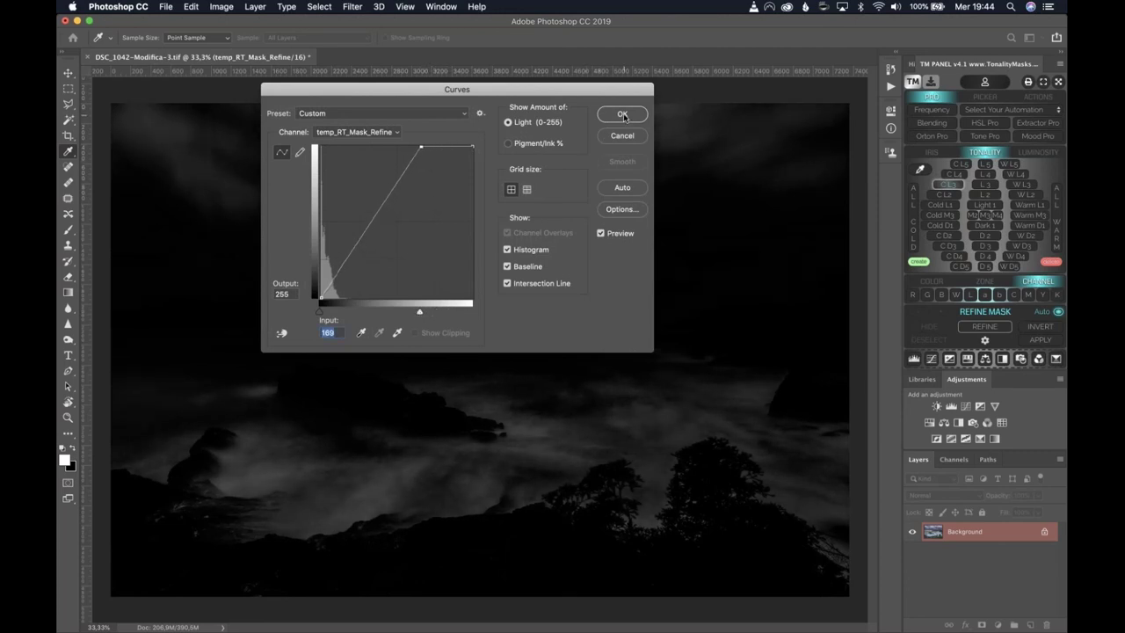
left_click(622, 115)
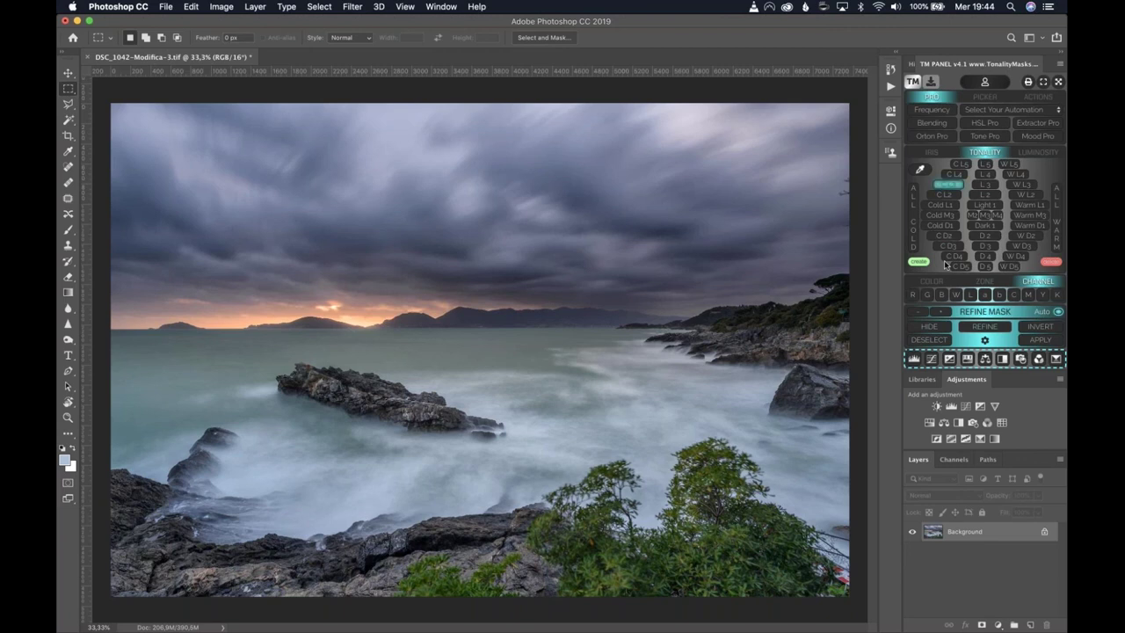
left_click(966, 359)
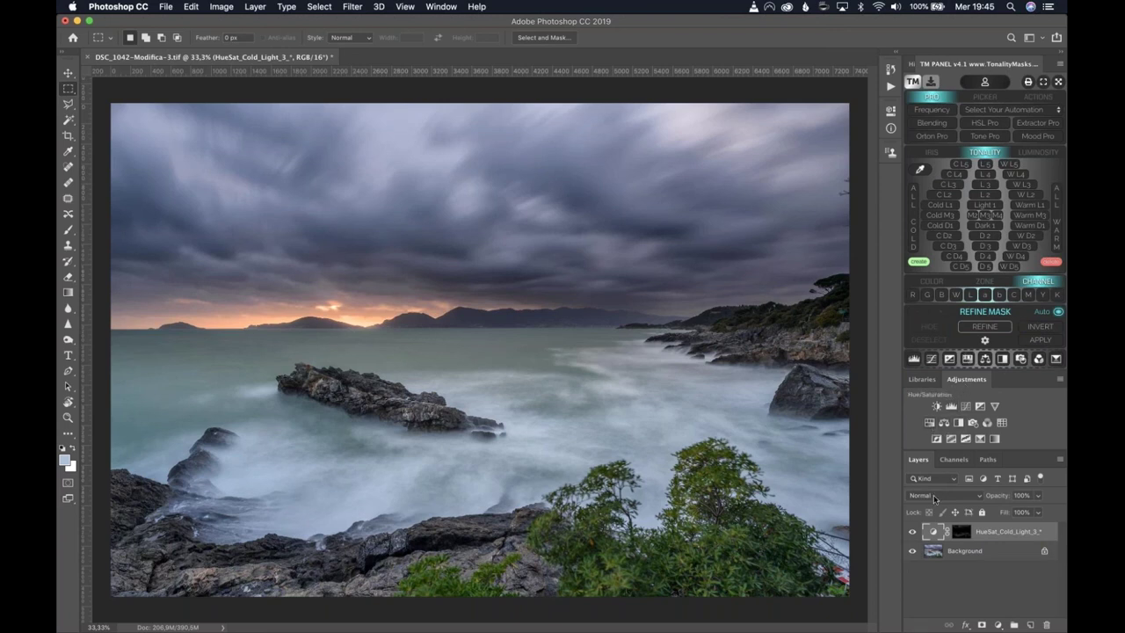
- Display the Hue/Saturation layer's mask, clear the whole sky down to just below the horizon to black, and deselect
left_click(961, 532)
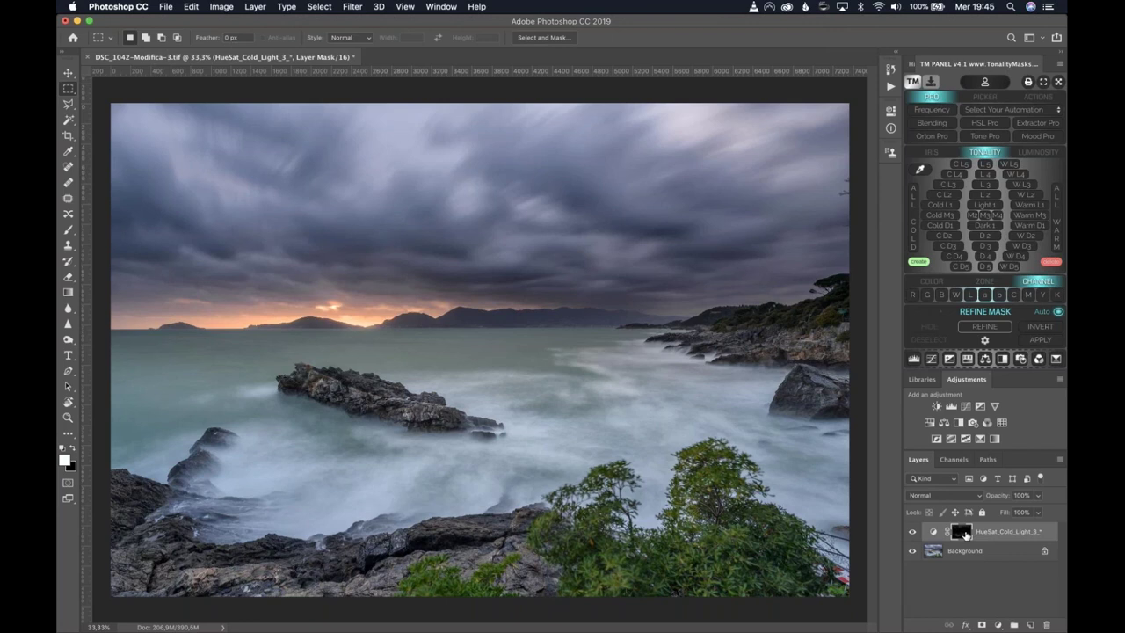
left_click(962, 531, "alt")
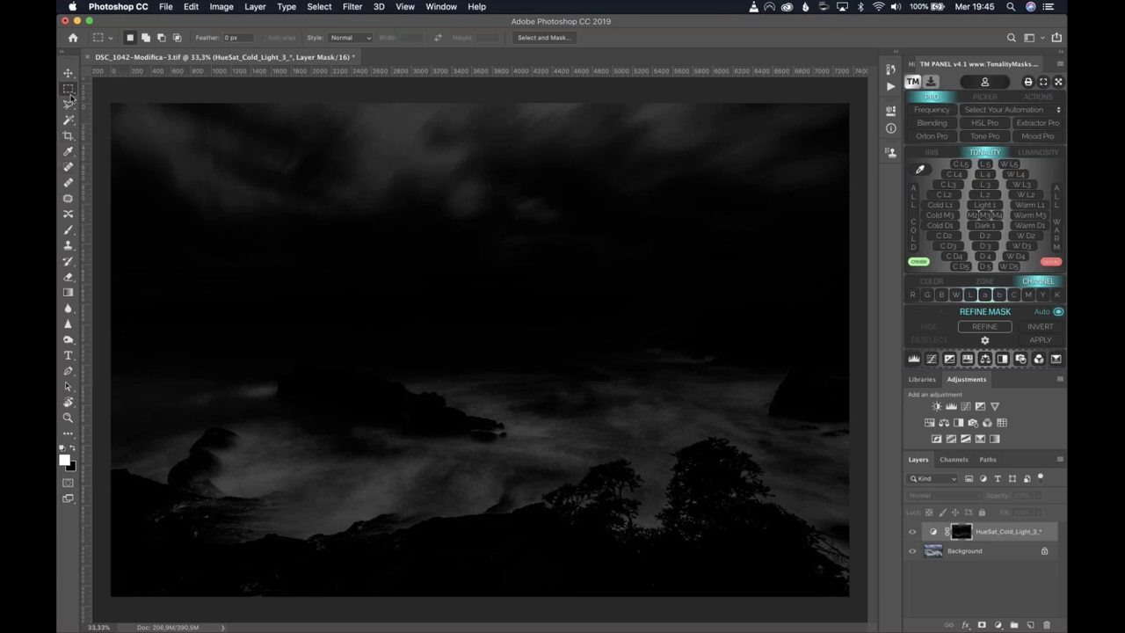
left_click_drag(102, 85, 887, 348)
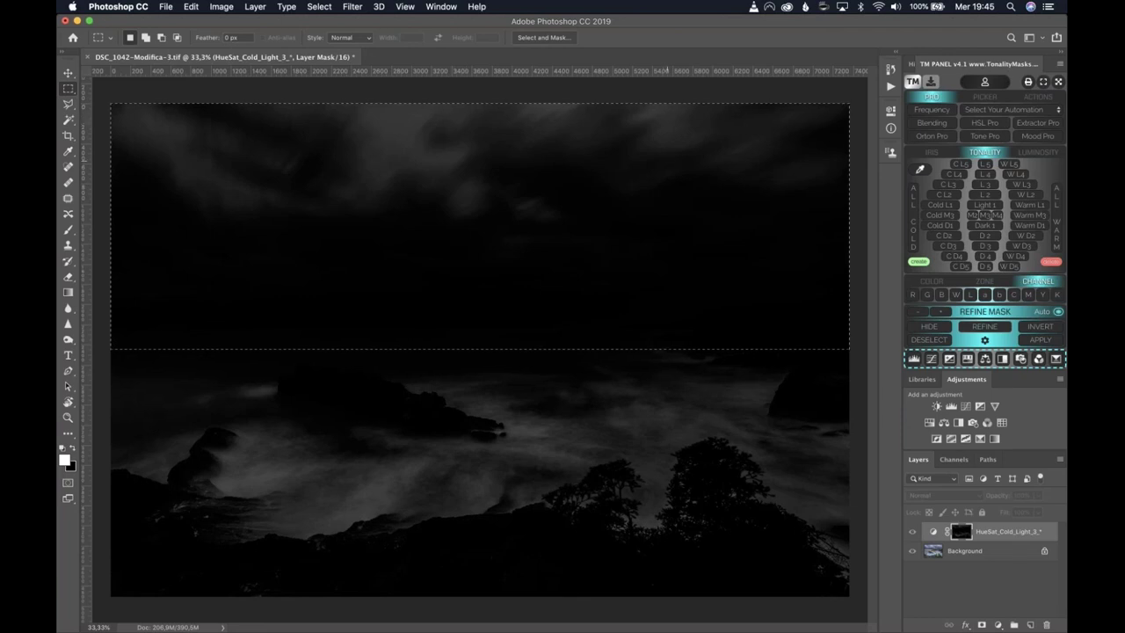
key("BackSpace")
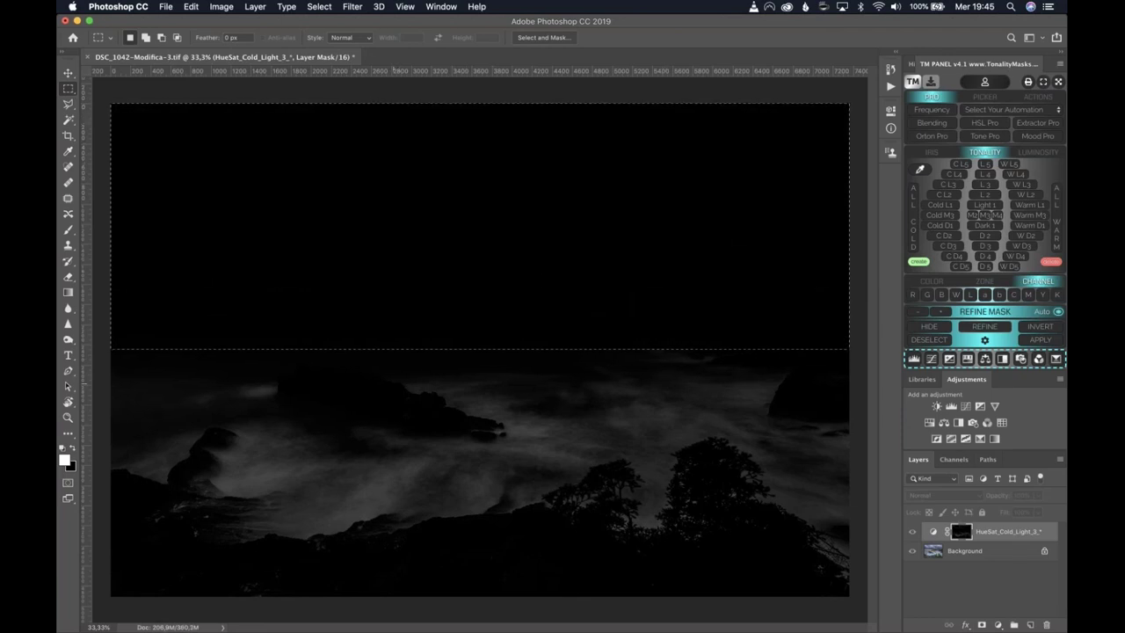
left_click(281, 233)
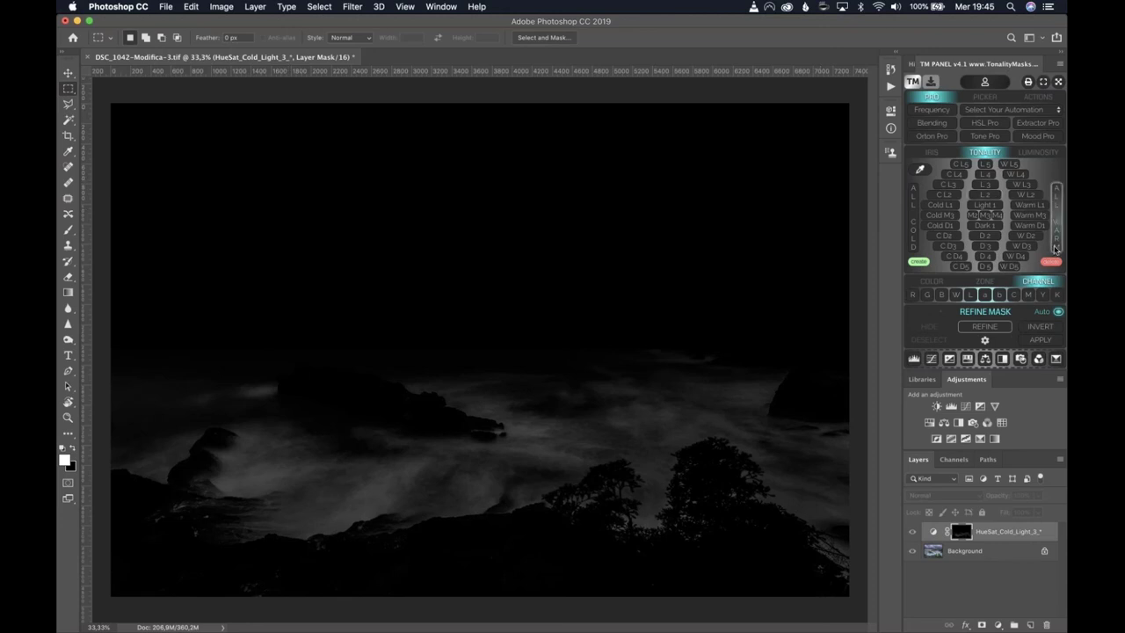
- Set the Hue/Saturation layer's Saturation to -80 and Lightness to +68 to whiten the cold highlights in the water
left_click(932, 531)
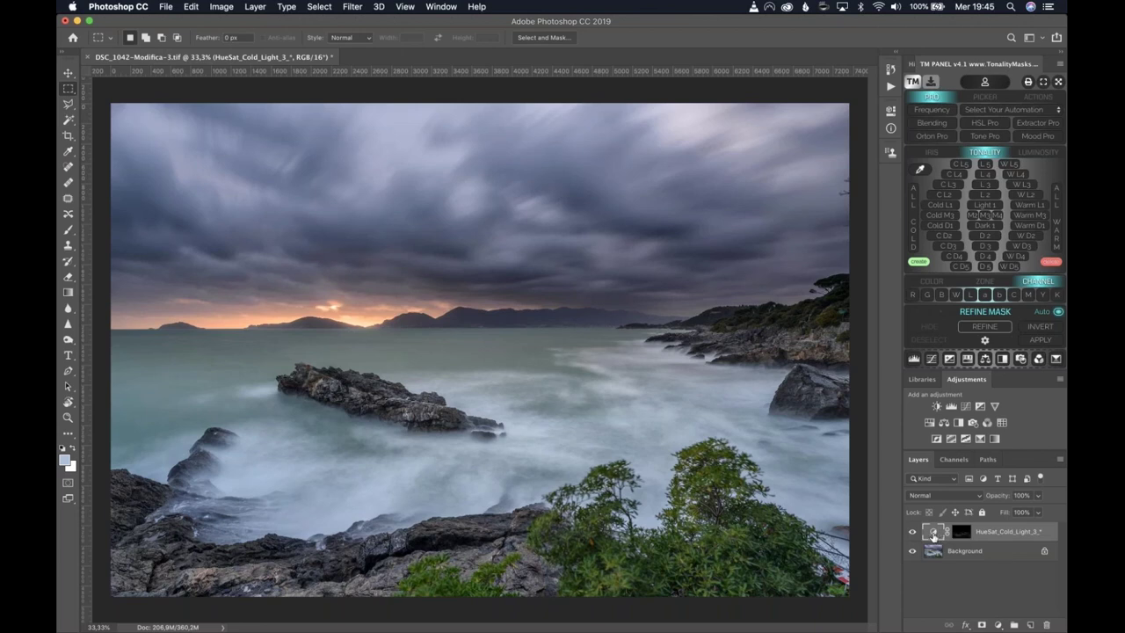
double_click(933, 533)
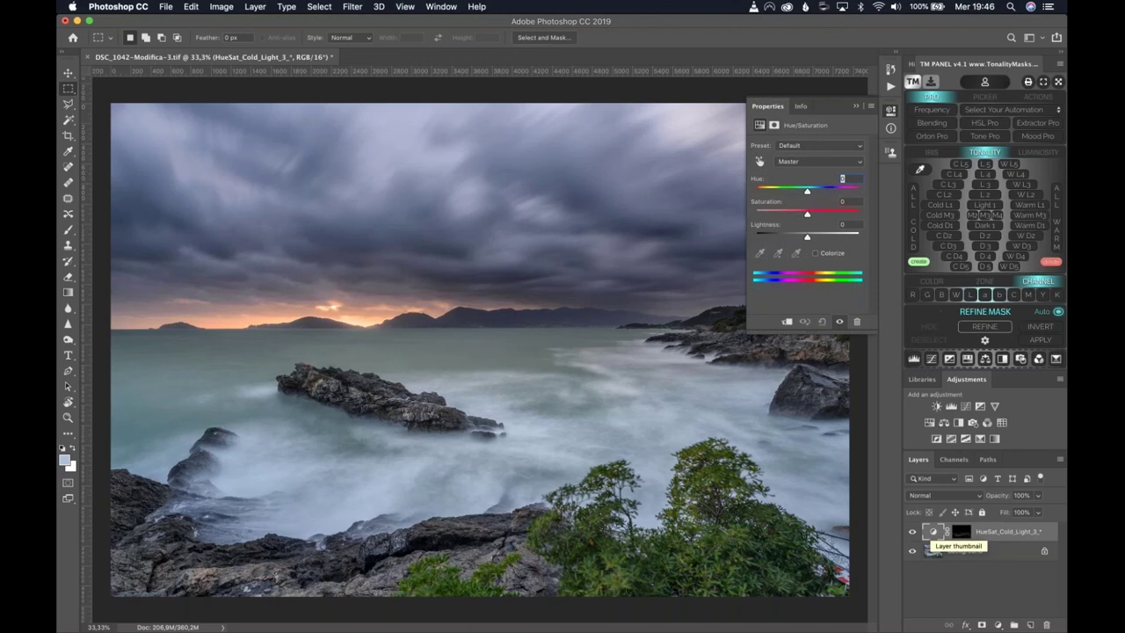
left_click(768, 214)
left_click_drag(769, 215, 842, 239)
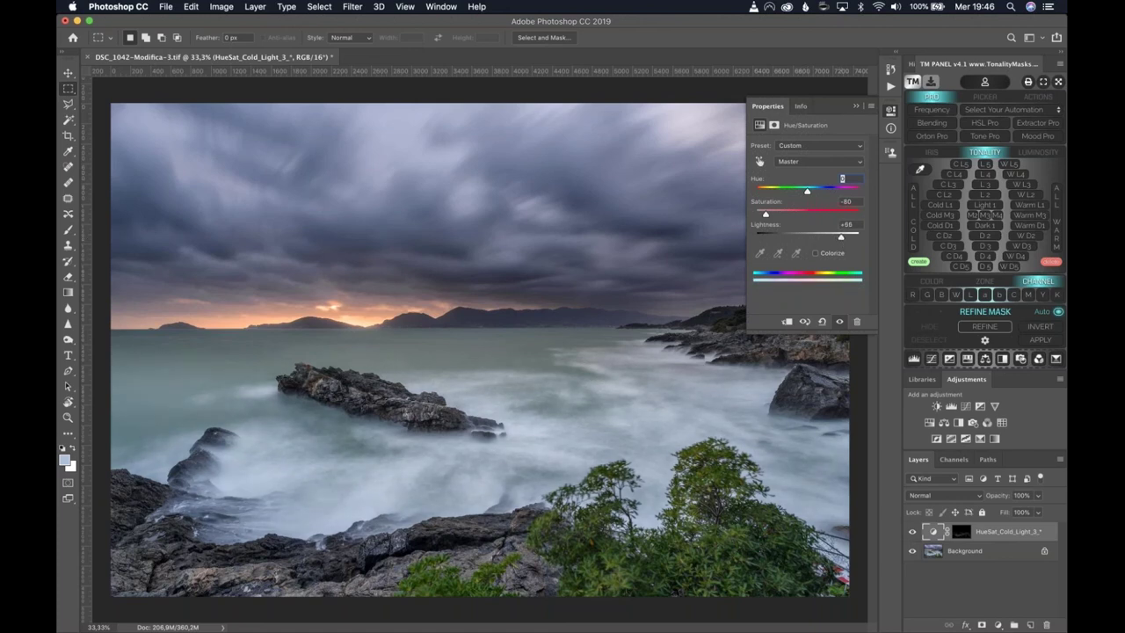
left_click(891, 113)
- Compare the photo with the Hue/Saturation layer hidden and shown, and inspect its mask on its own
left_click(912, 532)
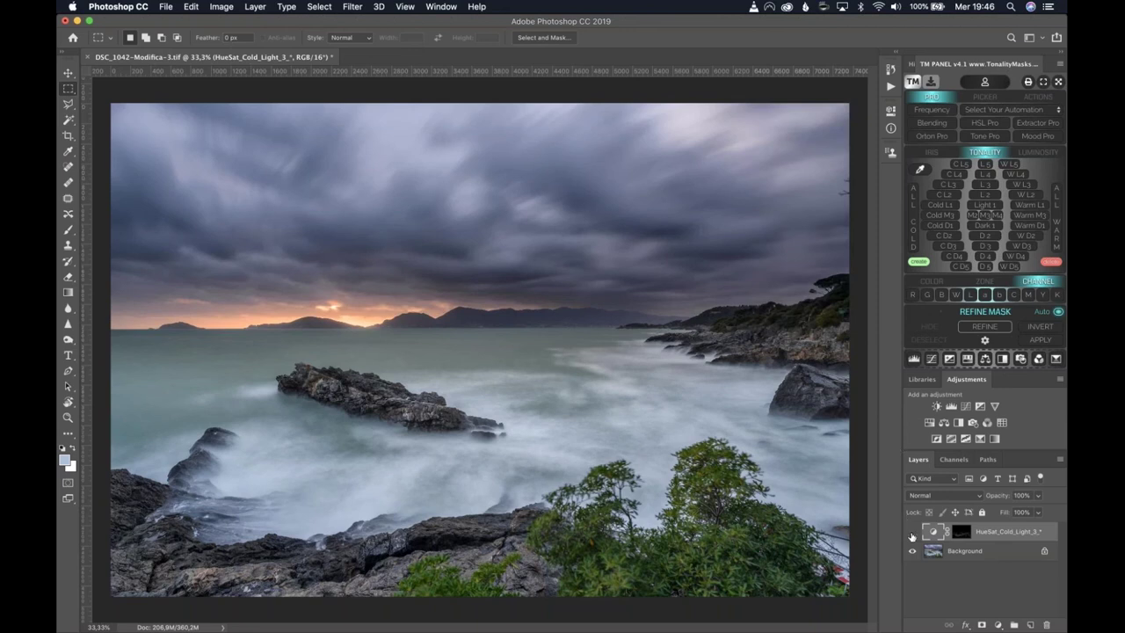
left_click(912, 533)
left_click(912, 532)
left_click(911, 533)
left_click(911, 532)
left_click(911, 533)
left_click(960, 531)
left_click(960, 531, "alt")
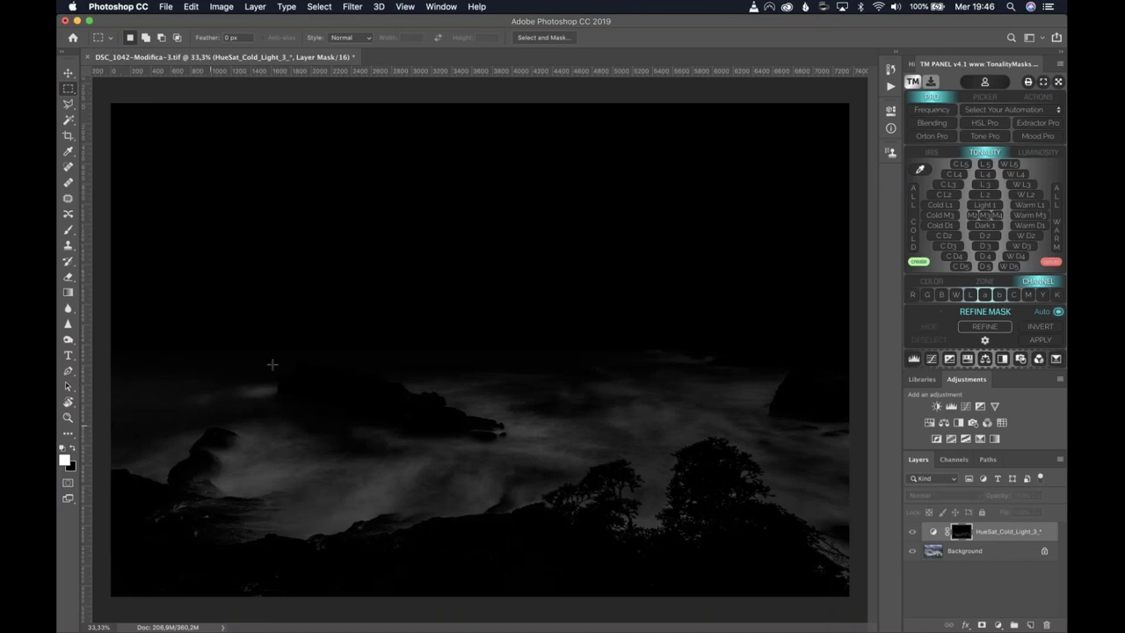
- Leave the mask view and flatten the Hue/Saturation layer and the Background into a single layer
left_click(998, 549)
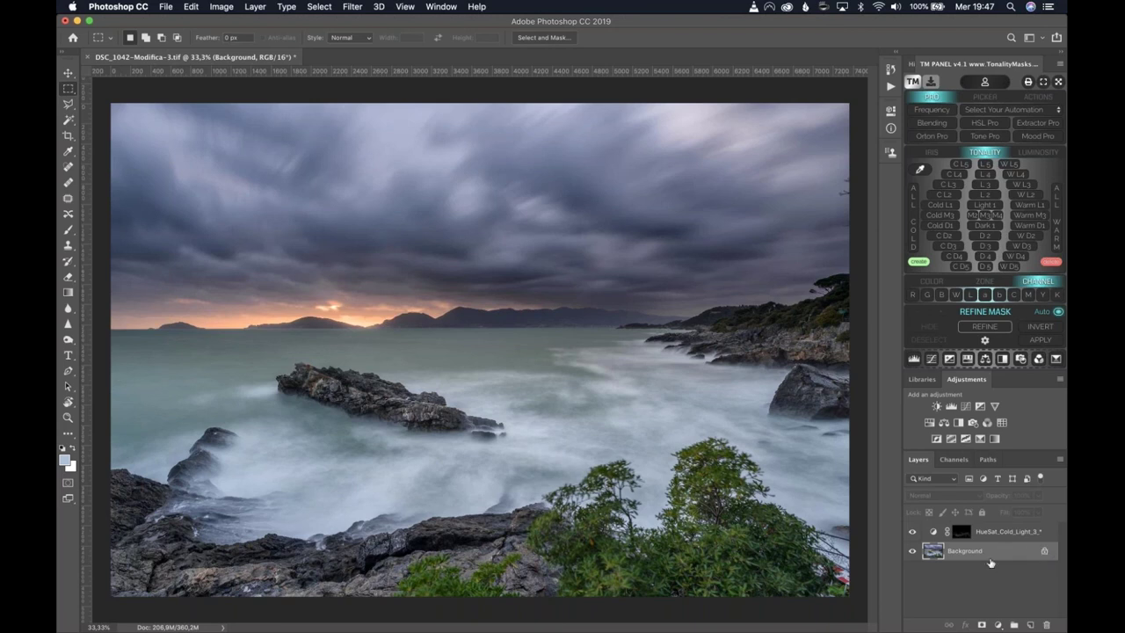
right_click(989, 562)
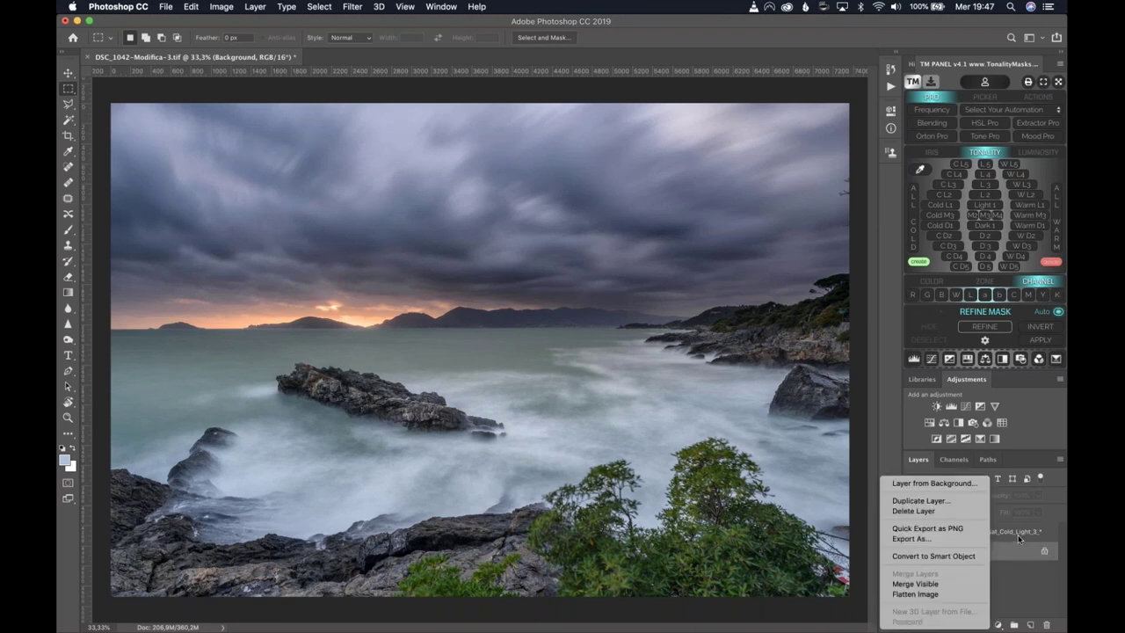
left_click(1020, 535)
left_click(1007, 532)
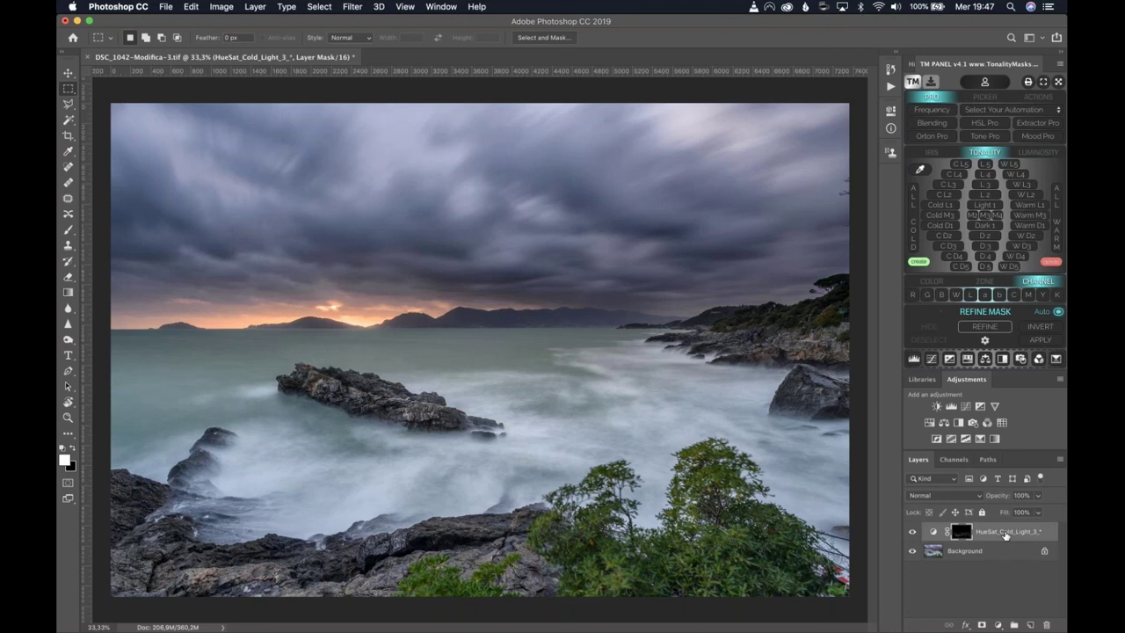
left_click(1000, 550)
right_click(999, 549)
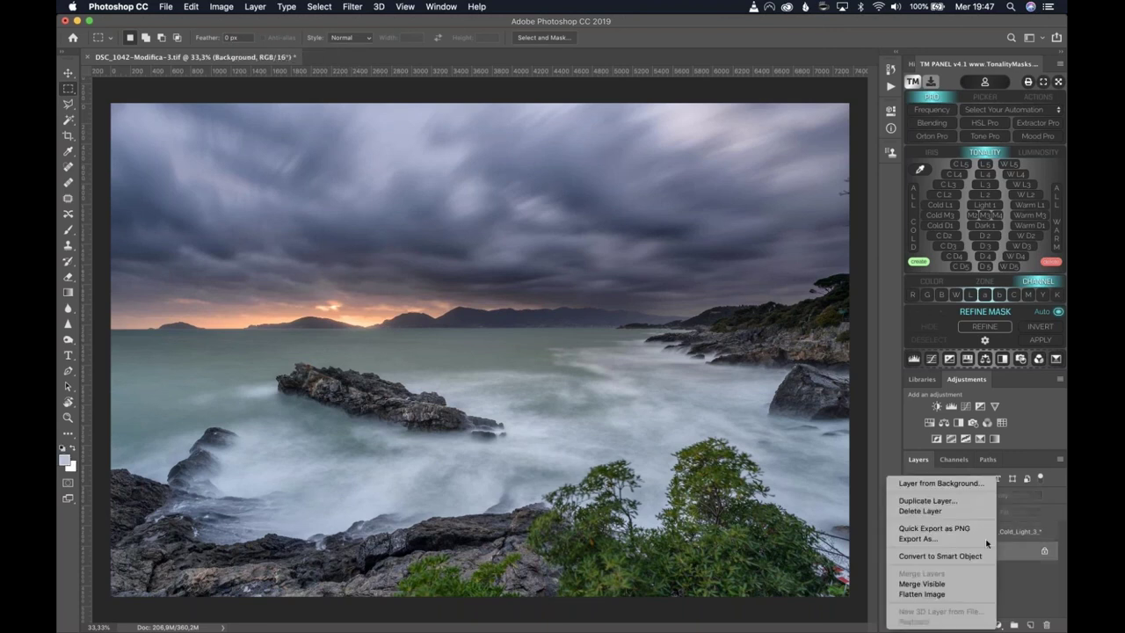
left_click(977, 595)
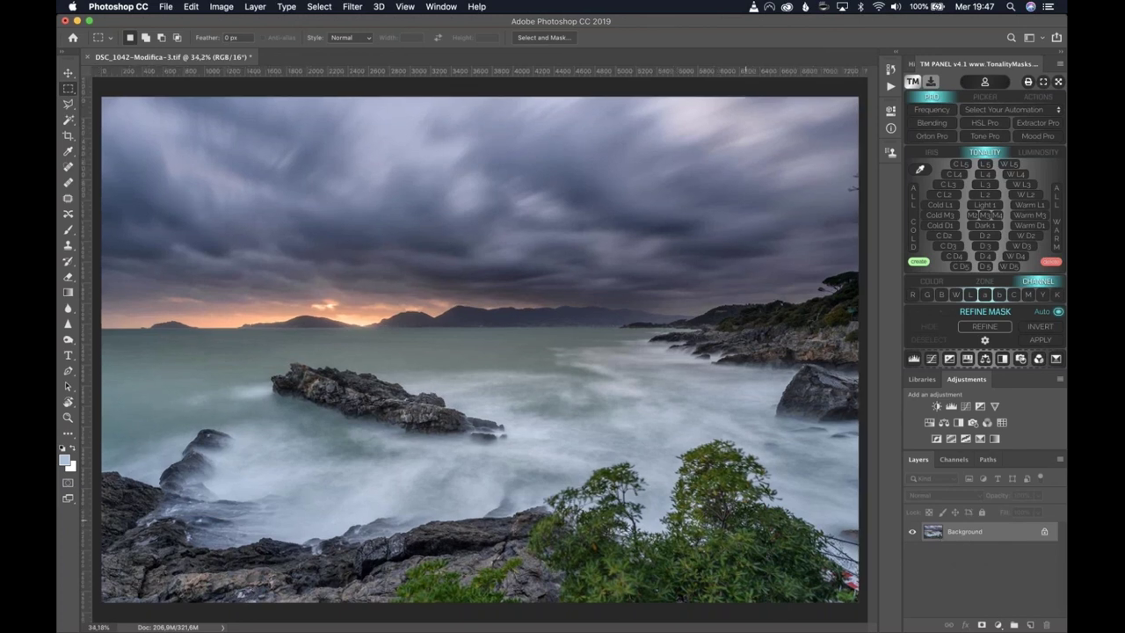
- Select the stray branch at the right edge of the sky and remove it with a Content-Aware fill at 100% opacity
key("super+minus")
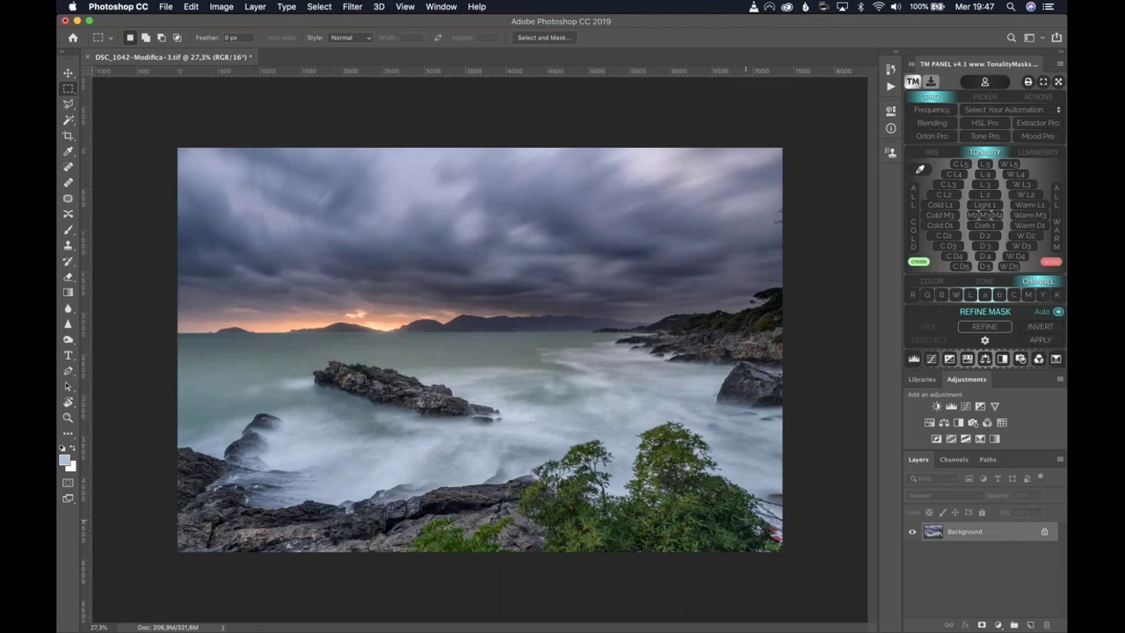
scroll(828, 211, "up", 1)
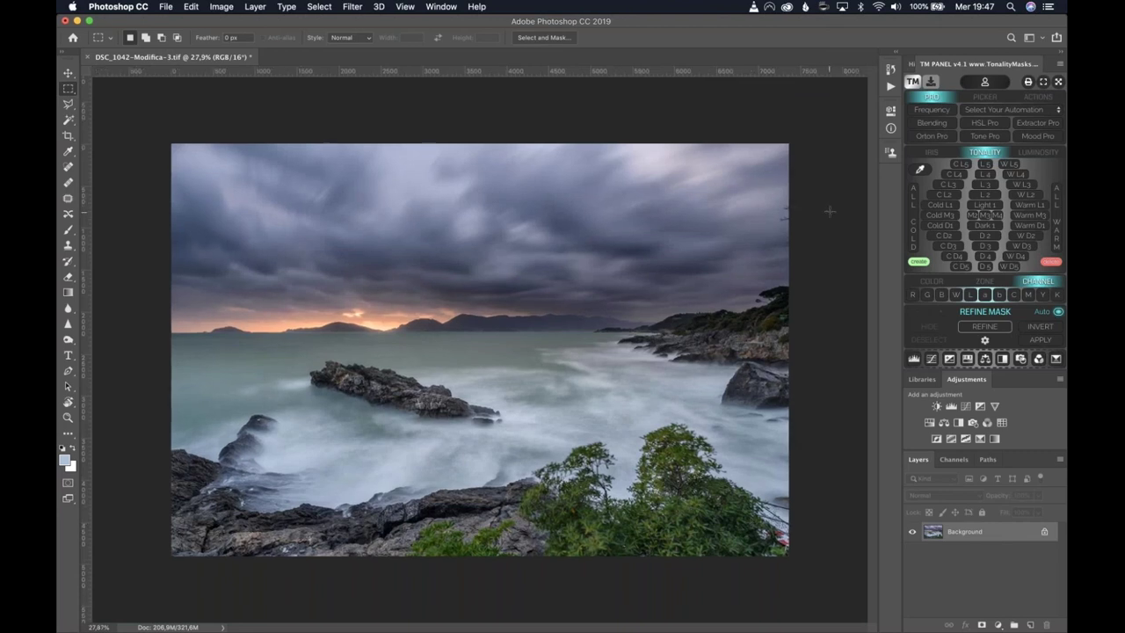
scroll(828, 211, "up", 2)
left_click_drag(759, 156, 788, 204)
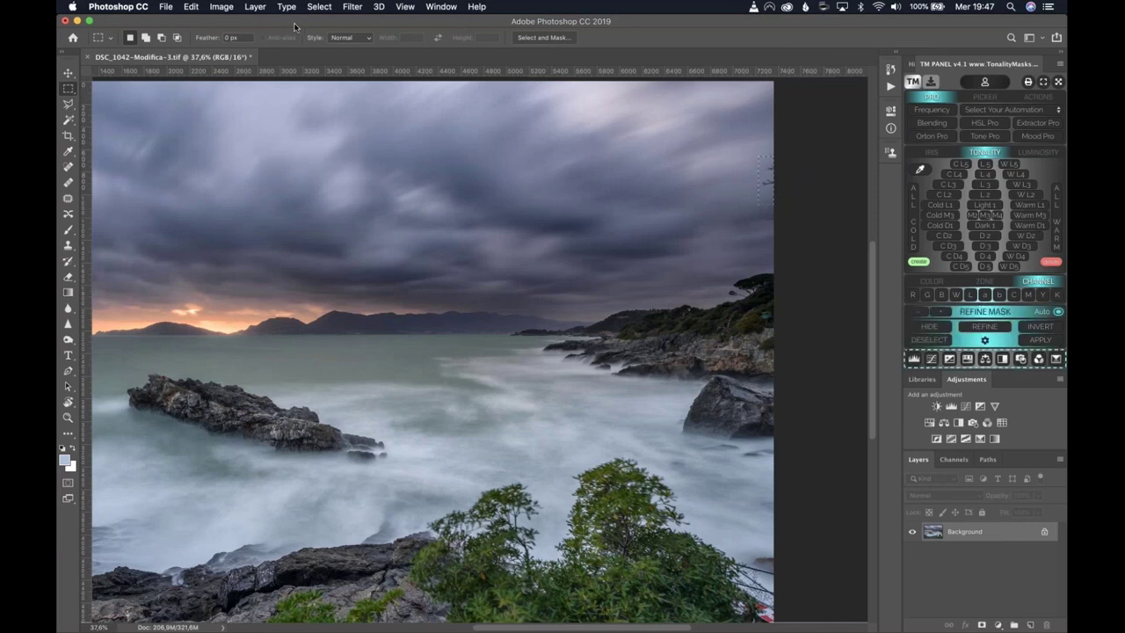
left_click(192, 7)
left_click(230, 203)
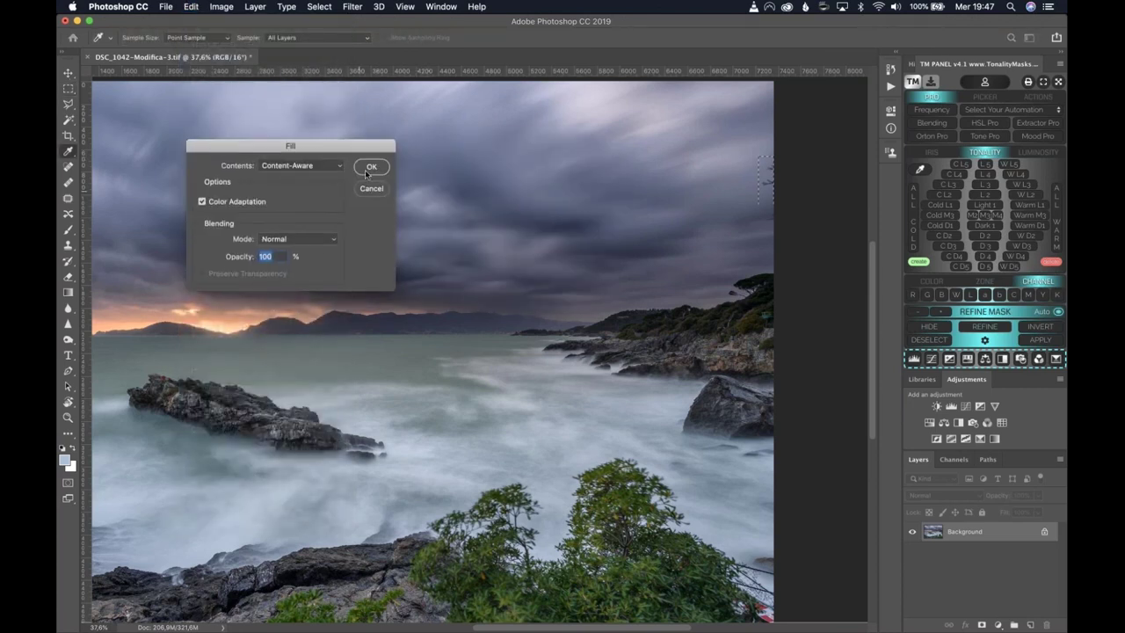
key("Return")
key("m")
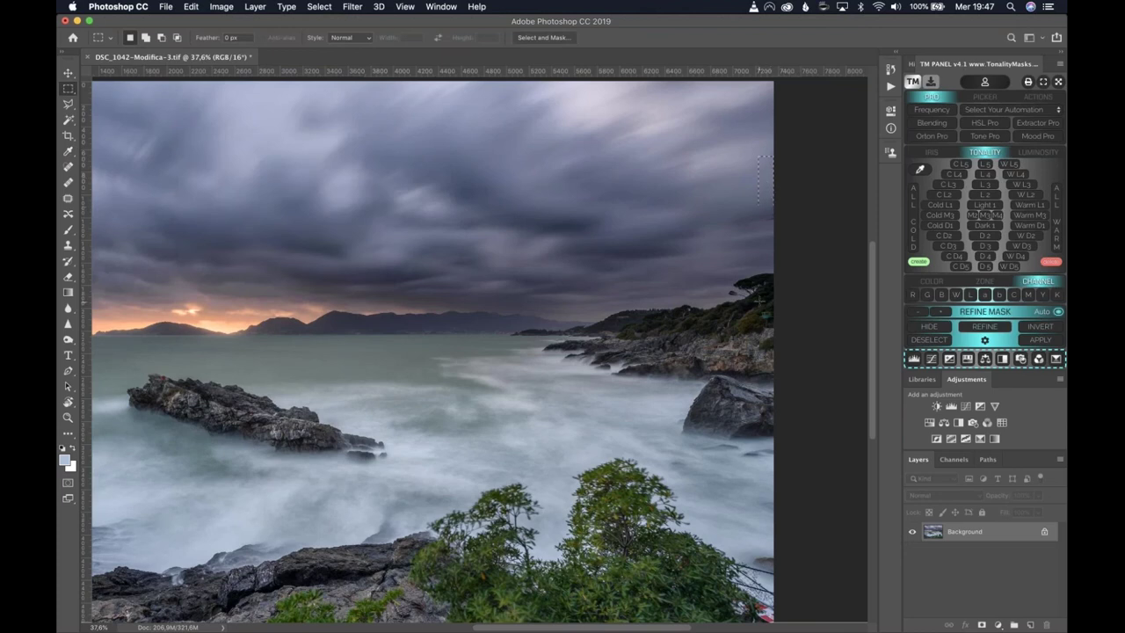
- Outline the wires and red object beside the bush in the photo's lower-right corner, remove them with a Content-Aware fill, and deselect
scroll(764, 176, "down", 5)
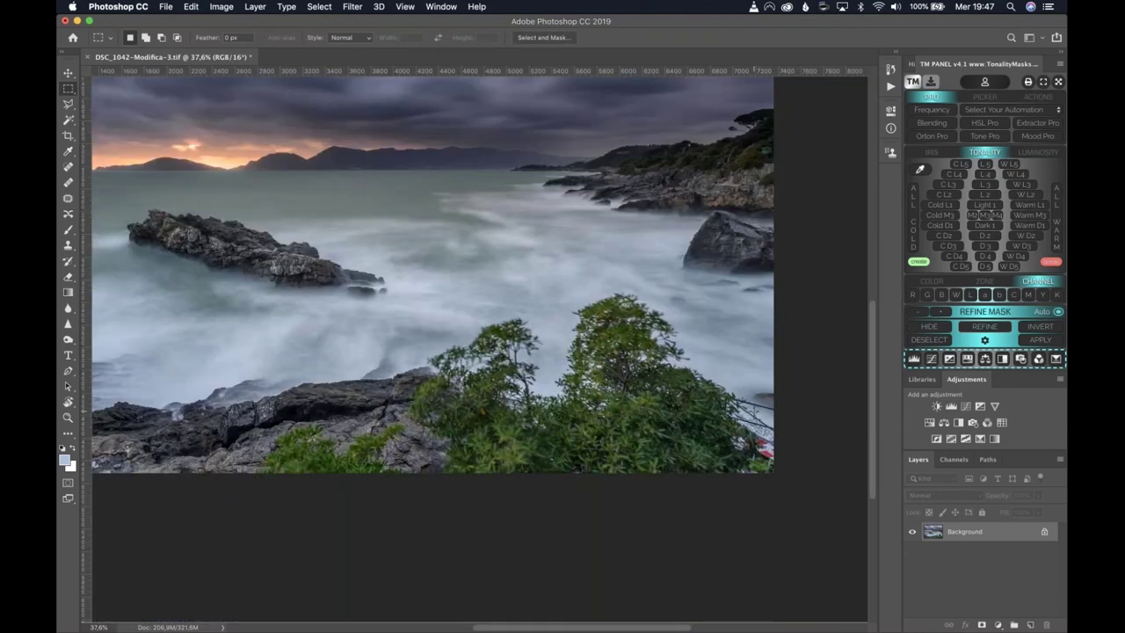
scroll(756, 176, "up", 3)
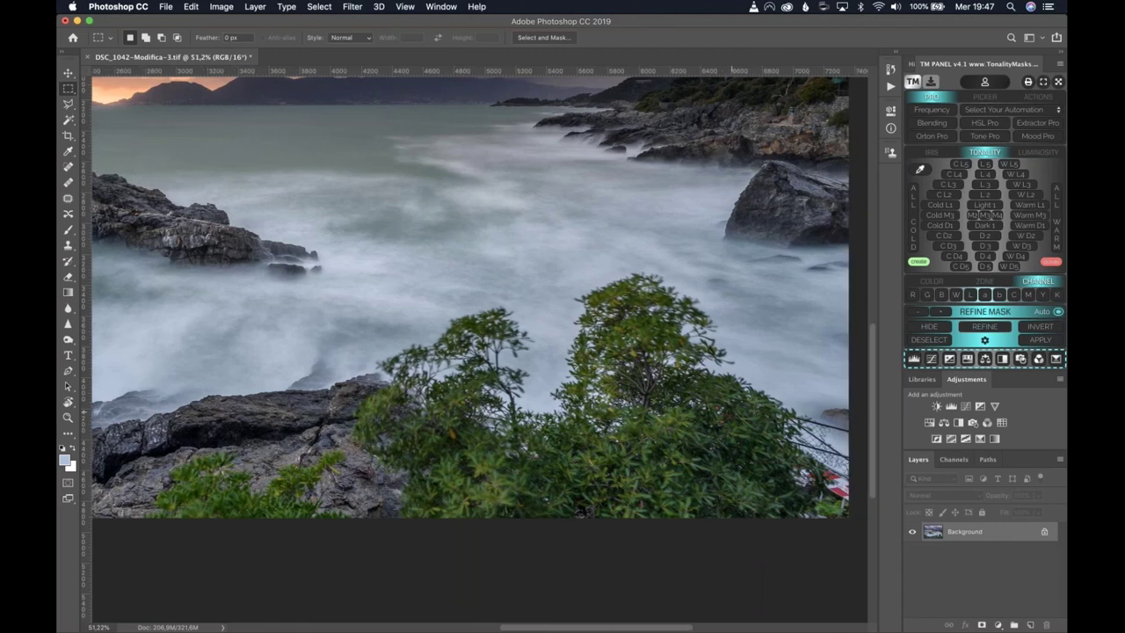
scroll(479, 290, "right", 2)
scroll(800, 413, "up", 2)
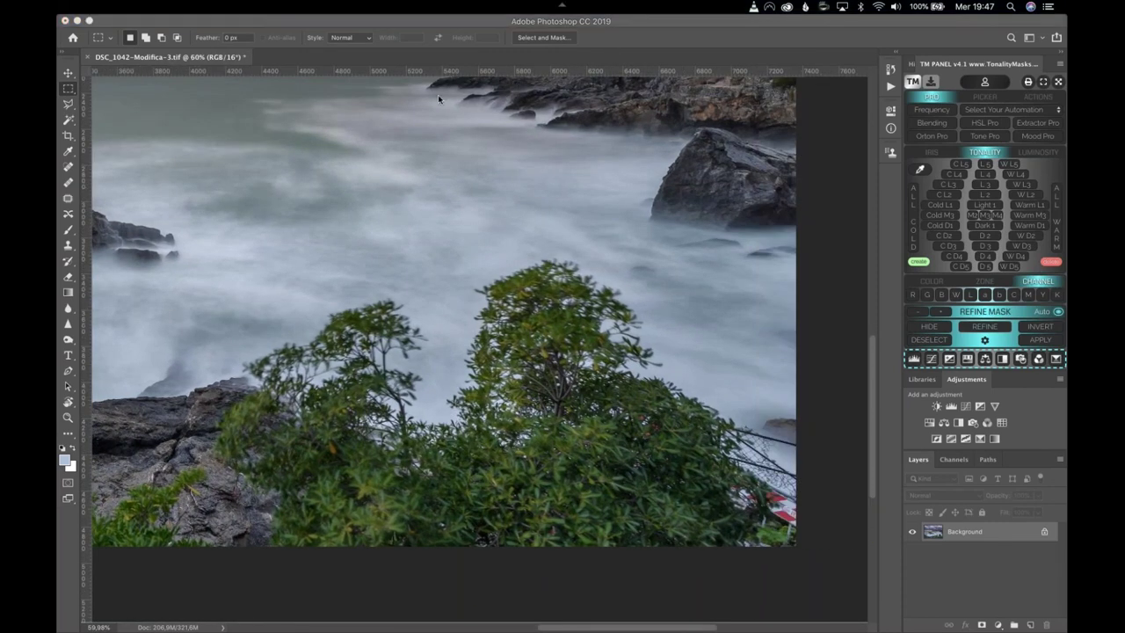
left_click(67, 105)
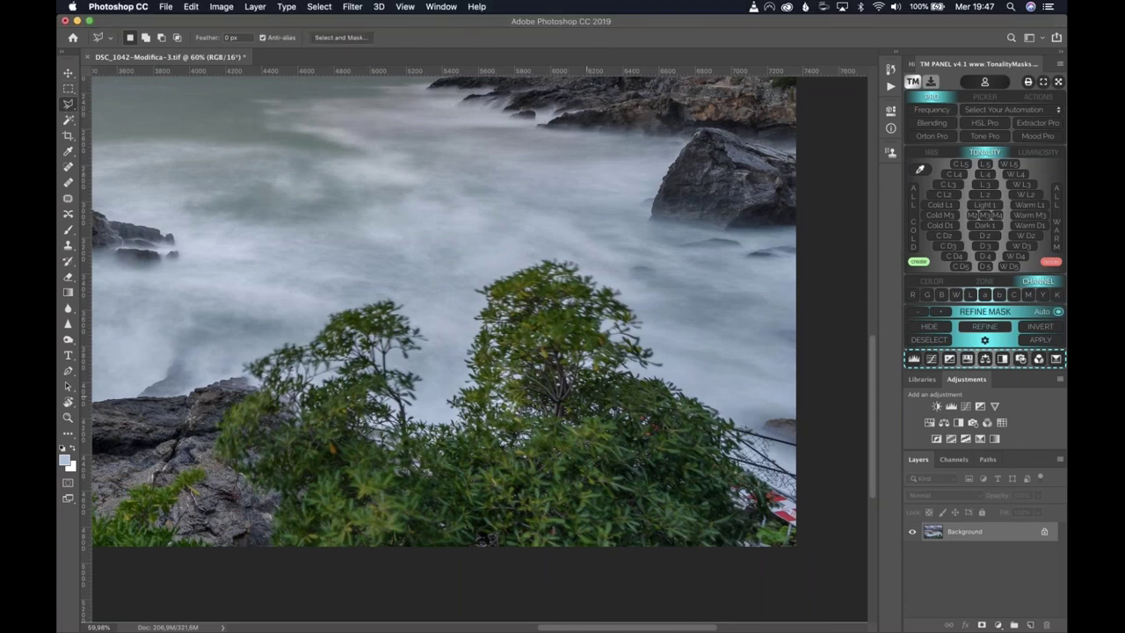
mouse_move(800, 442)
left_mouse_down()
mouse_move(692, 459)
mouse_move(695, 503)
mouse_move(767, 558)
mouse_move(807, 557)
mouse_move(804, 445)
left_mouse_up()
left_click(190, 6)
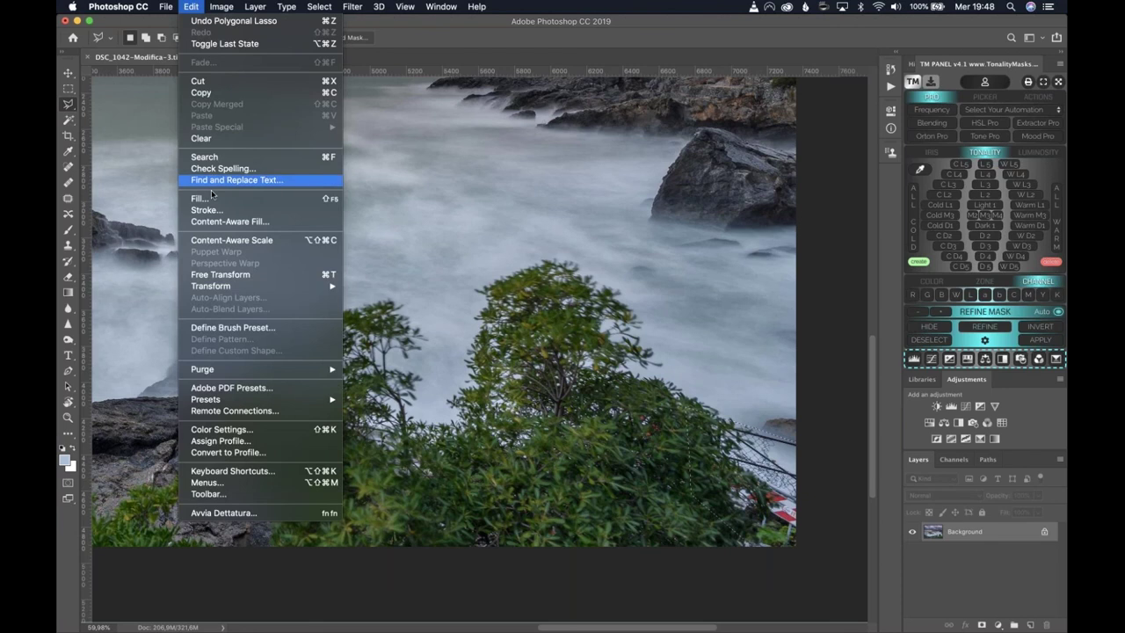
left_click(210, 200)
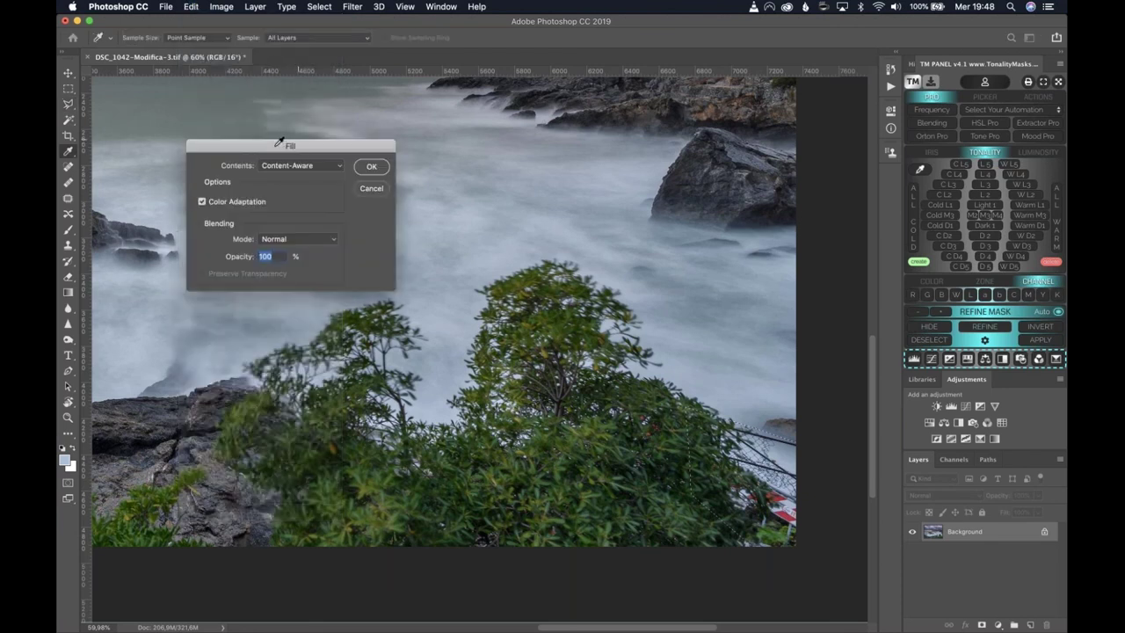
left_click_drag(219, 144, 603, 199)
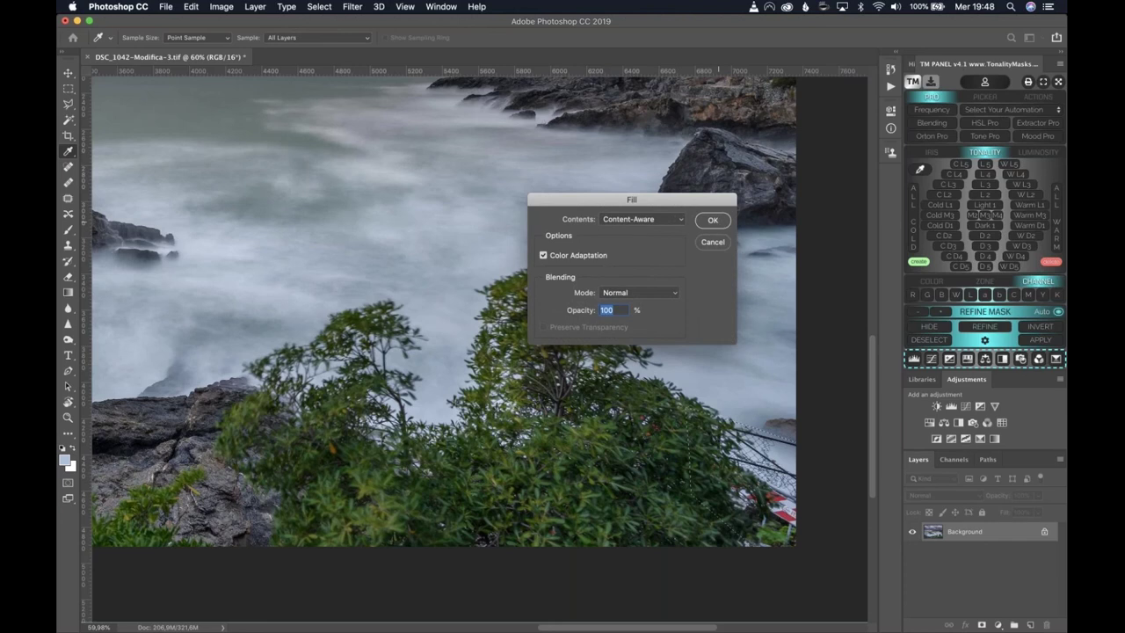
left_click(713, 221)
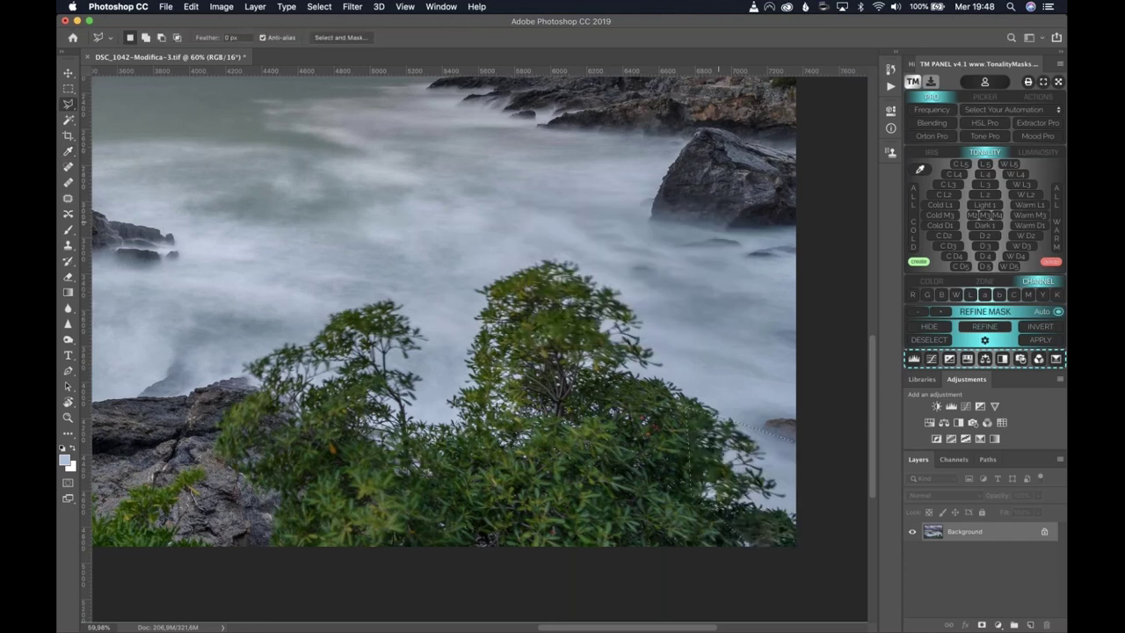
left_click(70, 90)
key("super+d")
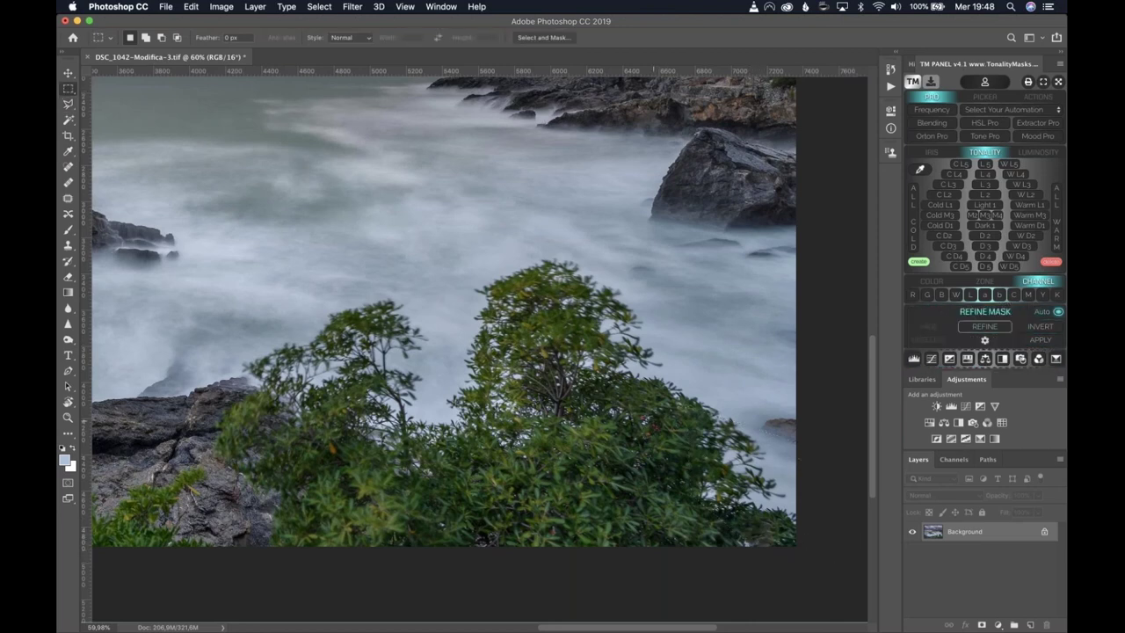
- View the whole retouched photo, and close DSC_1042-Modifica-3.tif with its changes saved
scroll(448, 307, "down", 5)
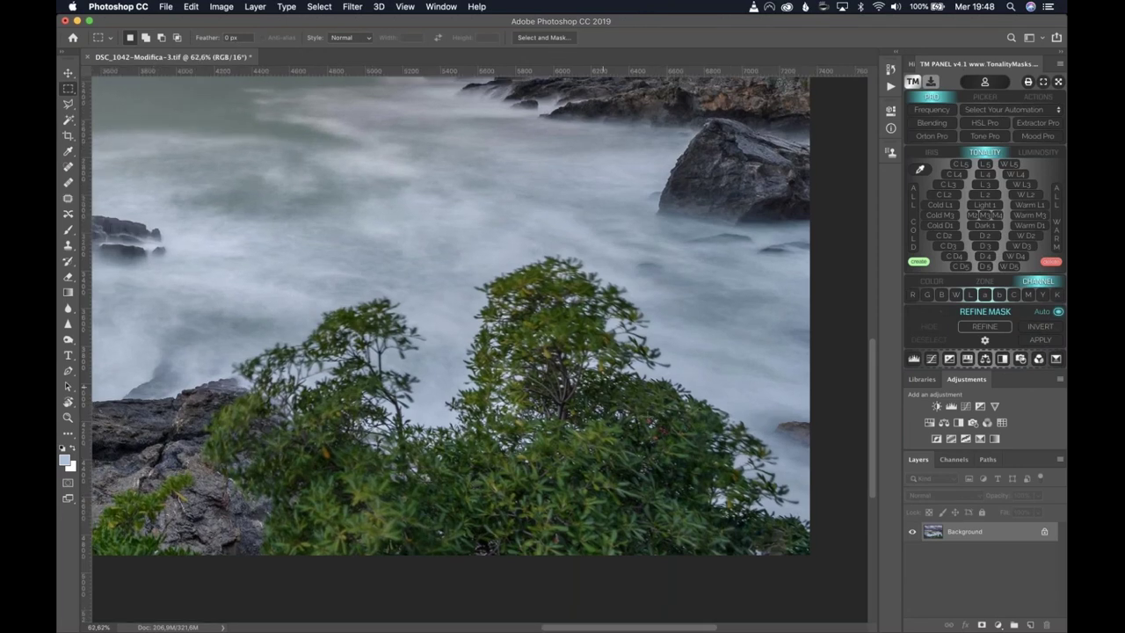
key("super+0")
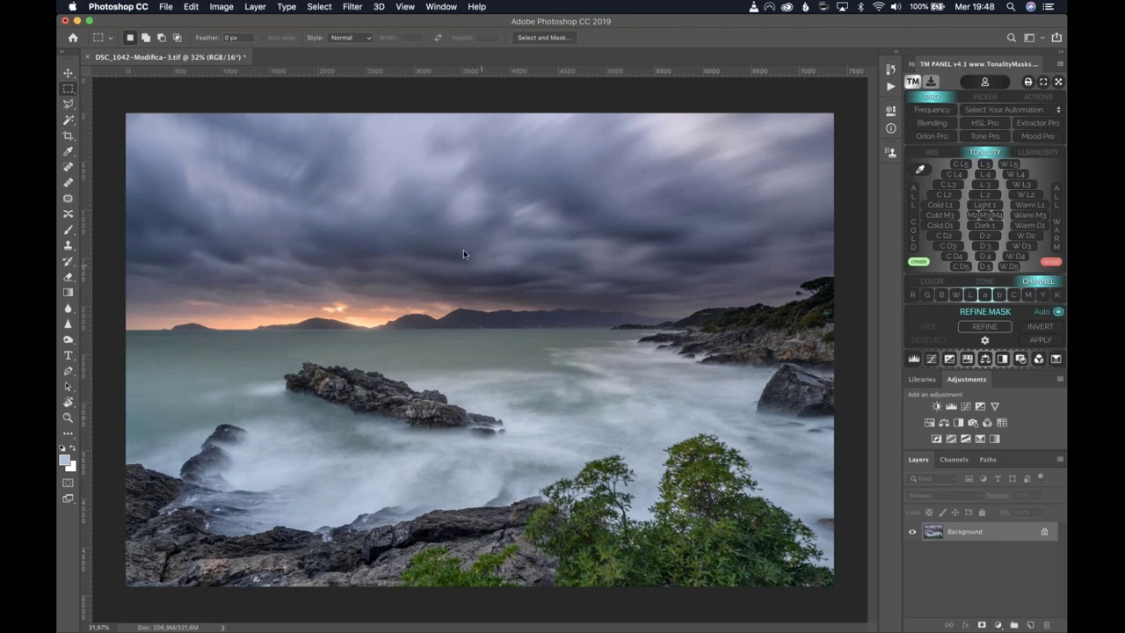
left_click(65, 20)
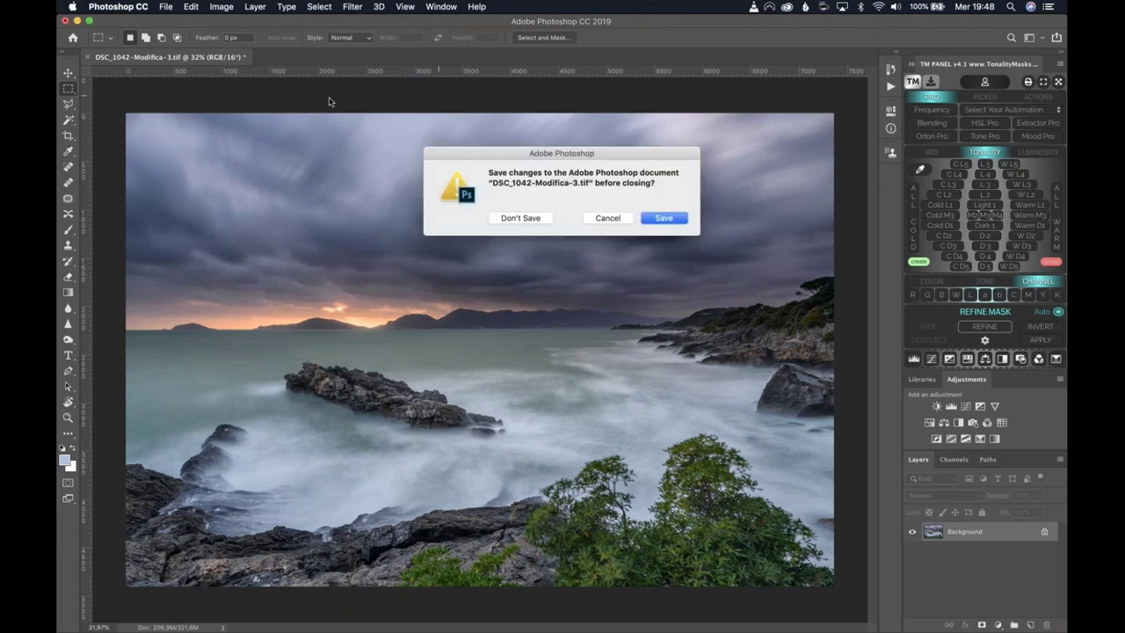
left_click(667, 217)
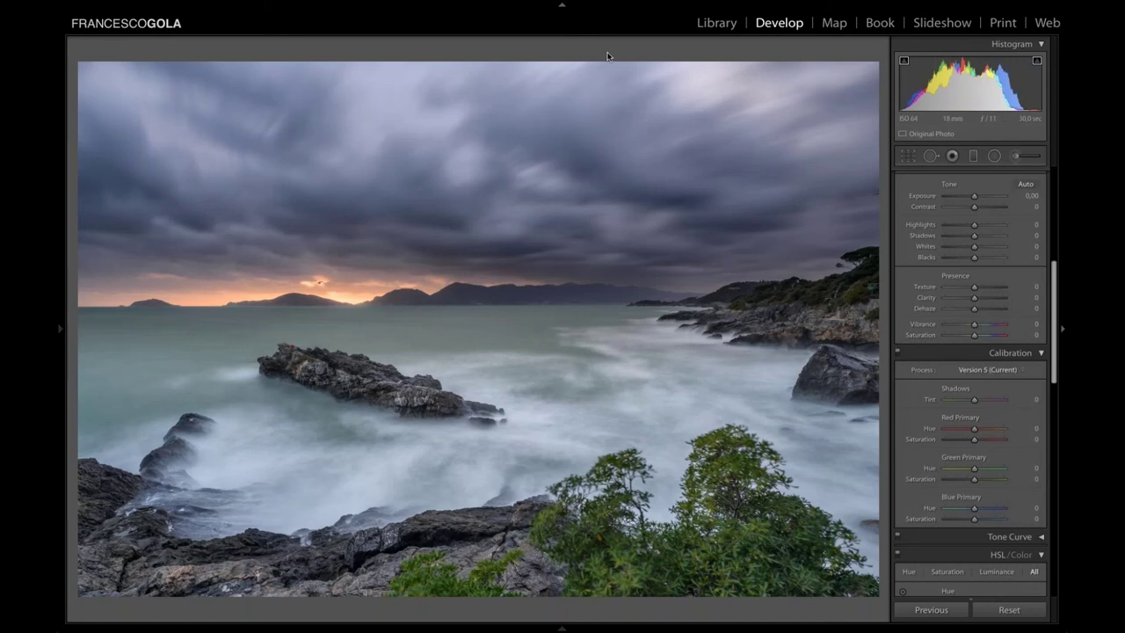
- In Lightroom, view the saved TIFF in the library grid and in Develop, and inspect the retouched area around the bush up close
key("g")
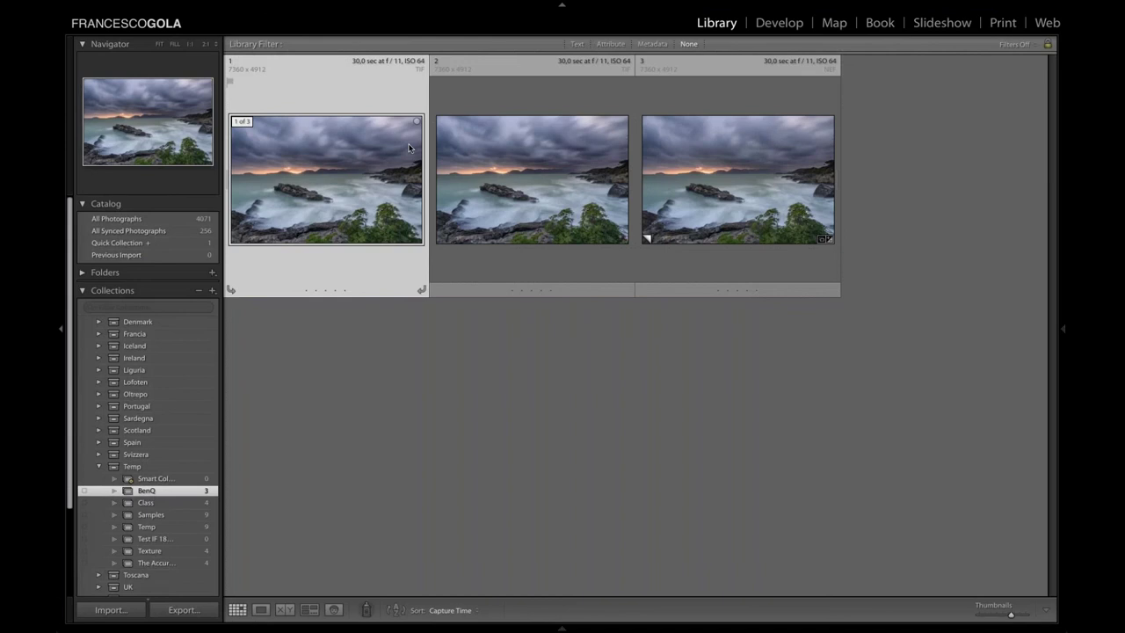
key("d")
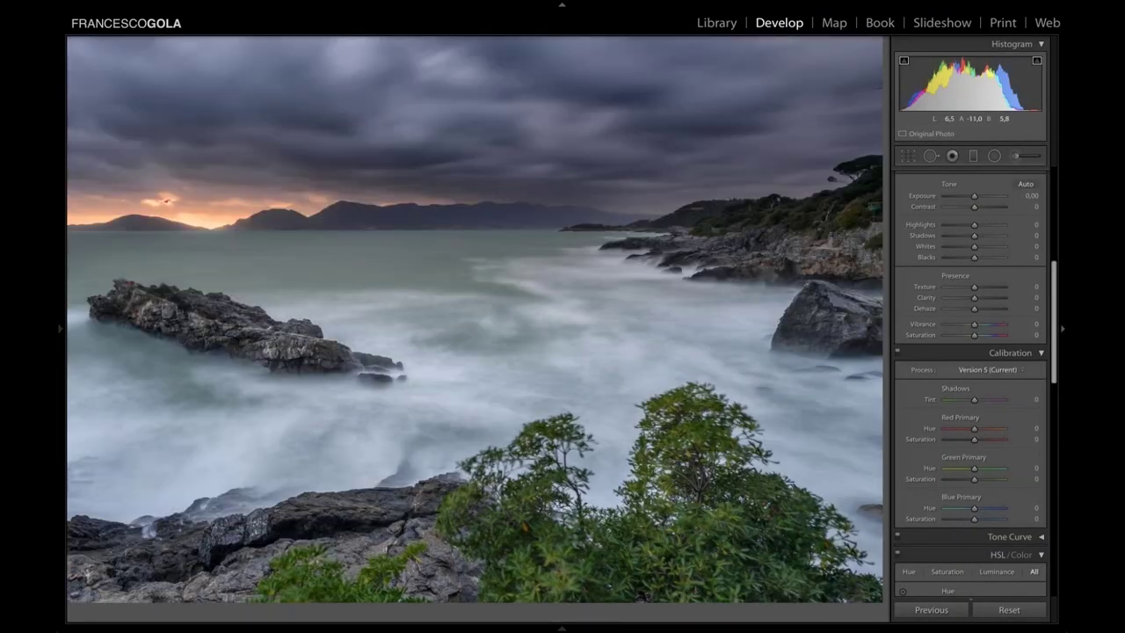
left_click(791, 492)
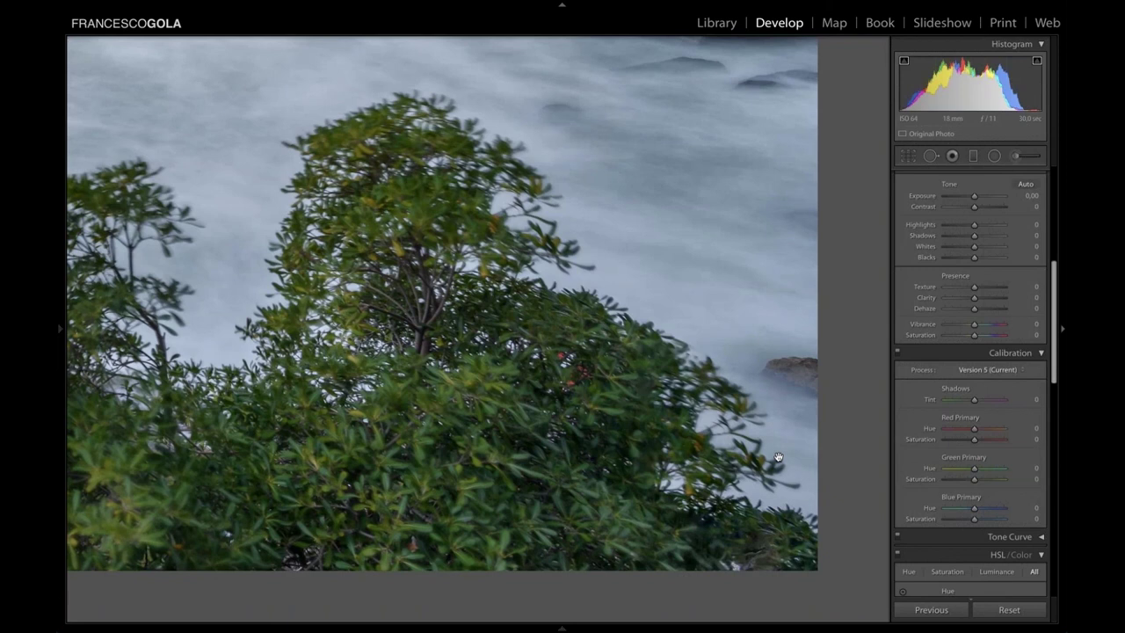
left_click(713, 390)
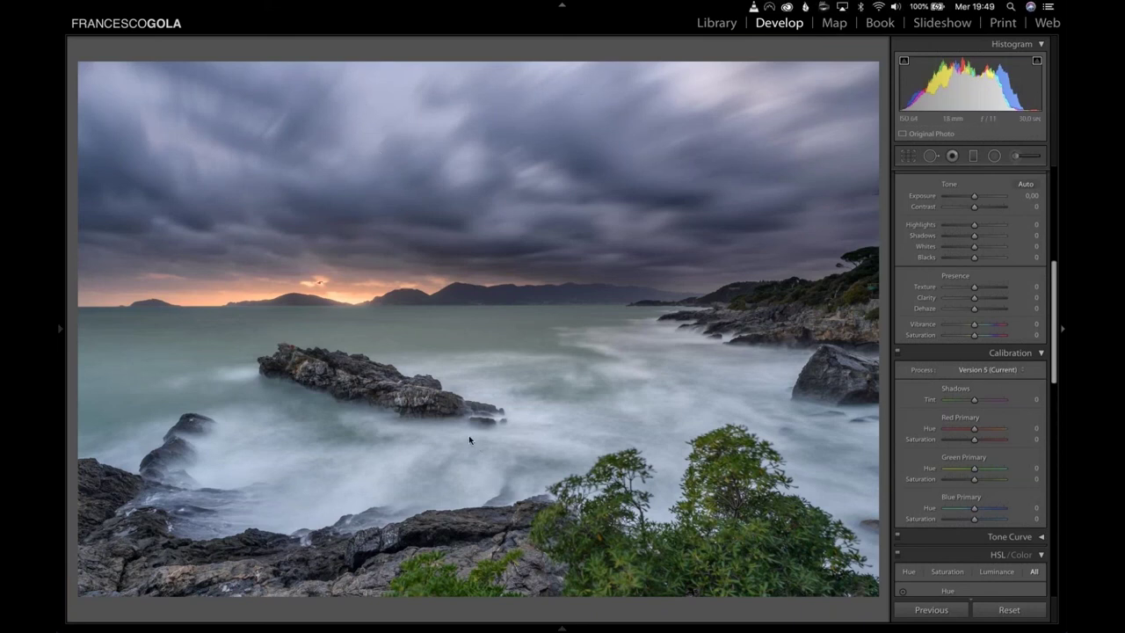
- Crop the photo to about 6933 x 4627 px at the original aspect ratio, trimming the upper sky and both side edges
left_click(911, 157)
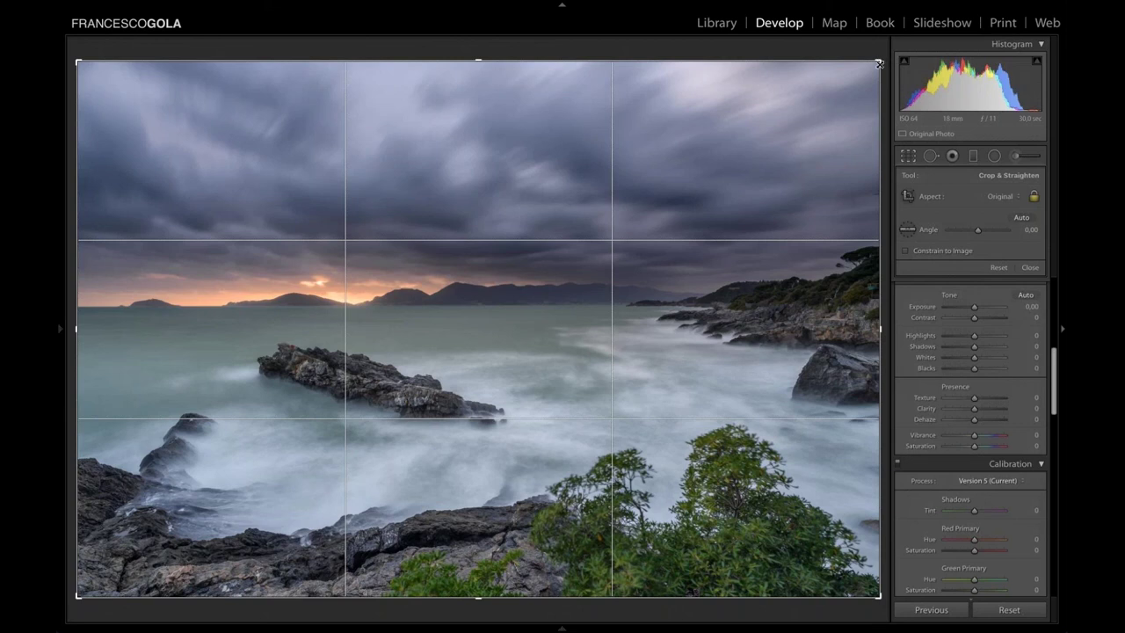
left_click_drag(879, 64, 873, 65)
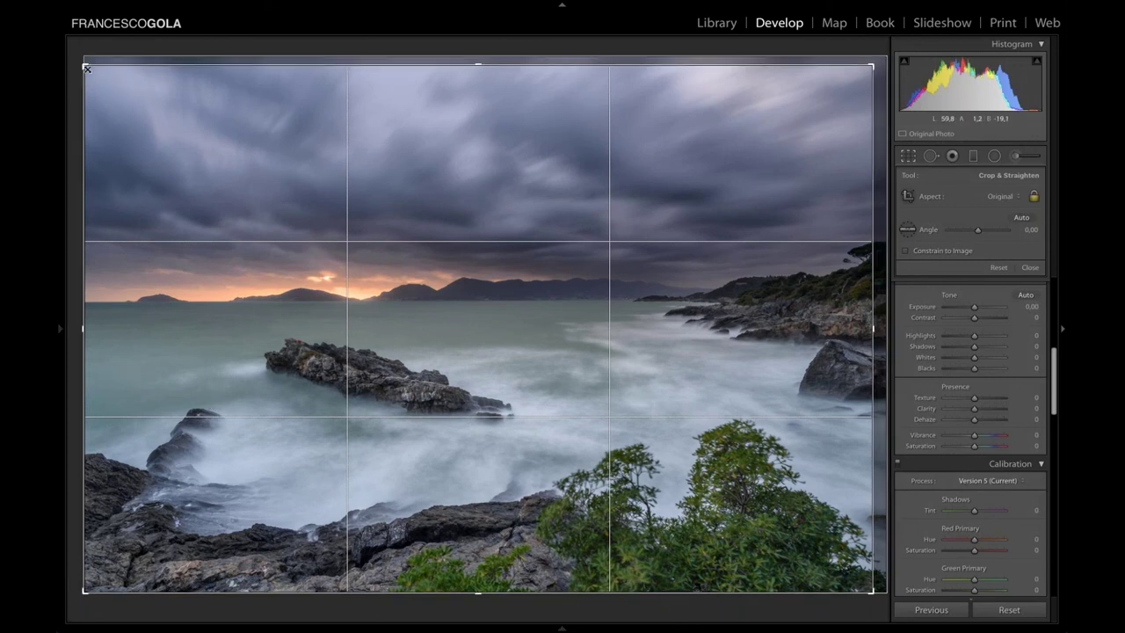
left_click_drag(86, 67, 97, 76)
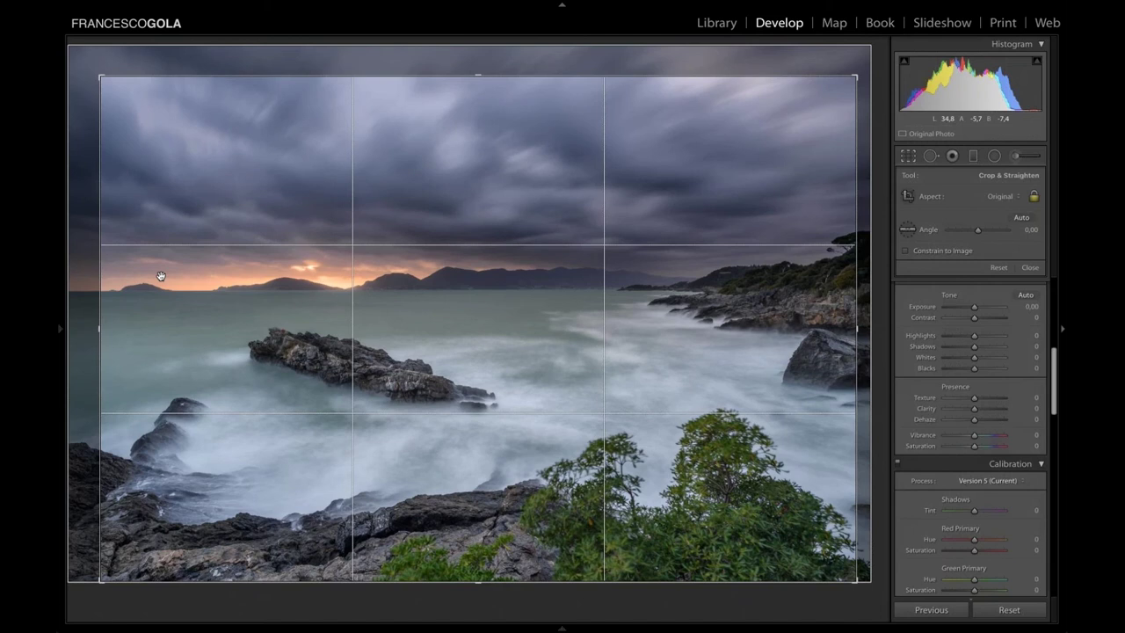
key("Return")
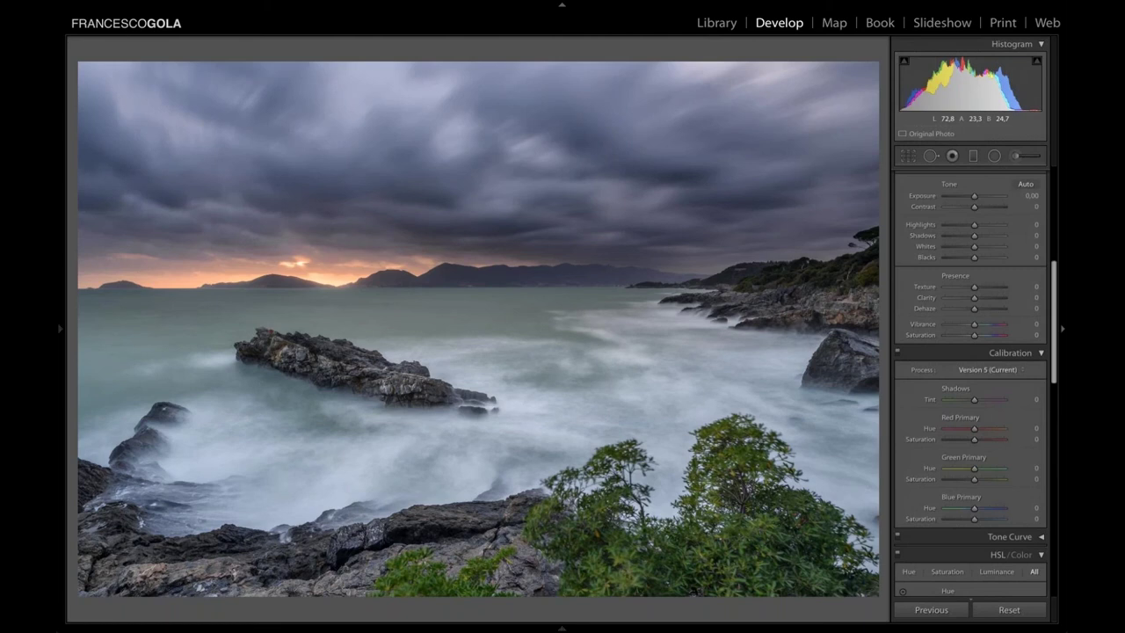
- Examine the rock and horizon up close, cycle the info overlay through the photo's dimensions and exposure details, and hide it
left_click(338, 381)
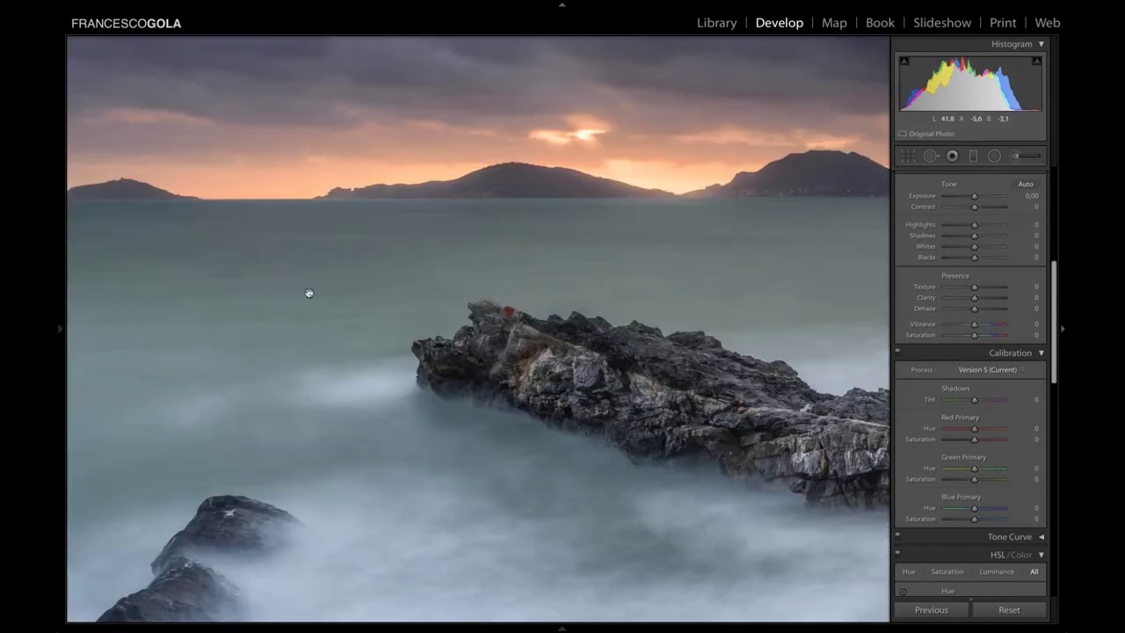
left_click(309, 293)
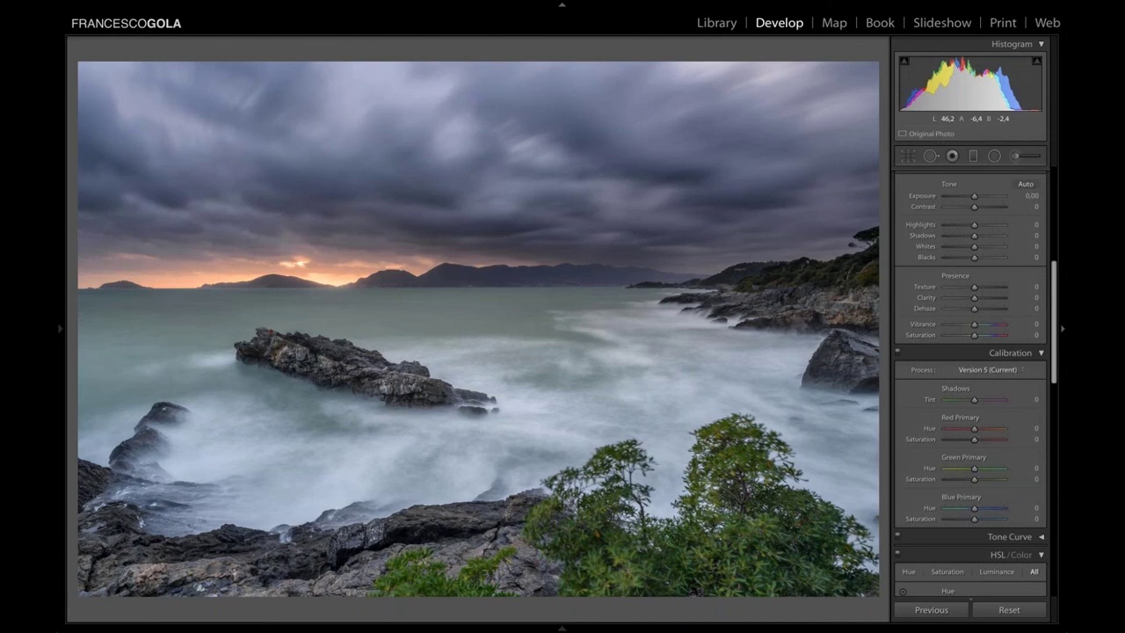
key("i")
key("i")
key("i")
key("i")
key("i")
key("i")
key("i")
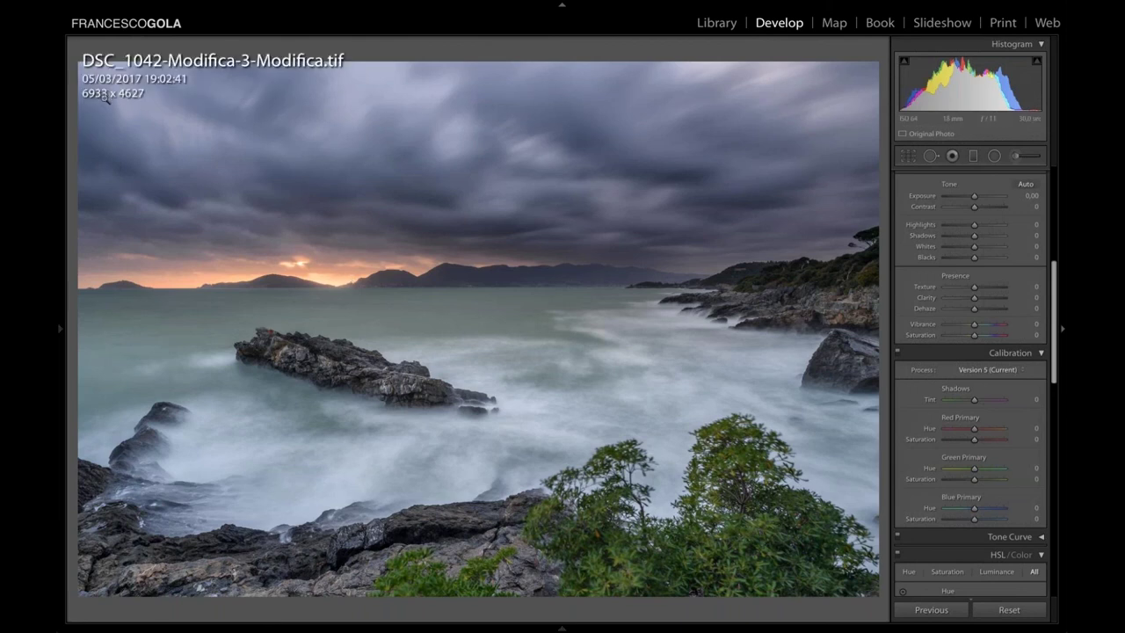
key("i")
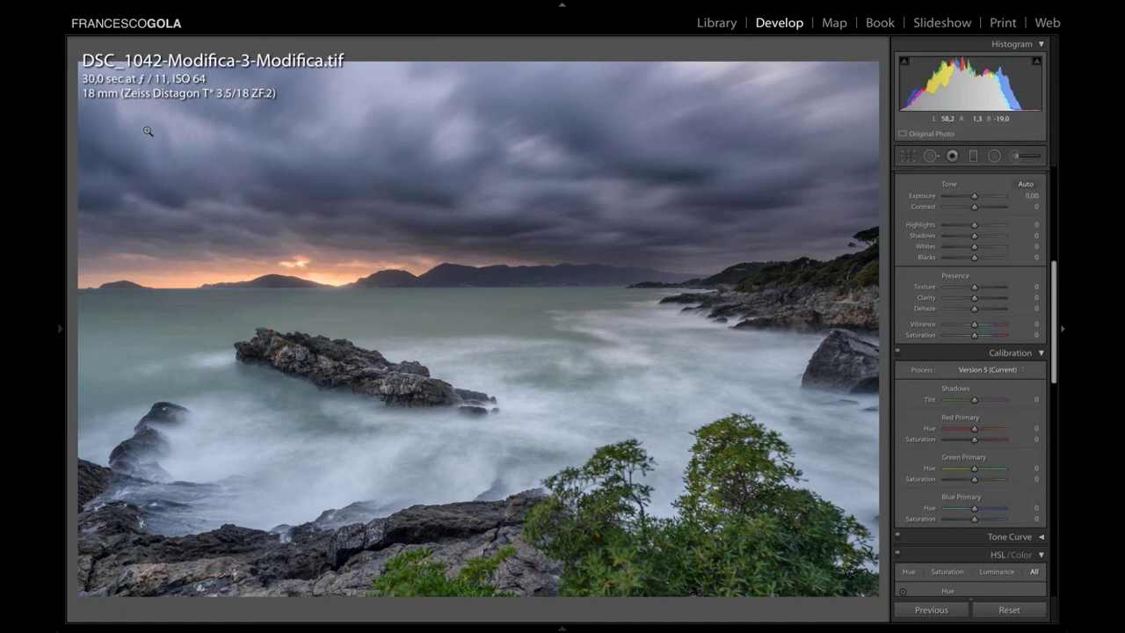
key("i")
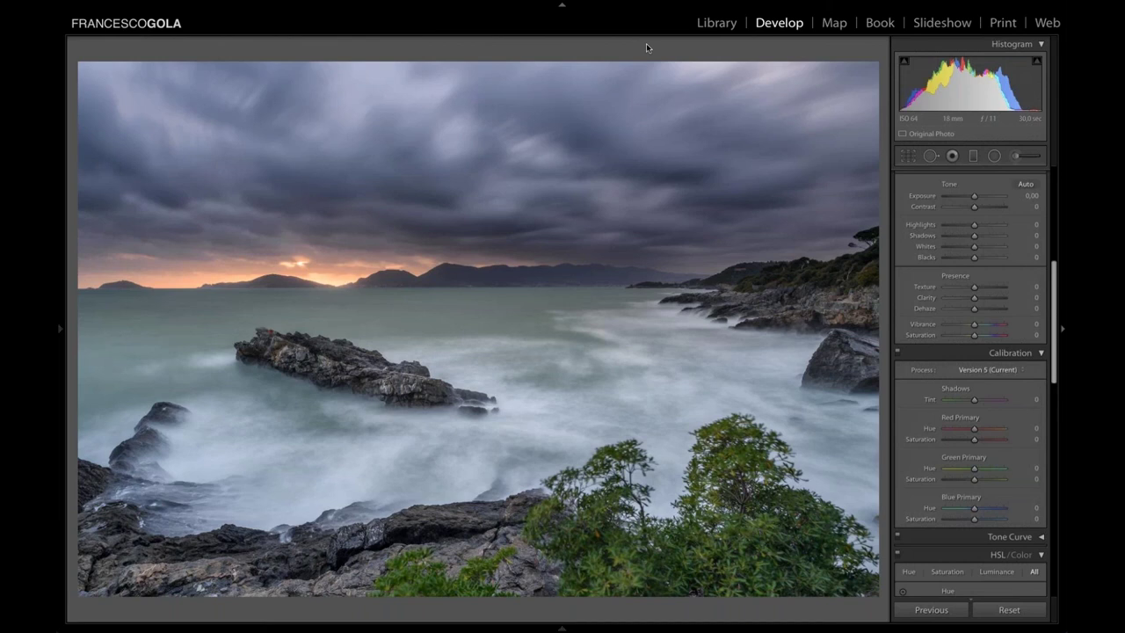
- Open the cropped photo's export settings with the 2048 user preset, look through them, and collapse the Video section
right_click(536, 144)
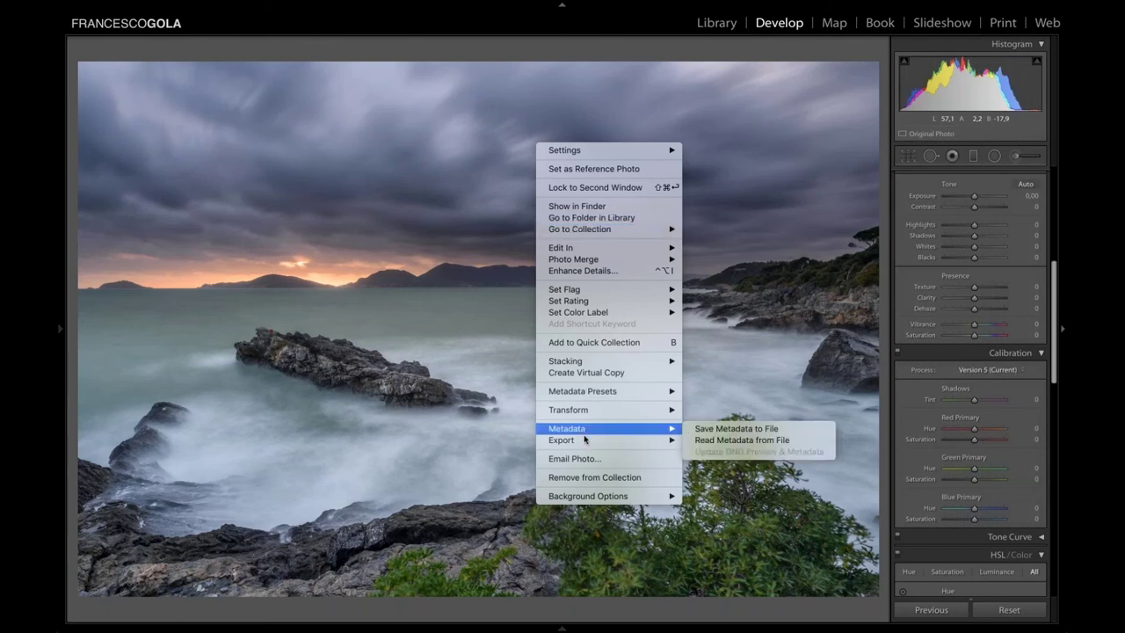
mouse_move(585, 441)
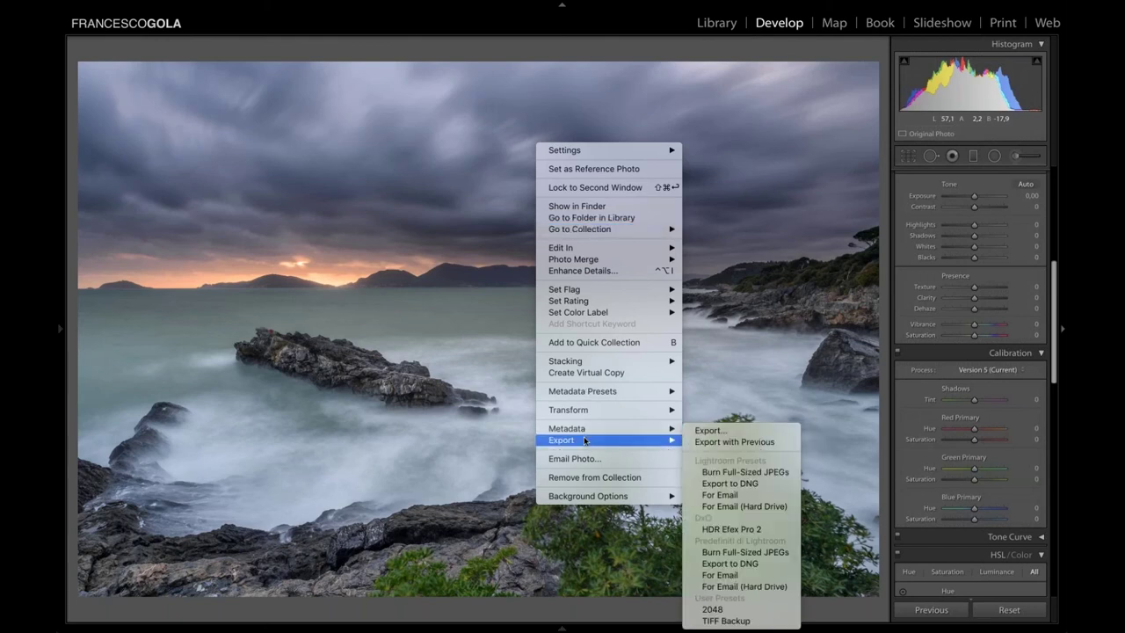
left_click(708, 431)
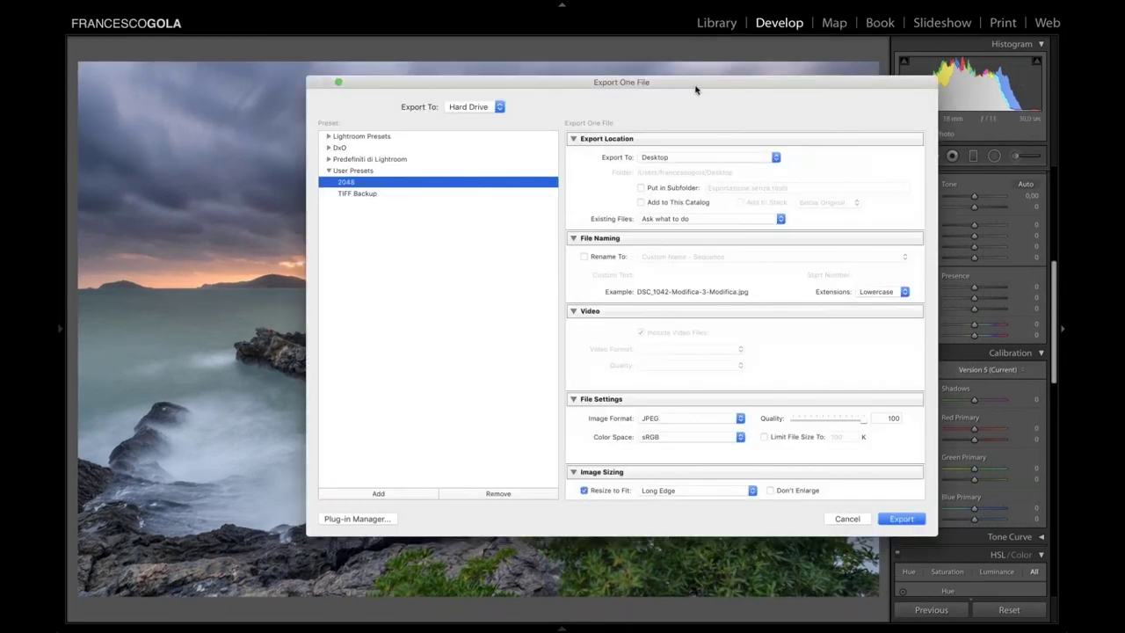
left_click_drag(694, 89, 543, 94)
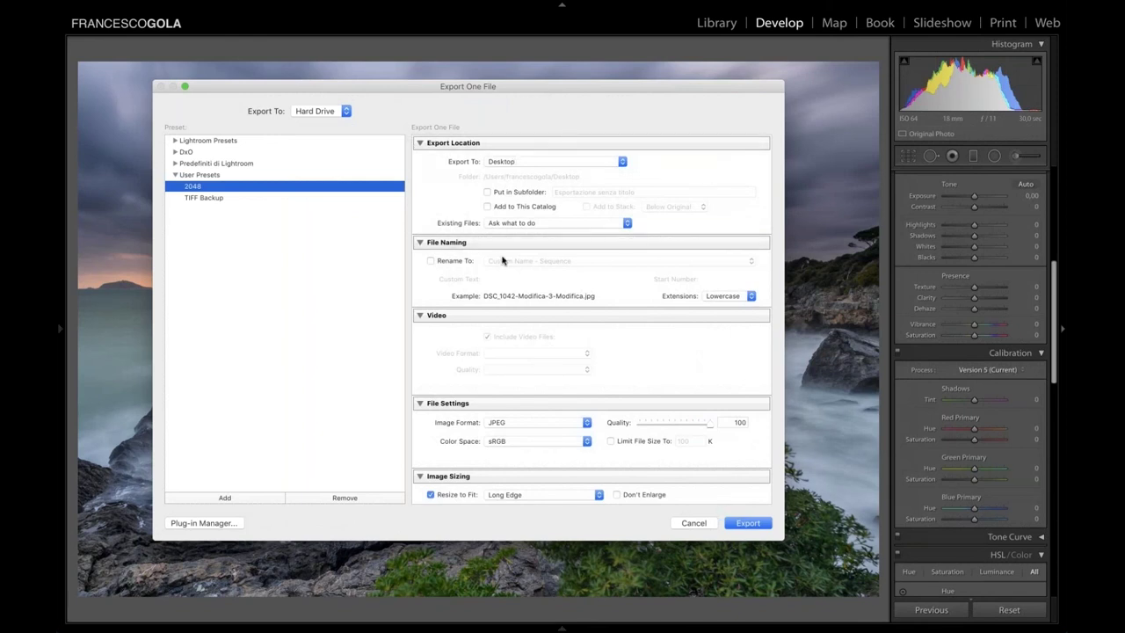
scroll(502, 260, "down", 5)
scroll(502, 260, "up", 5)
scroll(507, 266, "down", 3)
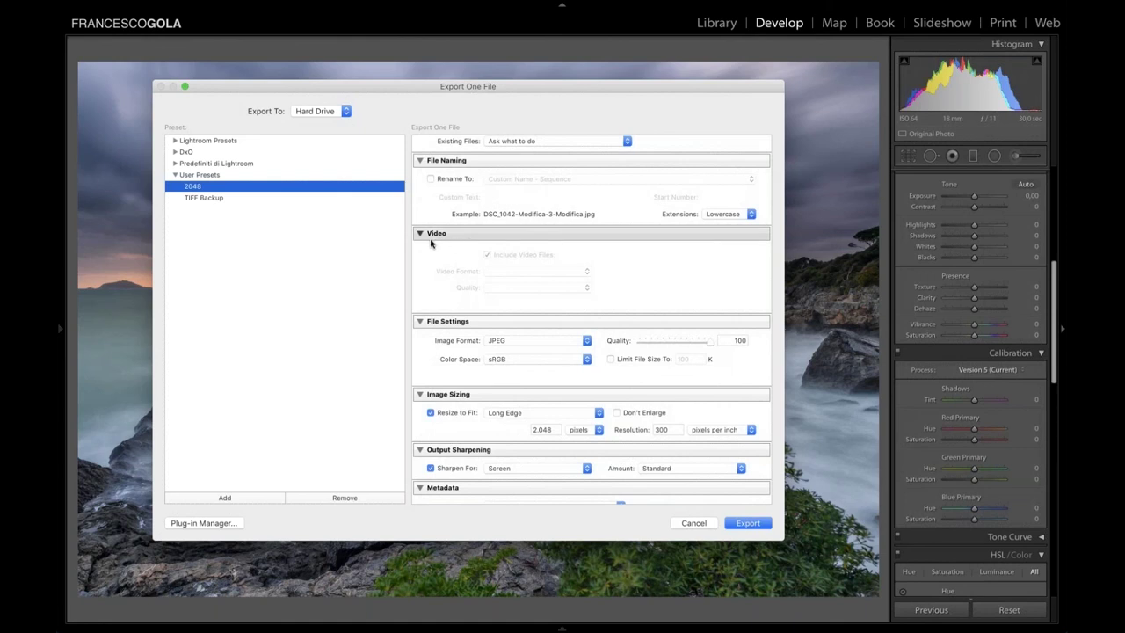
left_click(420, 234)
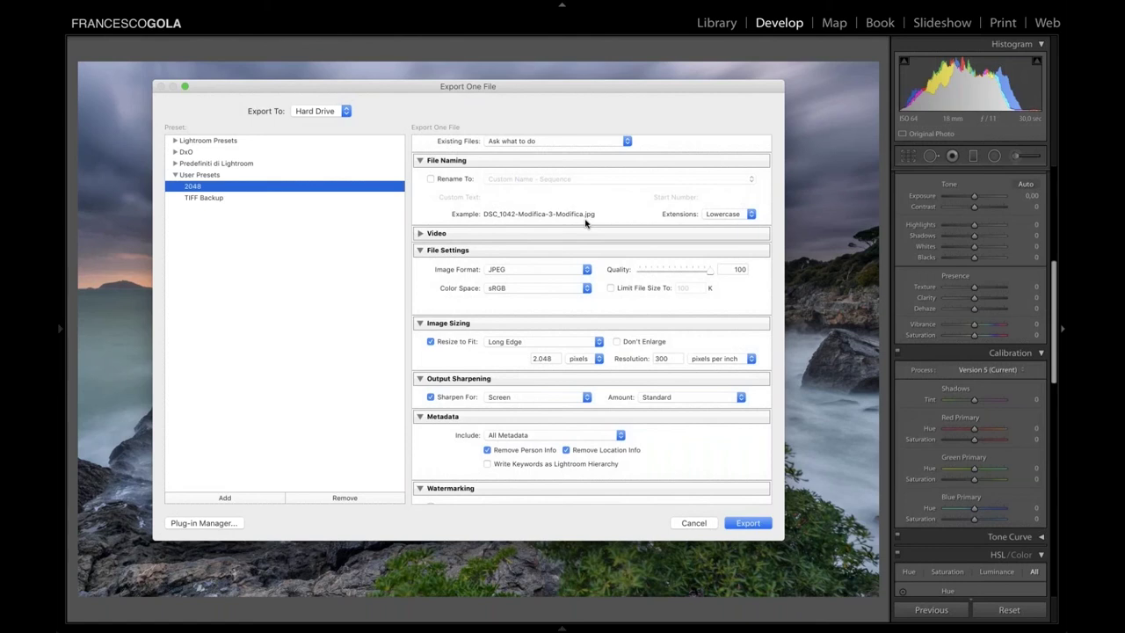
- Review the export's image format, color space and resize choices, keeping JPEG, sRGB and Long Edge
left_click(509, 271)
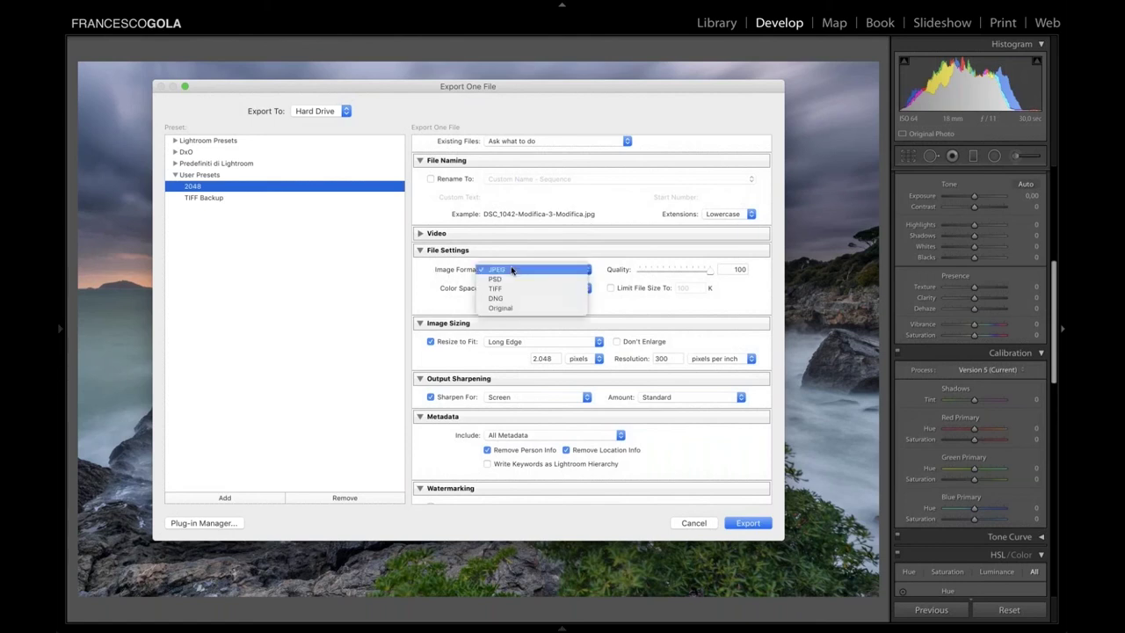
left_click(512, 270)
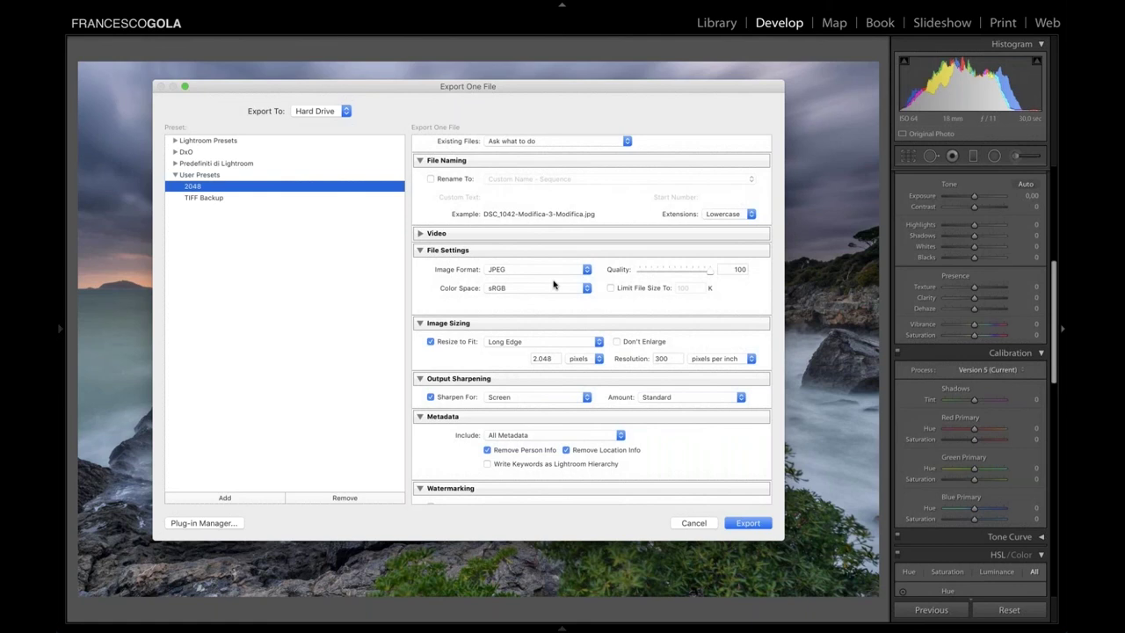
left_click(504, 287)
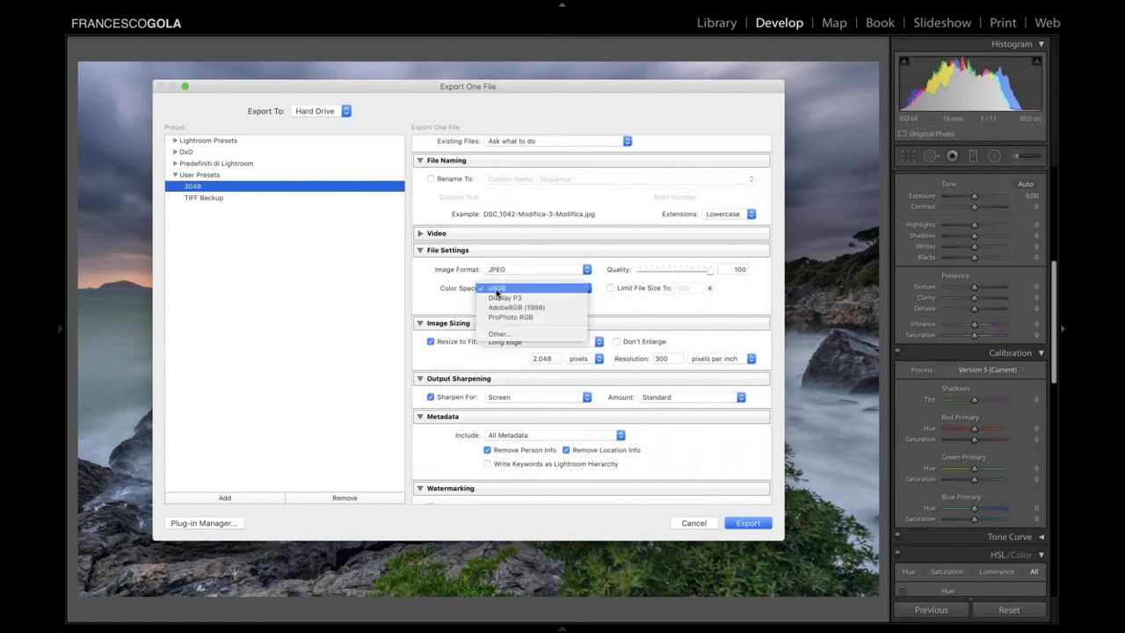
left_click(462, 302)
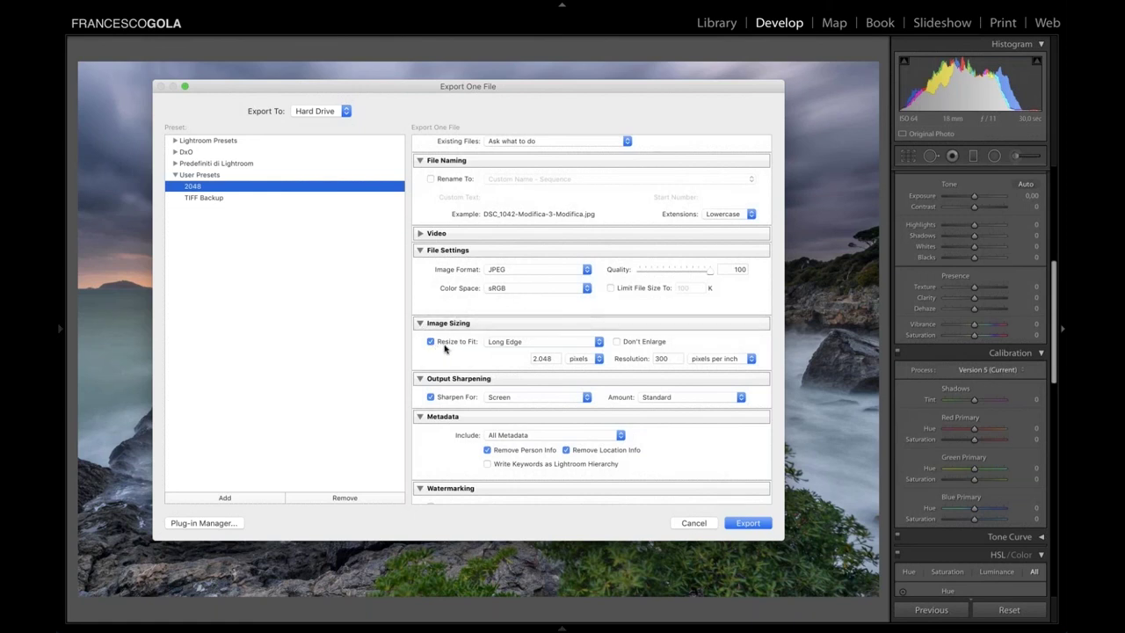
left_click(517, 347)
left_click(458, 349)
- Review the output sharpening choices, keeping sharpening for Screen at the Standard amount
left_click(524, 397)
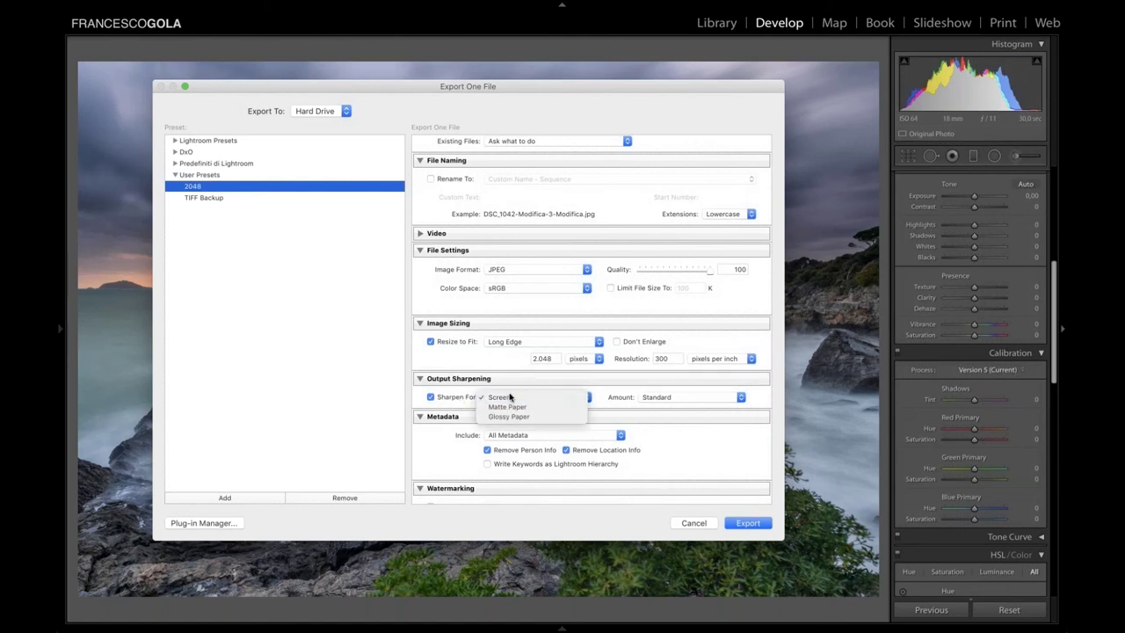
left_click(462, 406)
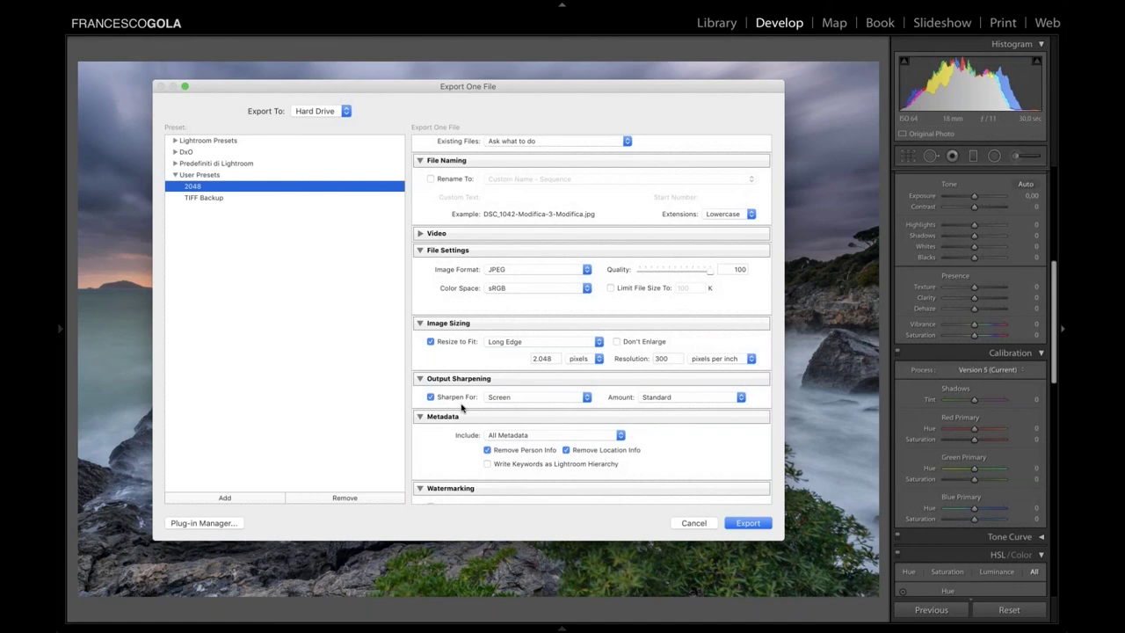
left_click(646, 400)
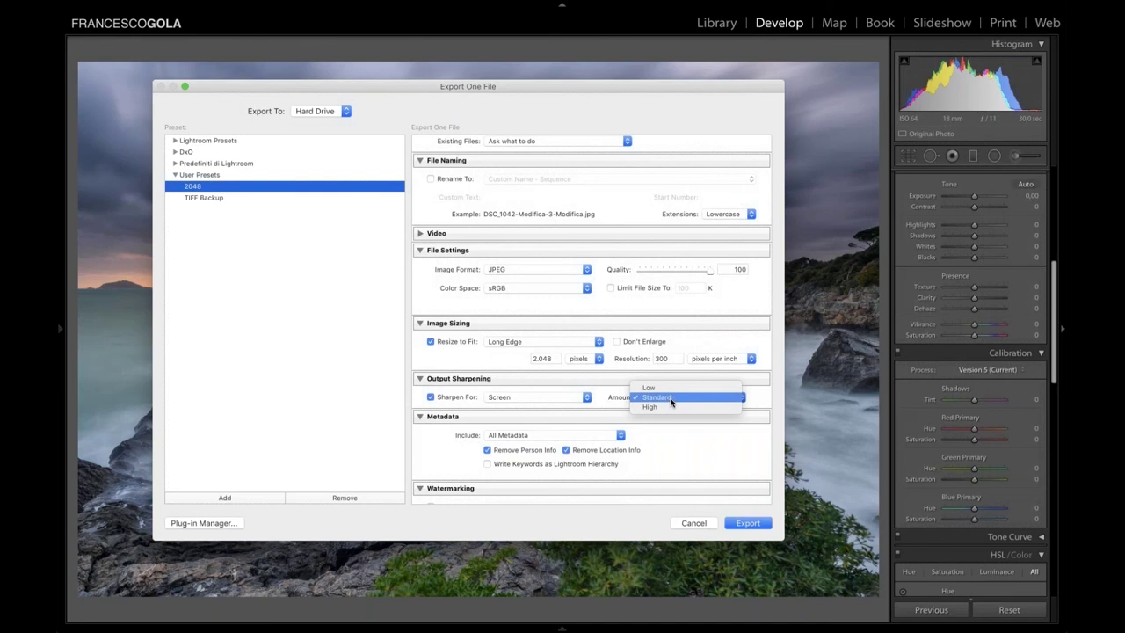
left_click(752, 400)
left_click(754, 401)
left_click(757, 404)
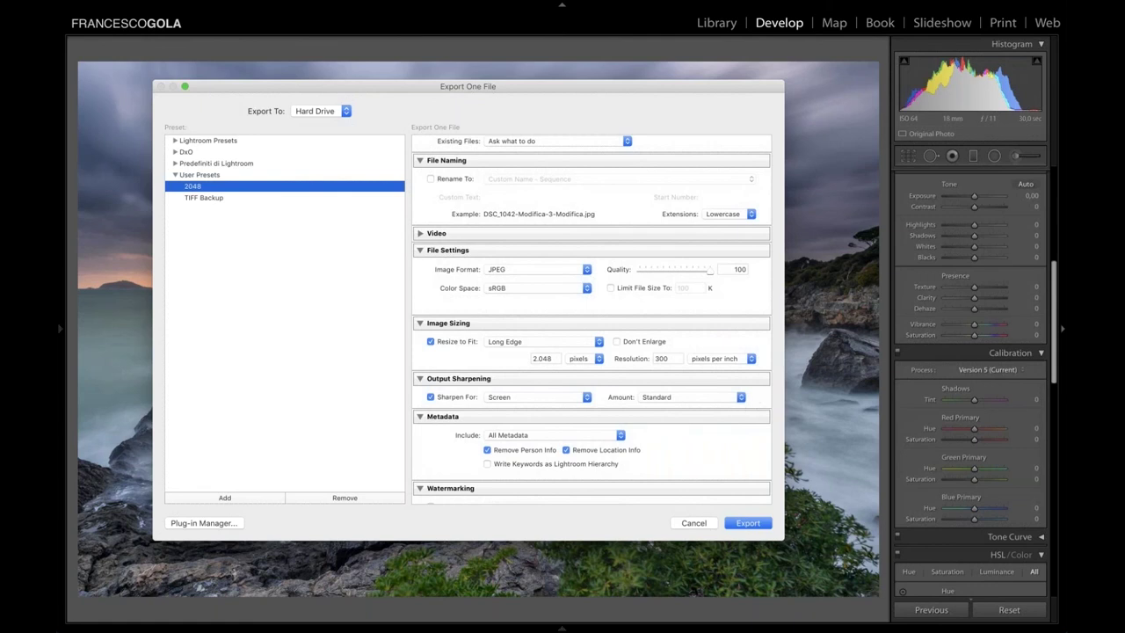
- Check the remaining export settings, and export the photo to the desktop as a quality 100 sRGB JPEG, 2048 pixels on the long edge
scroll(540, 382, "down", 4)
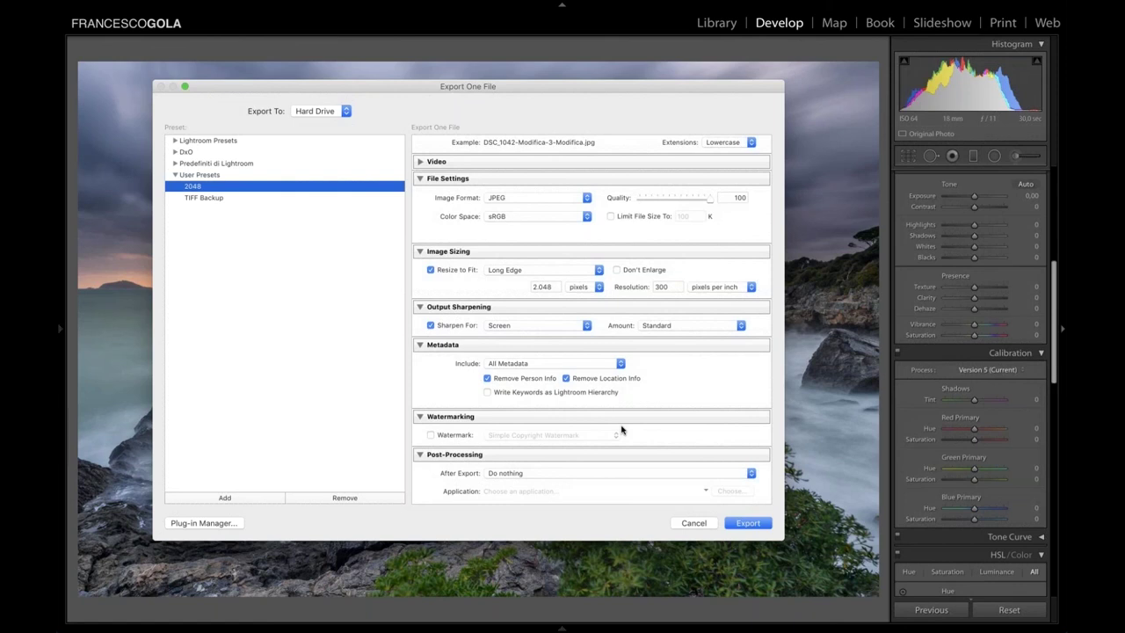
scroll(621, 429, "up", 10)
scroll(685, 465, "down", 4)
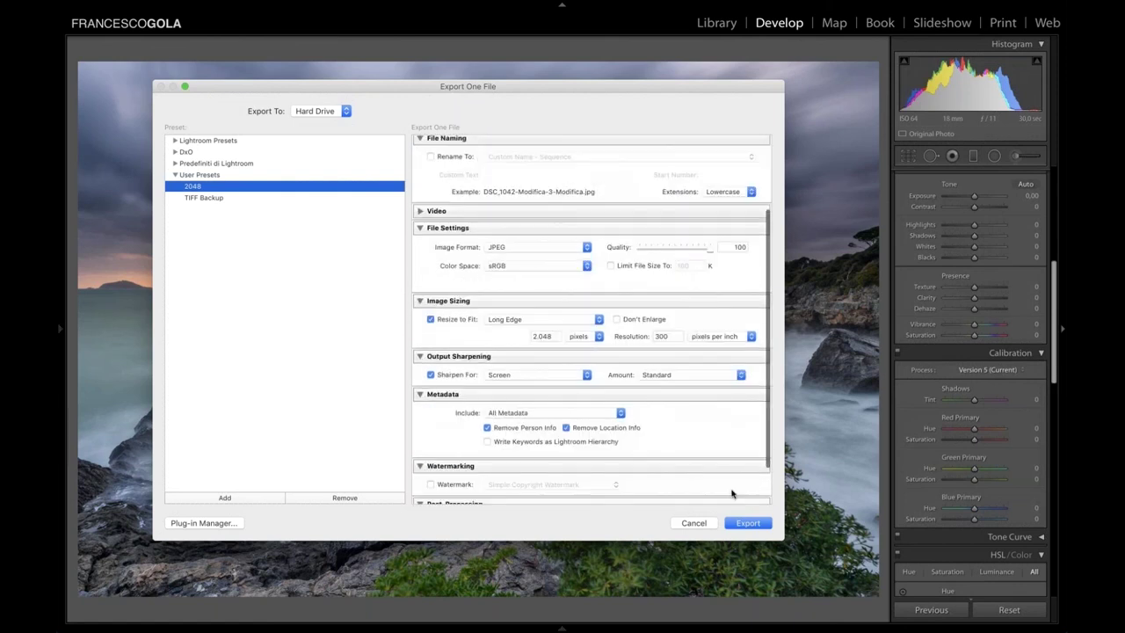
key("Return")
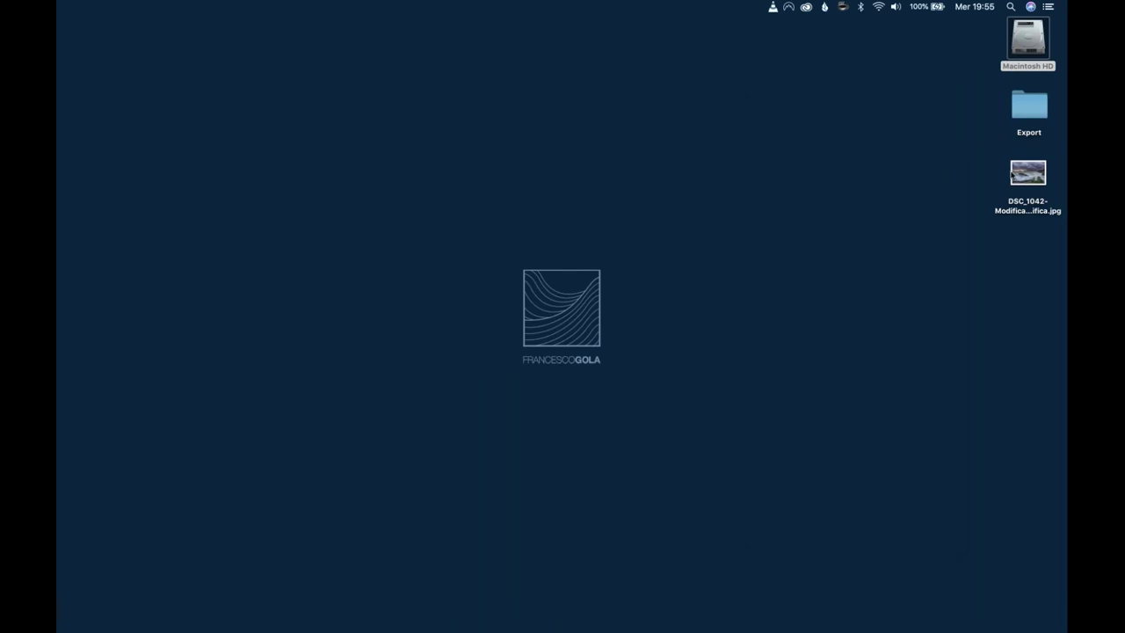
- View the exported DSC_1042-Modifica-3-Modifica.jpg from the desktop in Quick Look and in Preview, and close it
left_click(1014, 173)
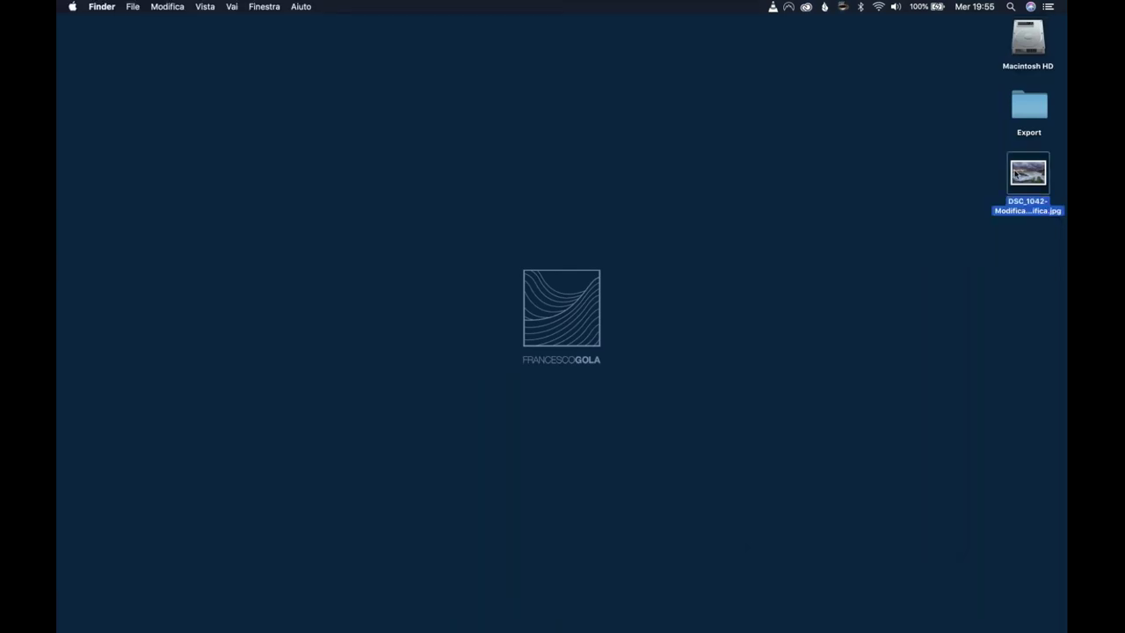
key("space")
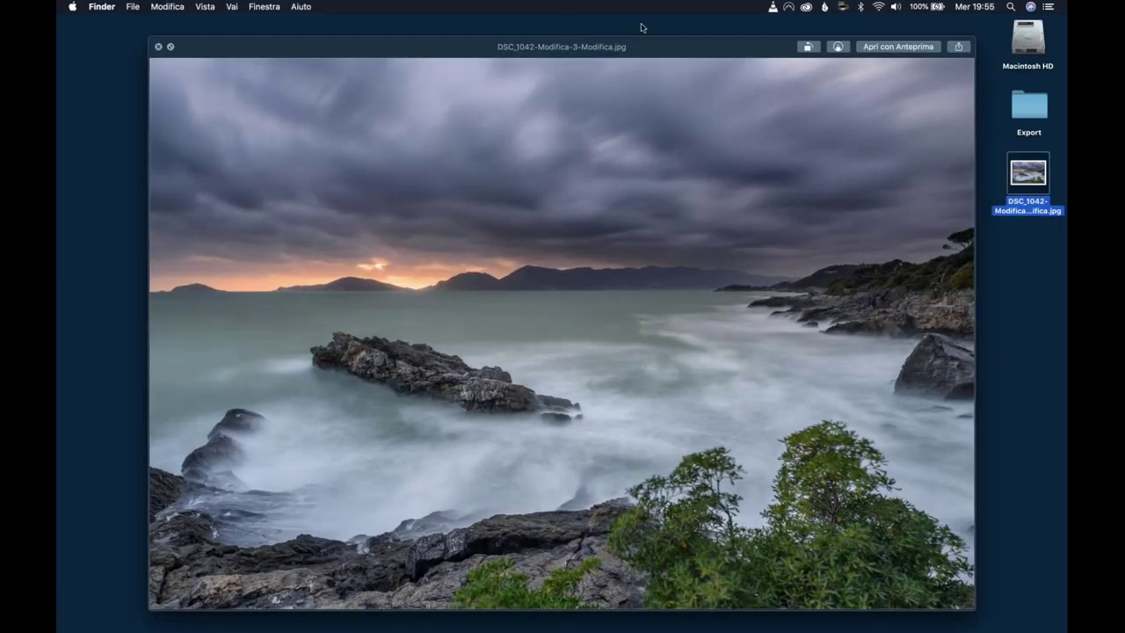
key("space")
double_click(1022, 176)
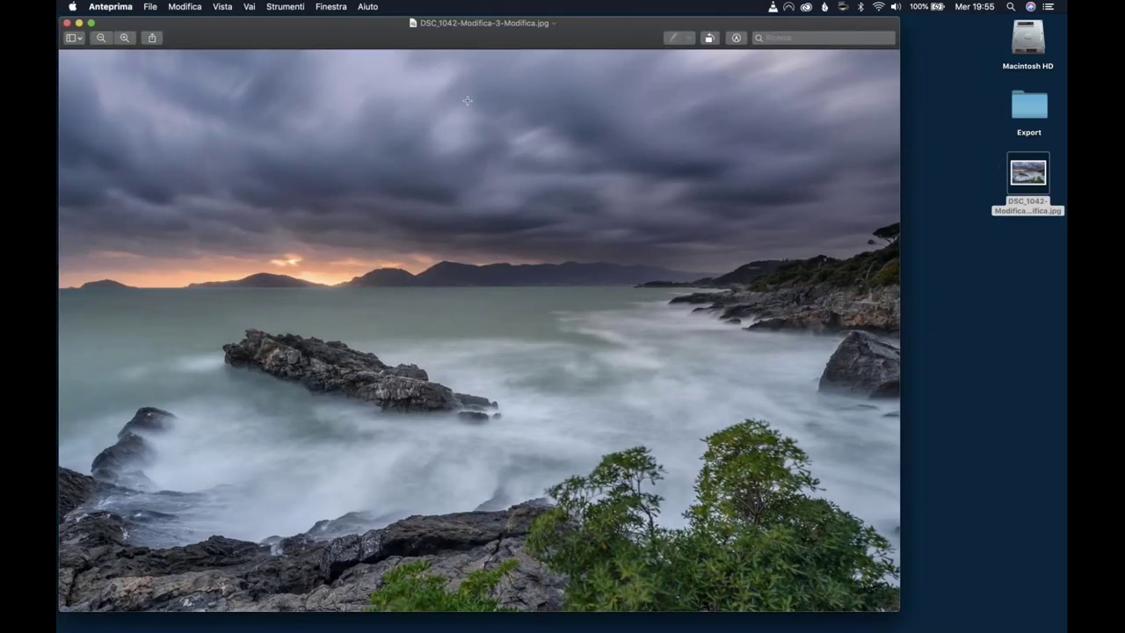
double_click(479, 37)
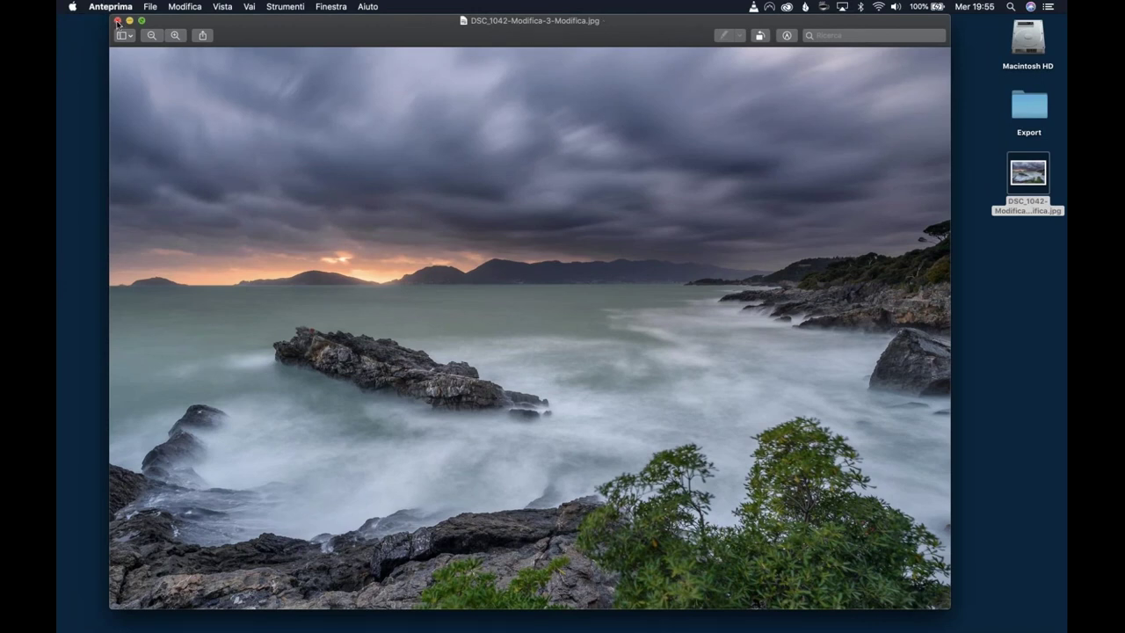
key("super+q")
- Check the exported JPEG's pixel dimensions in its file information, and close the information window
key("super+i")
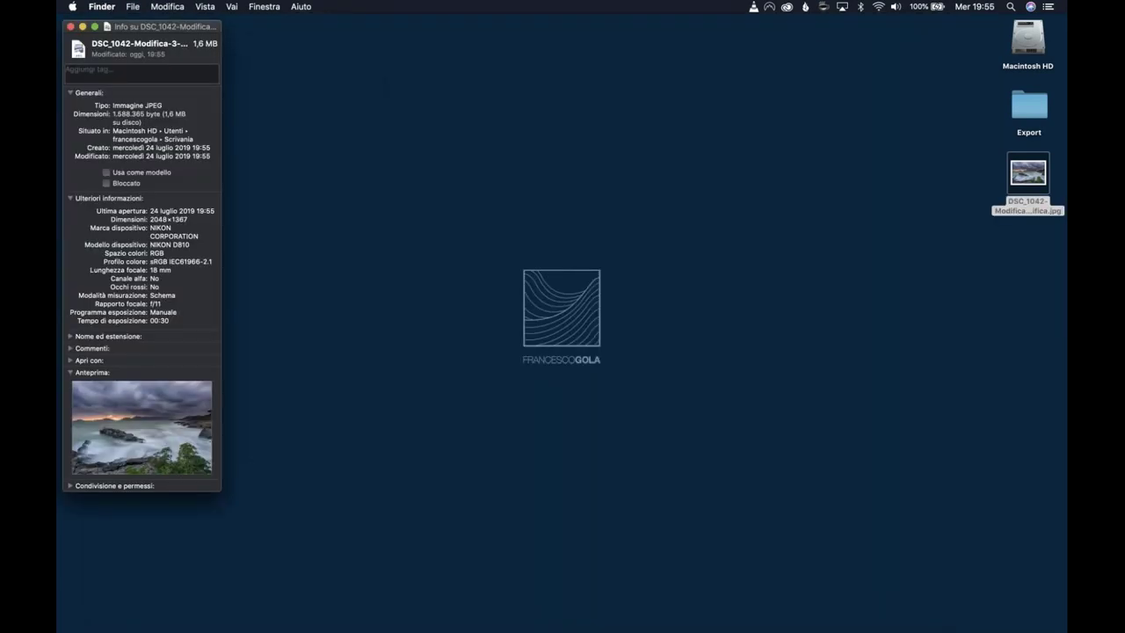
mouse_move(151, 219)
left_mouse_down()
mouse_move(182, 219)
mouse_move(167, 219)
left_mouse_up()
left_click(71, 28)
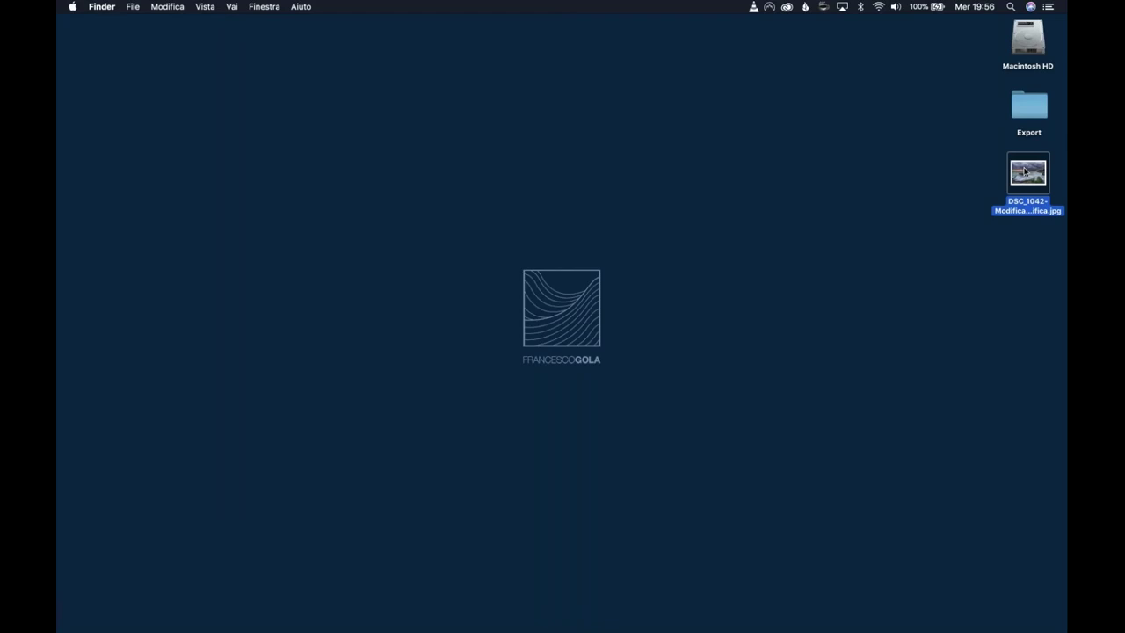
- Open the exported JPEG in Preview again, and switch to the PowerPoint slide show's monitor discount slide
double_click(1024, 172)
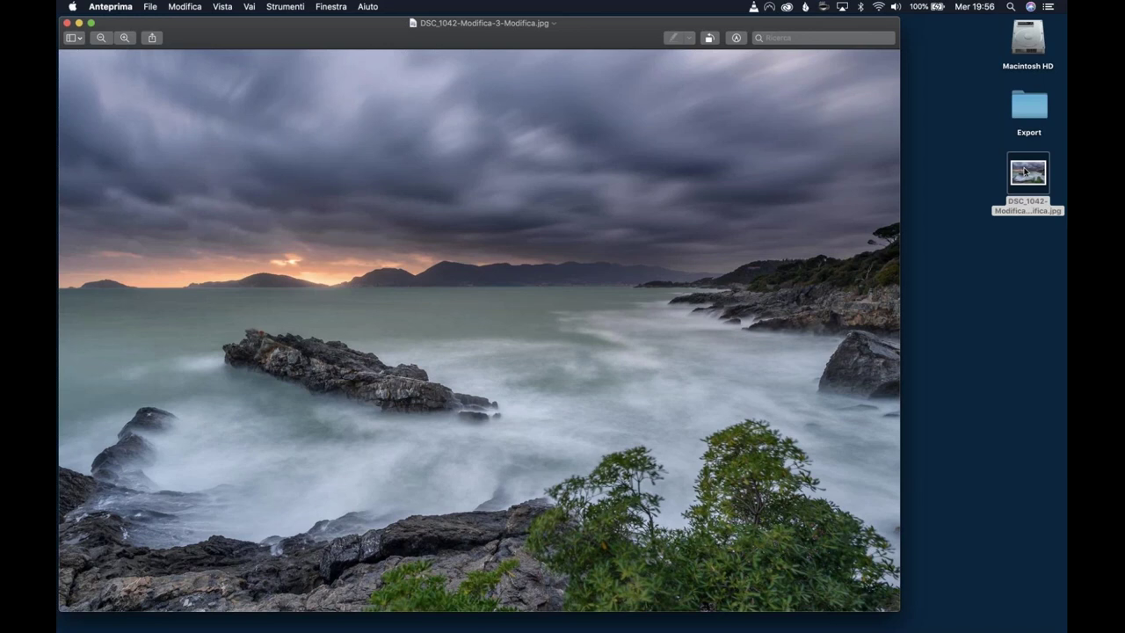
key("ctrl+Right")
key("Right")
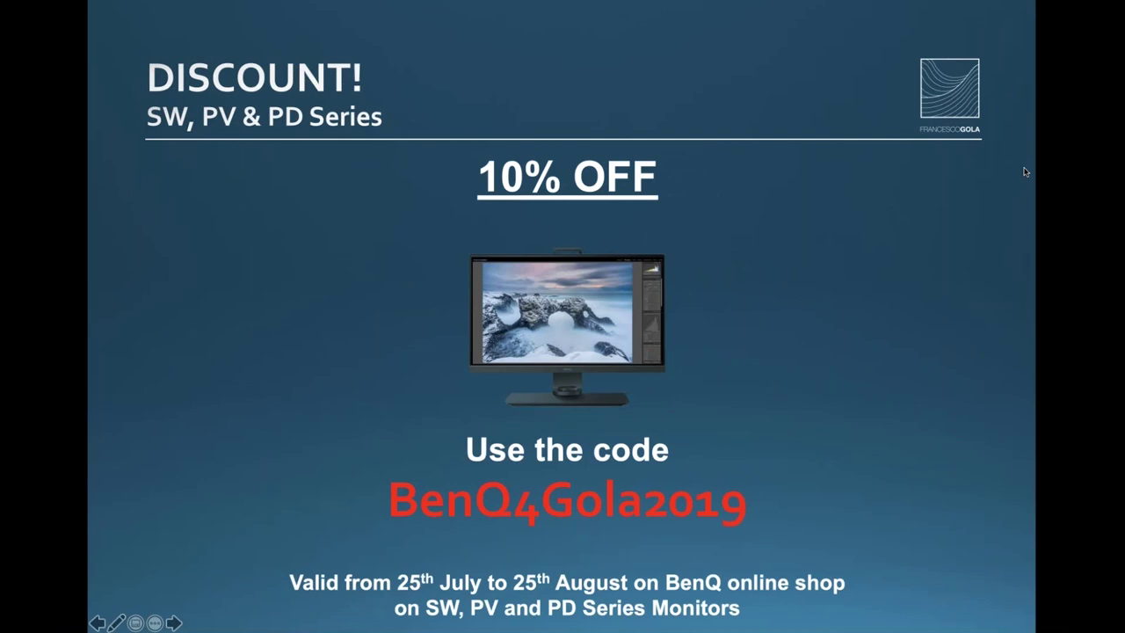
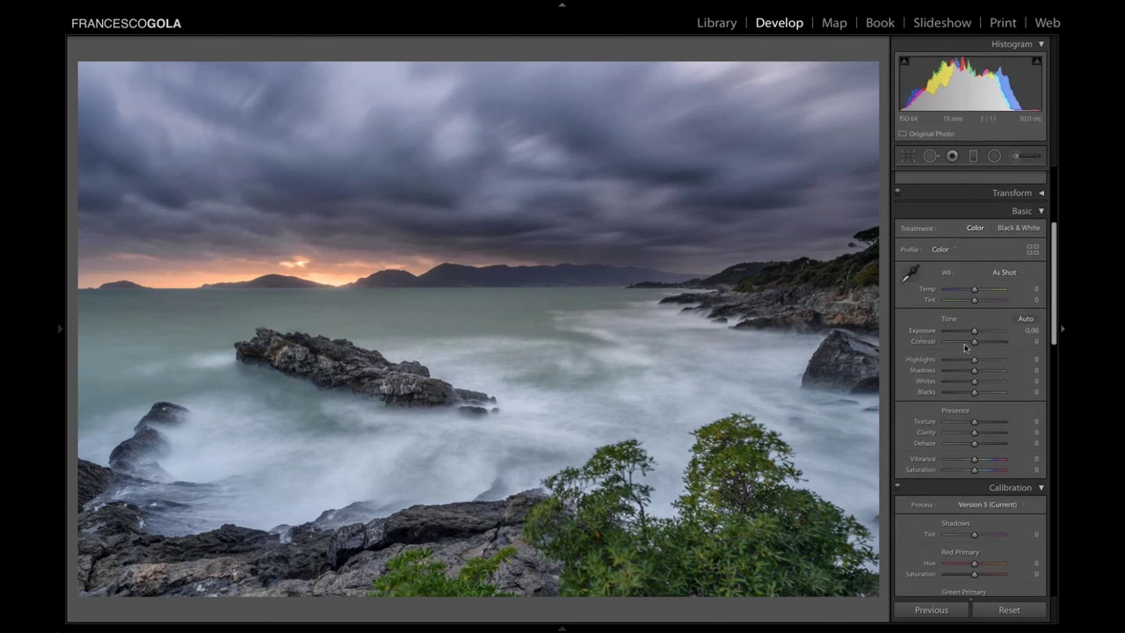
- In Lightroom, try different Contrast values on the photo, down to -61, and reset Contrast to 0
left_click_drag(975, 346, 1011, 351)
key("backslash")
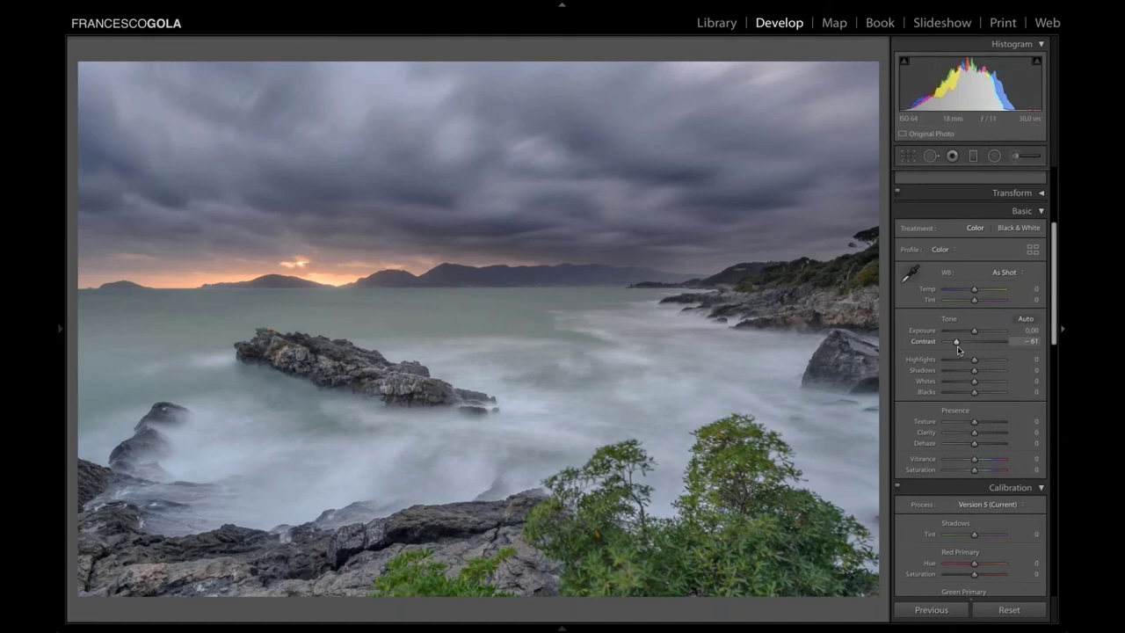
key("backslash")
double_click(976, 346)
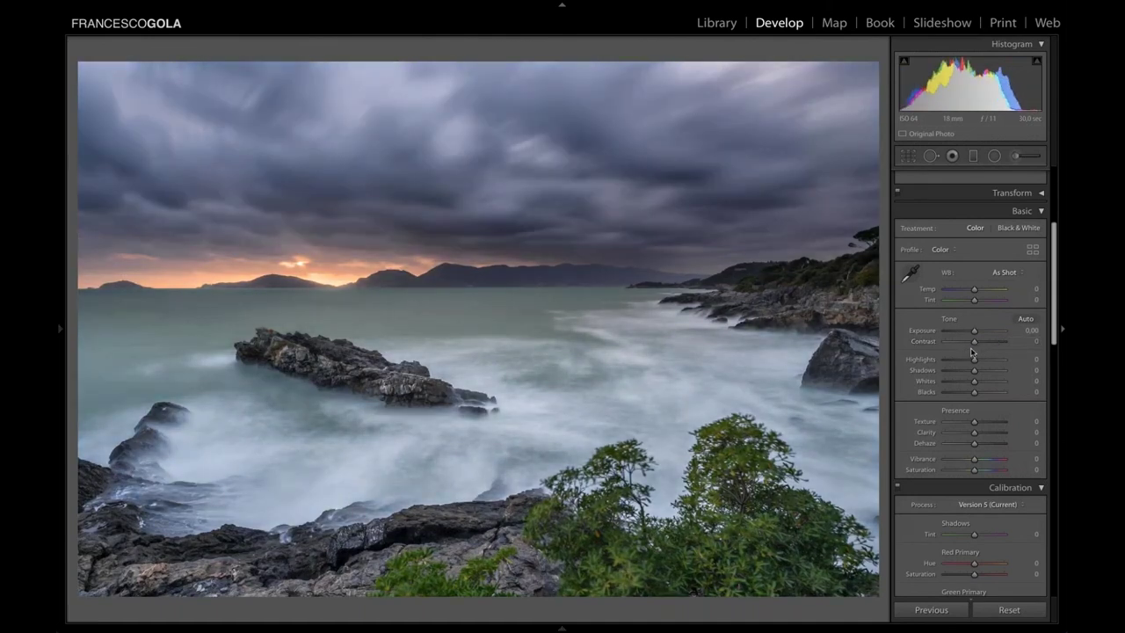
- Try the Texture adjustment on the photo and reset it to 0
scroll(971, 352, "down", 5)
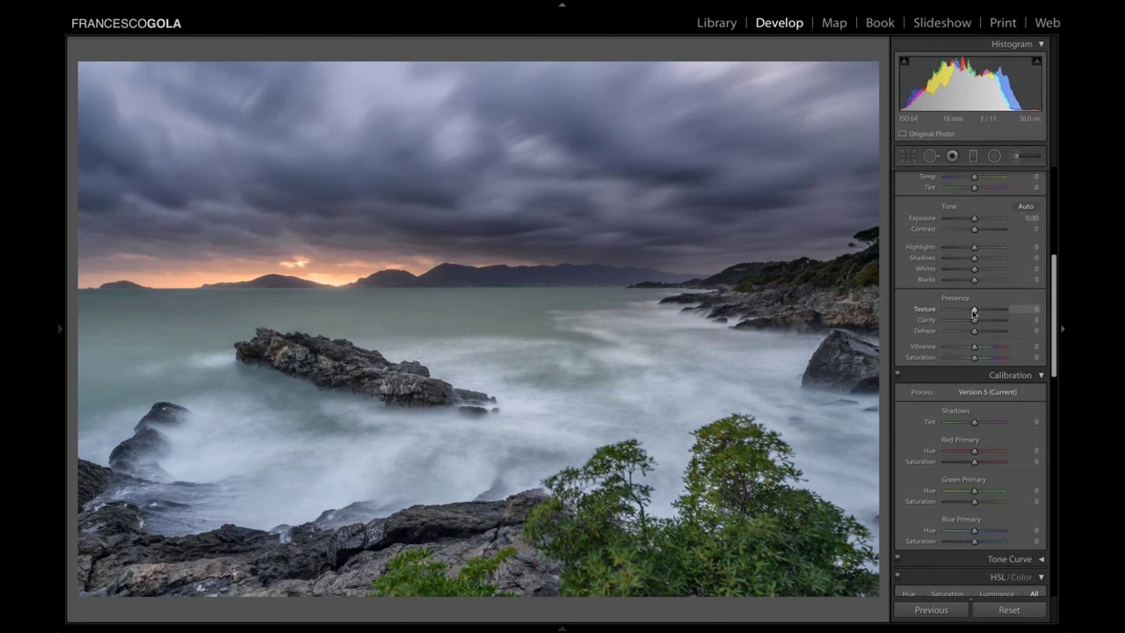
mouse_move(972, 312)
left_mouse_down()
mouse_move(990, 316)
mouse_move(973, 314)
left_mouse_up()
double_click(972, 310)
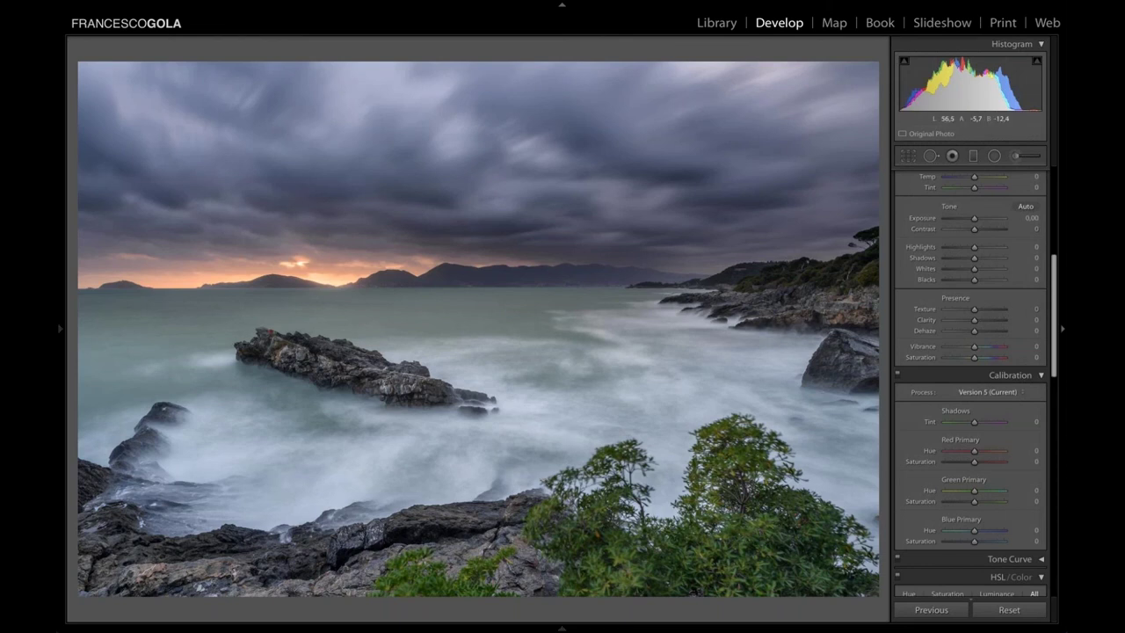
- Try a Sharpening Amount of 30 in the Detail settings, zoom in on the rock to inspect it, and remove the sharpening
scroll(1026, 341, "down", 10)
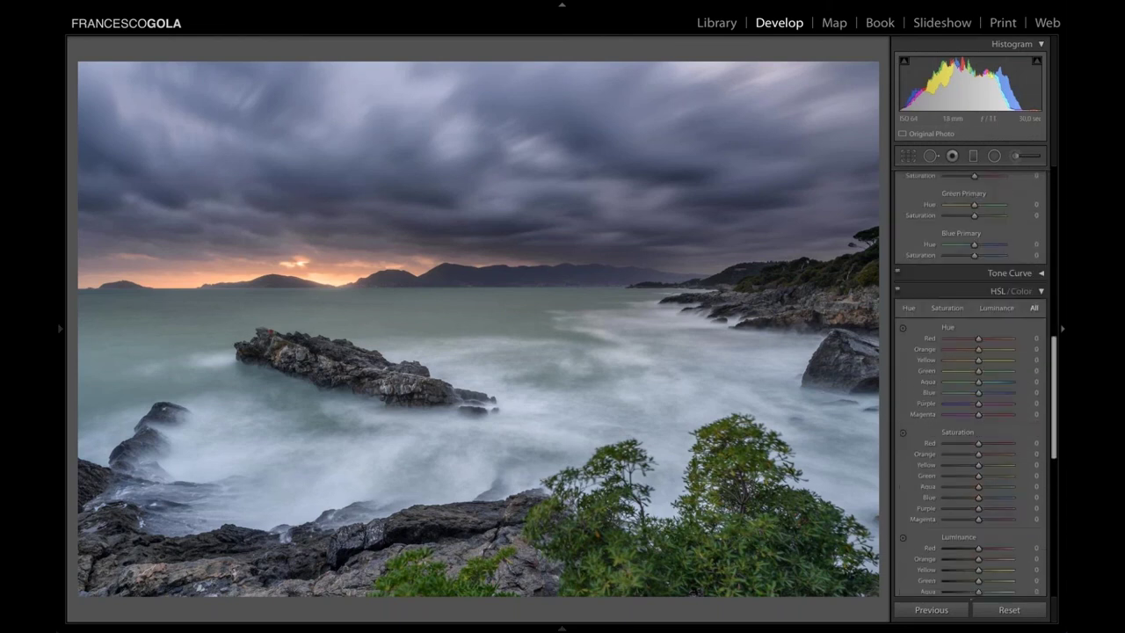
scroll(1027, 341, "down", 3)
scroll(987, 409, "down", 5)
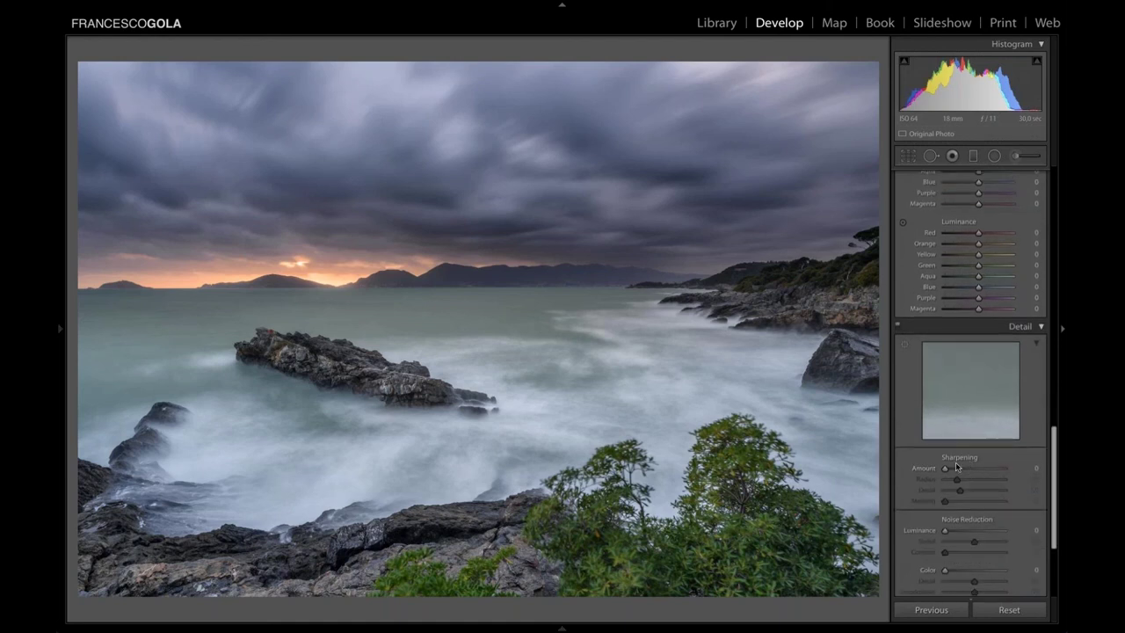
left_click_drag(981, 471, 957, 471)
left_click(401, 373)
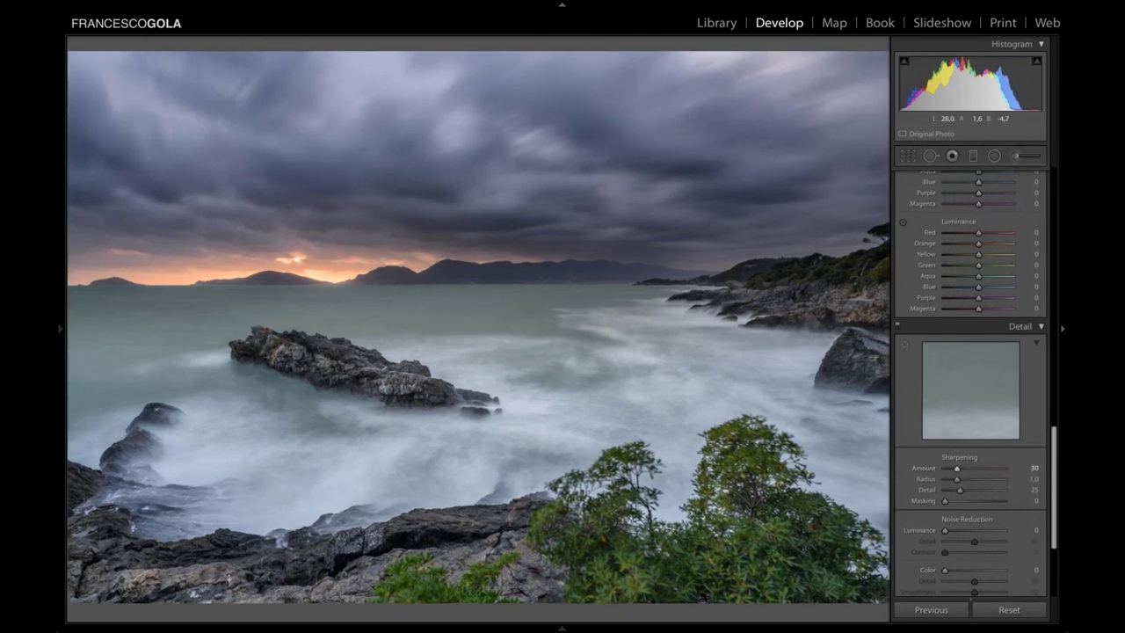
left_click(401, 373)
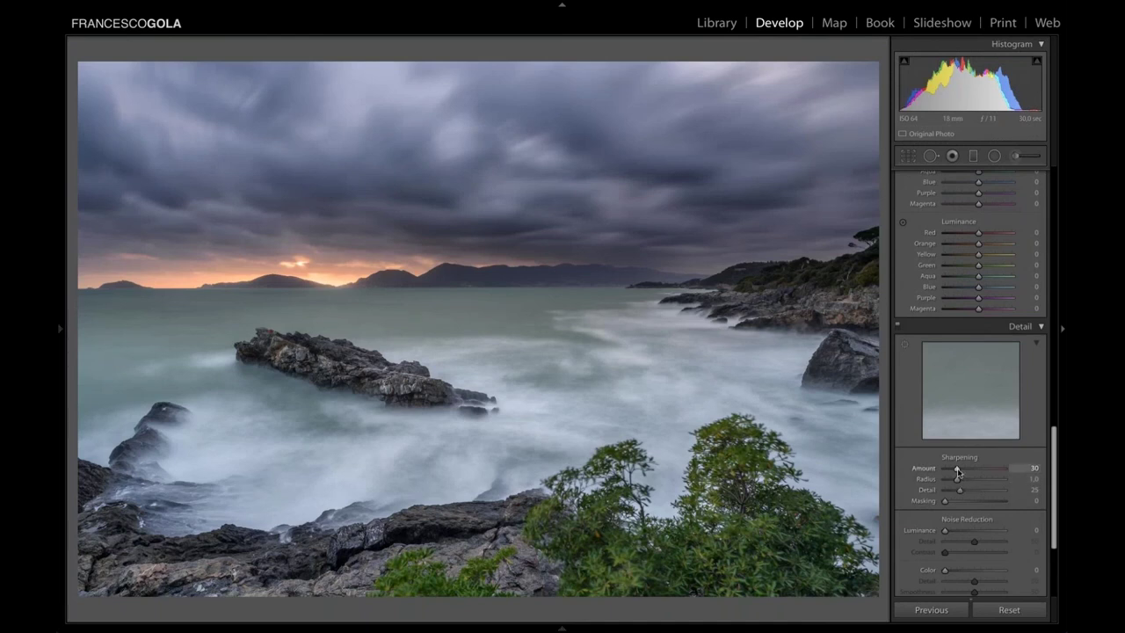
left_click_drag(956, 472, 943, 472)
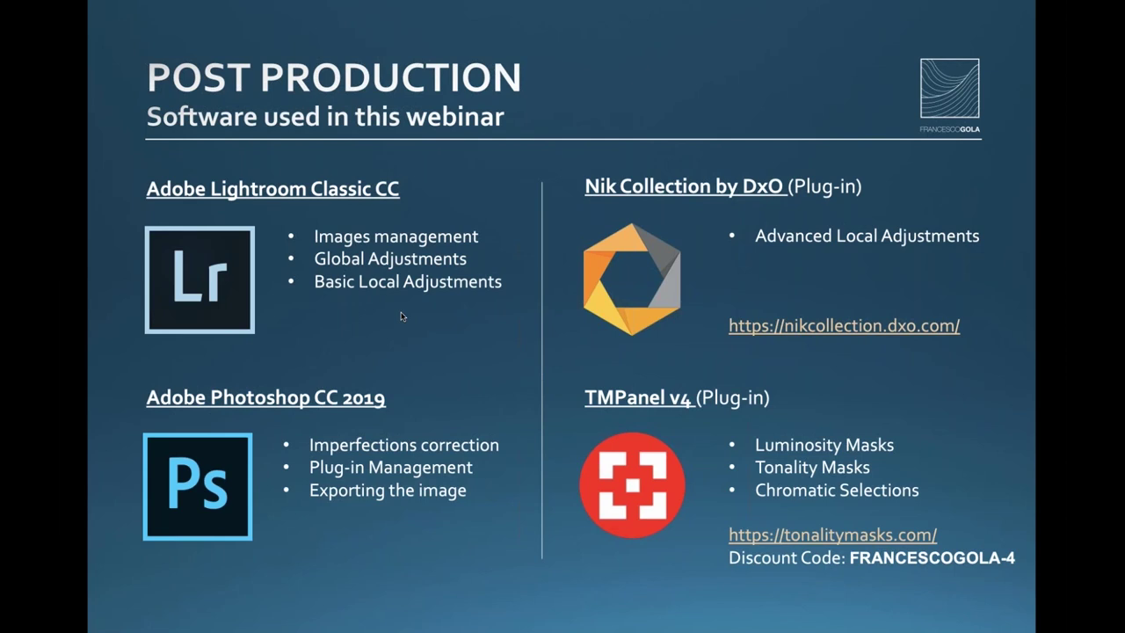
- Show the exported JPEG in Preview, and return to the PowerPoint slide listing the webinar's software
key("ctrl+Left")
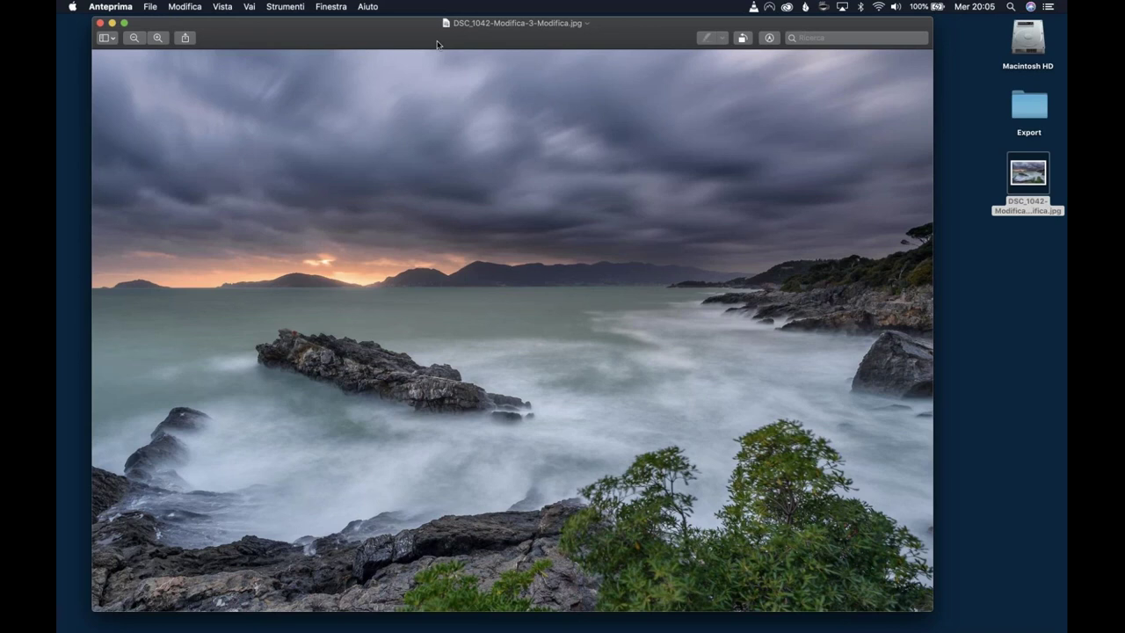
key("ctrl+Right")
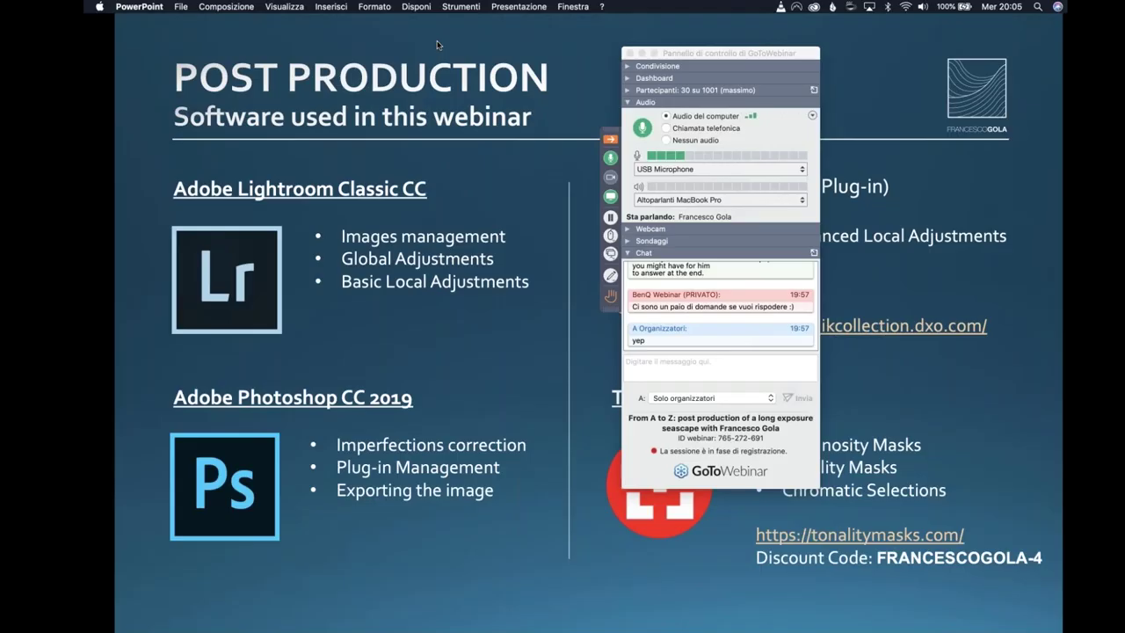